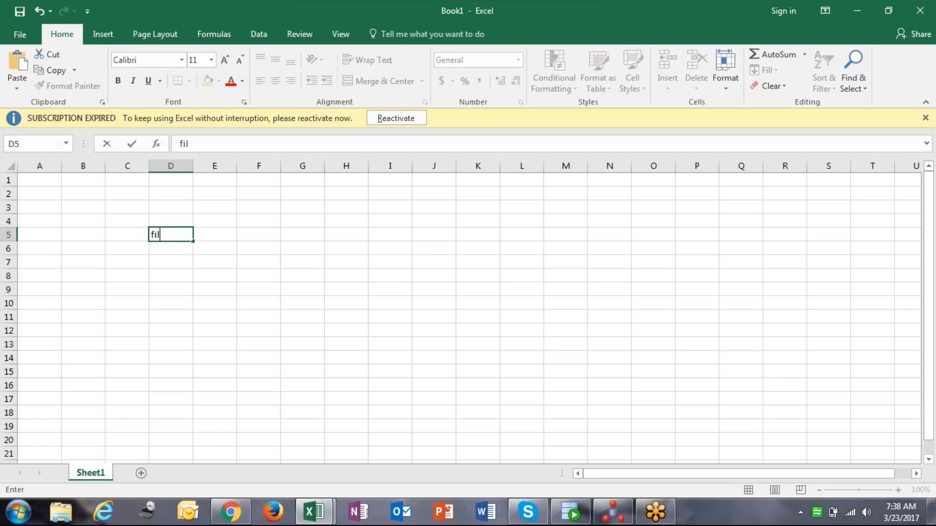
# Enter the heading 'filter' in D5 and the condition 'sal > 1000' in D7
pyautogui.press('Return')
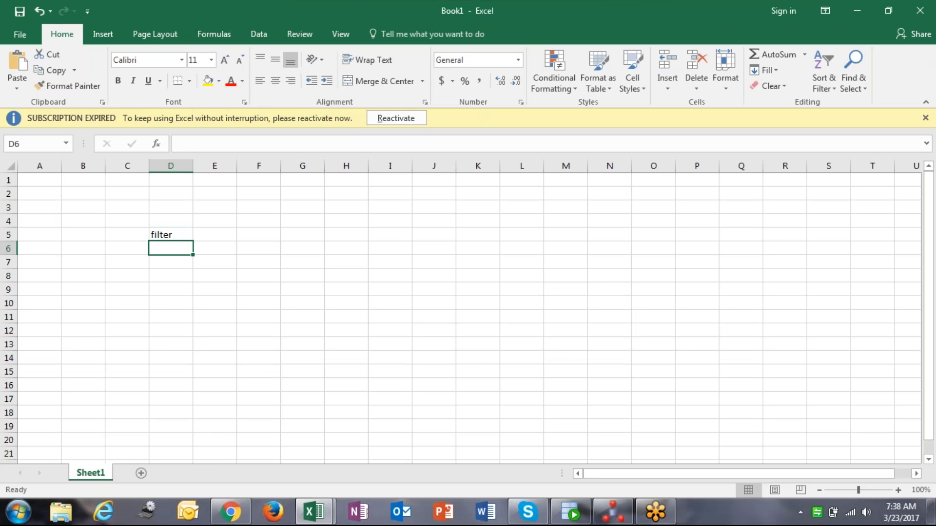
pyautogui.press('Down')
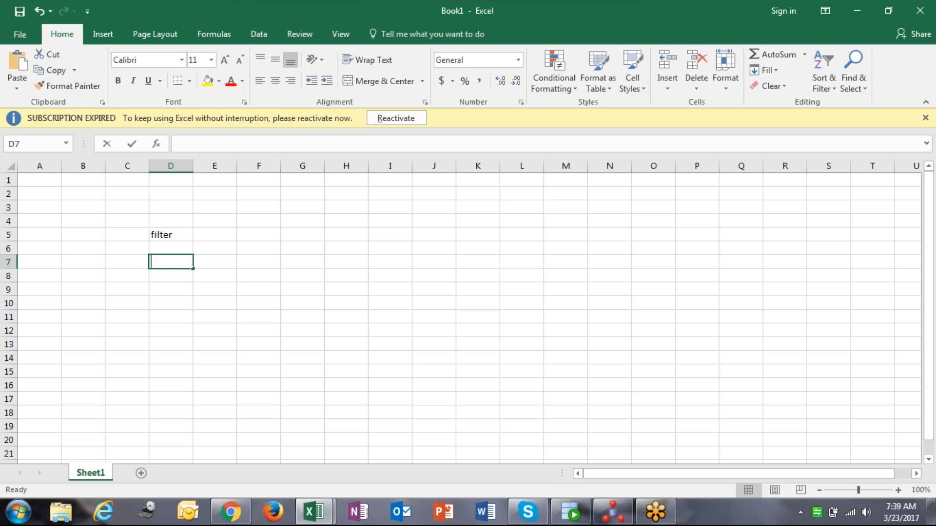
pyautogui.write('sal > 1000')
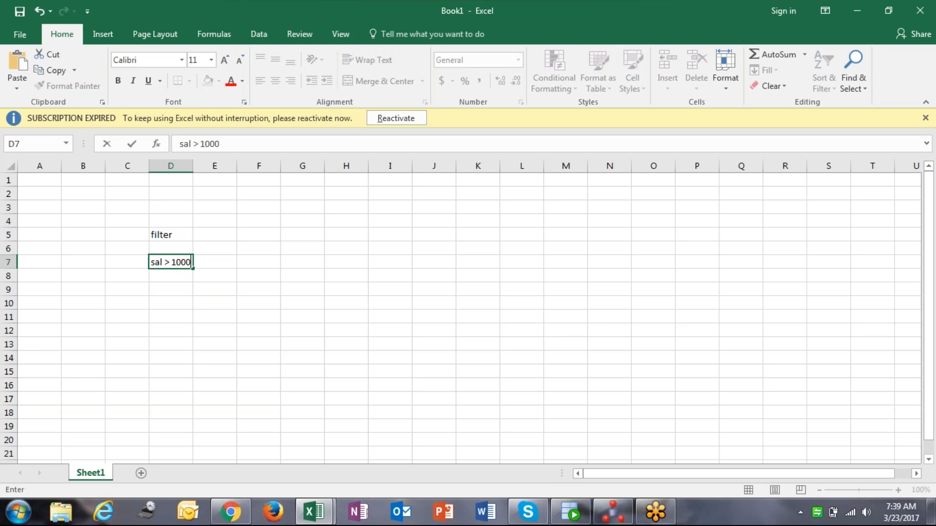
pyautogui.press('Return')
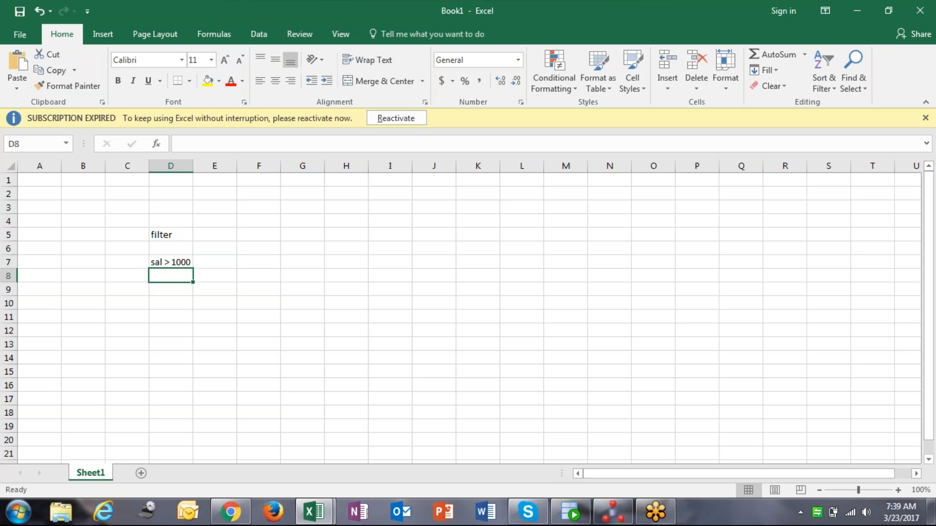
# Enter the conditions 'sal < 5000' in D8 and 'comm > 200' in D9
pyautogui.write('sal b')
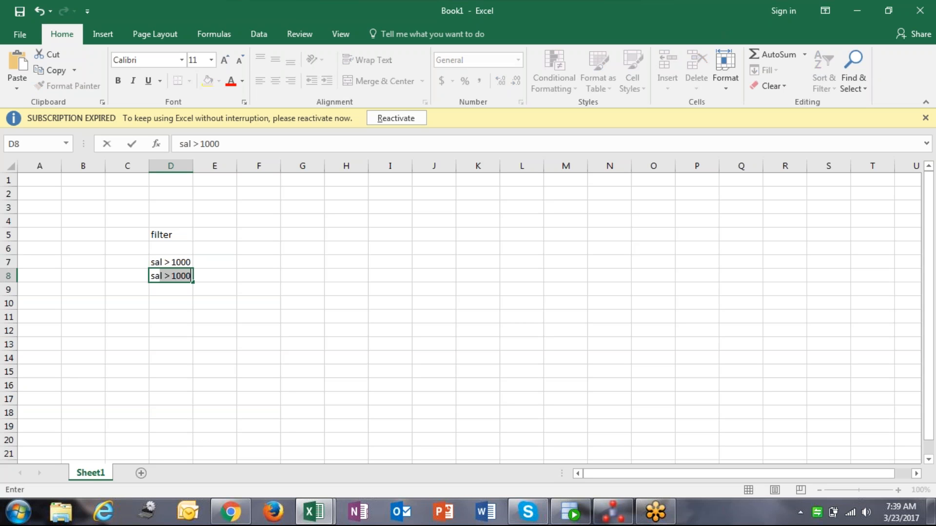
pyautogui.press('BackSpace')
pyautogui.write('< 5000')
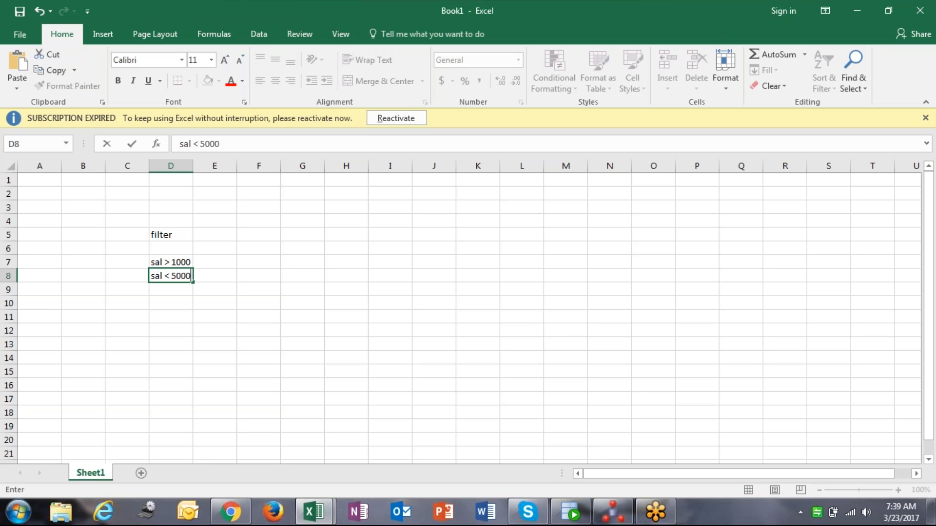
pyautogui.press('Return')
pyautogui.write('comm > 200')
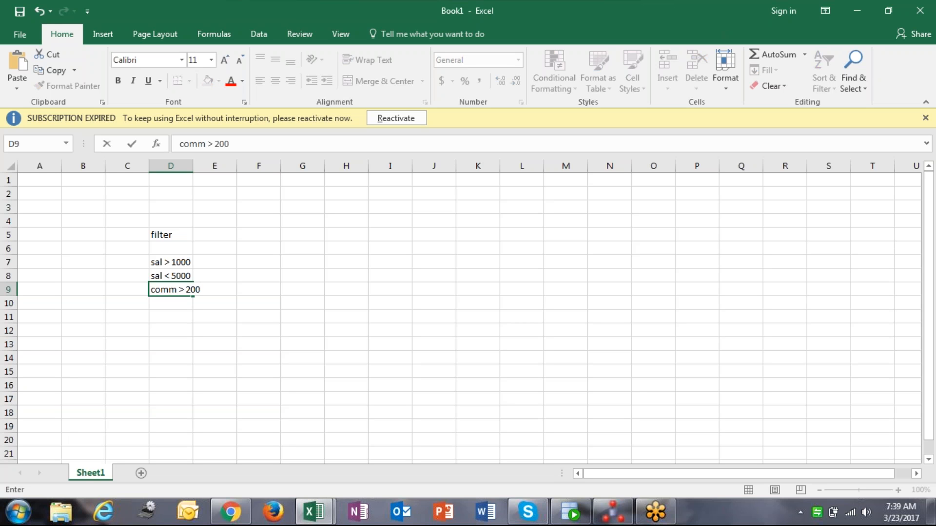
# Move the 'filter' label from D5 into cells C7, C8 and C9 beside each condition
pyautogui.click(168, 244)
pyautogui.click(169, 236)
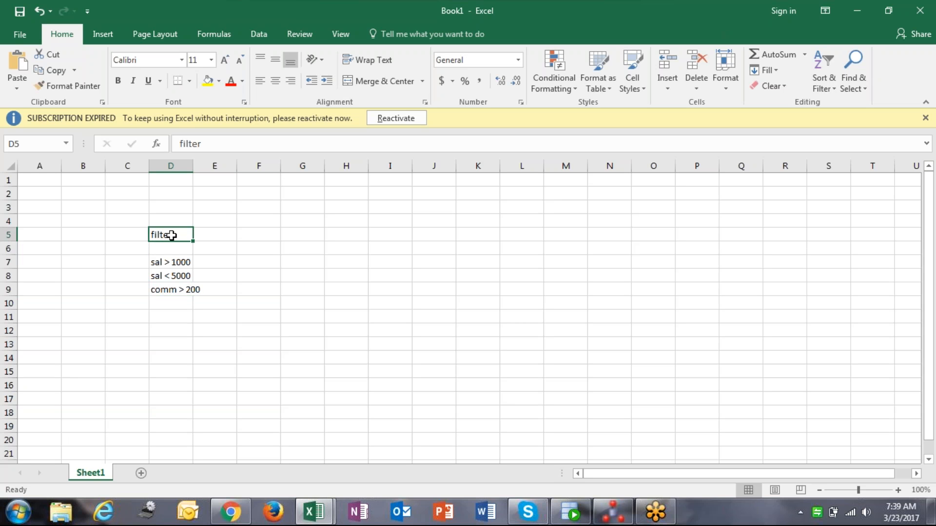
pyautogui.hotkey('ctrl', 'c')
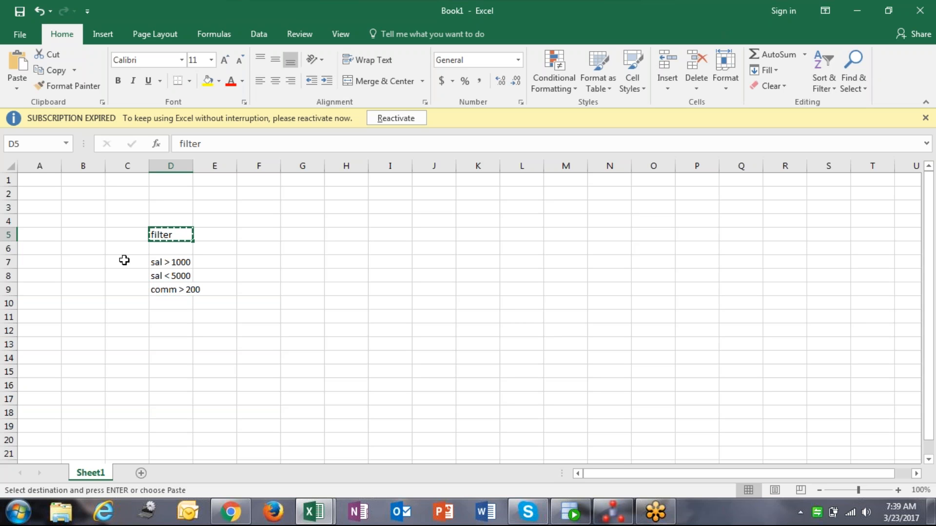
pyautogui.click(123, 261)
pyautogui.hotkey('ctrl', 'v')
pyautogui.click(124, 276)
pyautogui.hotkey('ctrl', 'v')
pyautogui.click(125, 290)
pyautogui.hotkey('ctrl', 'v')
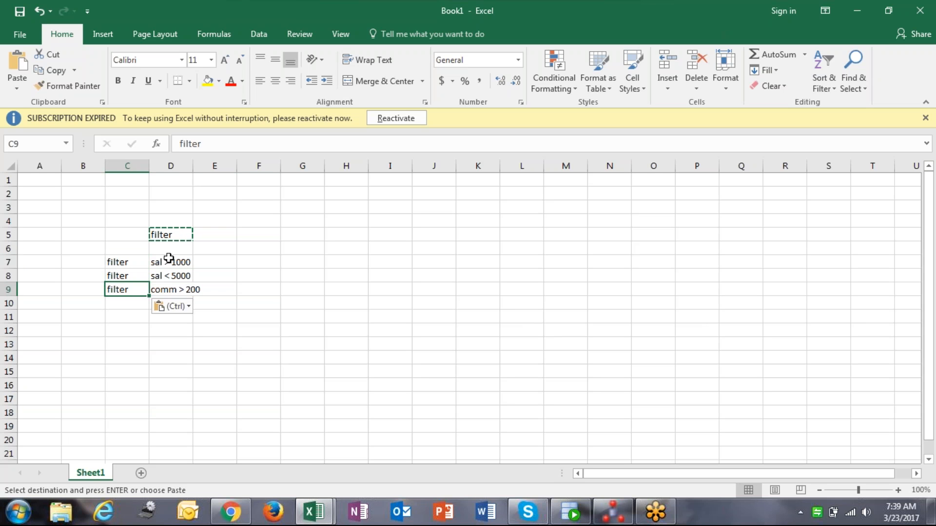
pyautogui.click(180, 232)
pyautogui.press('Delete')
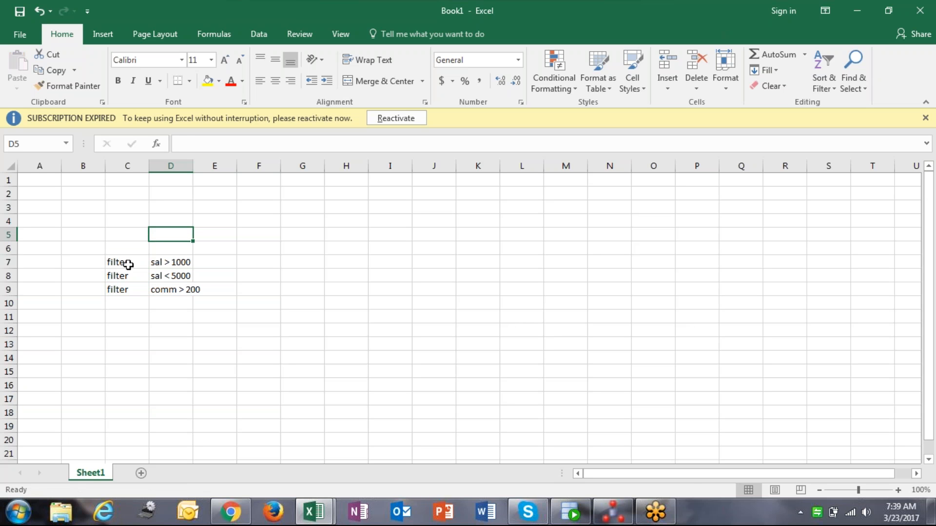
# Widen columns C and D so the filter labels and conditions fit
pyautogui.moveTo(126, 264); pyautogui.dragTo(176, 290)
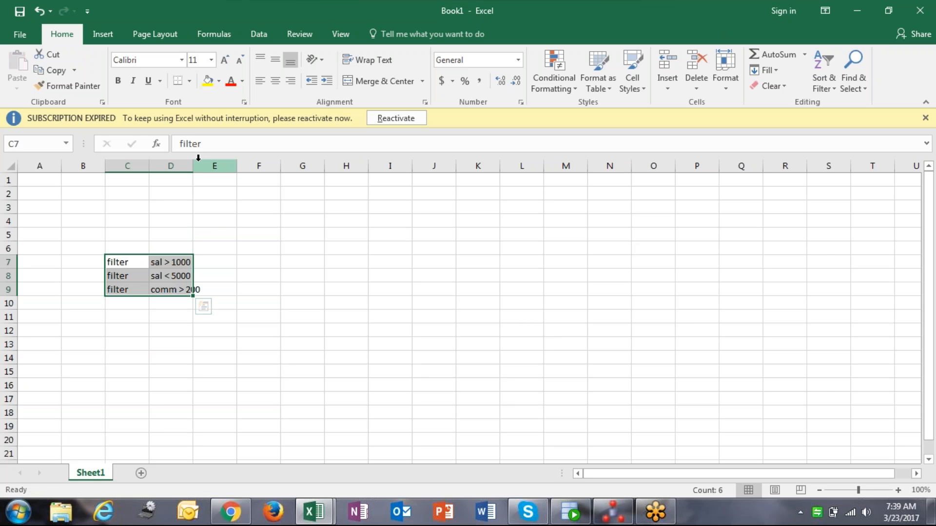
pyautogui.moveTo(193, 165); pyautogui.dragTo(212, 165)
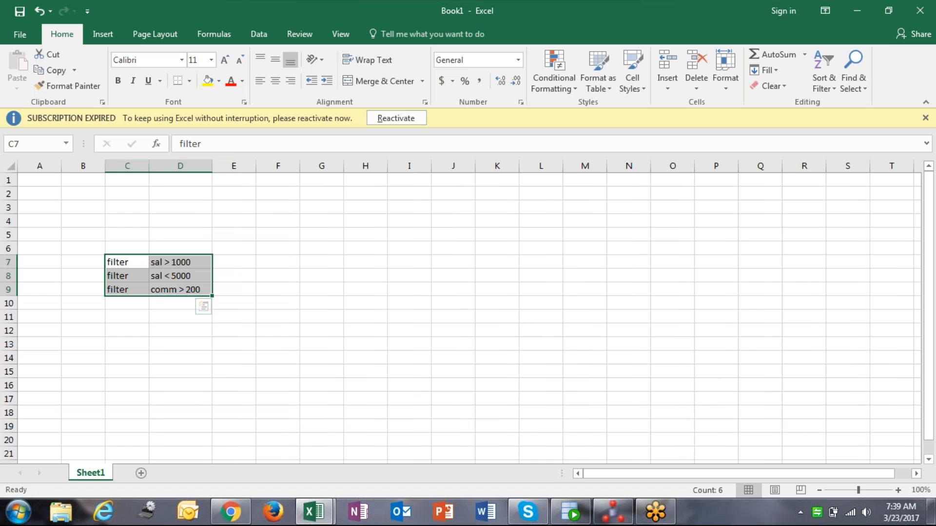
pyautogui.moveTo(149, 165); pyautogui.dragTo(162, 166)
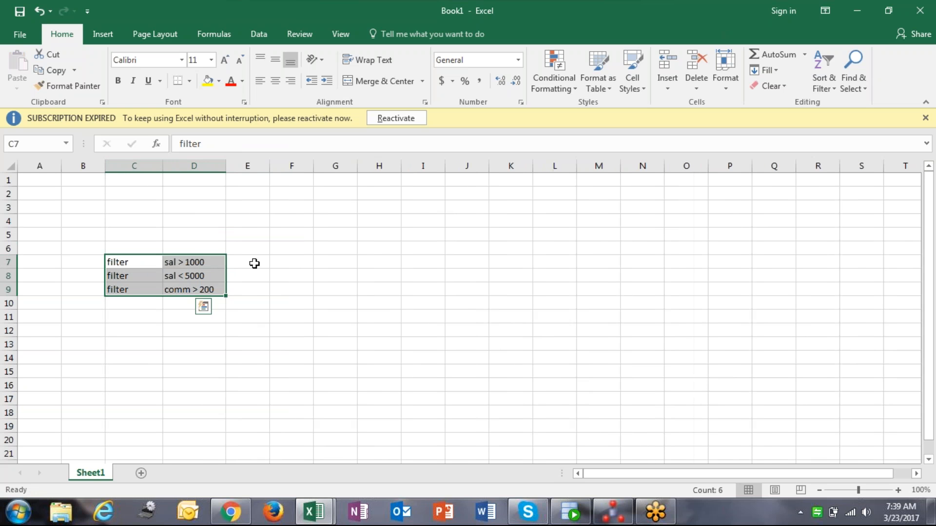
# Enter the title 'Split Component' in F7
pyautogui.click(298, 262)
pyautogui.write('Split')
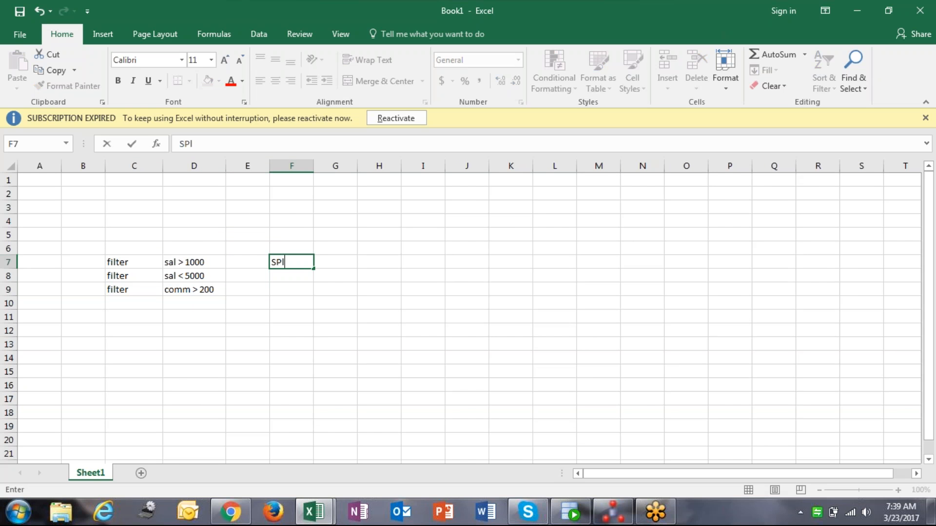
pyautogui.write(' Componen')
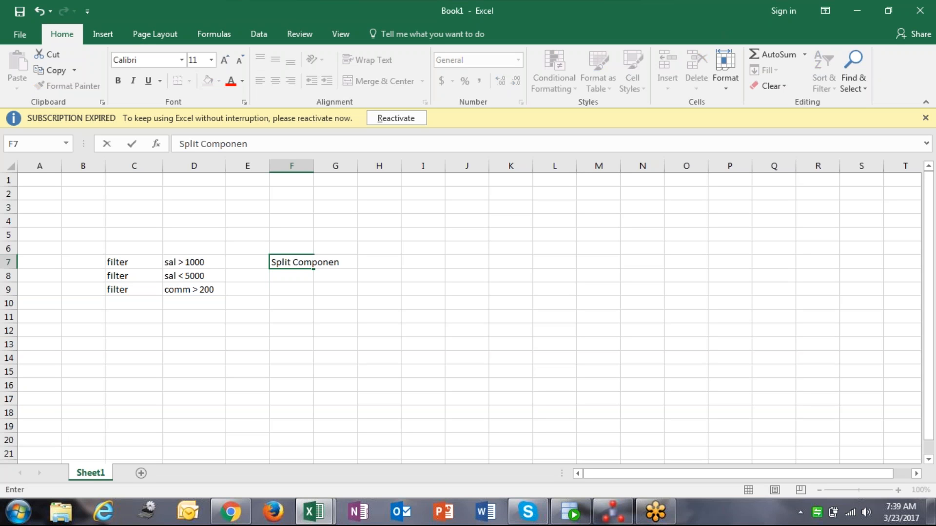
pyautogui.write('t')
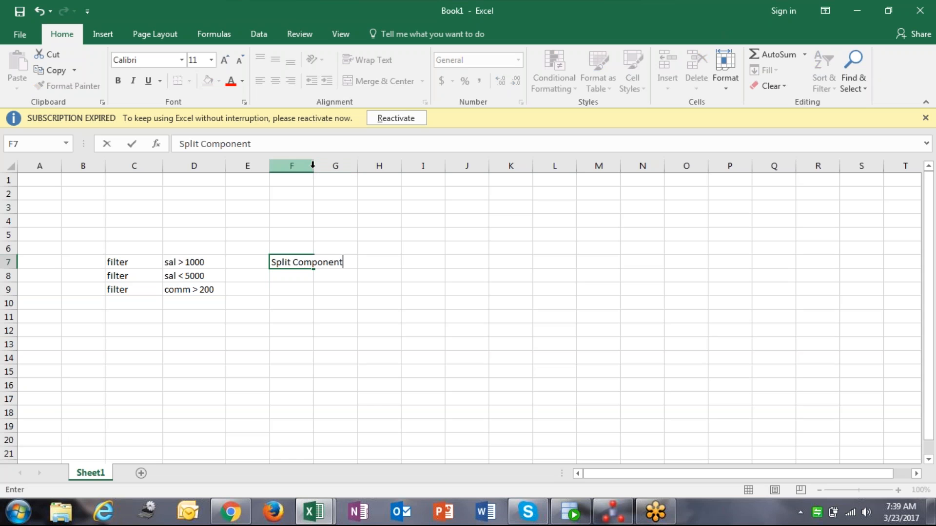
pyautogui.click(293, 262)
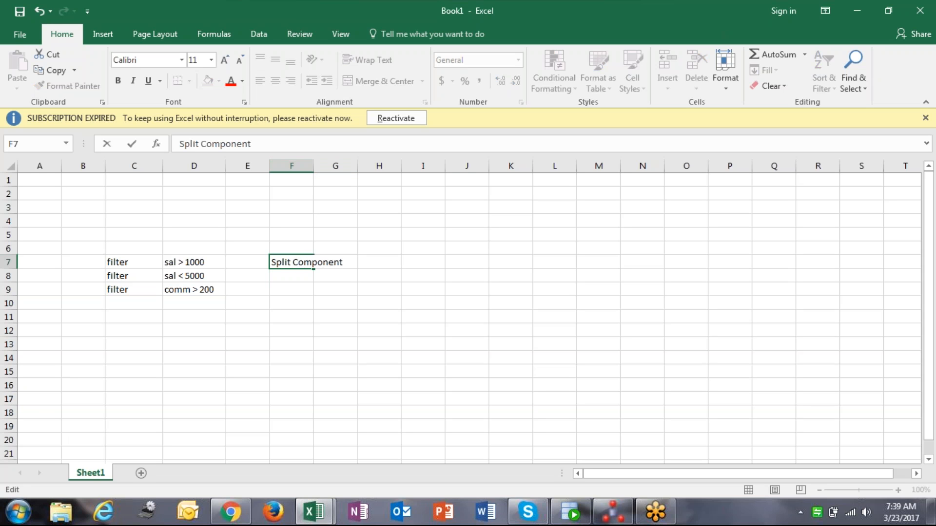
pyautogui.moveTo(294, 263); pyautogui.dragTo(343, 268)
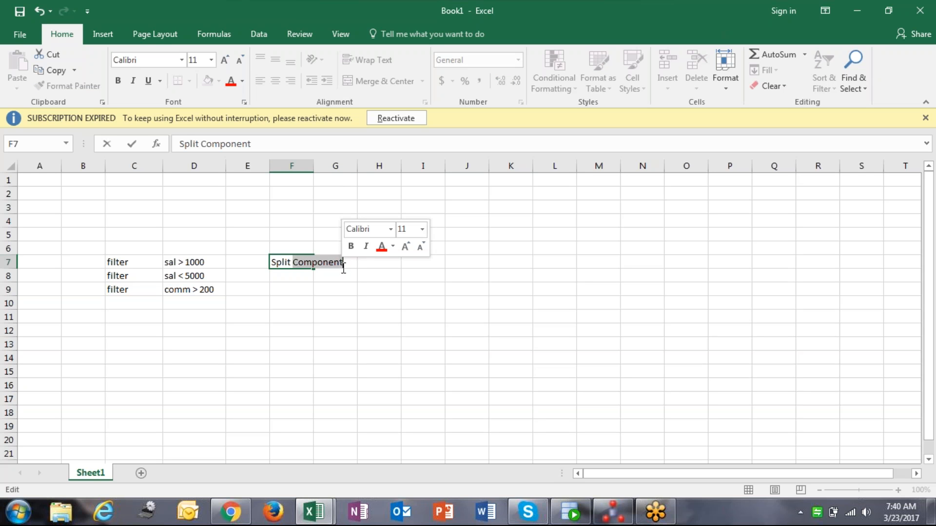
pyautogui.click(354, 264)
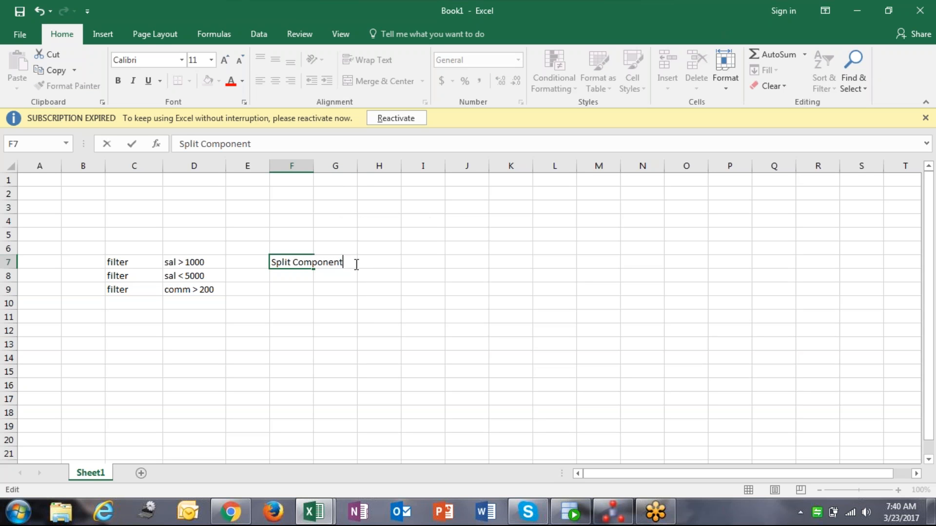
# Switch to Oracle Data Integrator Studio and expand the Odi_batch_7_am project down to its Mappings folder
pyautogui.click(609, 515)
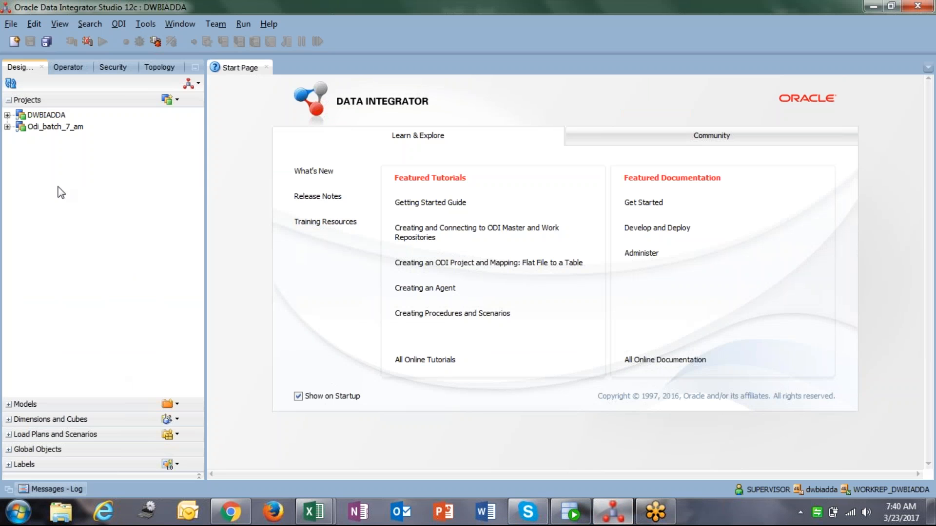
pyautogui.click(7, 126)
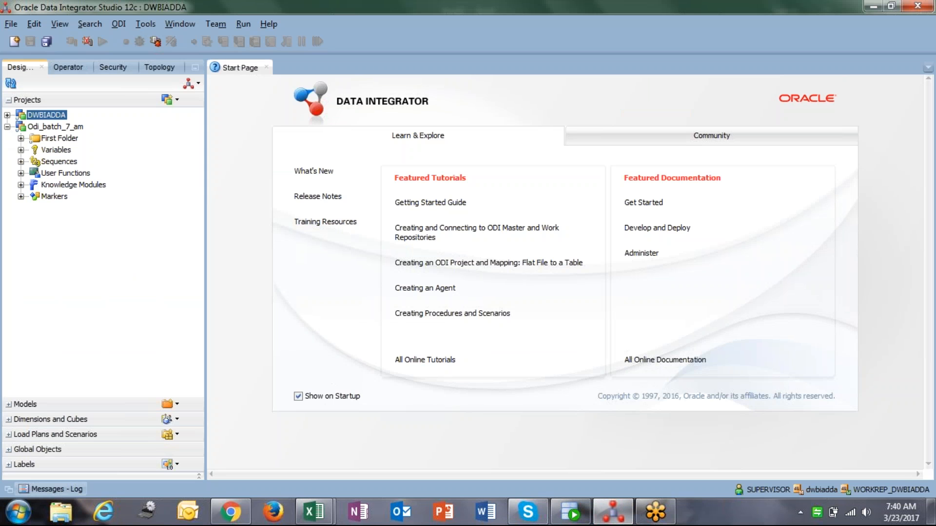
pyautogui.click(21, 139)
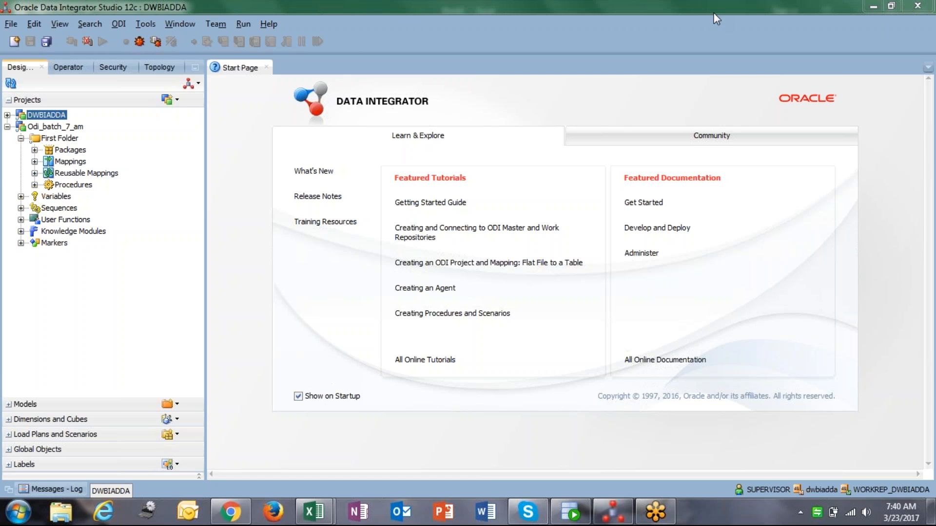
pyautogui.click(35, 161)
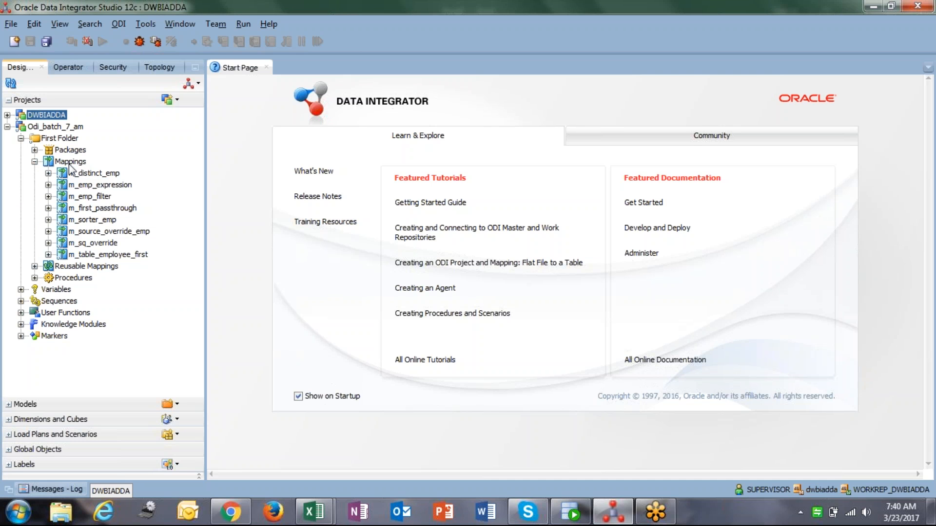
# Create a new mapping named m_split_employee, using the same text as its description
pyautogui.rightClick(69, 164)
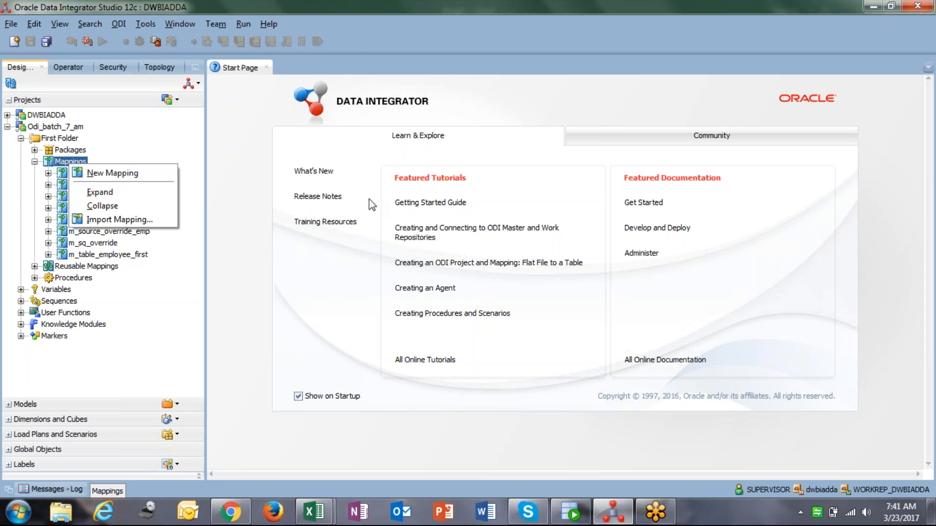
pyautogui.click(148, 174)
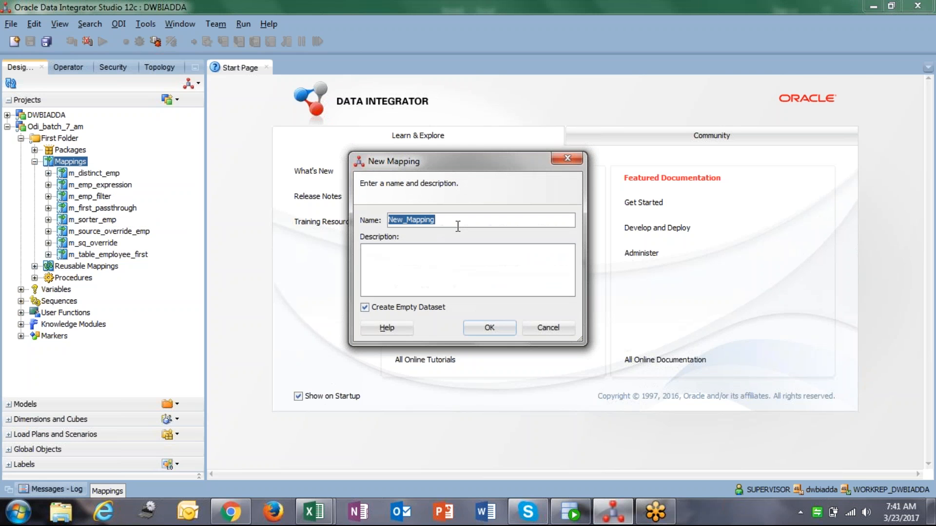
pyautogui.write('m_')
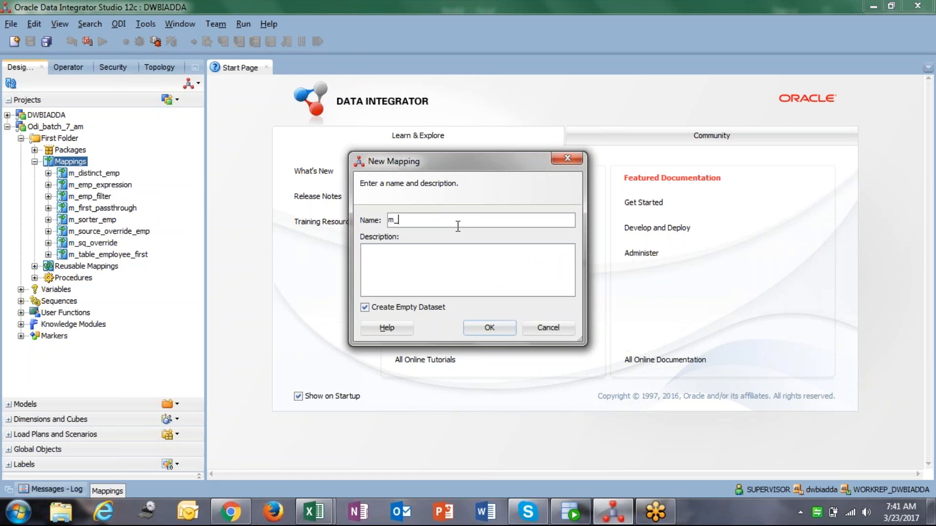
pyautogui.write('split_employee')
pyautogui.hotkey('ctrl', 'a')
pyautogui.hotkey('ctrl', 'c')
pyautogui.click(488, 265)
pyautogui.hotkey('ctrl', 'v')
pyautogui.click(499, 326)
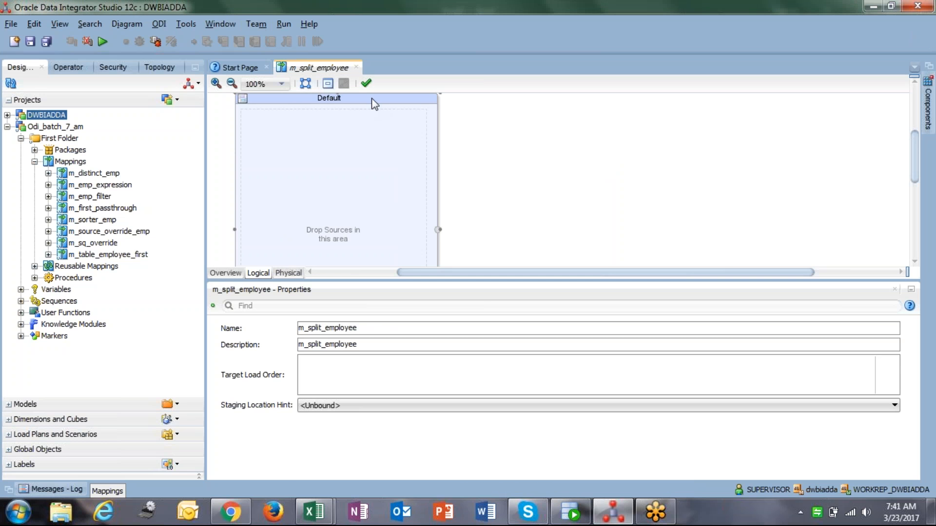
# Delete the Default dataset from the new mapping's canvas
pyautogui.click(373, 117)
pyautogui.press('Delete')
pyautogui.click(528, 284)
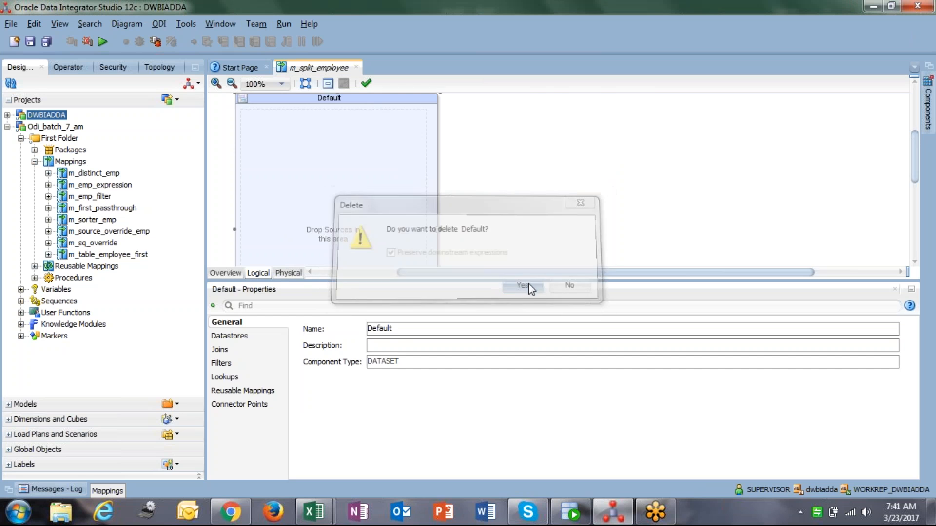
# Add the EMP datastore from the Scott_metadata model onto the mapping canvas as the source
pyautogui.click(30, 404)
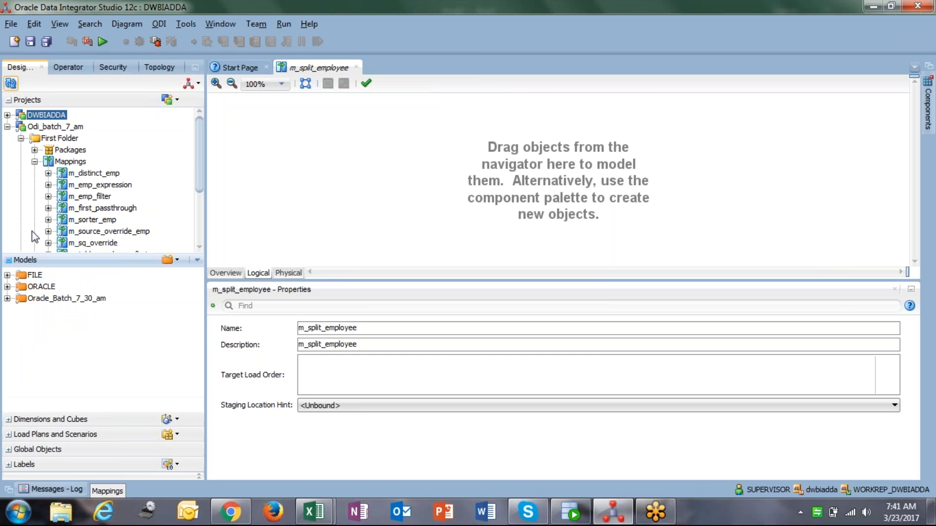
pyautogui.click(8, 299)
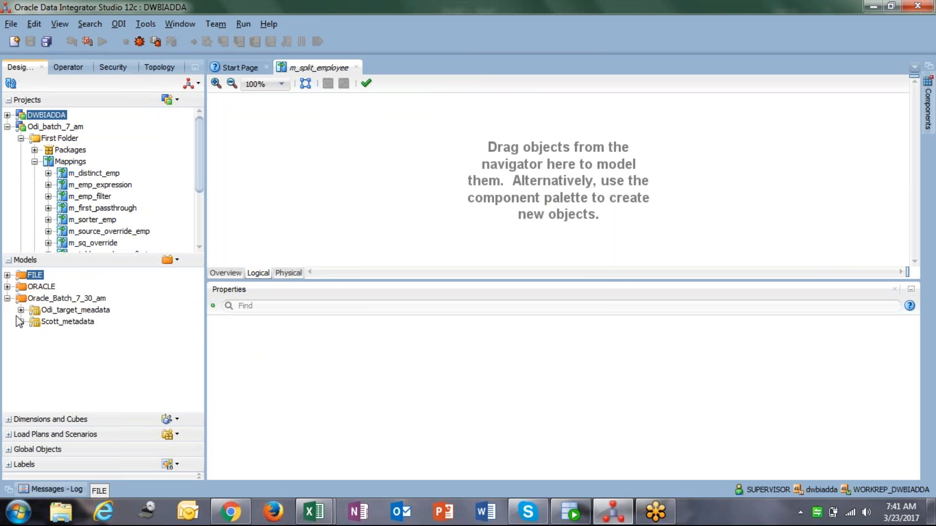
pyautogui.click(20, 322)
pyautogui.click(62, 380)
pyautogui.moveTo(297, 131); pyautogui.dragTo(297, 131)
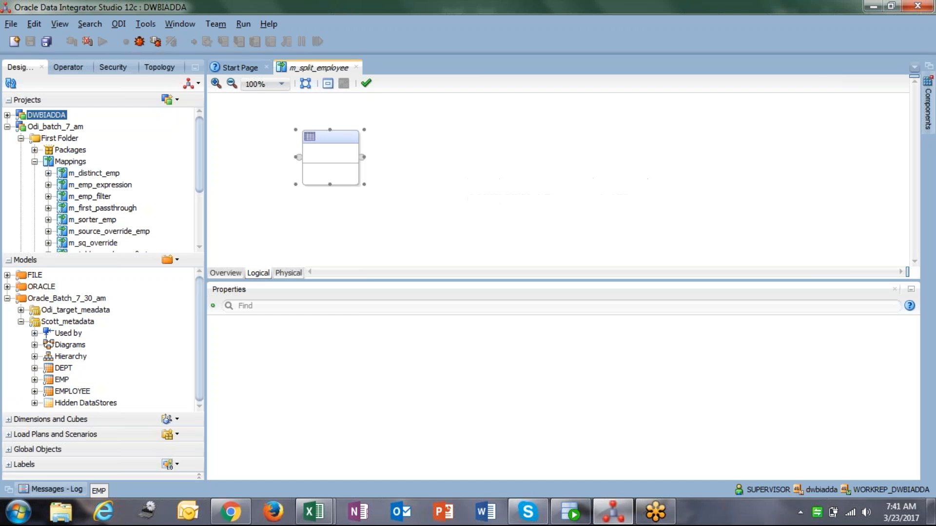
# Add the EMPLOYEE datastore from the Odi_target_meadata model to the canvas as the target, then collapse the model tree
pyautogui.click(21, 310)
pyautogui.click(56, 380)
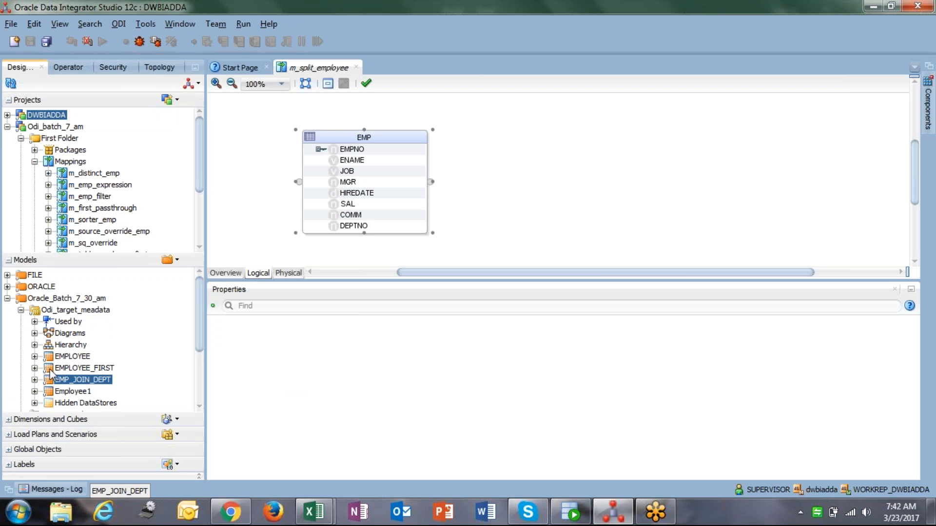
pyautogui.moveTo(73, 356); pyautogui.dragTo(667, 143)
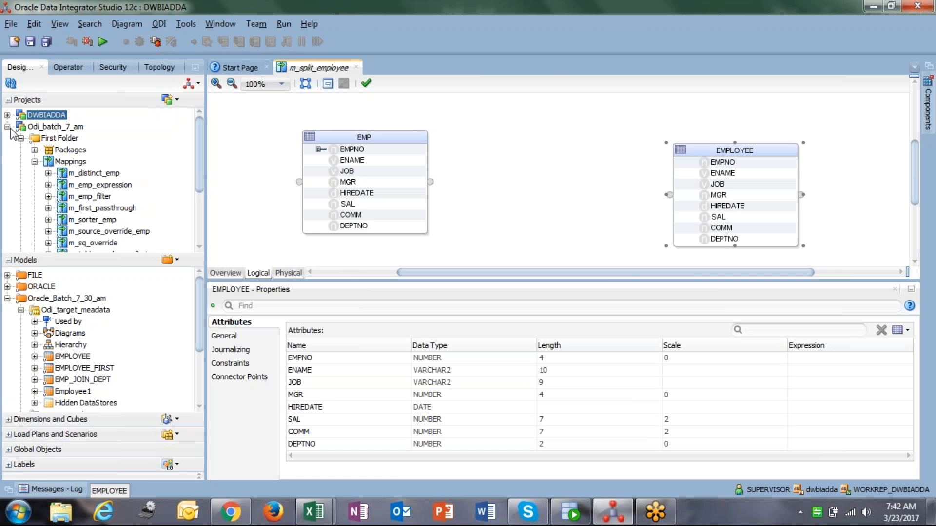
pyautogui.click(8, 298)
pyautogui.click(34, 275)
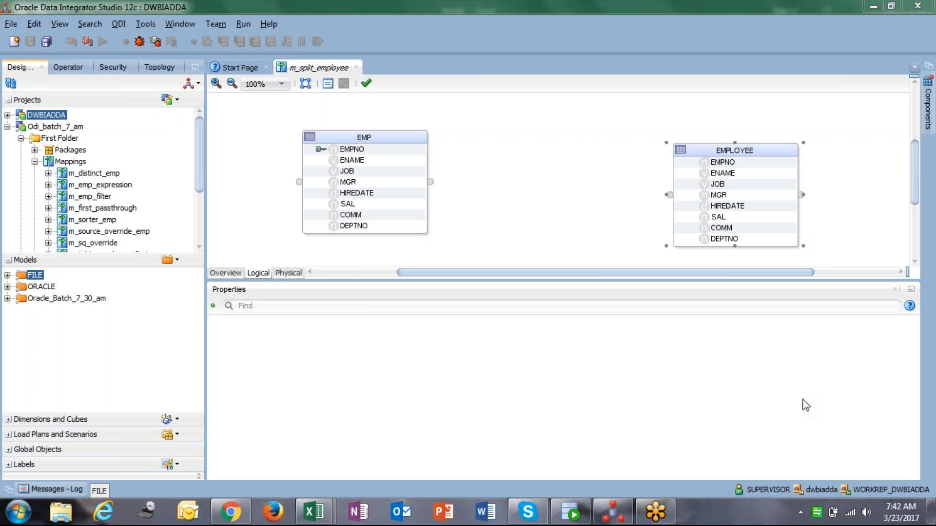
# Add a Split component to the mapping canvas between EMP and EMPLOYEE
pyautogui.click(573, 201)
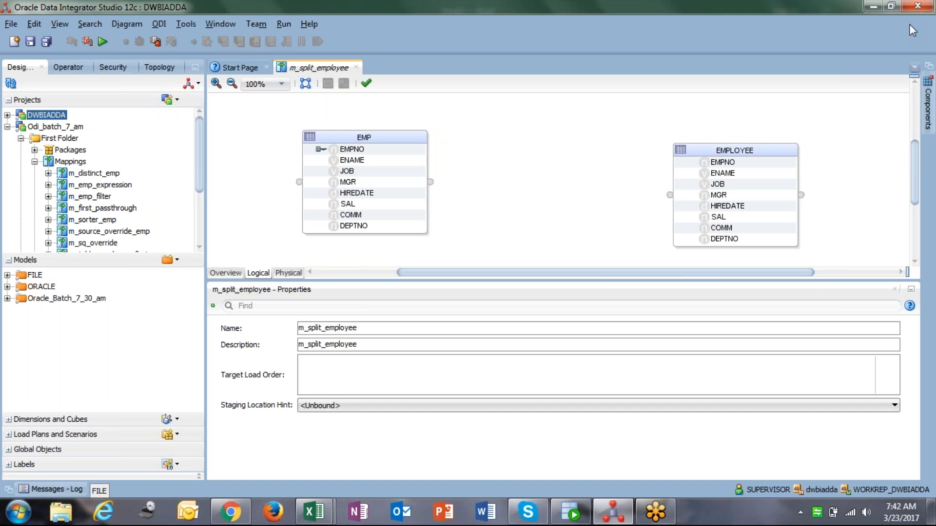
pyautogui.click(930, 117)
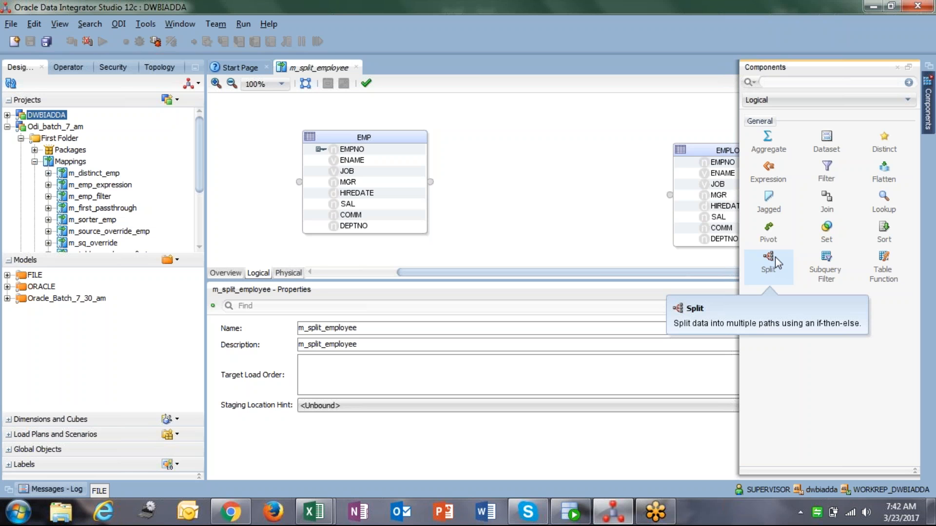
pyautogui.moveTo(775, 256); pyautogui.dragTo(542, 121)
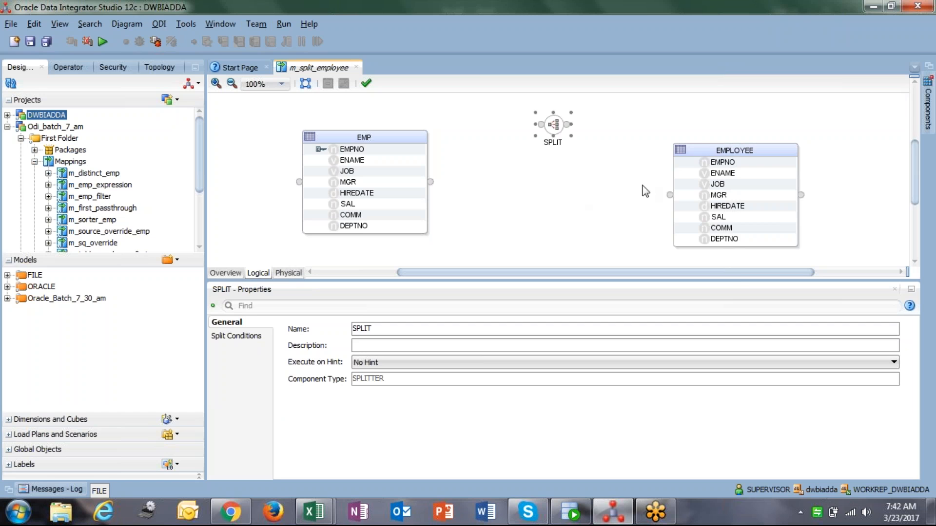
# Rearrange the datastores, connect EMP to the Split component, and review the Split's input and output connector points
pyautogui.moveTo(696, 155); pyautogui.dragTo(761, 148)
pyautogui.moveTo(361, 142); pyautogui.dragTo(324, 133)
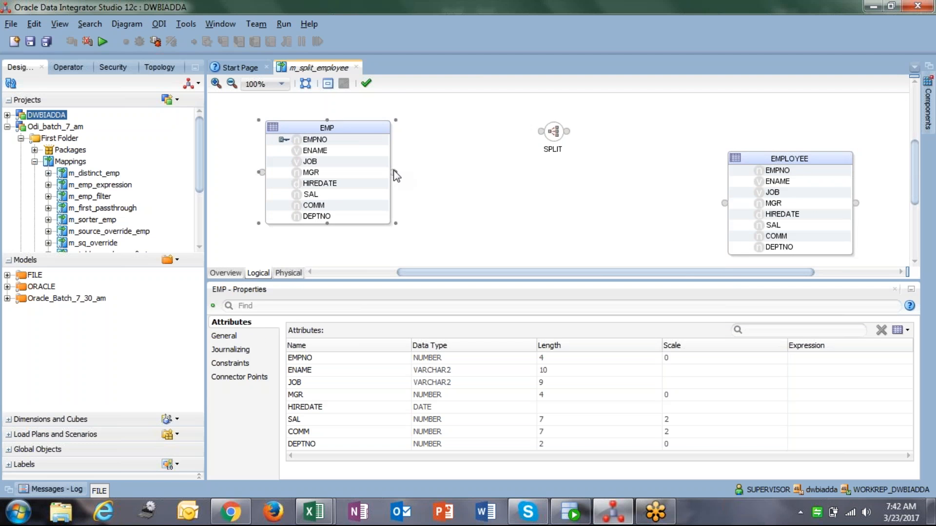
pyautogui.moveTo(394, 172); pyautogui.dragTo(502, 125)
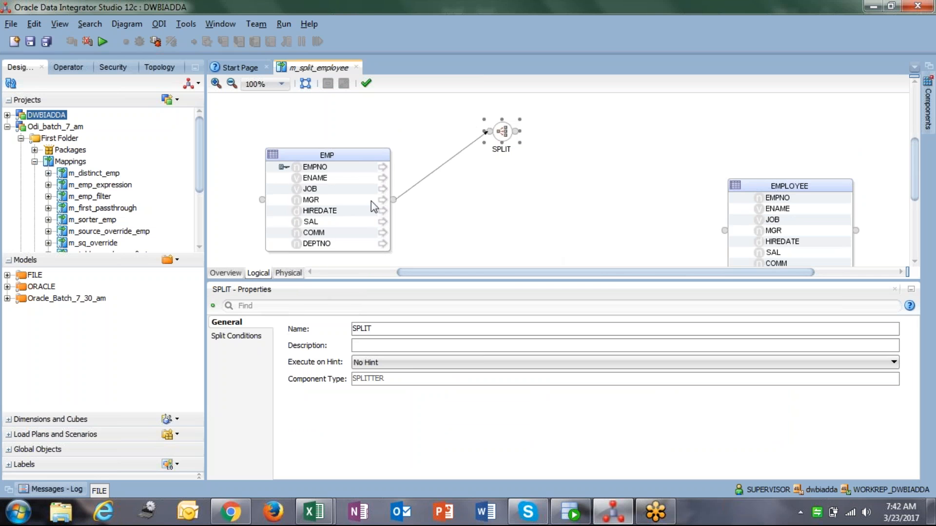
pyautogui.click(231, 323)
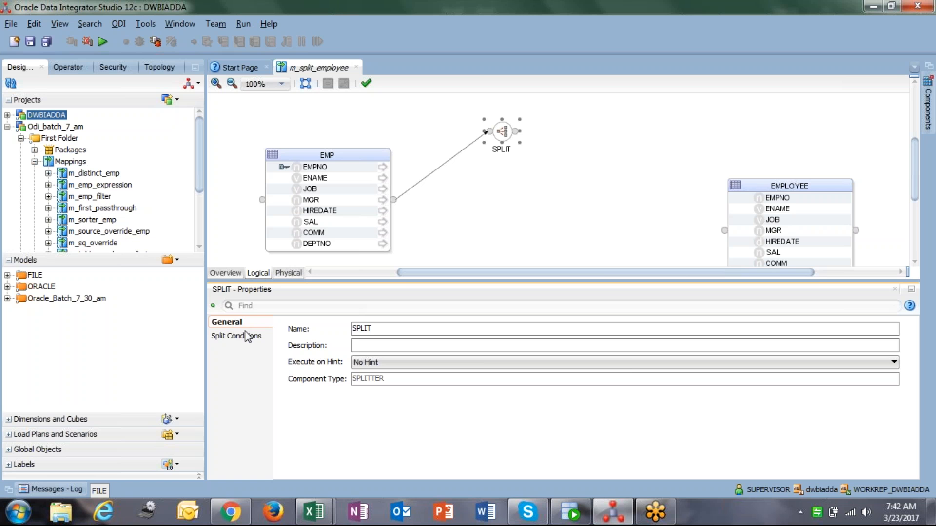
pyautogui.click(249, 337)
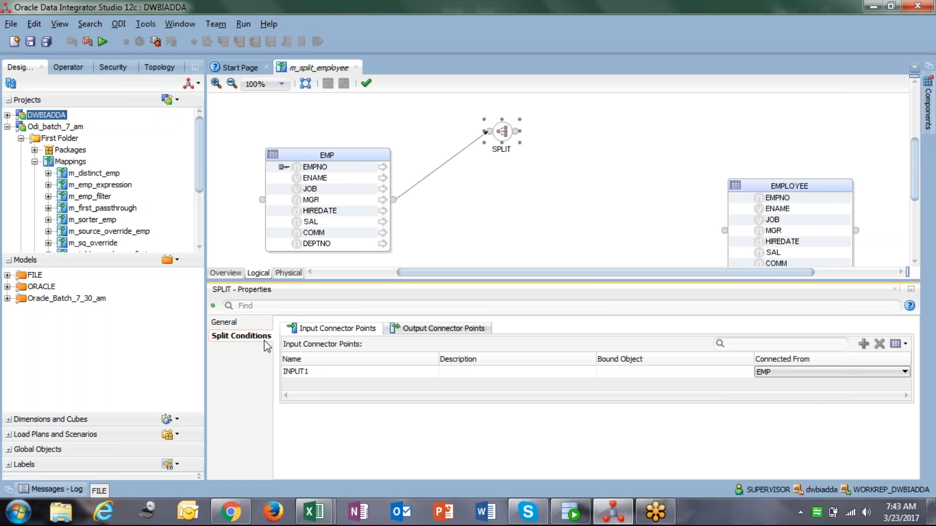
pyautogui.click(438, 331)
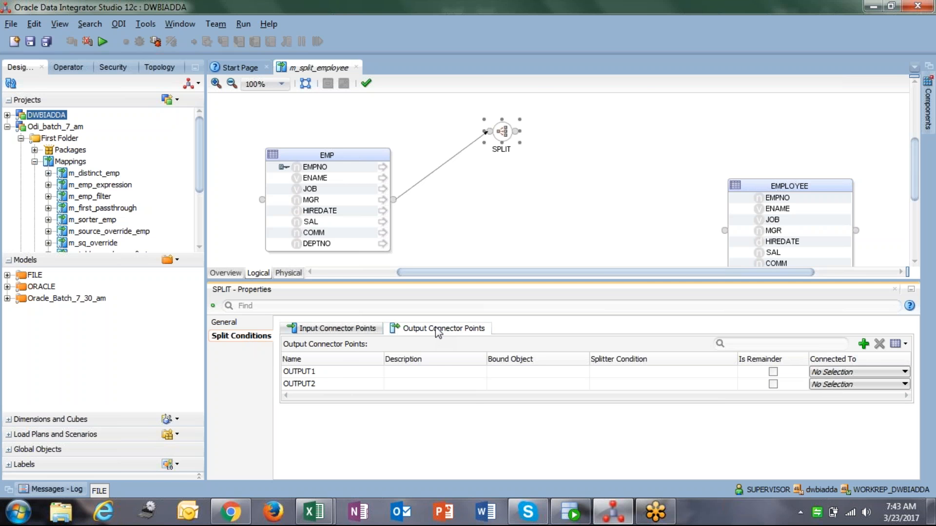
pyautogui.click(337, 329)
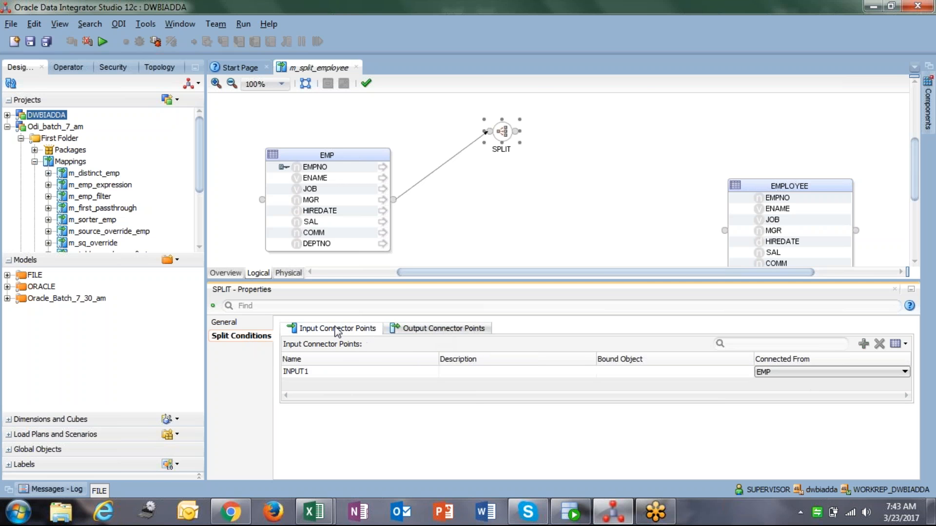
pyautogui.click(440, 330)
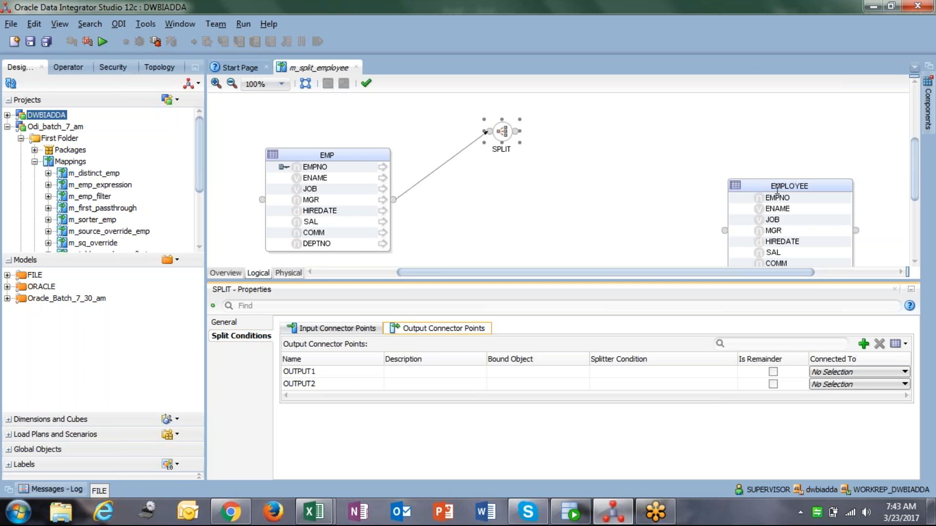
# Add a second EMPLOYEE datastore from the Odi_target_meadata model to the canvas as another target and position it
pyautogui.moveTo(750, 183); pyautogui.dragTo(729, 115)
pyautogui.scroll(-1, 619, 170)
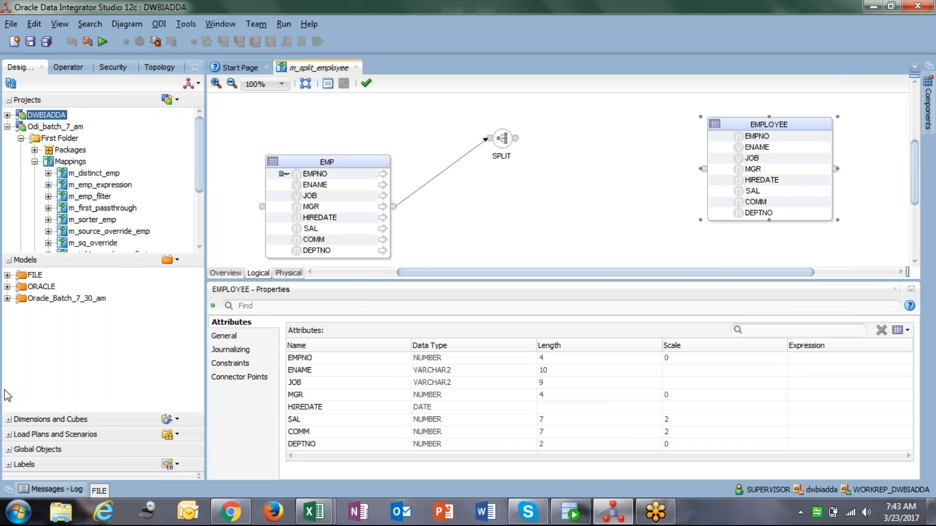
pyautogui.click(8, 298)
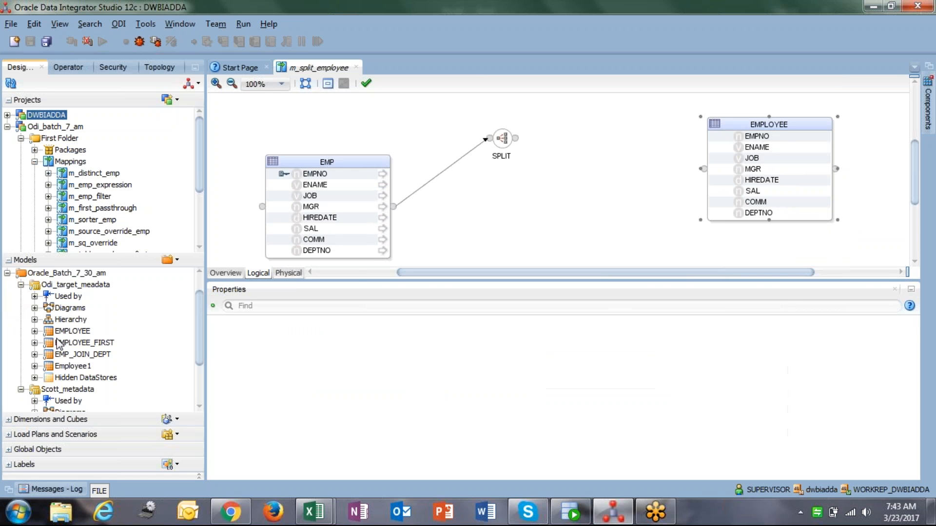
pyautogui.click(82, 332)
pyautogui.moveTo(81, 332); pyautogui.dragTo(677, 200)
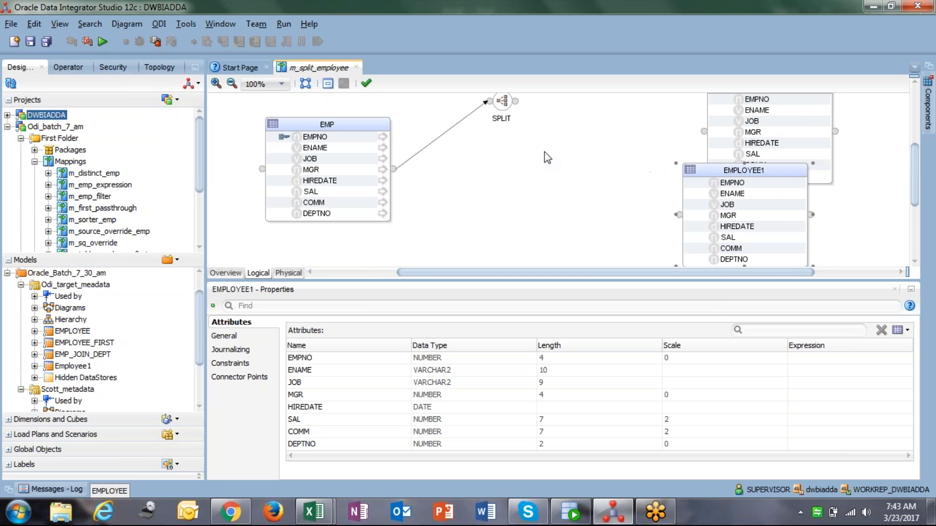
pyautogui.moveTo(716, 176); pyautogui.dragTo(741, 182)
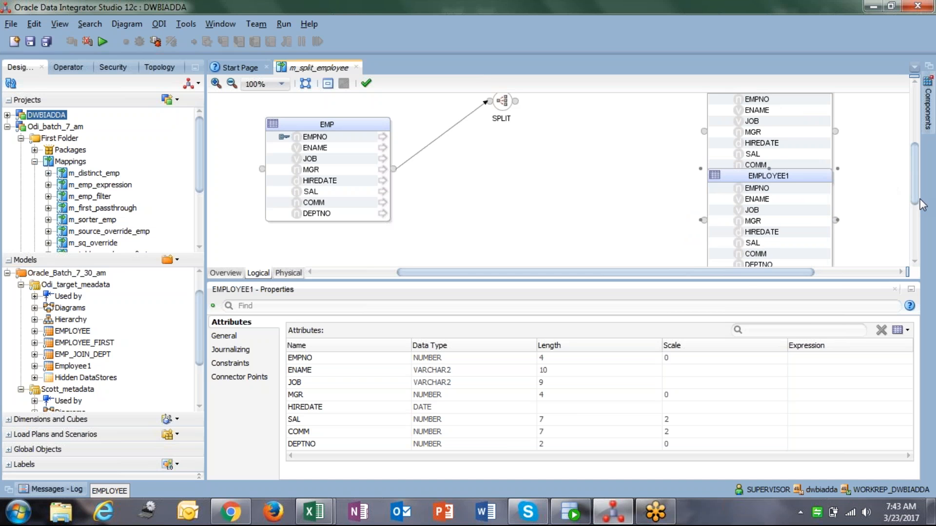
pyautogui.scroll(2, 743, 168)
pyautogui.moveTo(729, 152); pyautogui.dragTo(740, 131)
# Rearrange EMP, the Split component and EMPLOYEE1 on the canvas
pyautogui.click(507, 154)
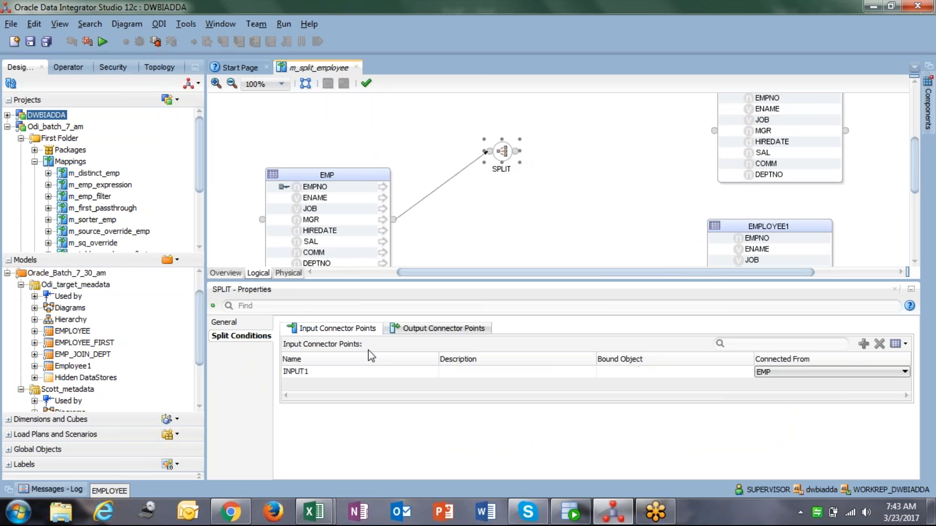
pyautogui.click(422, 329)
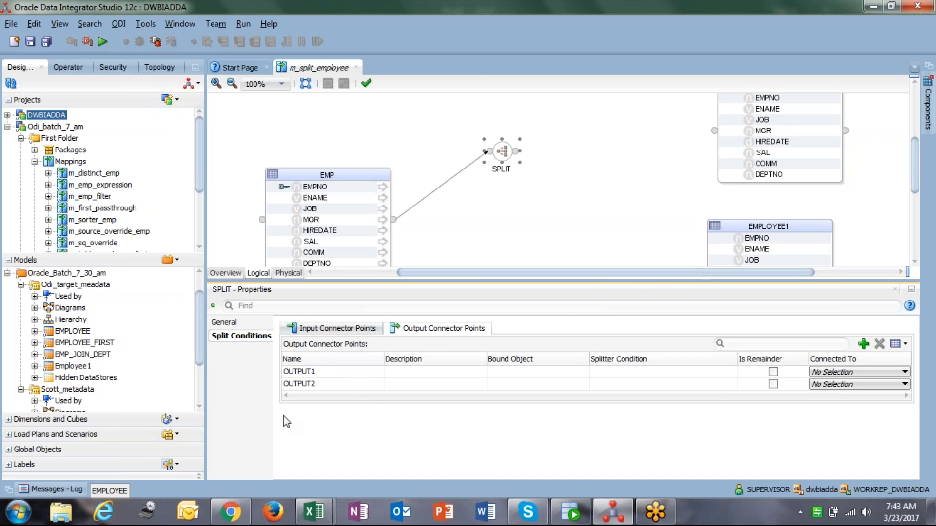
pyautogui.click(350, 329)
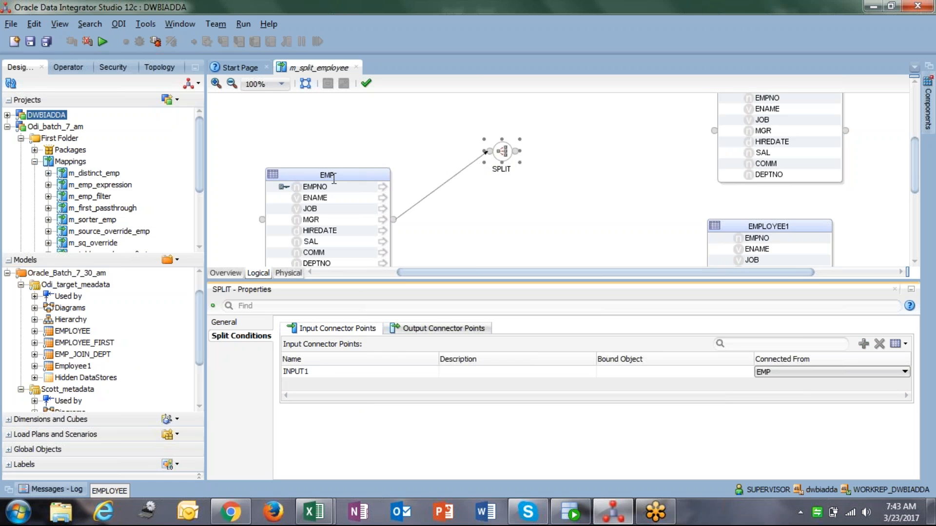
pyautogui.moveTo(333, 179); pyautogui.dragTo(313, 129)
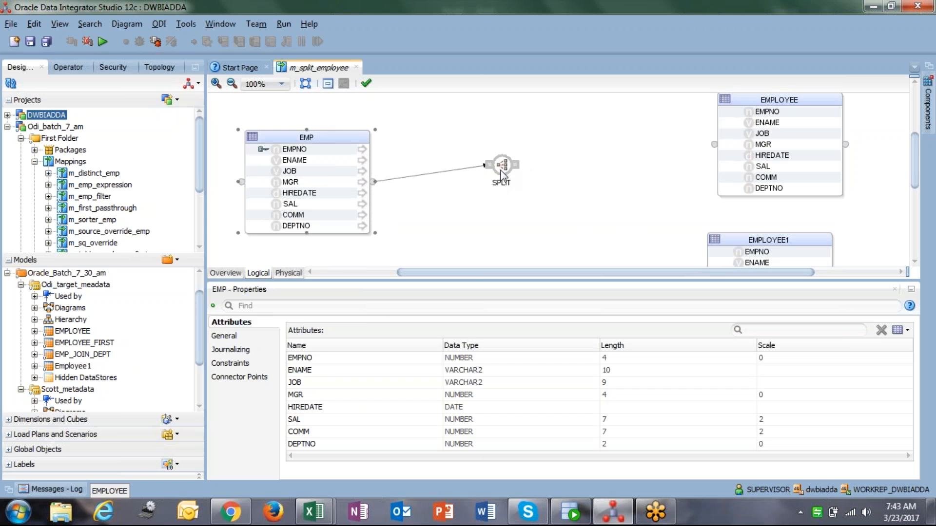
pyautogui.moveTo(502, 176); pyautogui.dragTo(470, 172)
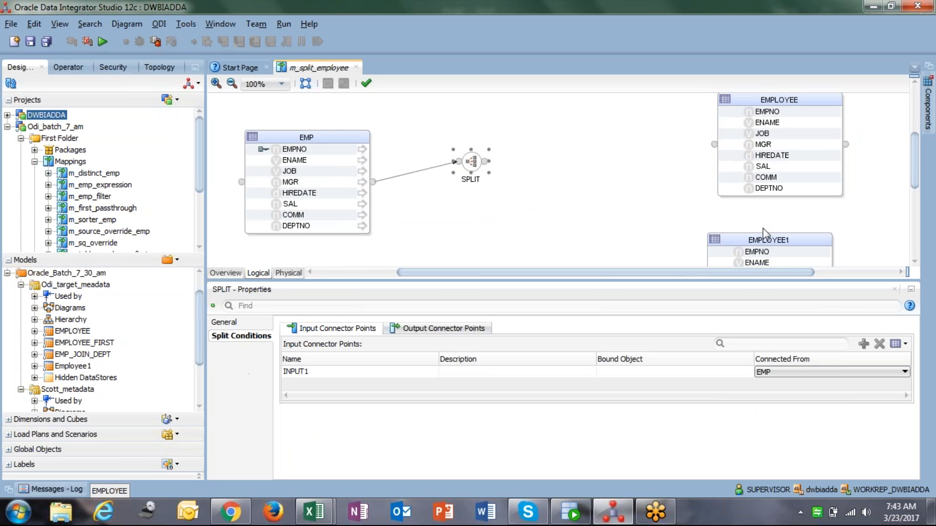
pyautogui.moveTo(747, 242); pyautogui.dragTo(768, 215)
pyautogui.click(470, 155)
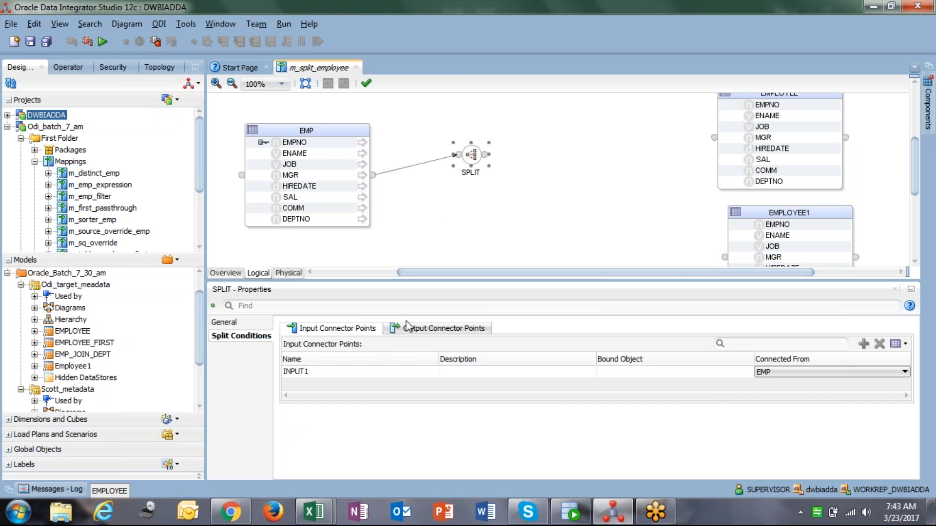
# Connect the Split's OUTPUT1 to EMPLOYEE and OUTPUT2 to EMPLOYEE1
pyautogui.click(425, 327)
pyautogui.click(321, 376)
pyautogui.moveTo(330, 385); pyautogui.dragTo(323, 360)
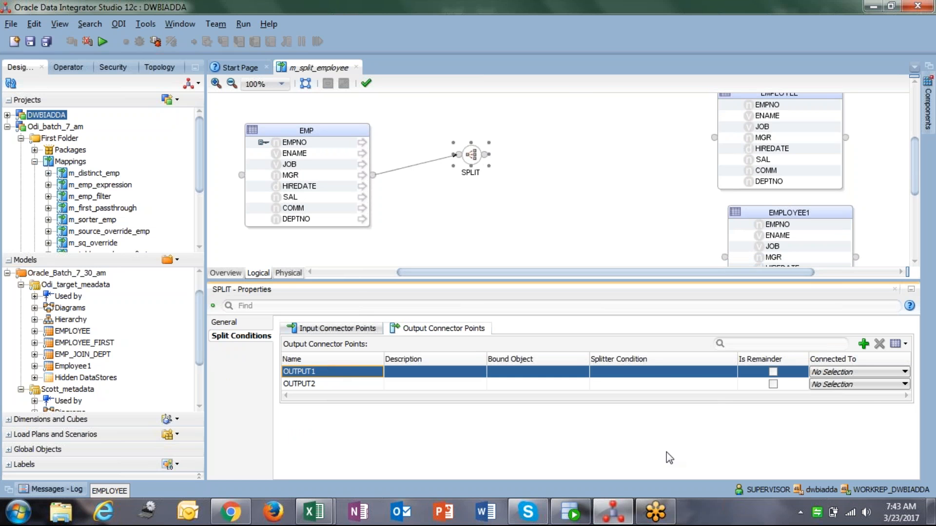
pyautogui.click(845, 373)
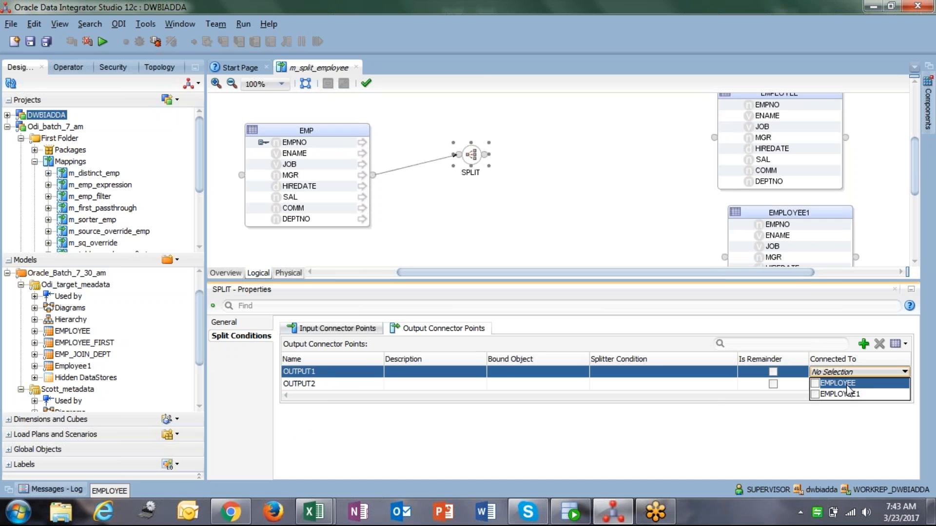
pyautogui.click(814, 384)
pyautogui.click(726, 273)
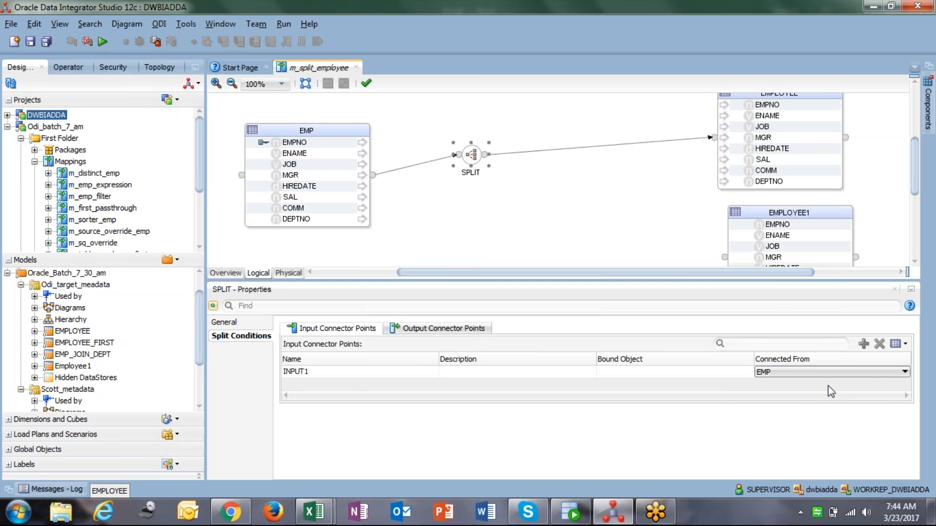
pyautogui.click(449, 328)
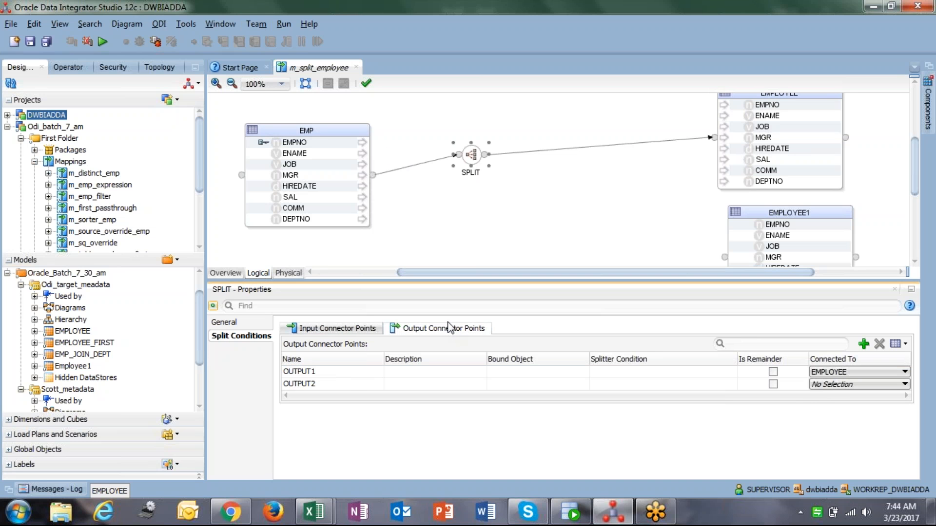
pyautogui.click(840, 385)
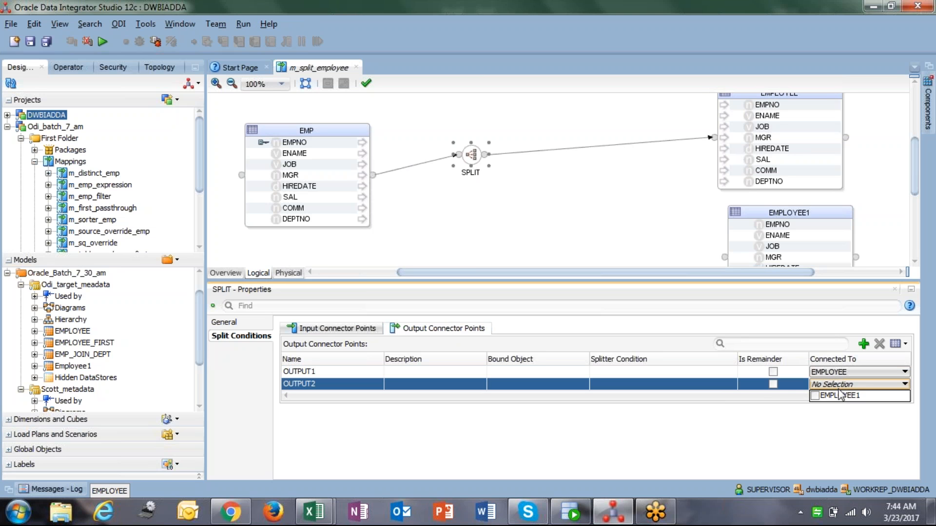
pyautogui.click(841, 397)
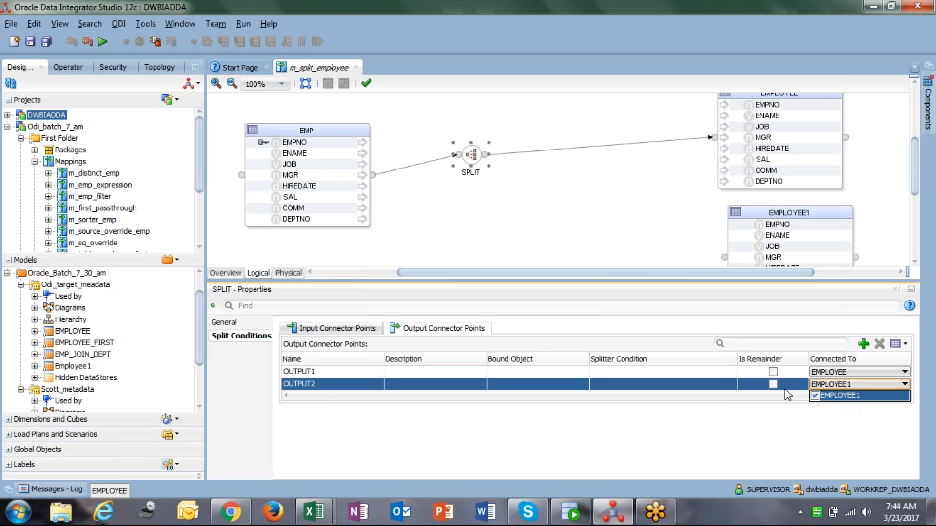
pyautogui.click(777, 432)
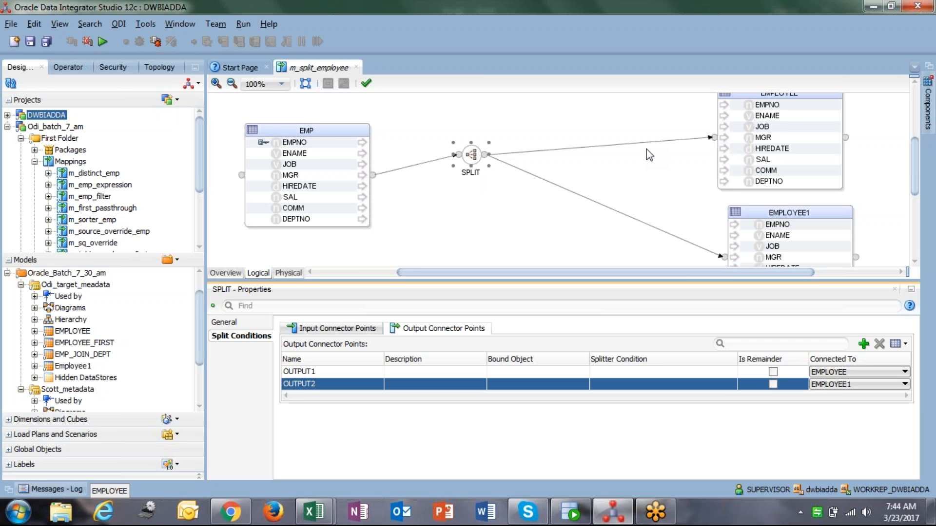
# Inspect the expressions of each EMPLOYEE target attribute
pyautogui.click(768, 109)
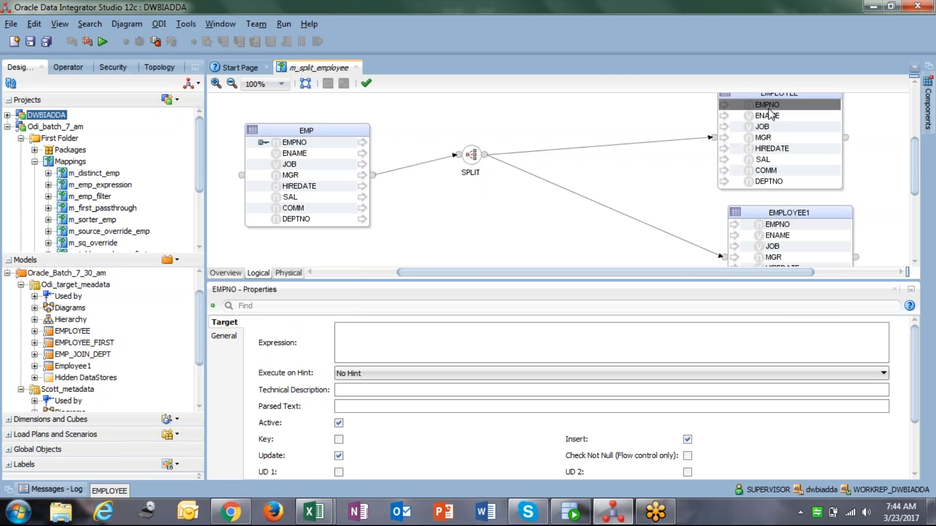
pyautogui.click(770, 116)
pyautogui.click(775, 126)
pyautogui.click(777, 138)
pyautogui.click(782, 148)
pyautogui.click(784, 159)
pyautogui.click(785, 170)
pyautogui.click(785, 181)
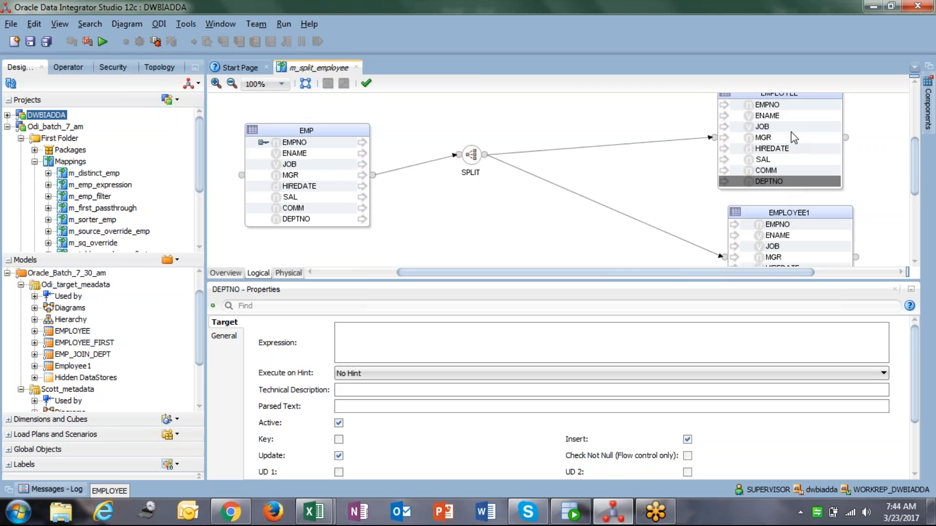
pyautogui.click(791, 106)
pyautogui.click(787, 127)
pyautogui.click(779, 138)
pyautogui.click(776, 170)
pyautogui.click(775, 180)
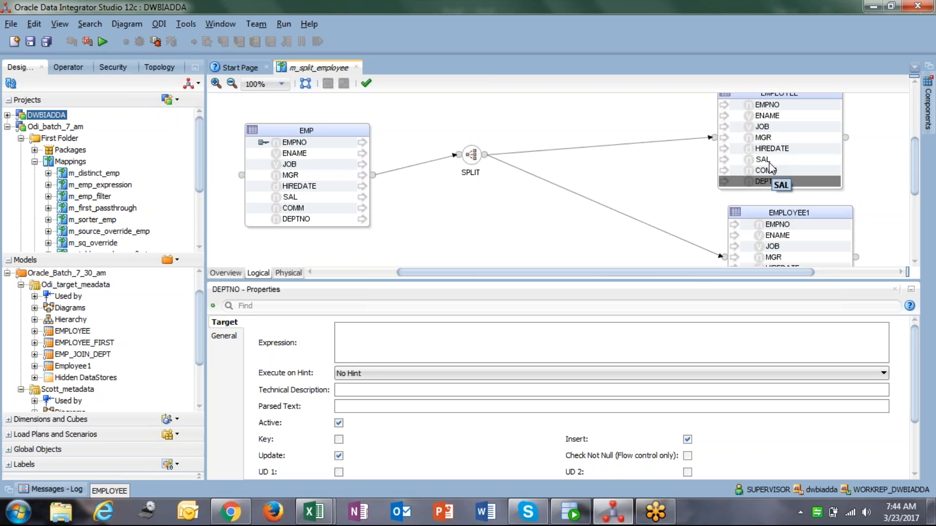
# Enlarge the diagram area and inspect the EMPNO attribute in EMP and in EMPLOYEE
pyautogui.click(575, 173)
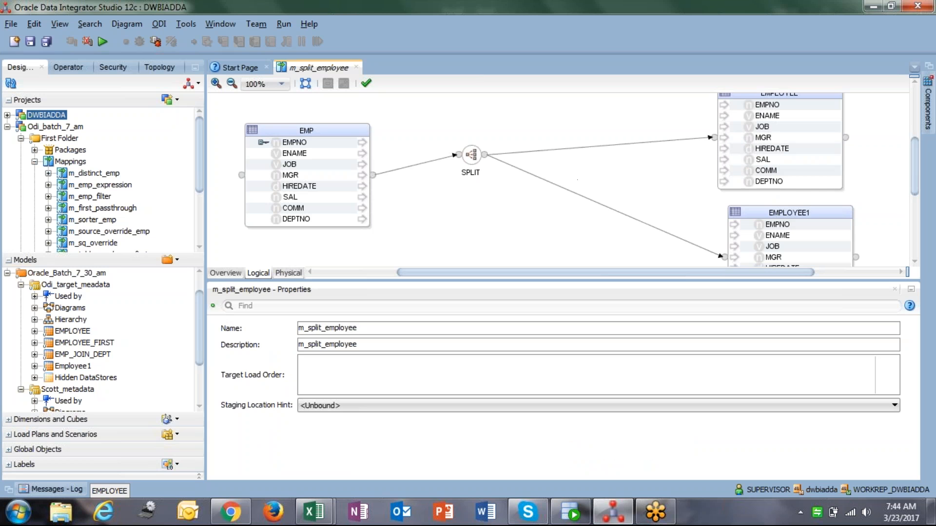
pyautogui.moveTo(633, 280); pyautogui.dragTo(630, 312)
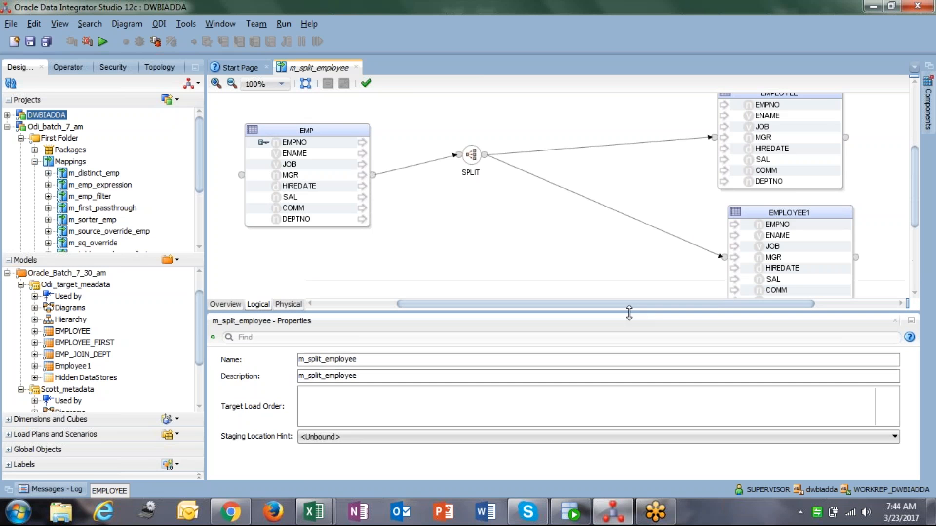
pyautogui.moveTo(915, 187); pyautogui.dragTo(920, 167)
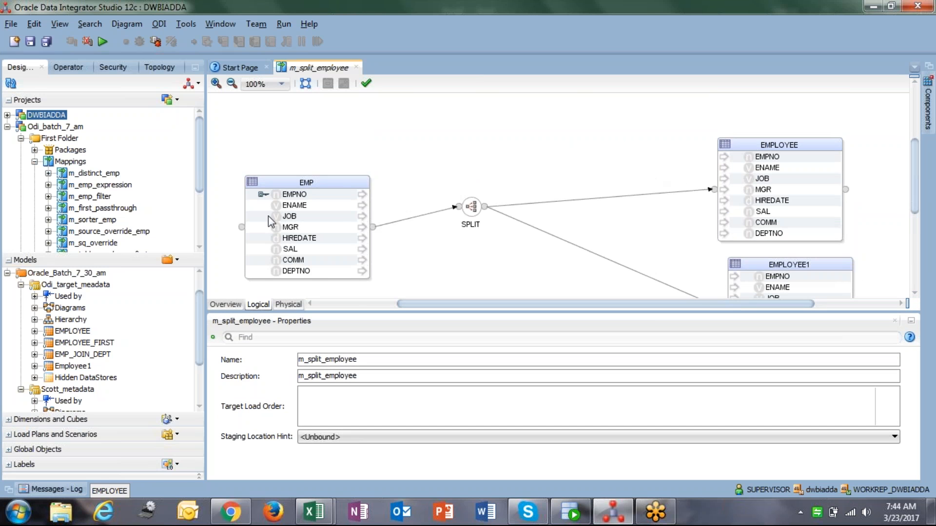
pyautogui.click(295, 195)
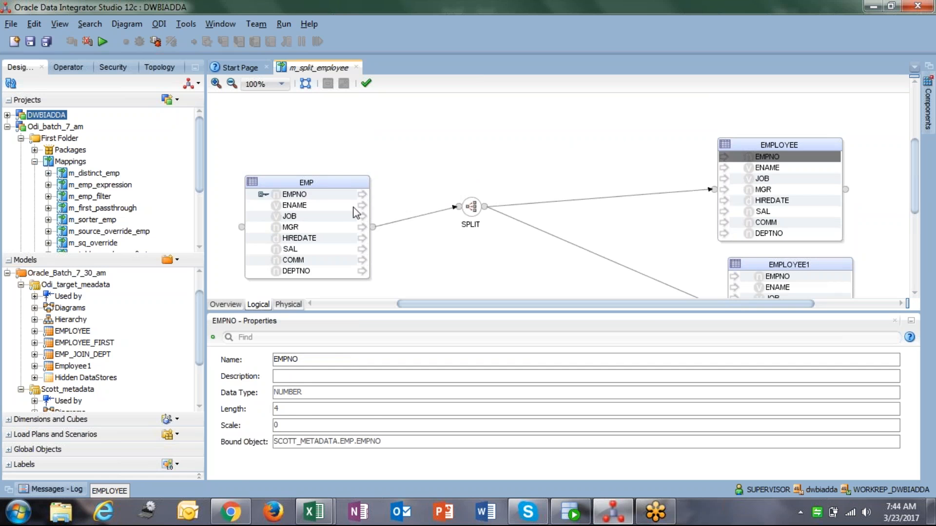
pyautogui.click(783, 159)
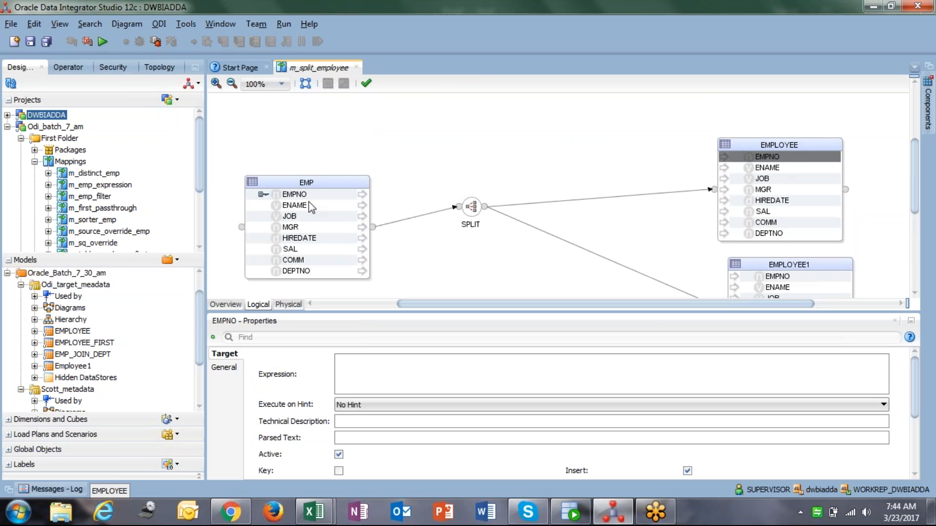
# Delete the connection between the Split component and the EMPLOYEE target
pyautogui.click(322, 196)
pyautogui.click(765, 159)
pyautogui.click(612, 198)
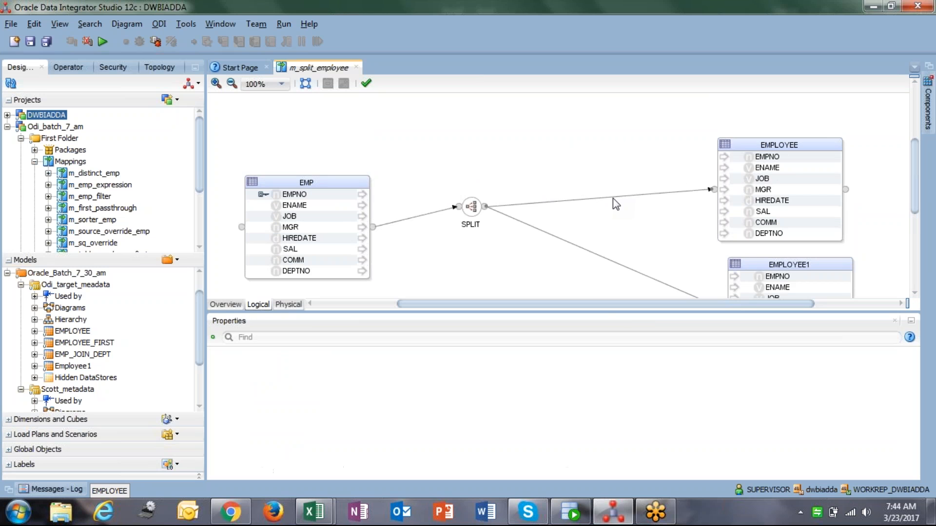
pyautogui.press('Delete')
pyautogui.click(528, 288)
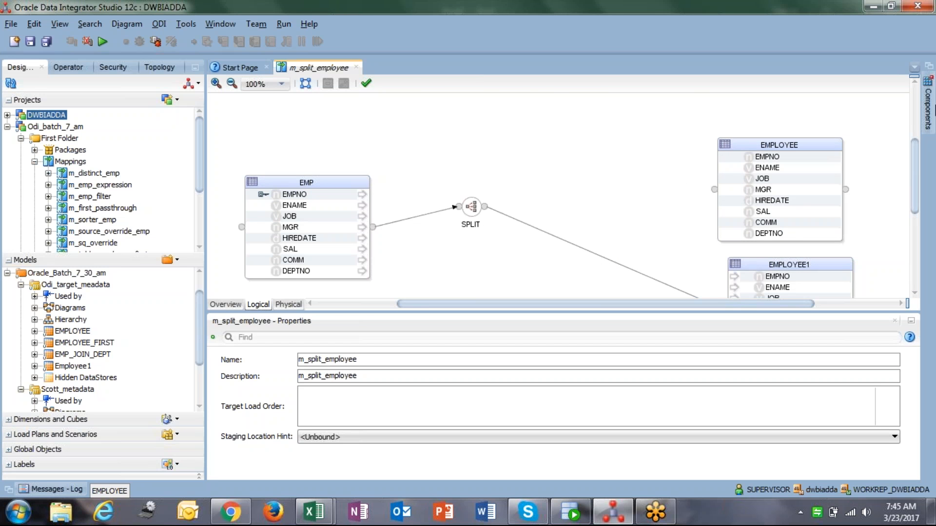
# Add an Expression component to the mapping canvas above the Split, between it and EMPLOYEE
pyautogui.click(927, 108)
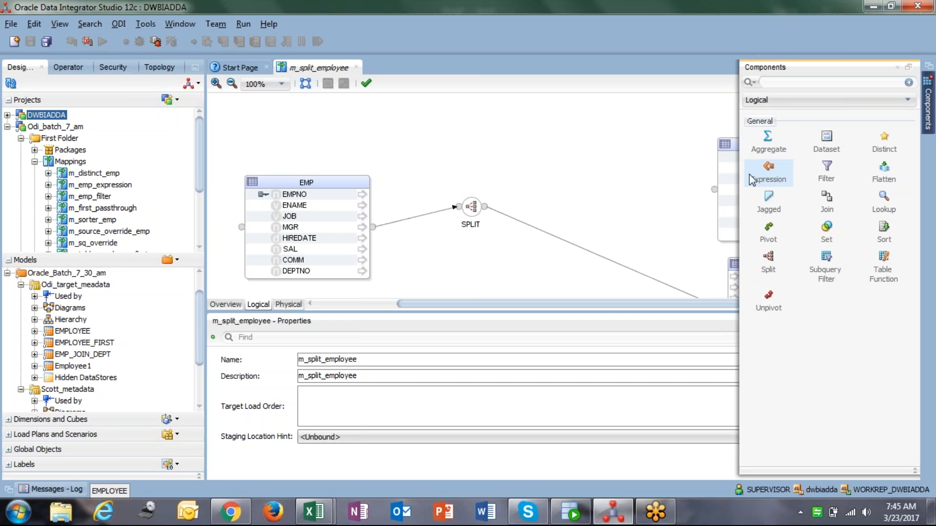
pyautogui.click(767, 173)
pyautogui.click(536, 135)
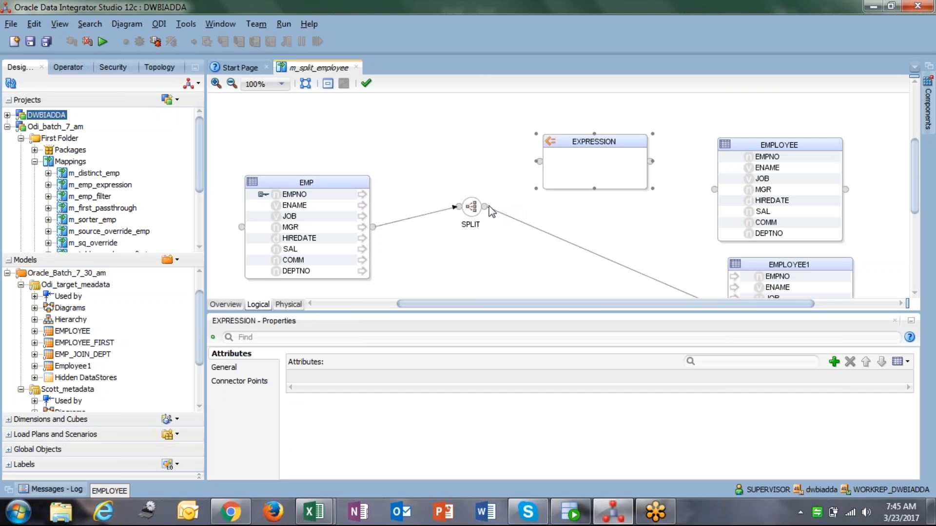
# Connect the Split's OUTPUT1 to EXPRESSION and EXPRESSION to EMPLOYEE, accepting the attribute matching options
pyautogui.moveTo(484, 208); pyautogui.dragTo(539, 161)
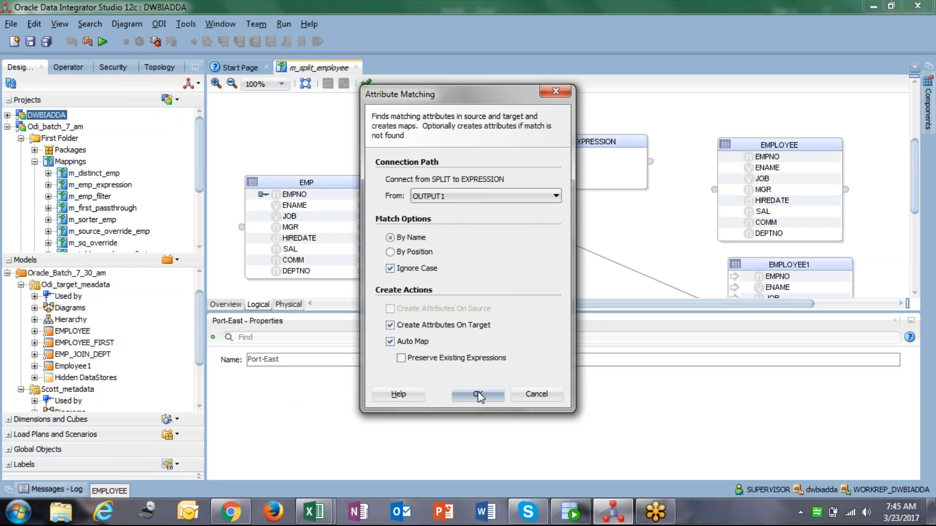
pyautogui.click(478, 391)
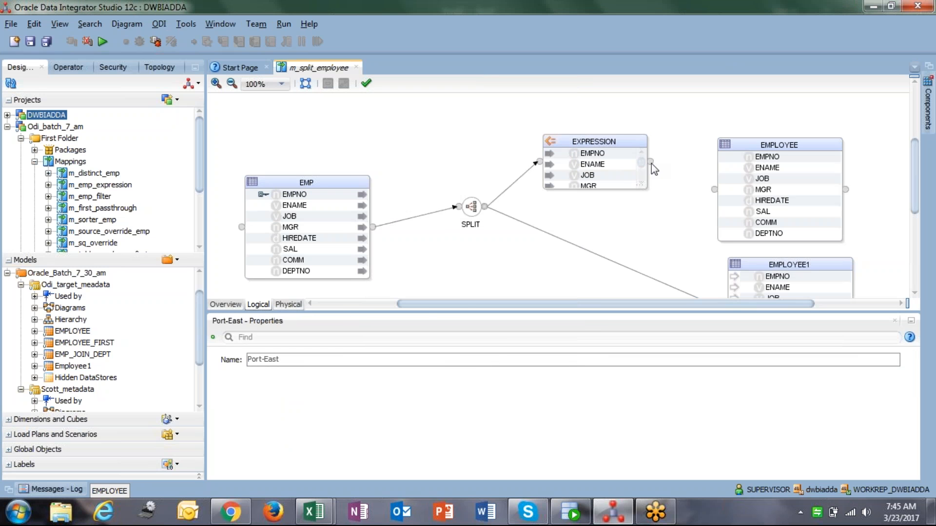
pyautogui.moveTo(651, 163); pyautogui.dragTo(714, 193)
pyautogui.click(413, 236)
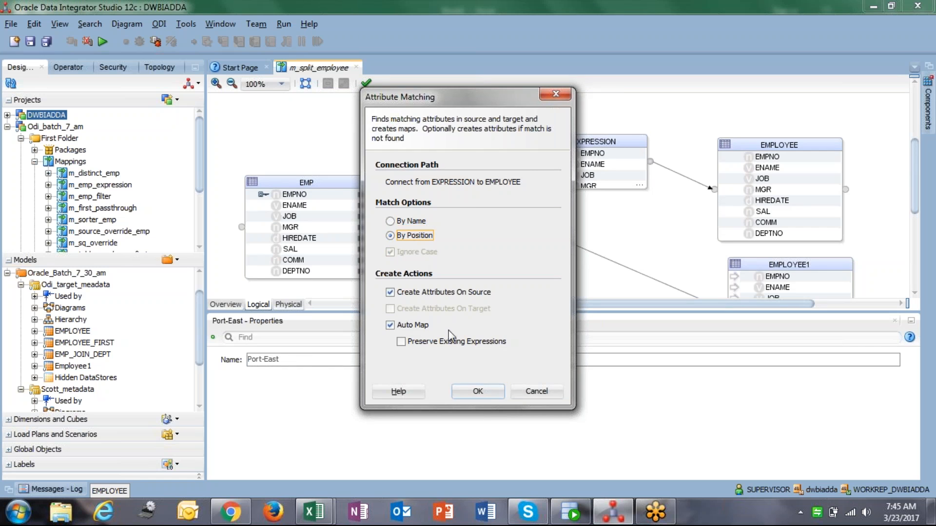
pyautogui.click(467, 387)
# Inspect the mapped expressions of the EXPRESSION and EMPLOYEE attributes one by one
pyautogui.click(775, 162)
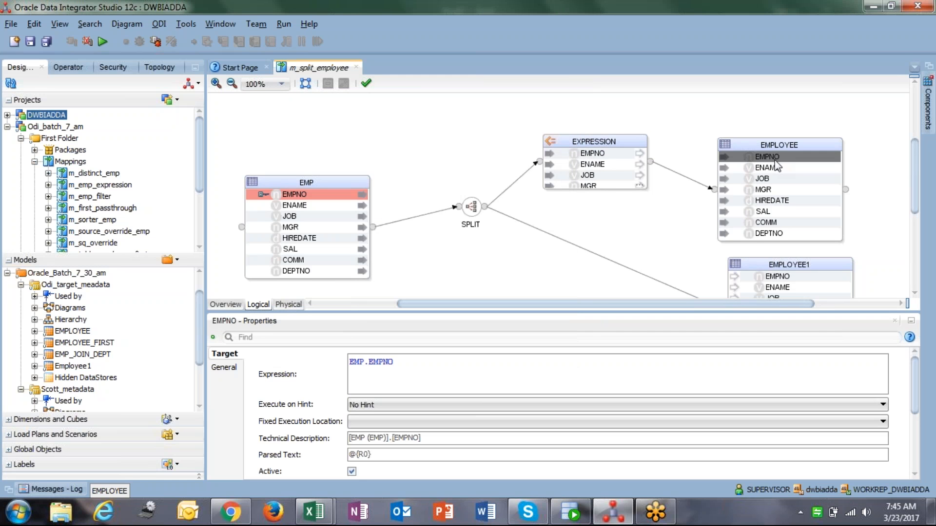
pyautogui.click(604, 154)
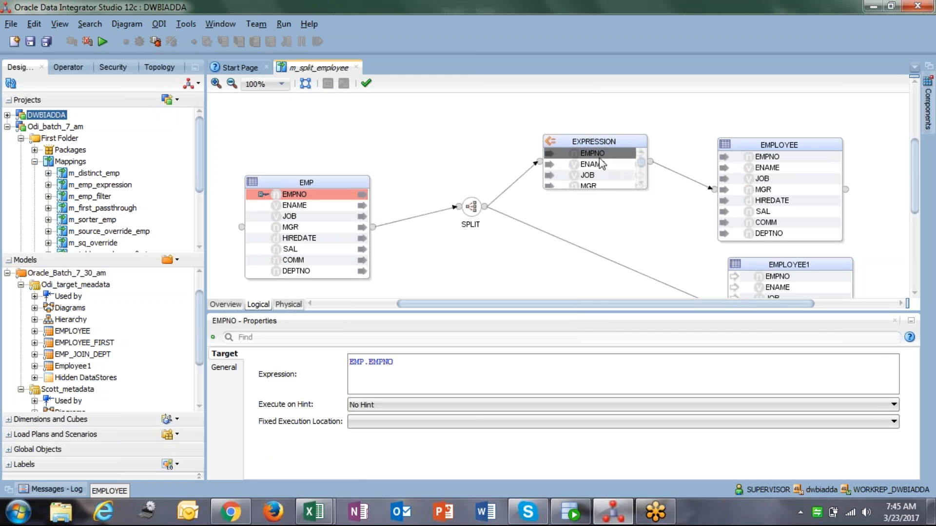
pyautogui.click(788, 157)
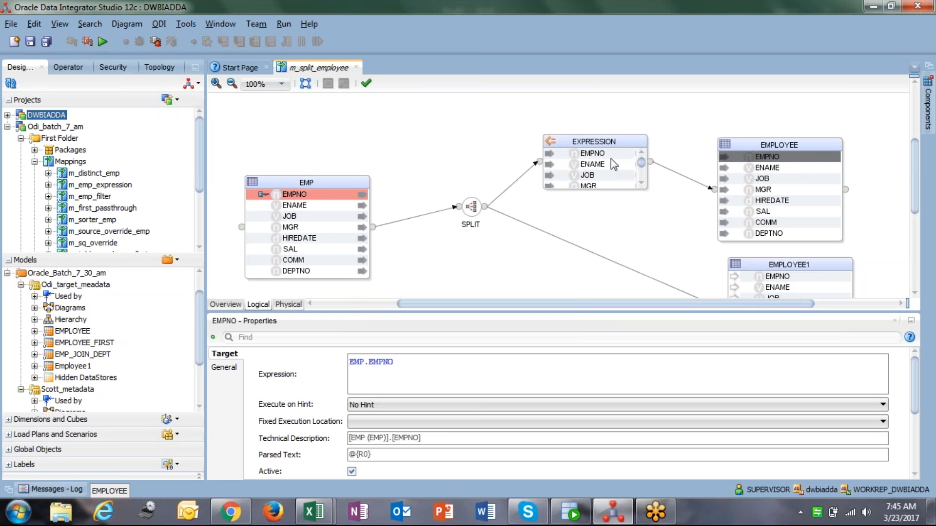
pyautogui.click(763, 167)
pyautogui.click(764, 178)
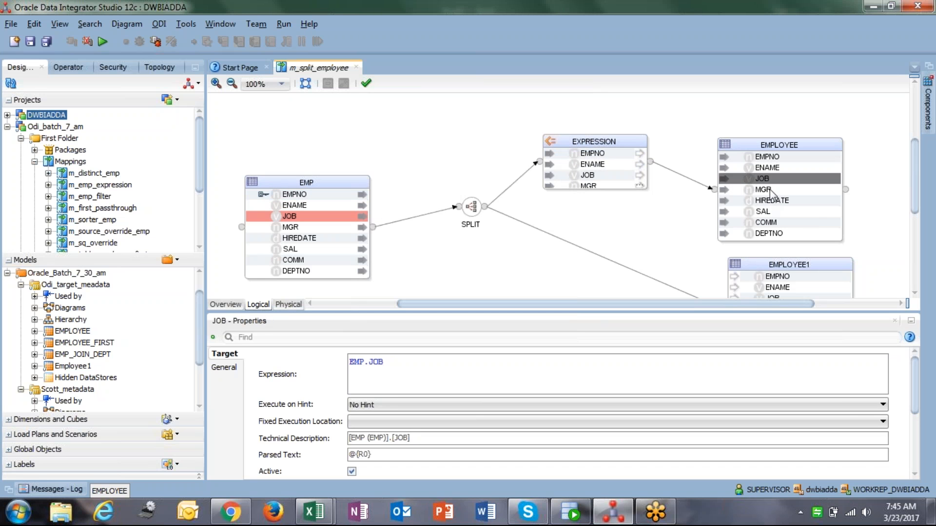
pyautogui.click(769, 190)
pyautogui.click(771, 201)
pyautogui.click(773, 212)
pyautogui.click(773, 223)
pyautogui.click(774, 234)
# Delete the connection between the Split component and the EMPLOYEE1 target
pyautogui.click(613, 260)
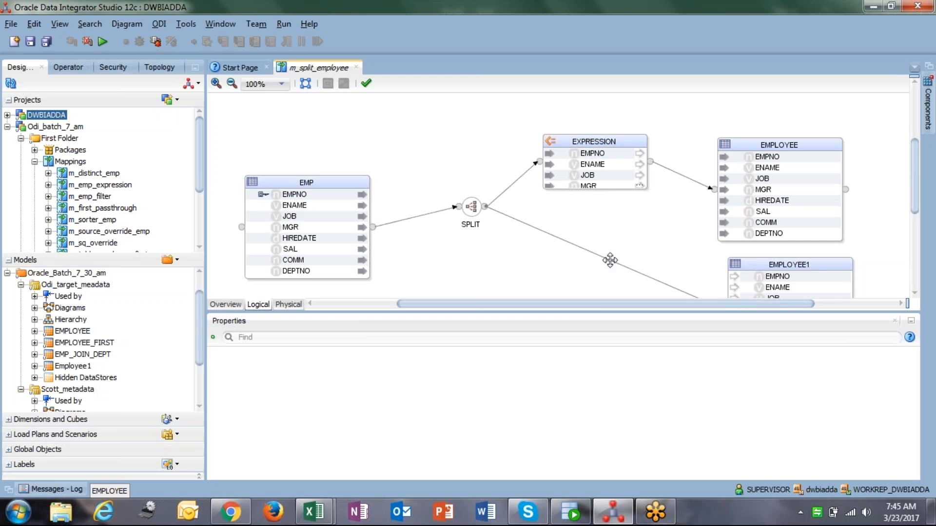
pyautogui.press('Delete')
pyautogui.click(536, 287)
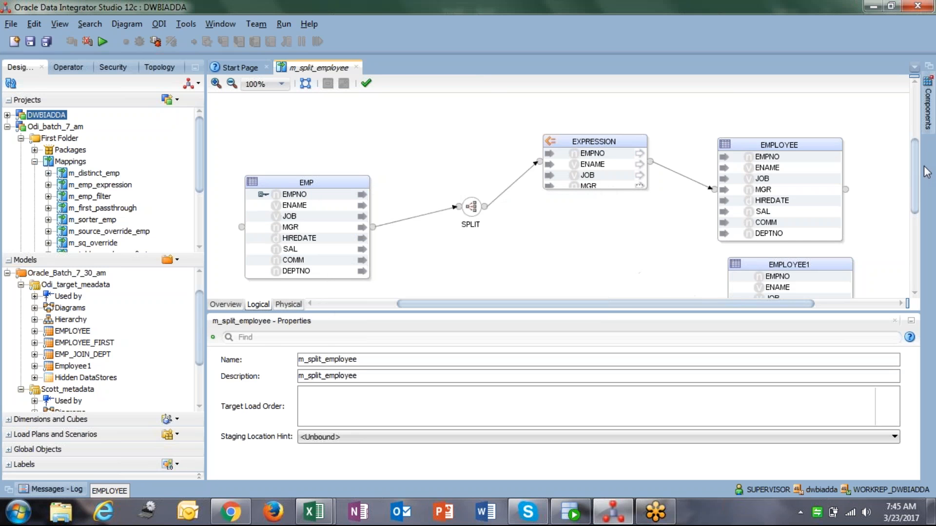
# Add a second Expression component and connect the Split's OUTPUT2 to it with attribute matching by name
pyautogui.click(929, 108)
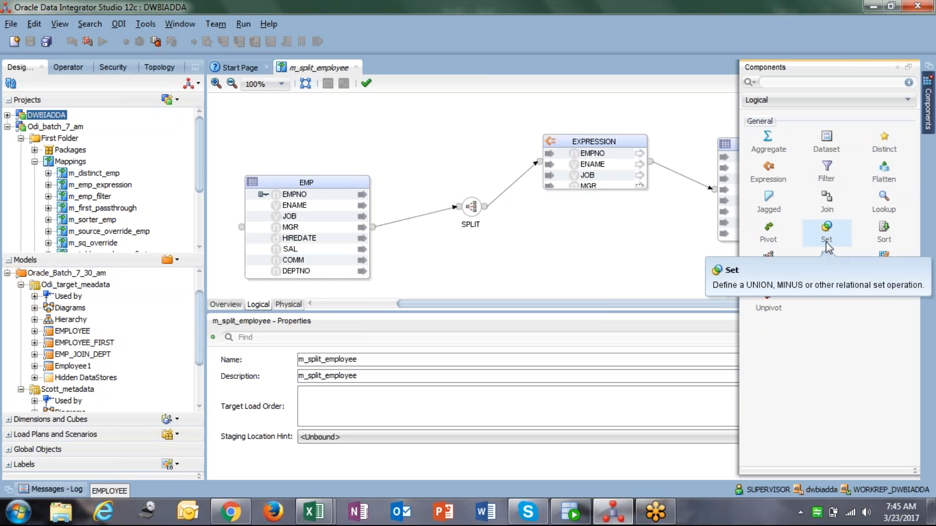
pyautogui.moveTo(778, 168); pyautogui.dragTo(618, 225)
pyautogui.moveTo(484, 206); pyautogui.dragTo(621, 255)
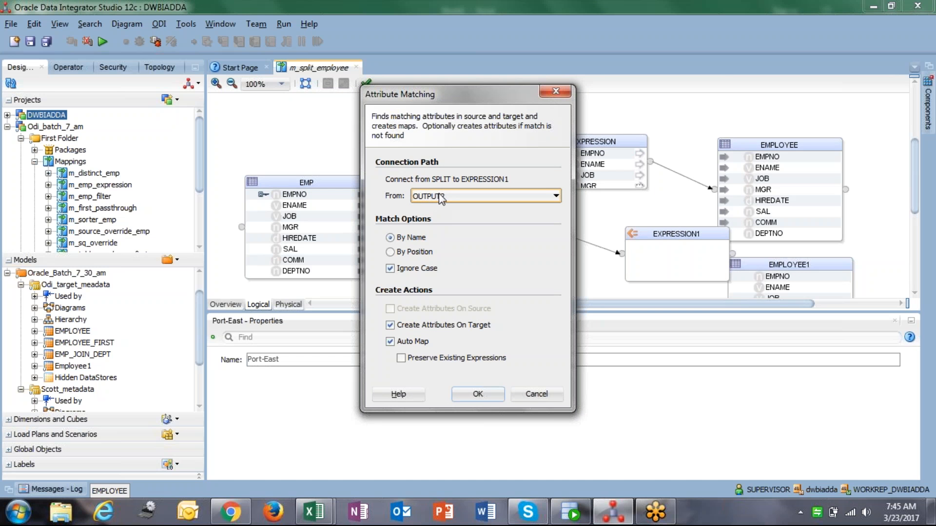
pyautogui.click(454, 200)
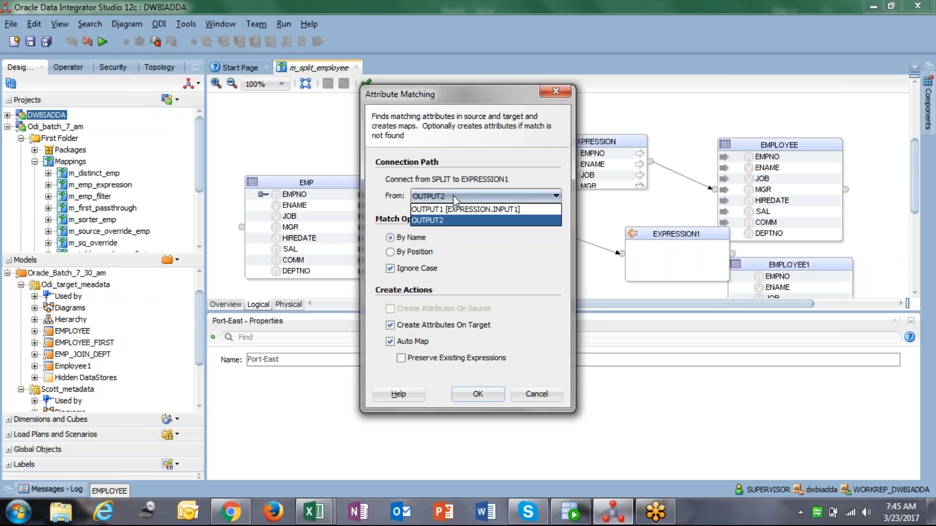
pyautogui.click(457, 222)
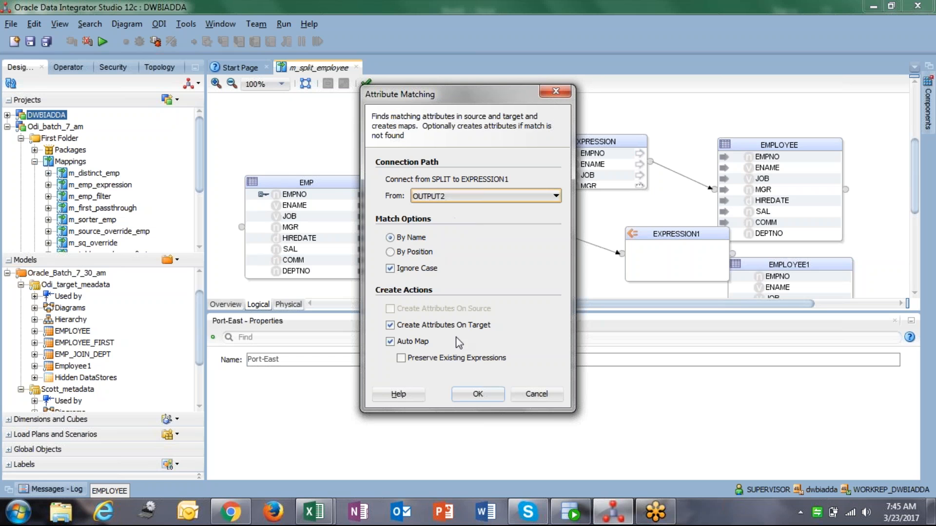
pyautogui.click(475, 393)
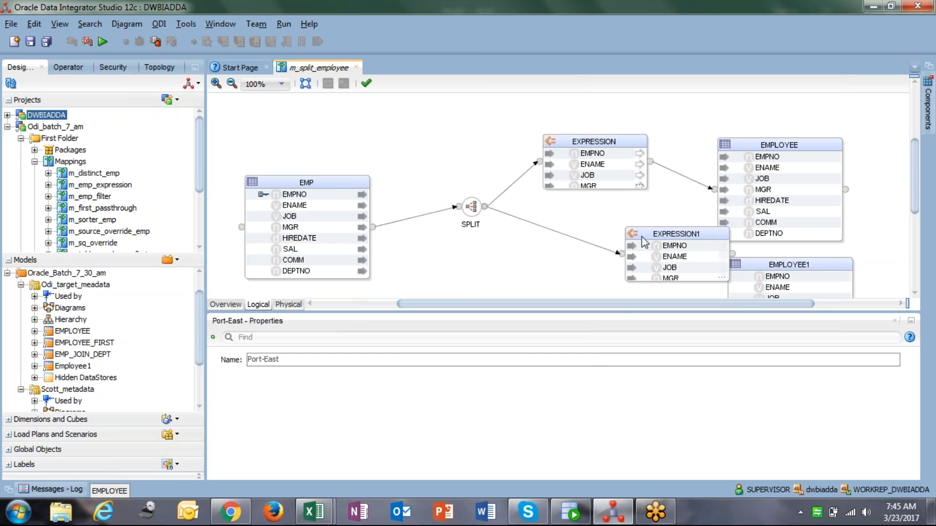
# Move EXPRESSION1 beside the Split and connect its output to EMPLOYEE1, accepting the attribute matching
pyautogui.moveTo(642, 236); pyautogui.dragTo(563, 235)
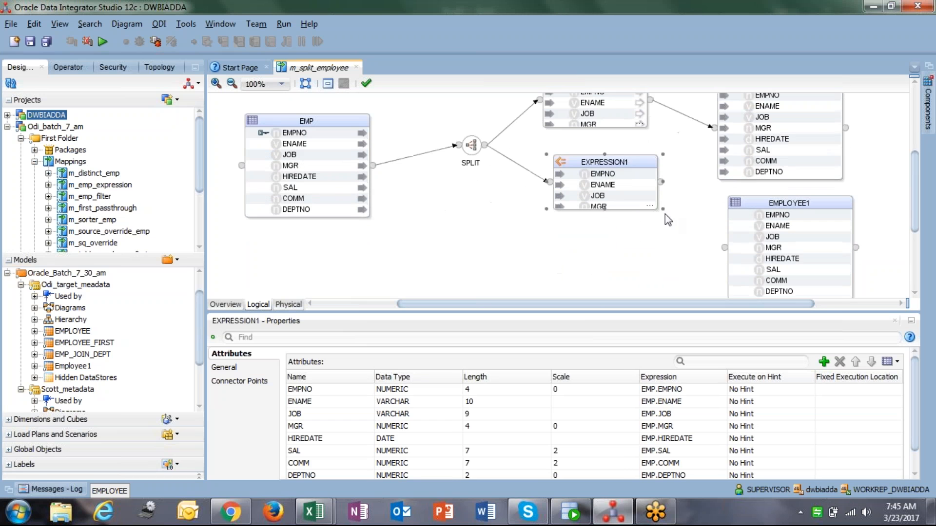
pyautogui.moveTo(663, 209); pyautogui.dragTo(726, 248)
pyautogui.click(480, 391)
# Set the Split's OUTPUT1 splitter condition to EMP.SAL = 1250 in the expression editor
pyautogui.click(473, 159)
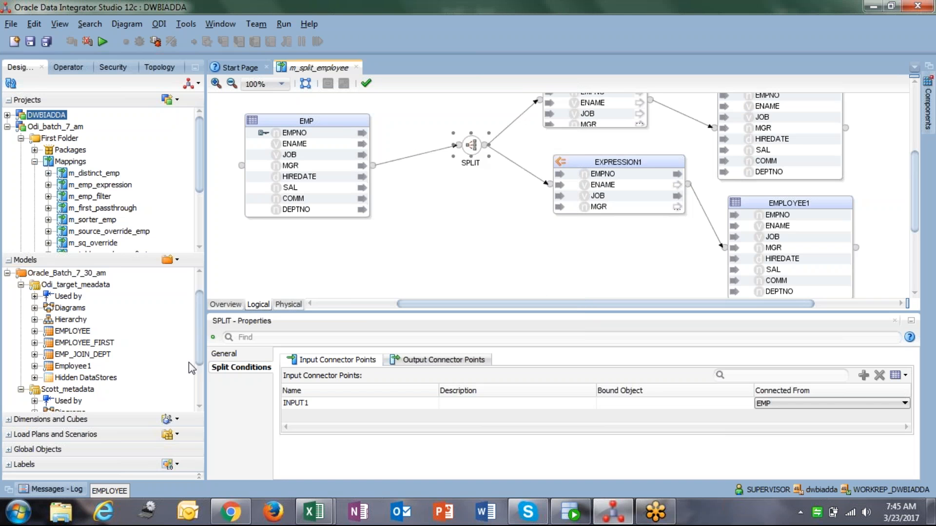
pyautogui.click(417, 360)
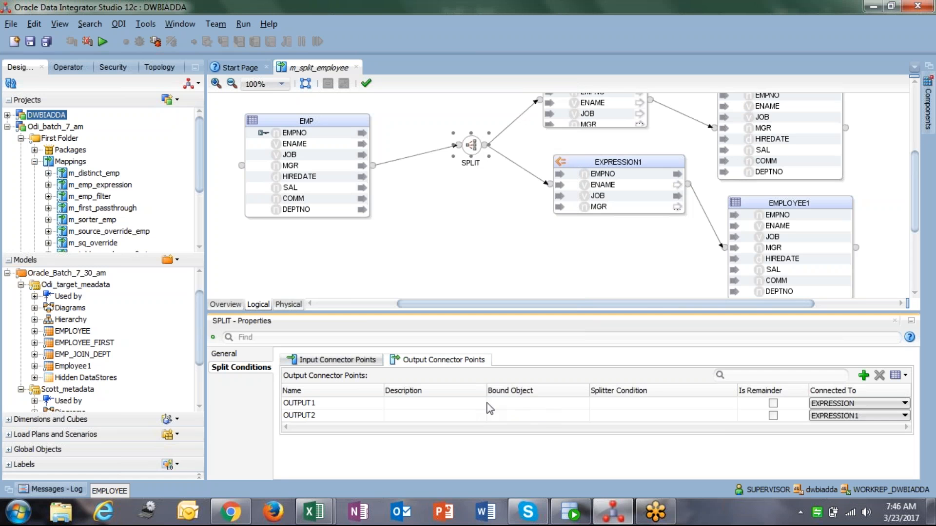
pyautogui.click(648, 403)
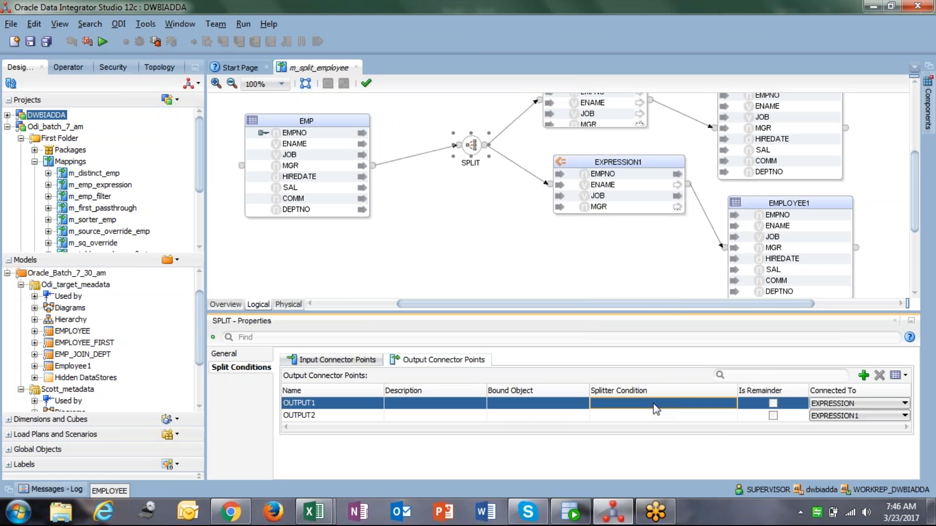
pyautogui.click(733, 403)
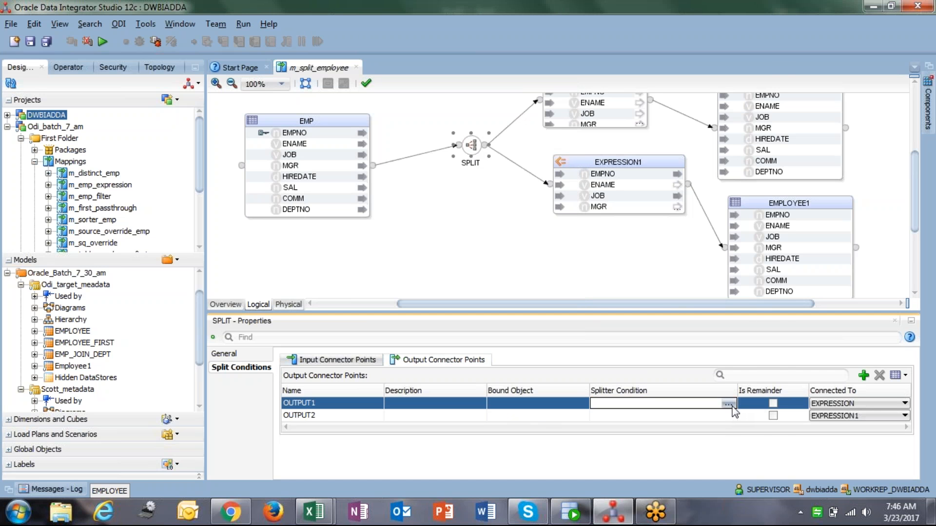
pyautogui.click(732, 404)
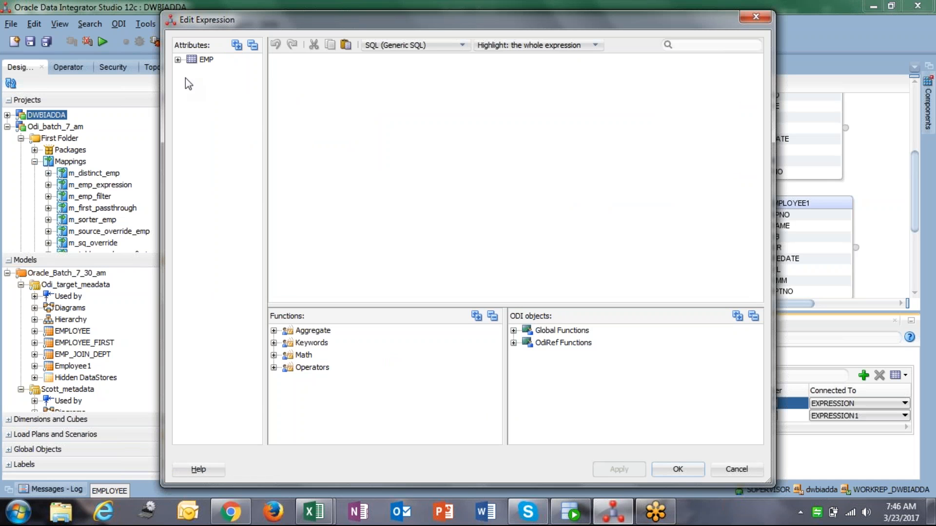
pyautogui.doubleClick(182, 60)
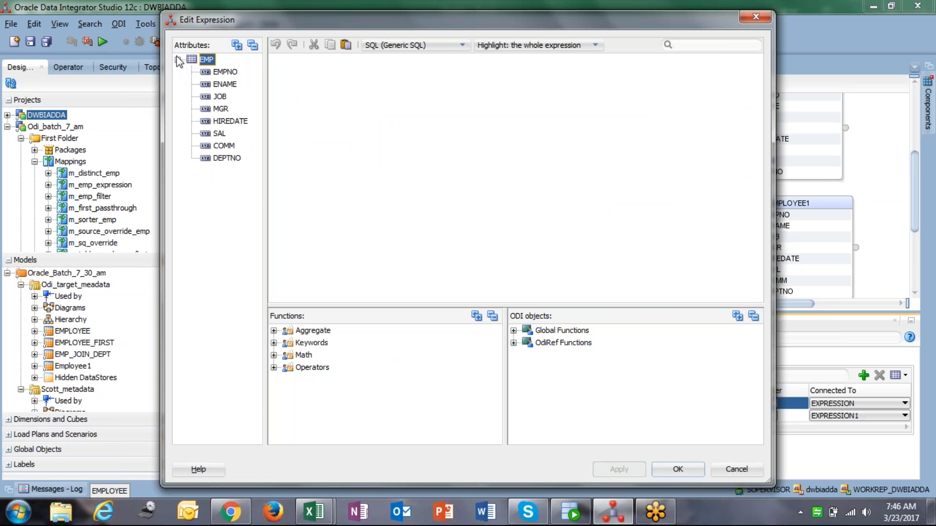
pyautogui.doubleClick(218, 135)
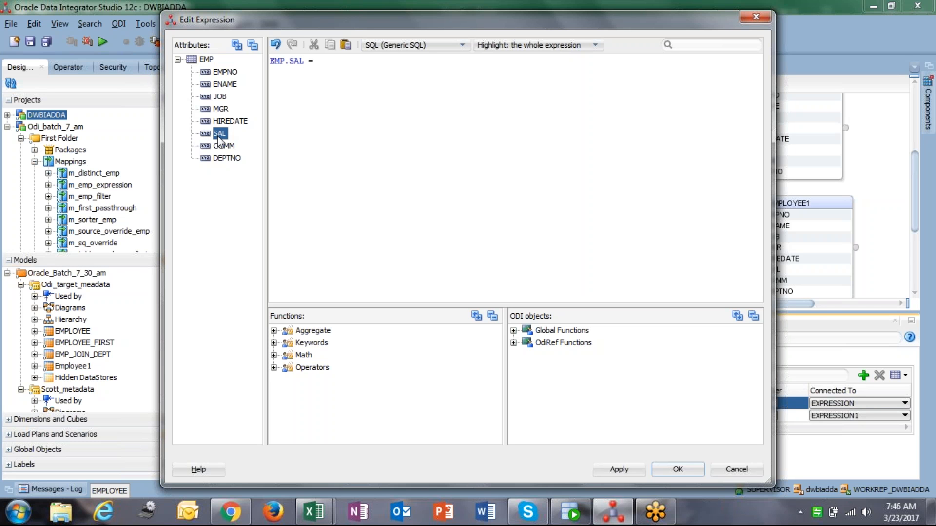
pyautogui.write('= 125')
pyautogui.click(617, 469)
pyautogui.click(677, 468)
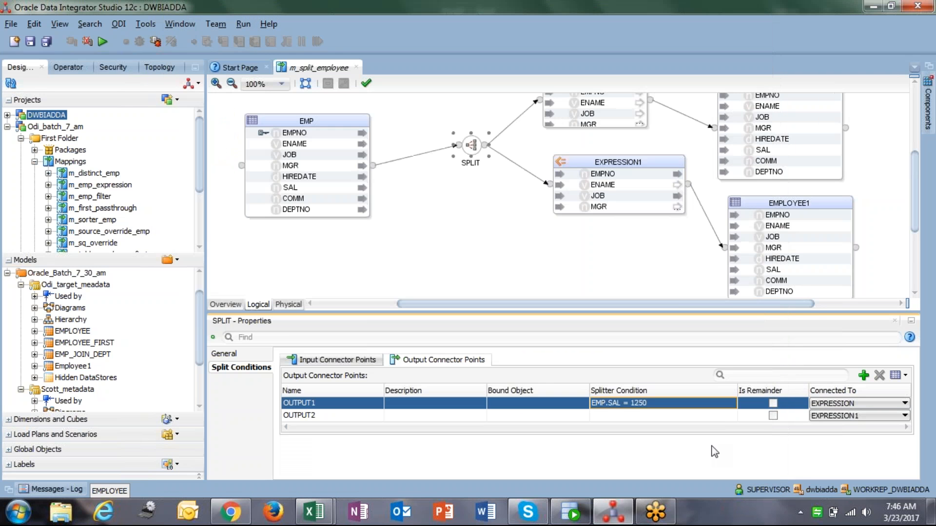
# Set the Split's OUTPUT2 splitter condition to EMP.SAL =5000 in the expression editor
pyautogui.click(729, 415)
pyautogui.click(729, 416)
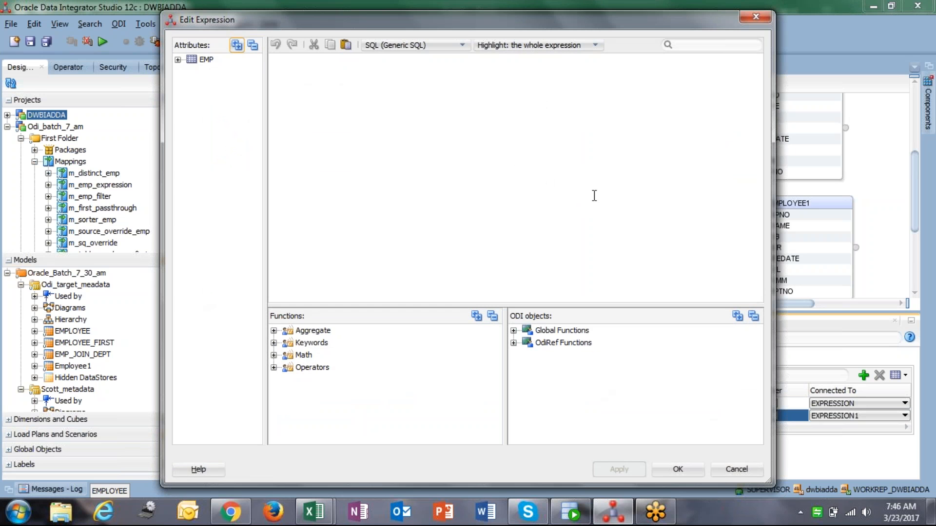
pyautogui.click(178, 59)
pyautogui.doubleClick(219, 133)
pyautogui.write('=5000')
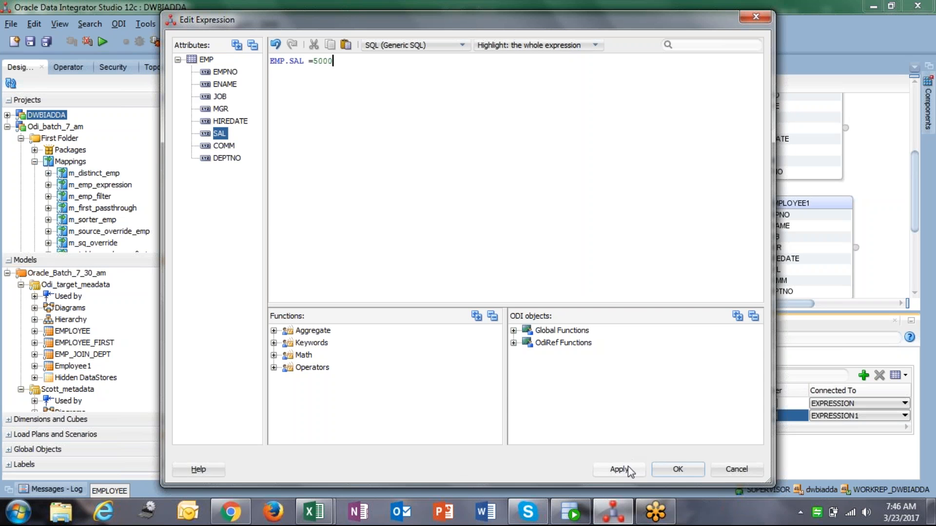
pyautogui.click(673, 467)
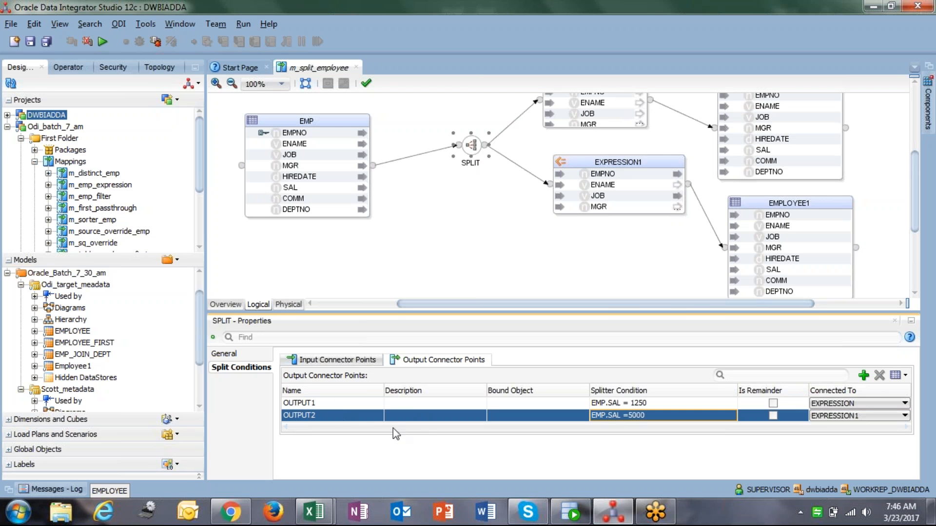
# Inspect the properties of the EMPLOYEE and EMPLOYEE1 target attributes and the Split component
pyautogui.click(792, 221)
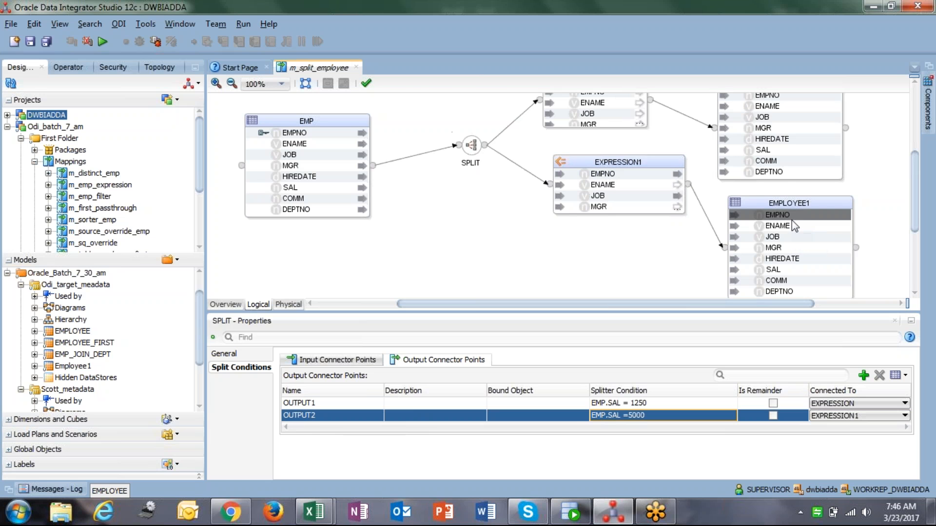
pyautogui.scroll(3, 784, 210)
pyautogui.click(778, 179)
pyautogui.click(777, 189)
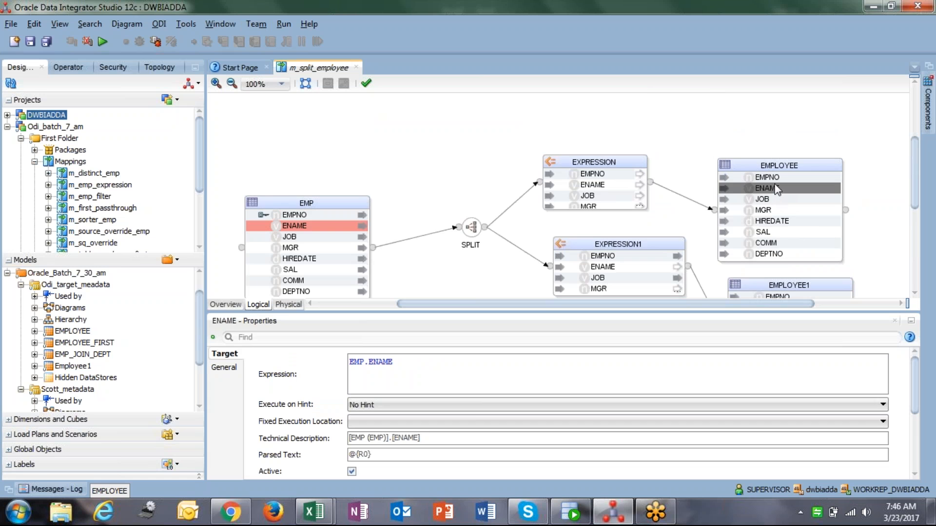
pyautogui.scroll(-2, 777, 188)
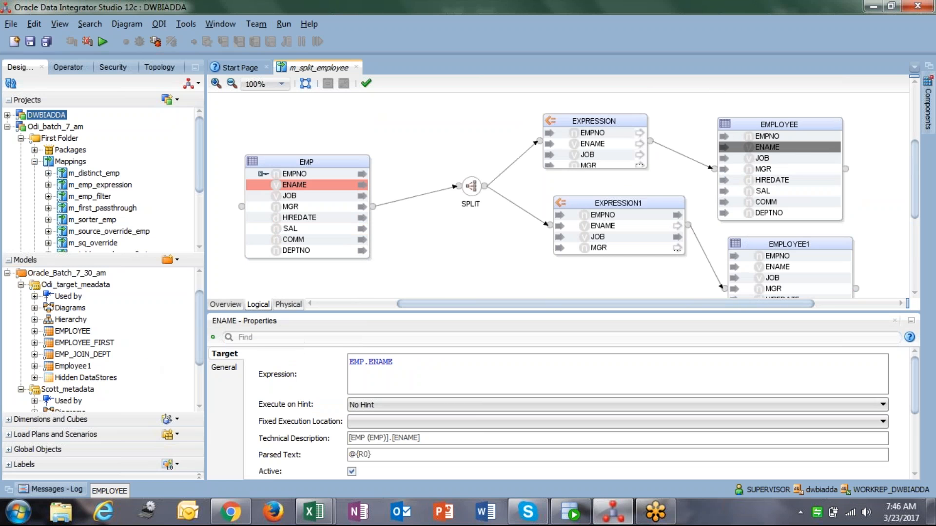
pyautogui.click(231, 368)
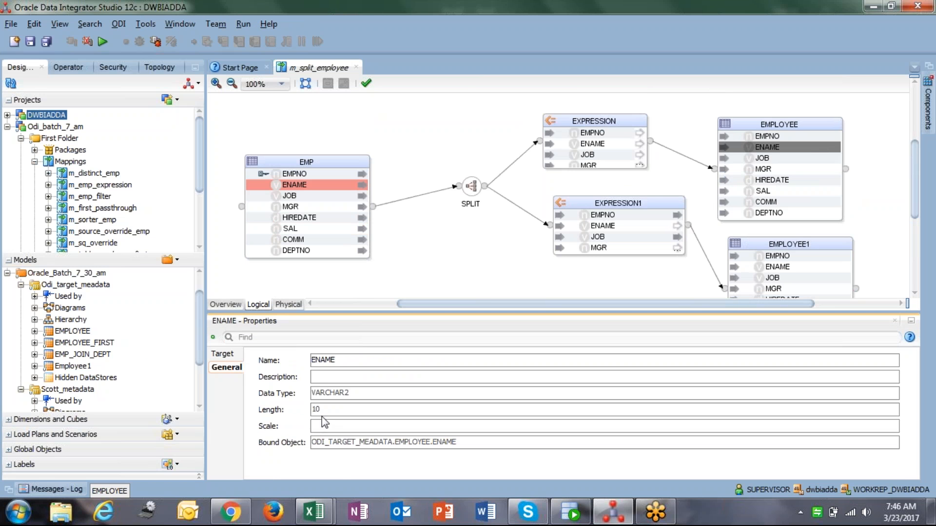
pyautogui.click(454, 201)
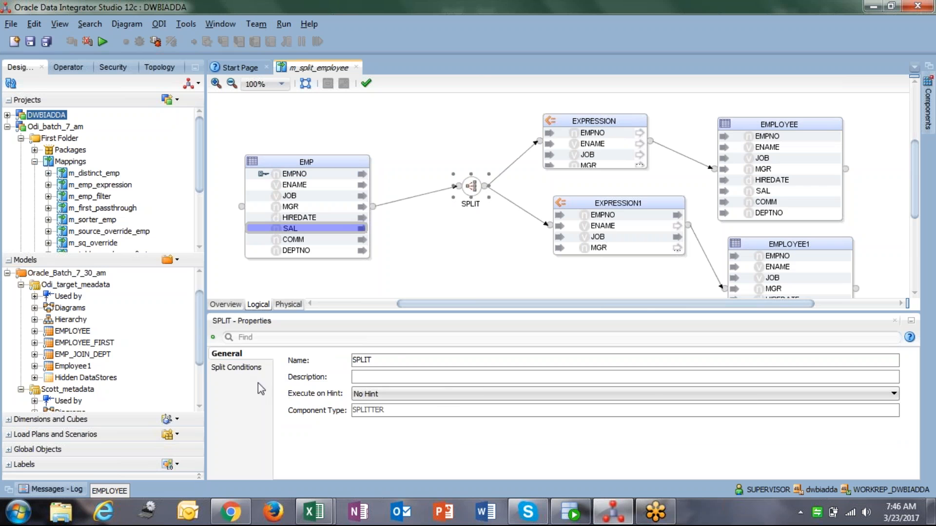
# Open the Split's output connector points and toggle OUTPUT1's Is Remainder option on and off
pyautogui.click(249, 369)
pyautogui.click(457, 364)
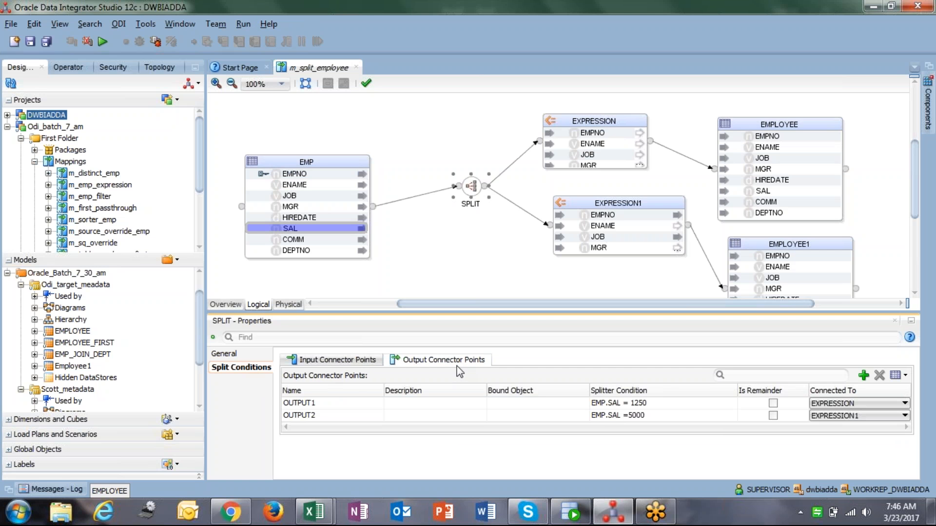
pyautogui.click(773, 403)
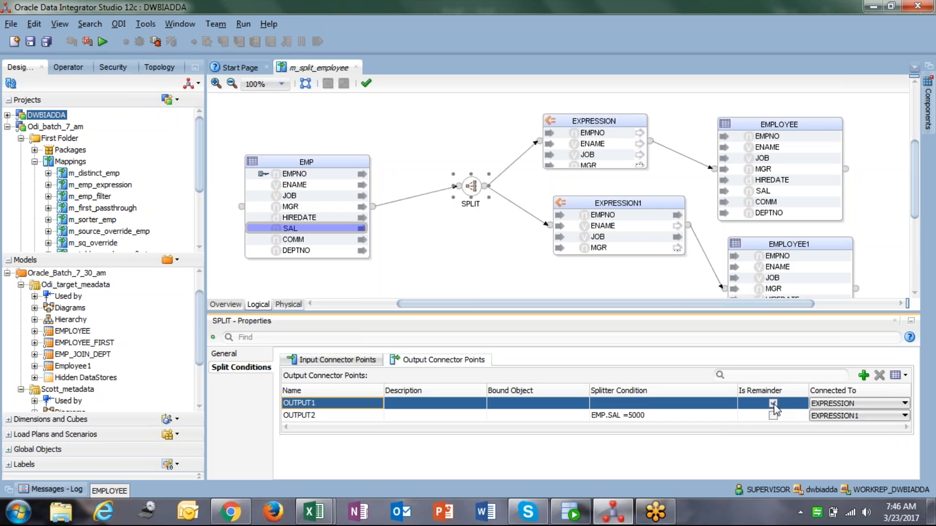
pyautogui.click(773, 404)
pyautogui.click(694, 407)
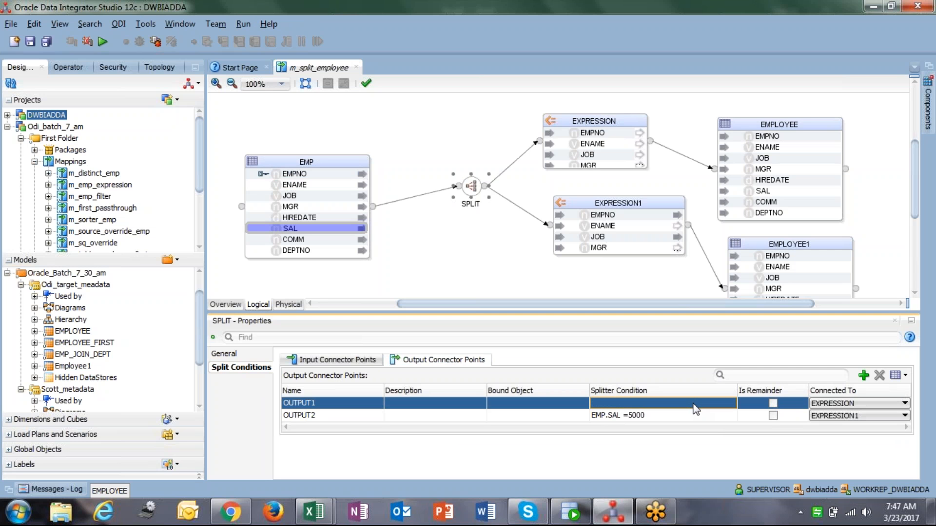
pyautogui.click(772, 403)
pyautogui.click(731, 404)
pyautogui.click(732, 404)
pyautogui.click(178, 60)
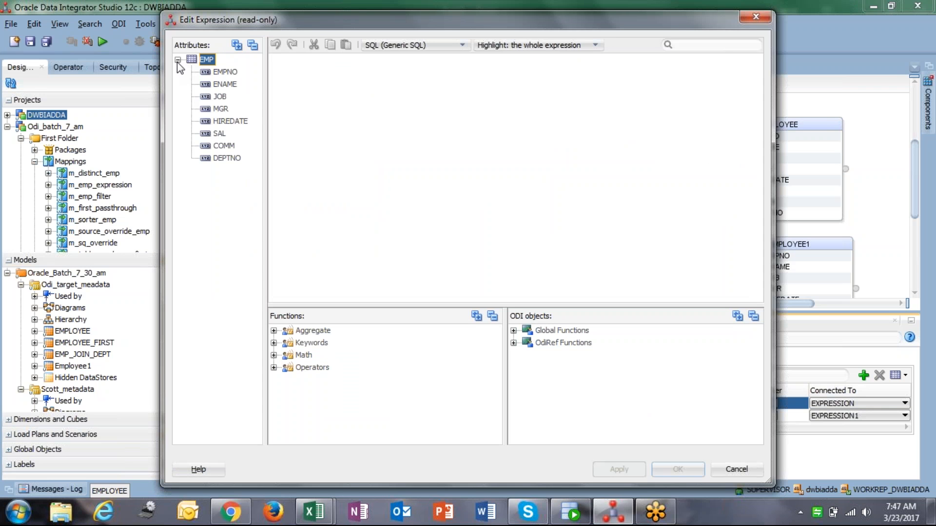
pyautogui.click(222, 136)
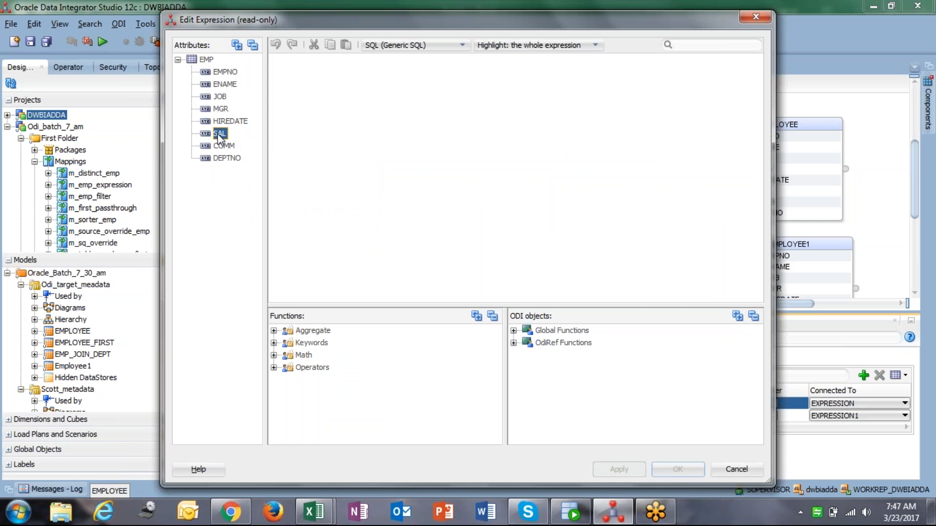
pyautogui.click(736, 468)
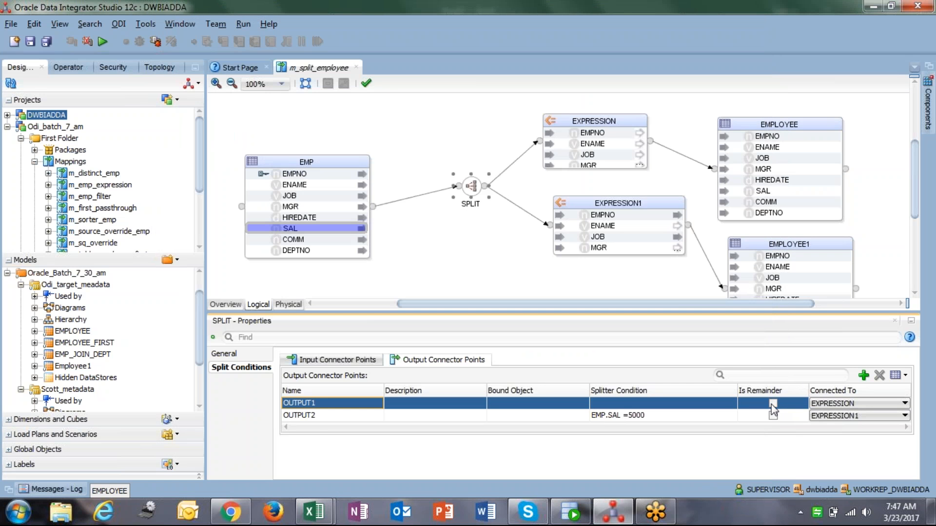
# Re-enter OUTPUT1's splitter condition as EMP.SAL=1250 in the expression editor
pyautogui.click(731, 403)
pyautogui.click(731, 403)
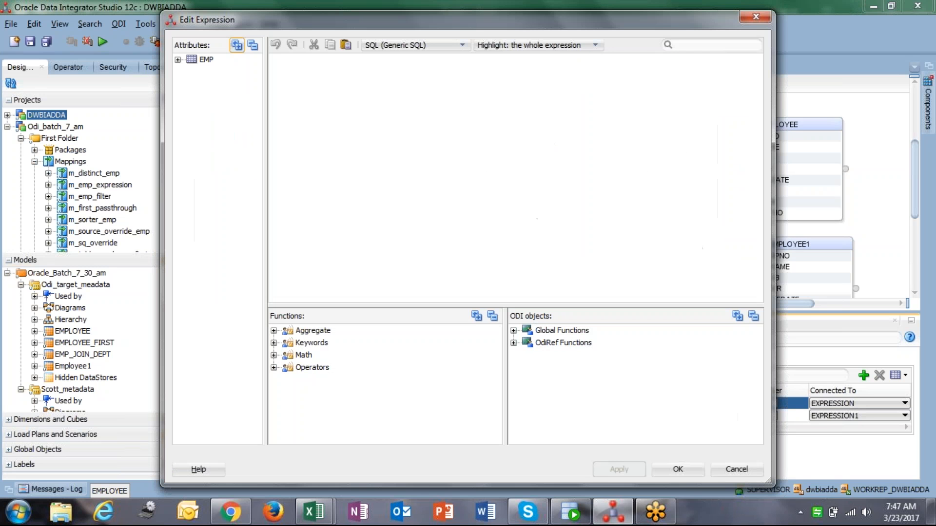
pyautogui.click(177, 60)
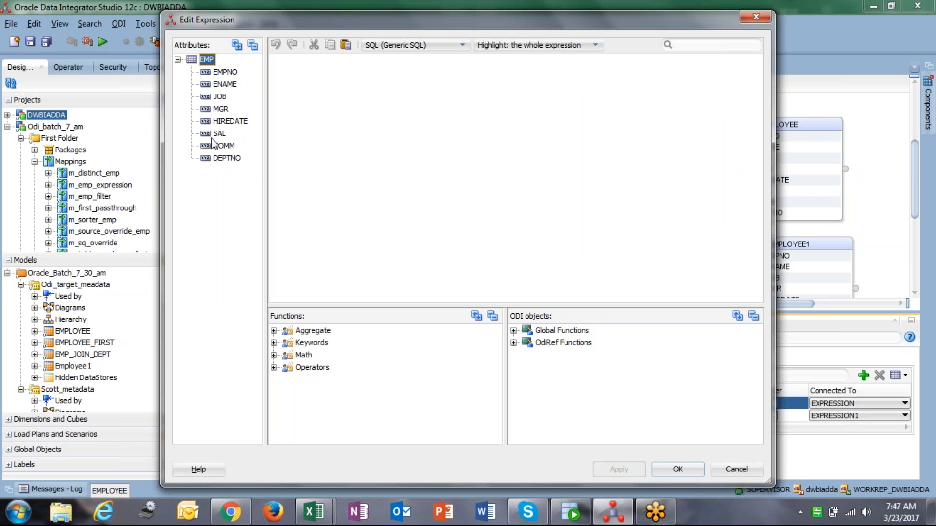
pyautogui.doubleClick(220, 134)
pyautogui.write('=1250')
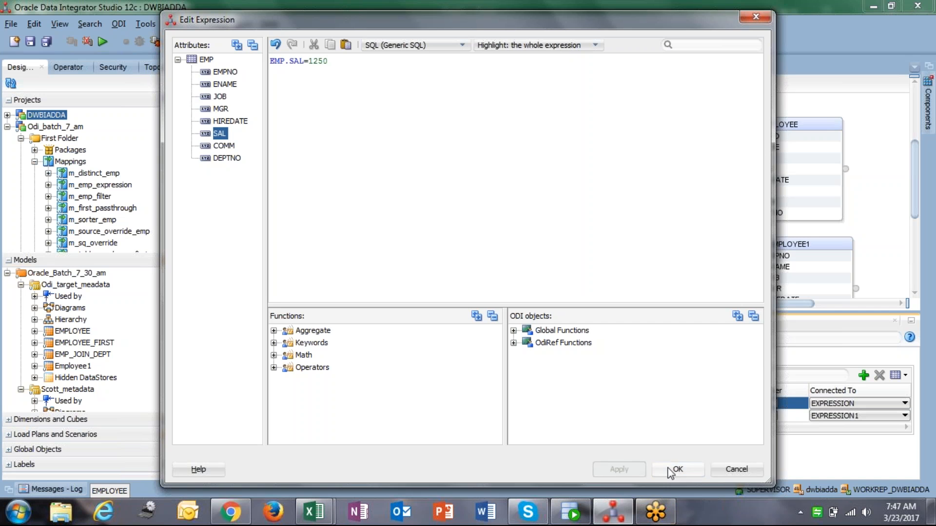
pyautogui.click(678, 469)
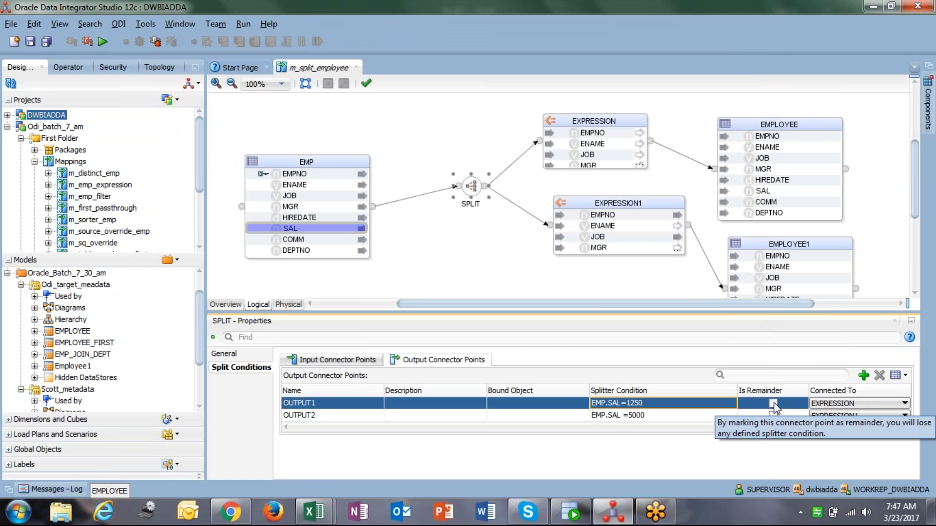
# Toggle OUTPUT1's Is Remainder option again and set its splitter condition to EMP.SAL =1250 in the expression editor
pyautogui.click(773, 404)
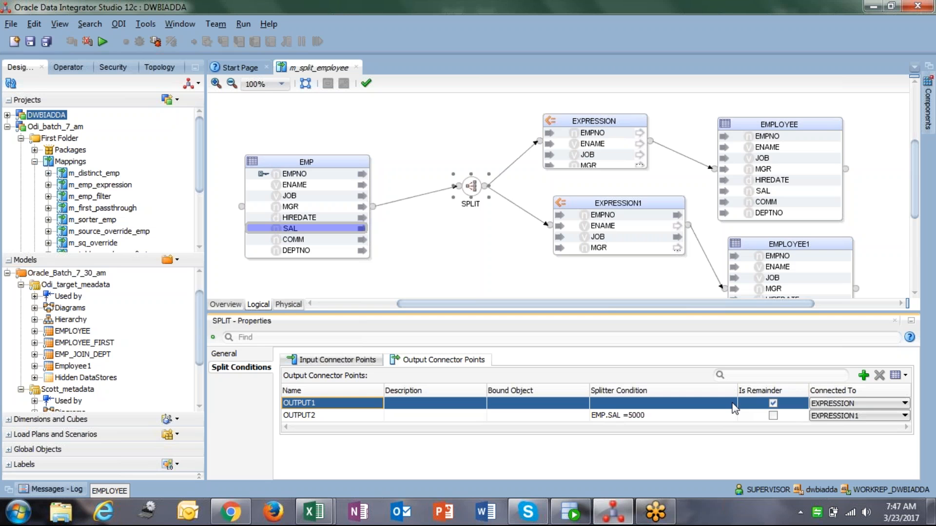
pyautogui.click(772, 403)
pyautogui.click(682, 404)
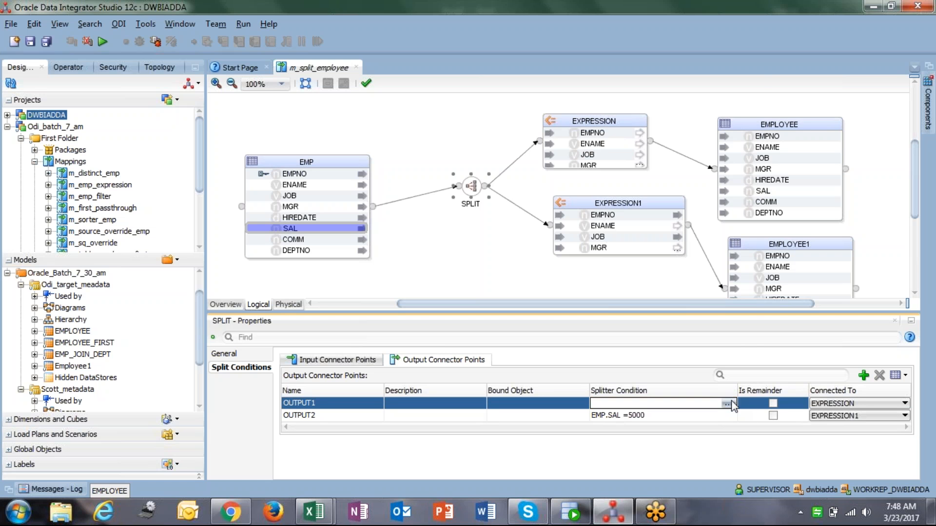
pyautogui.click(731, 403)
pyautogui.click(207, 59)
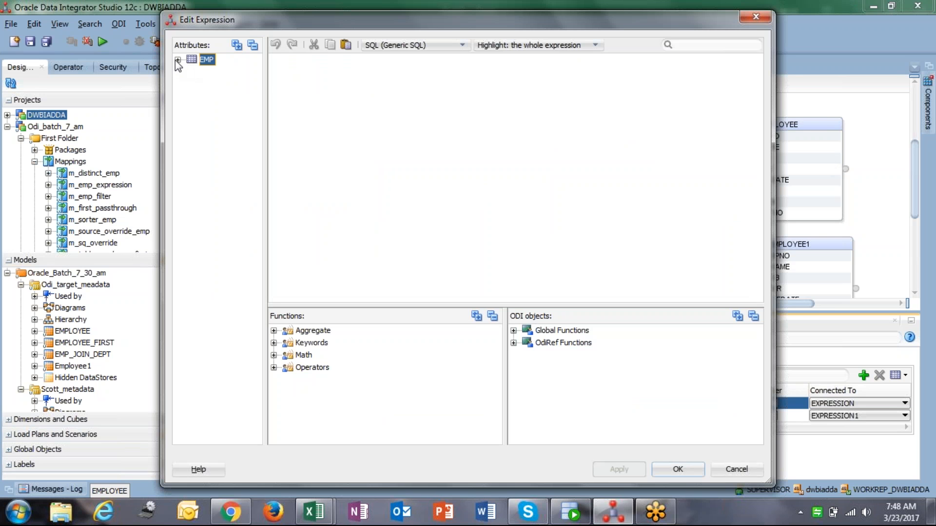
pyautogui.click(177, 60)
pyautogui.doubleClick(219, 134)
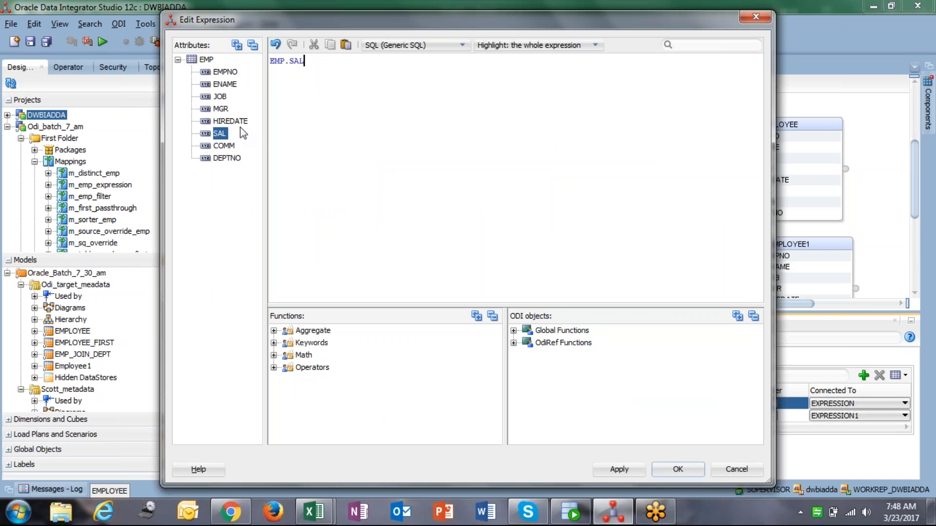
pyautogui.write('=1250')
pyautogui.click(680, 469)
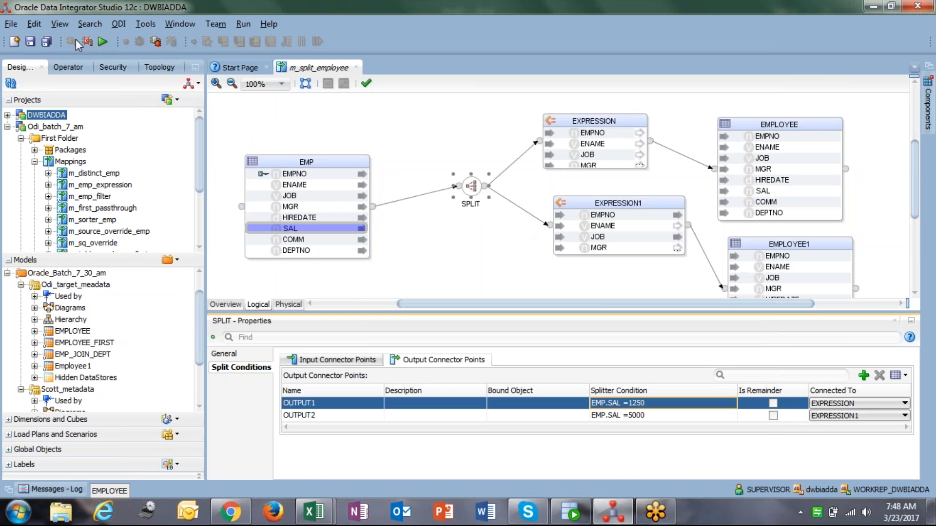
# Delete the connection between EXPRESSION and the EMPLOYEE target
pyautogui.click(780, 138)
pyautogui.click(599, 135)
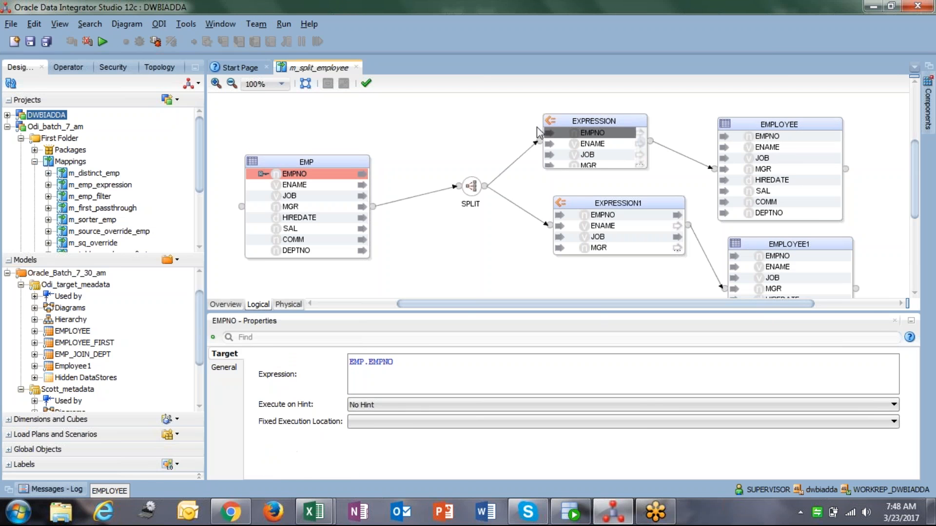
pyautogui.click(566, 119)
pyautogui.moveTo(536, 111); pyautogui.dragTo(523, 100)
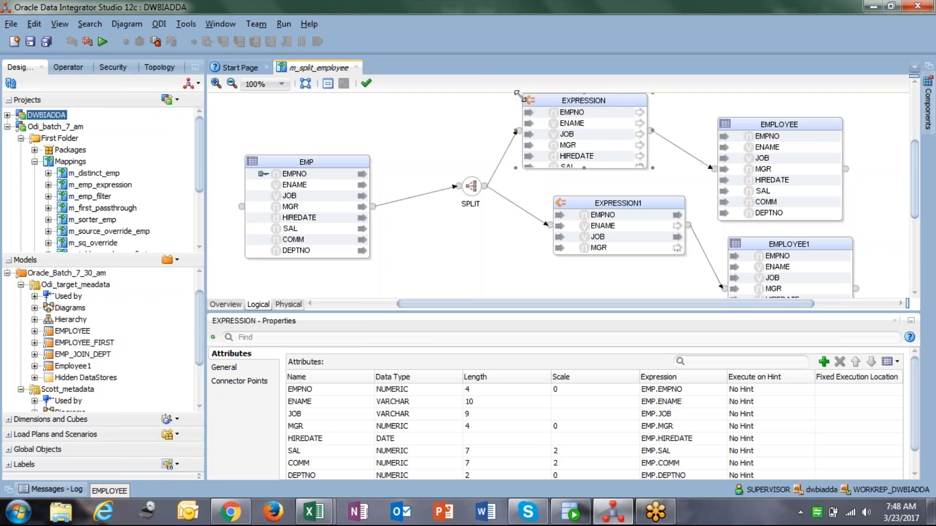
pyautogui.click(779, 138)
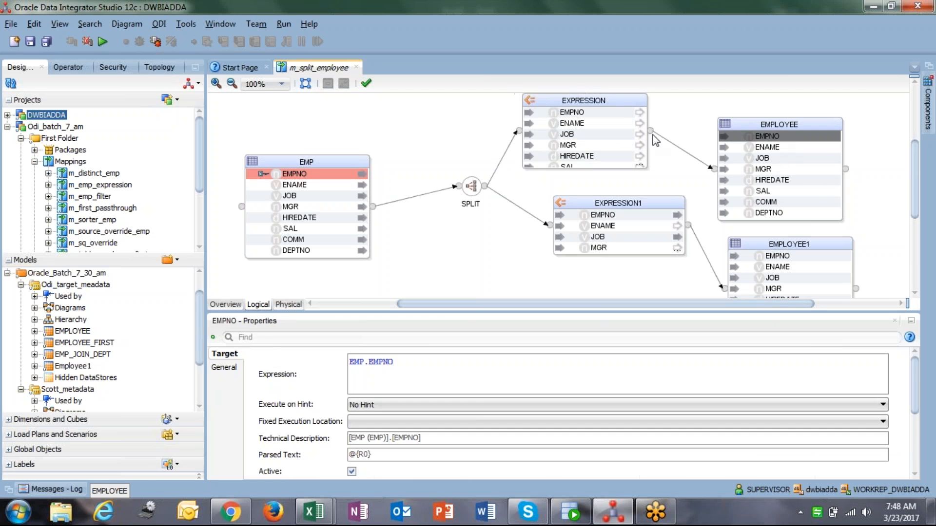
pyautogui.click(683, 151)
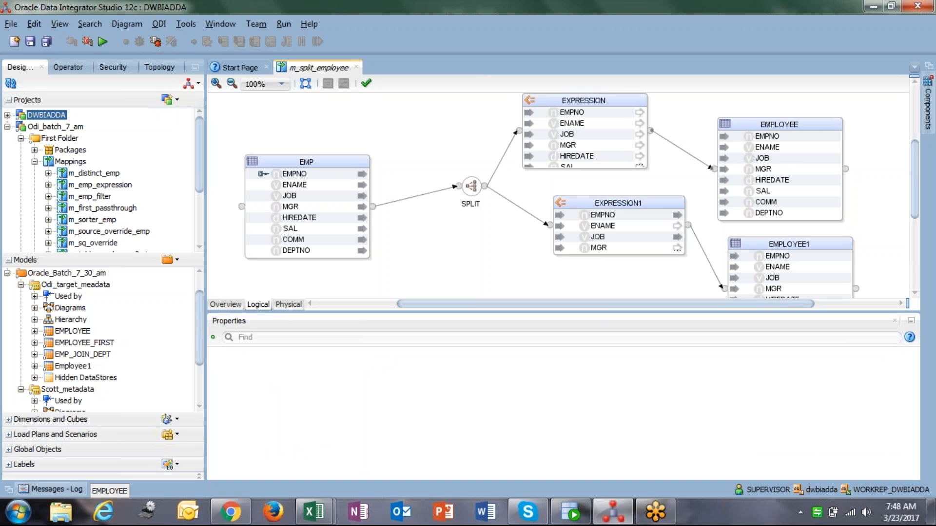
pyautogui.press('Delete')
# Delete the EXPRESSION component from the mapping
pyautogui.click(522, 288)
pyautogui.click(580, 100)
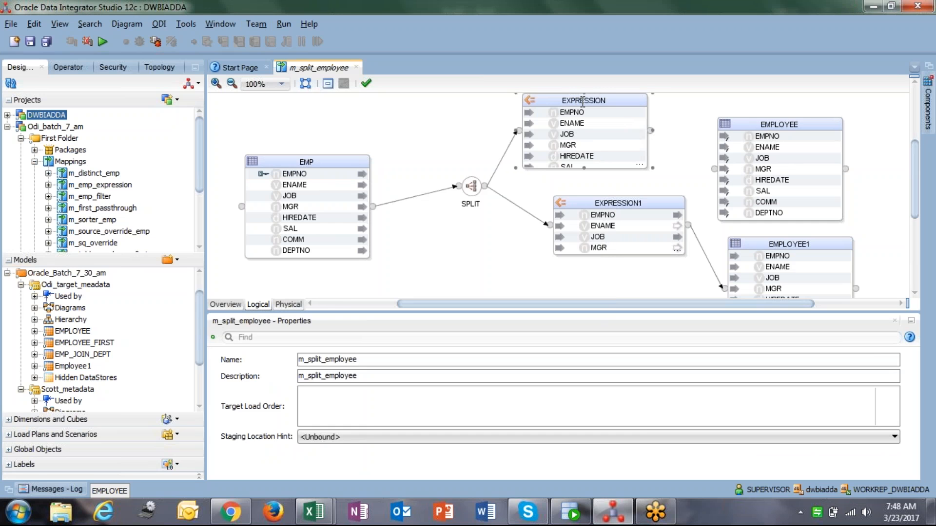
pyautogui.press('Delete')
pyautogui.click(525, 288)
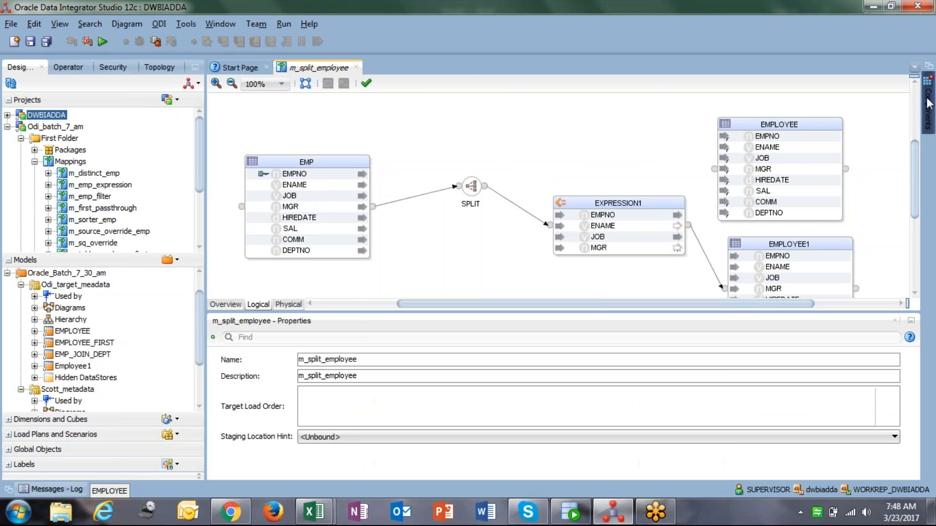
# Add a new Expression component and connect the Split's OUTPUT1 to it, accepting the attribute matching
pyautogui.moveTo(918, 95)
pyautogui.moveTo(769, 173); pyautogui.dragTo(527, 115)
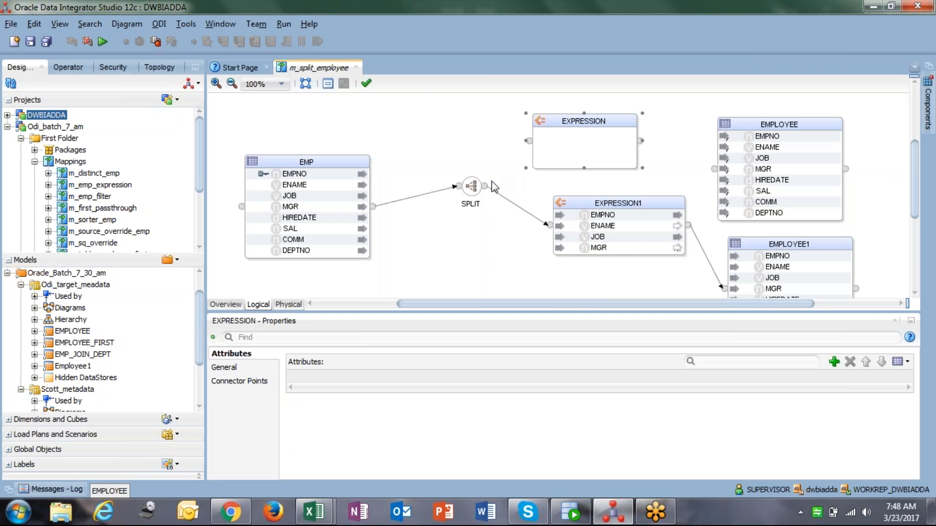
pyautogui.moveTo(529, 141); pyautogui.dragTo(528, 142)
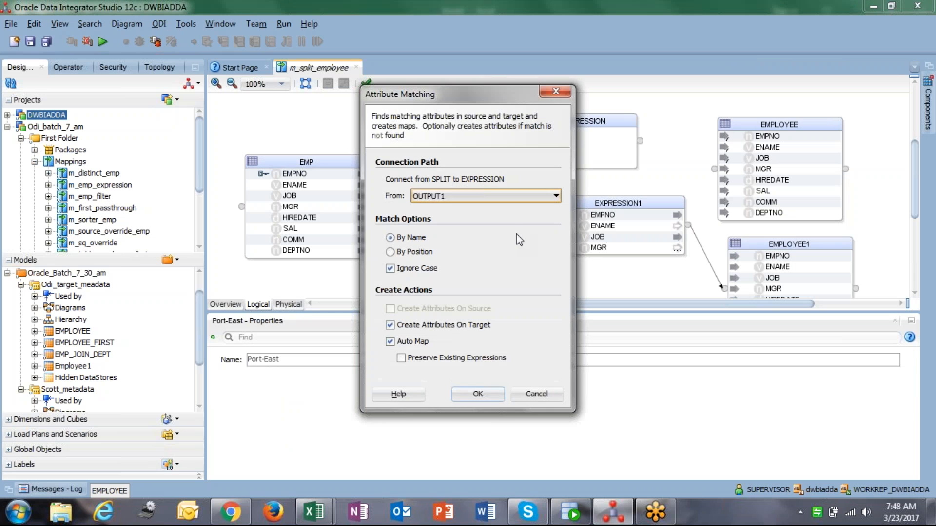
pyautogui.click(478, 393)
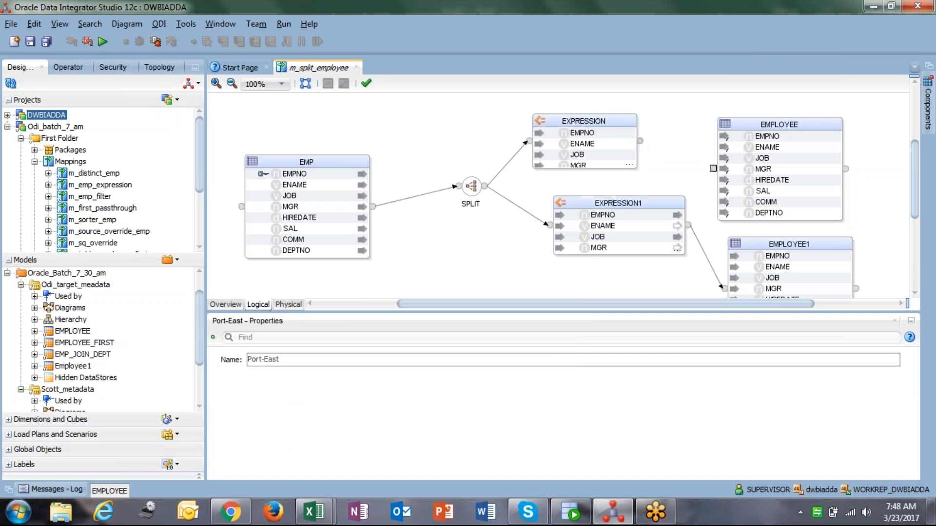
# Connect EXPRESSION to EMPLOYEE, matching attributes by position
pyautogui.moveTo(712, 168); pyautogui.dragTo(713, 168)
pyautogui.click(412, 236)
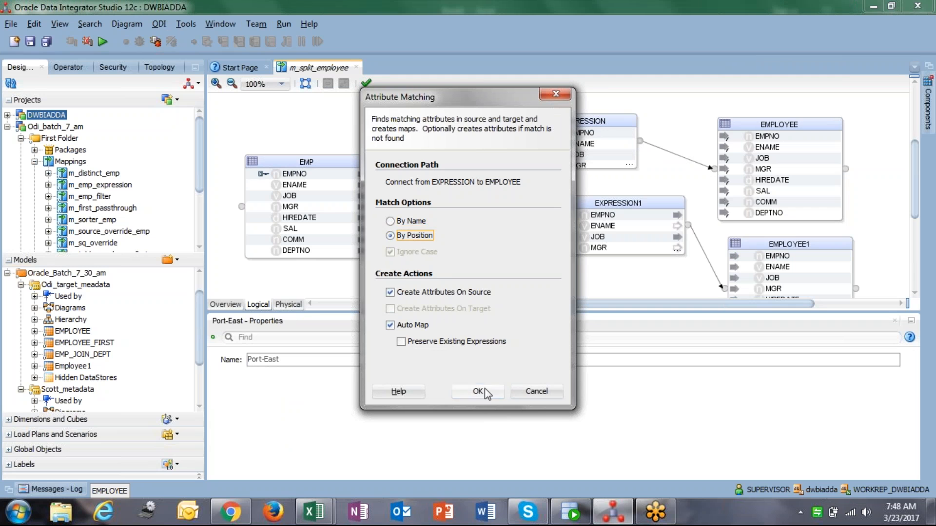
pyautogui.click(482, 392)
# Move EXPRESSION1 lower on the canvas, below EXPRESSION
pyautogui.click(769, 137)
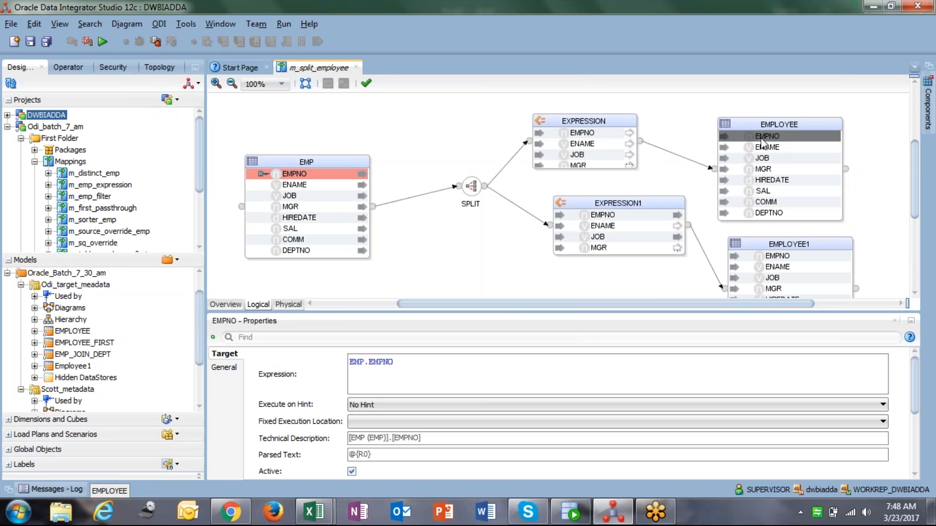
pyautogui.click(584, 133)
pyautogui.click(571, 121)
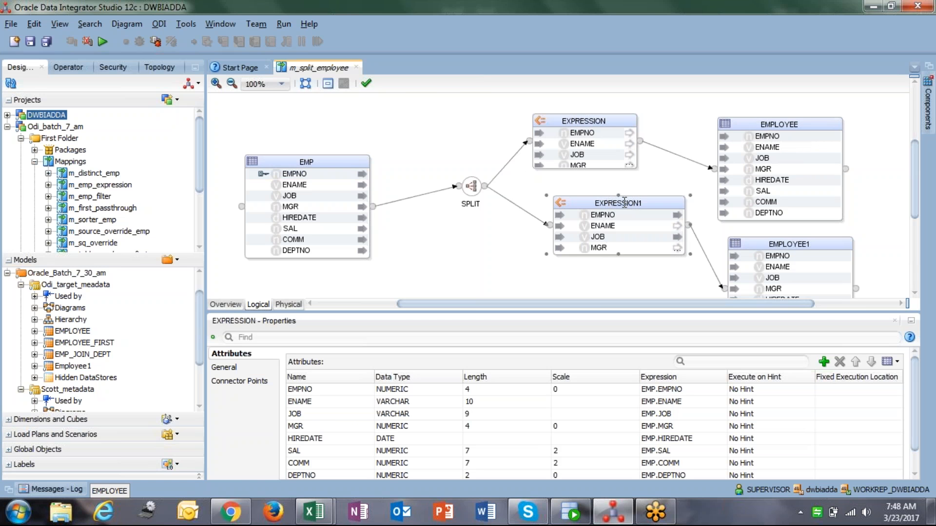
pyautogui.click(804, 259)
pyautogui.moveTo(603, 204); pyautogui.dragTo(547, 241)
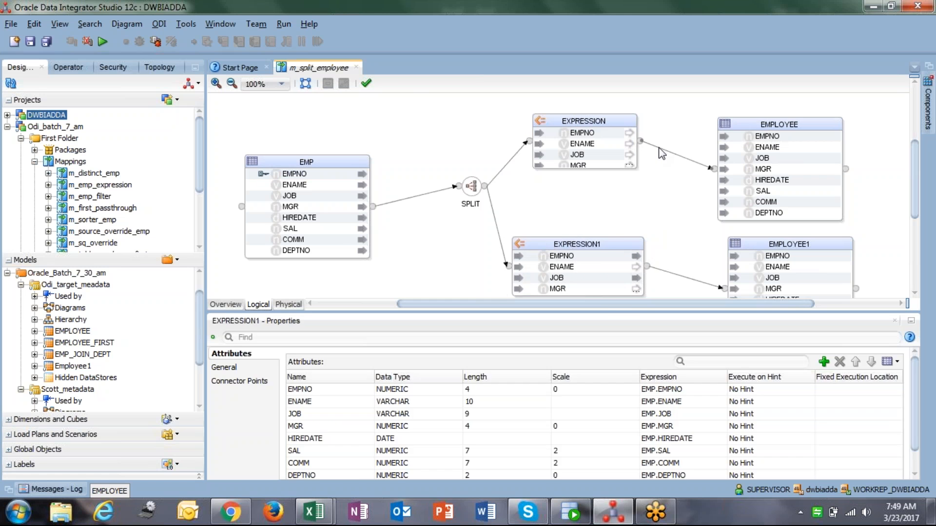
# Delete the connection between EXPRESSION and EMPLOYEE
pyautogui.click(659, 149)
pyautogui.press('Delete')
pyautogui.click(530, 289)
# Map each EXPRESSION attribute, EMPNO through DEPTNO, to the matching EMPLOYEE attribute
pyautogui.moveTo(583, 132); pyautogui.dragTo(750, 140)
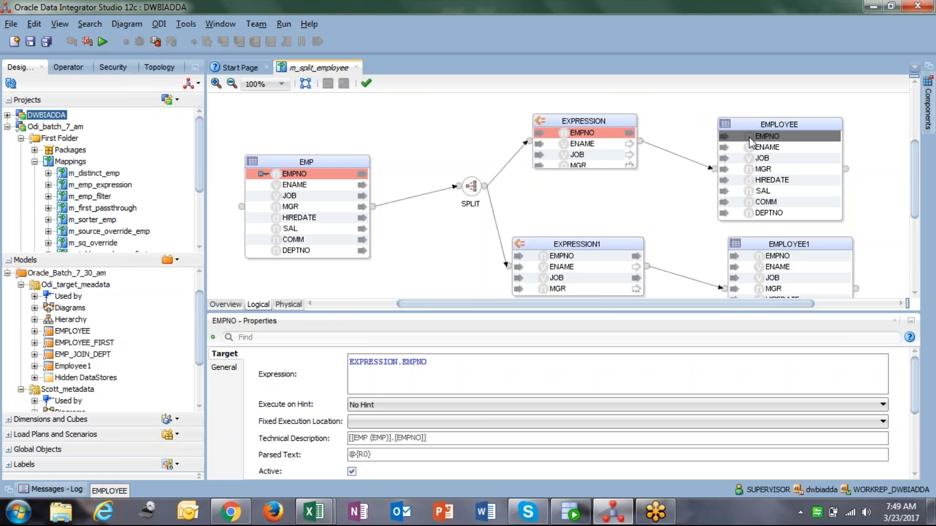
pyautogui.moveTo(590, 144); pyautogui.dragTo(748, 146)
pyautogui.click(591, 120)
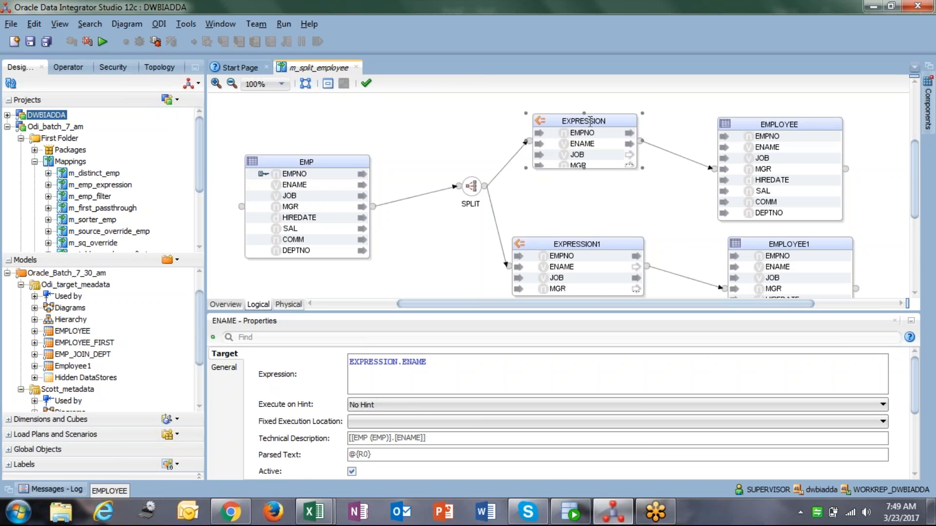
pyautogui.moveTo(585, 166); pyautogui.dragTo(586, 222)
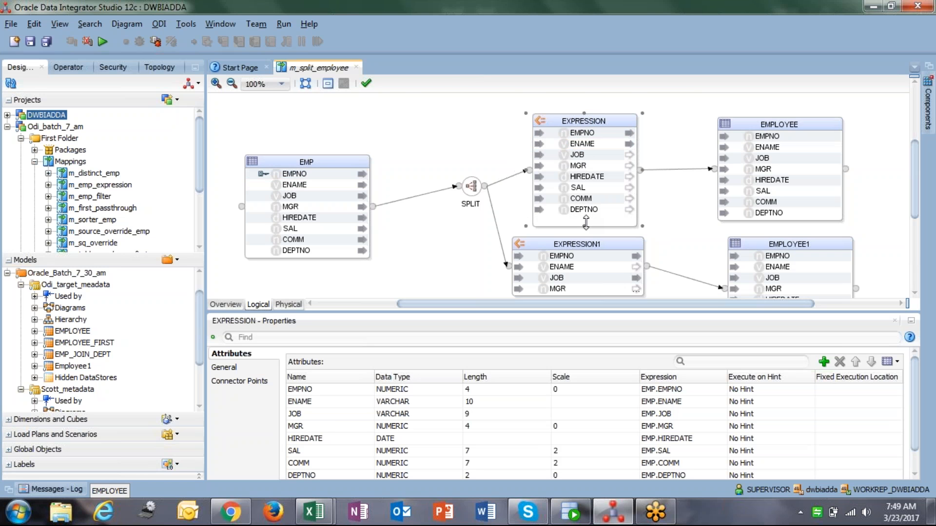
pyautogui.moveTo(588, 155); pyautogui.dragTo(736, 169)
pyautogui.click(539, 177)
pyautogui.moveTo(539, 179); pyautogui.dragTo(771, 180)
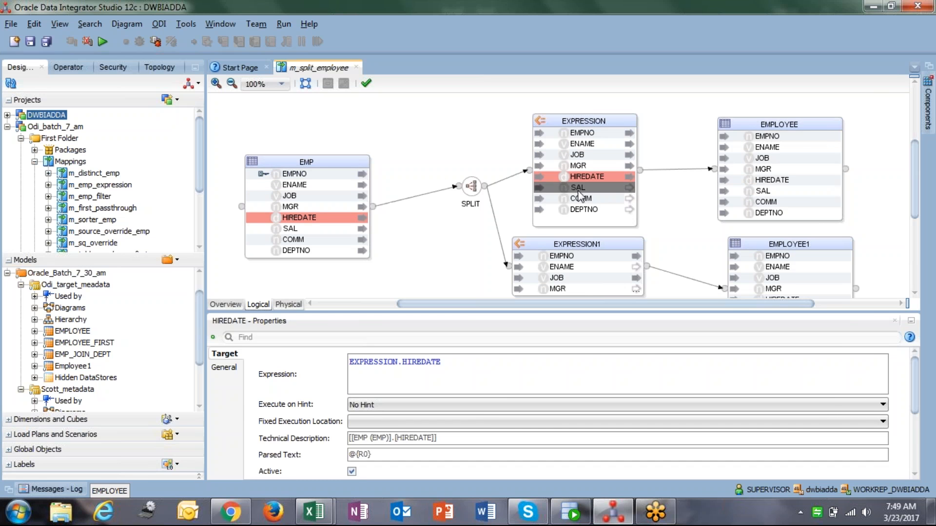
pyautogui.moveTo(546, 189); pyautogui.dragTo(738, 194)
pyautogui.moveTo(582, 200); pyautogui.dragTo(736, 207)
pyautogui.moveTo(592, 209); pyautogui.dragTo(731, 213)
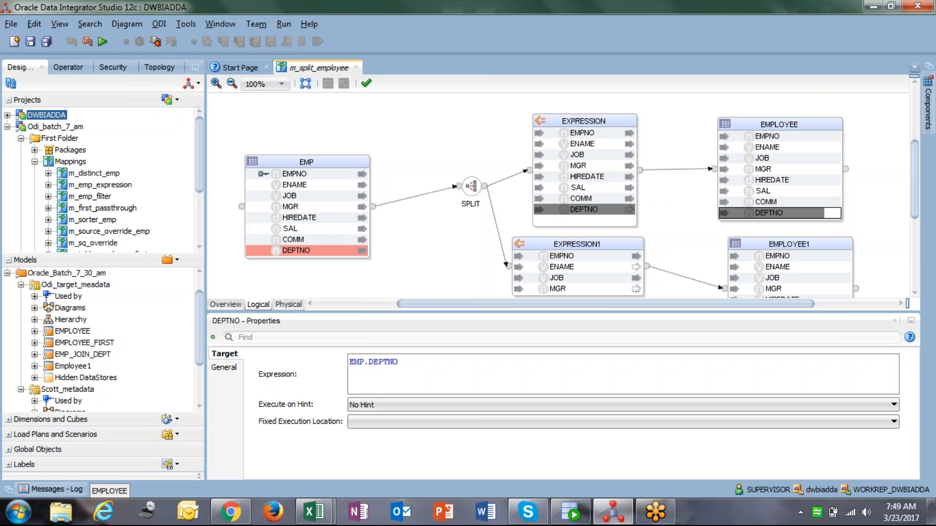
# Inspect the expressions of each EMPLOYEE target attribute
pyautogui.click(685, 204)
pyautogui.click(775, 137)
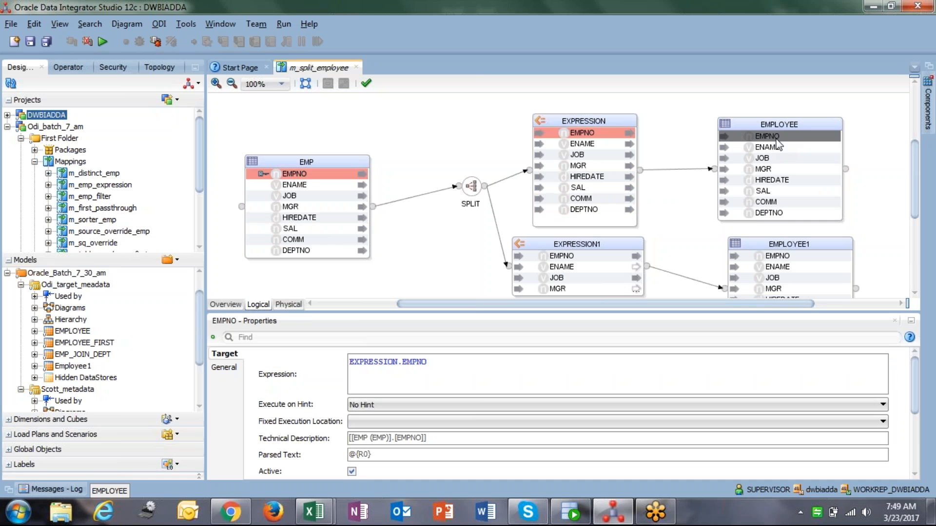
pyautogui.click(780, 147)
pyautogui.click(780, 158)
pyautogui.click(781, 169)
pyautogui.click(782, 179)
pyautogui.click(782, 190)
pyautogui.click(782, 202)
pyautogui.click(781, 212)
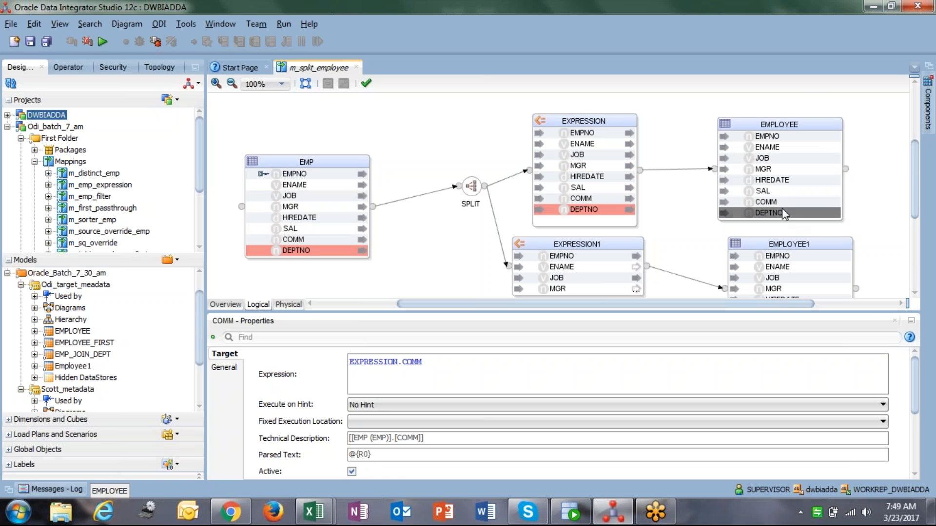
pyautogui.click(435, 243)
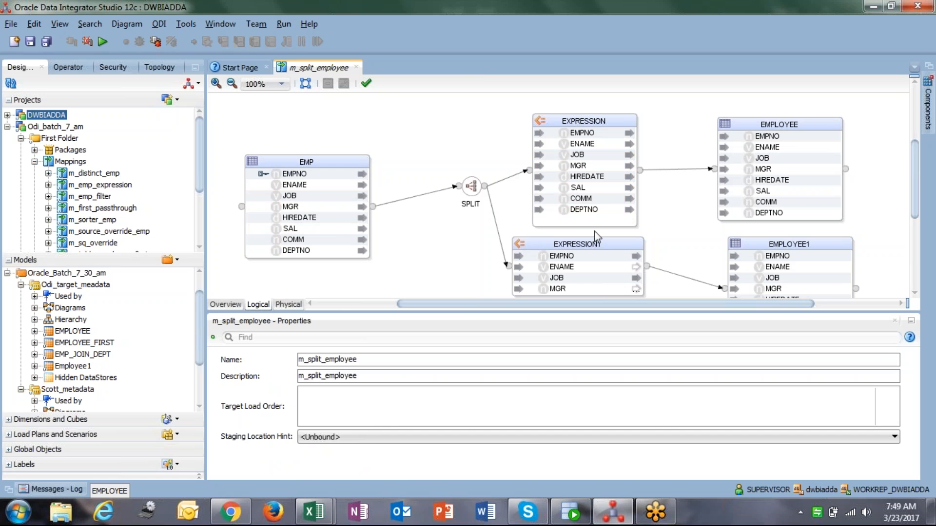
# In the physical view, set the loading knowledge module of EXPRESSION1_AP to LKM SQL to Oracle
pyautogui.moveTo(526, 114)
pyautogui.mouseDown()
pyautogui.moveTo(537, 133)
pyautogui.moveTo(524, 108)
pyautogui.mouseUp()
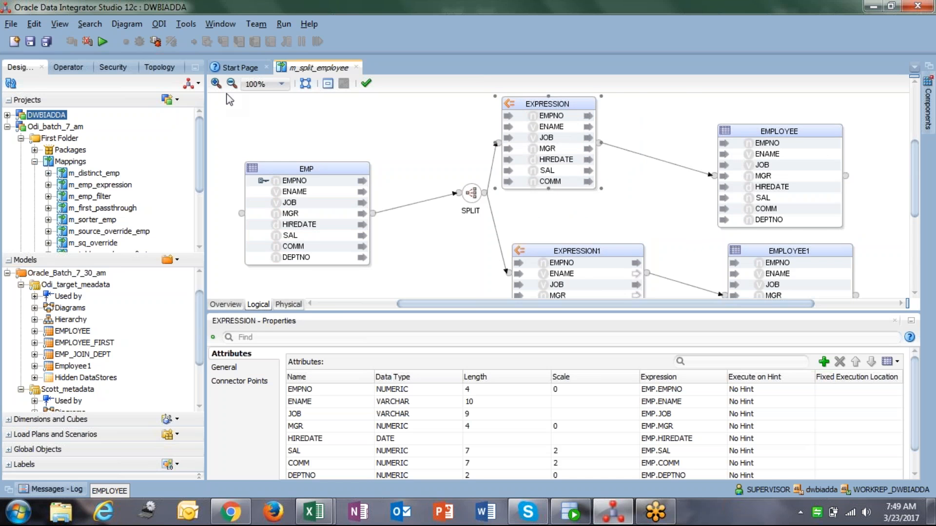
pyautogui.click(289, 307)
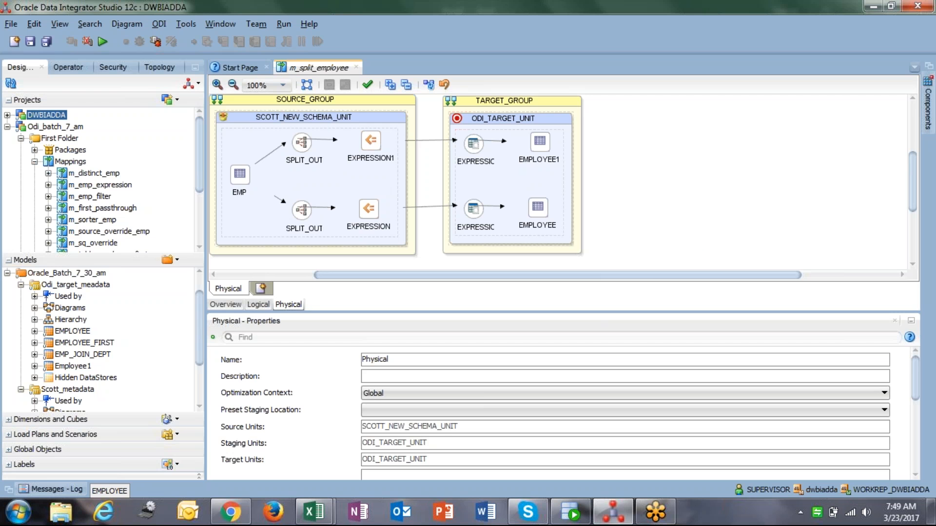
pyautogui.click(469, 146)
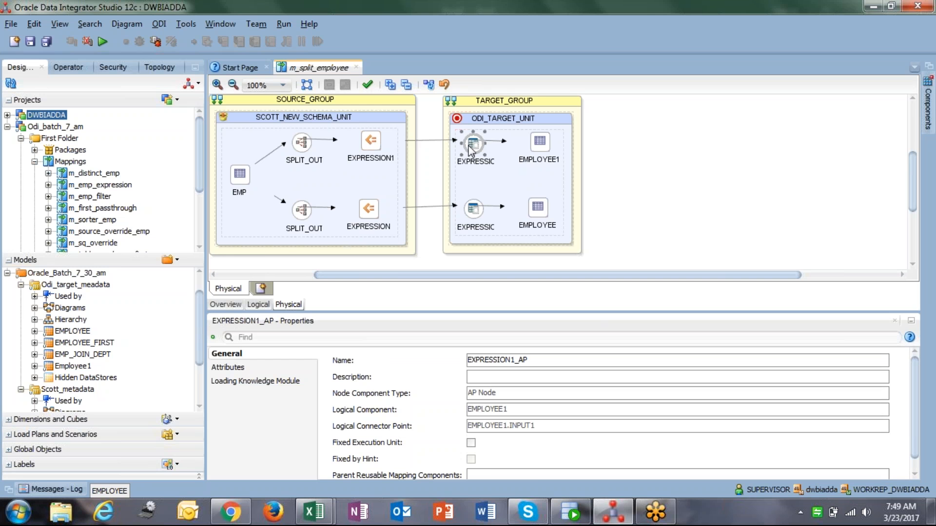
pyautogui.click(285, 381)
pyautogui.click(456, 363)
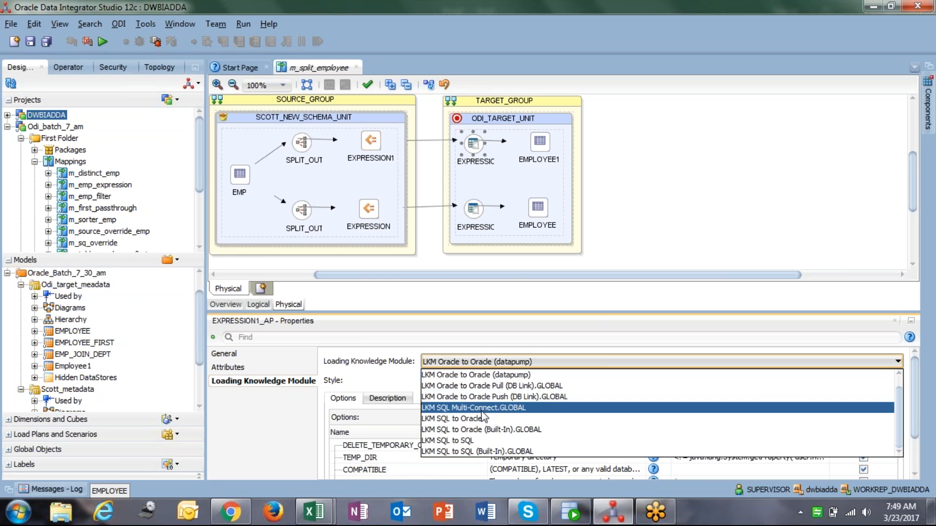
pyautogui.click(467, 416)
# Set the loading knowledge module of EXPRESSION_AP to LKM SQL to Oracle
pyautogui.click(471, 220)
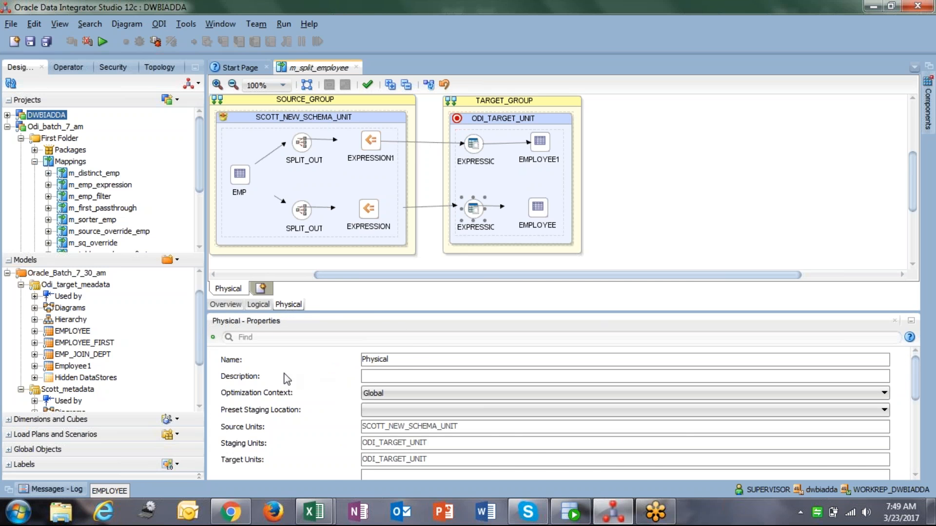
pyautogui.click(466, 215)
pyautogui.click(268, 370)
pyautogui.click(243, 381)
pyautogui.click(471, 362)
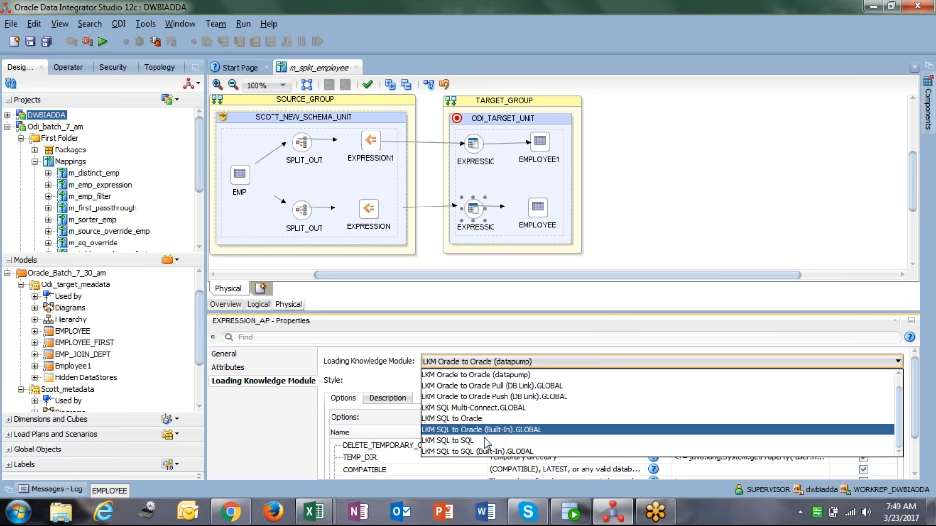
pyautogui.click(479, 422)
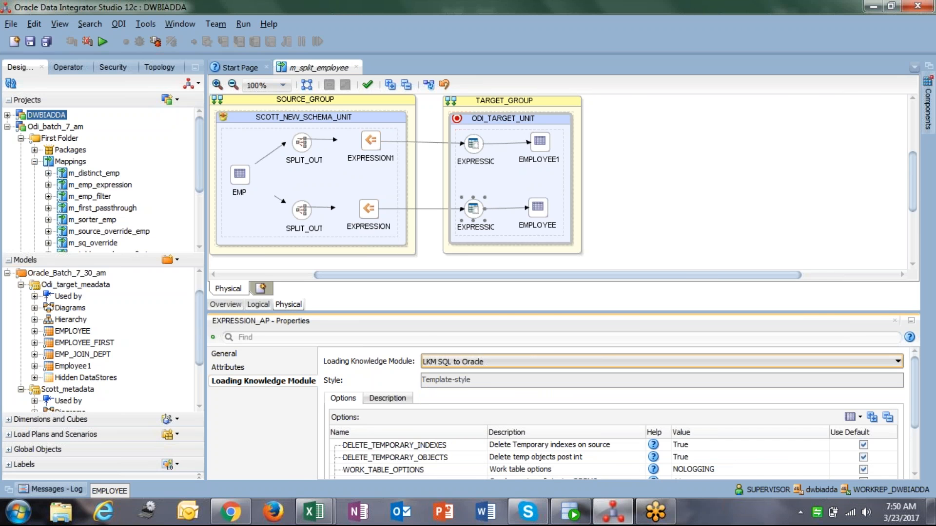
# Review the integration knowledge module of the target datastores and save the mapping
pyautogui.click(539, 142)
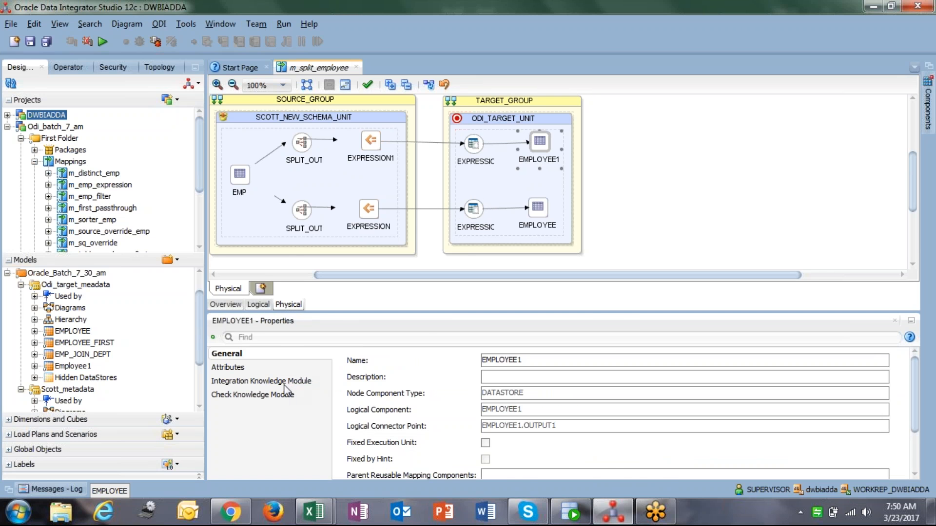
pyautogui.click(283, 382)
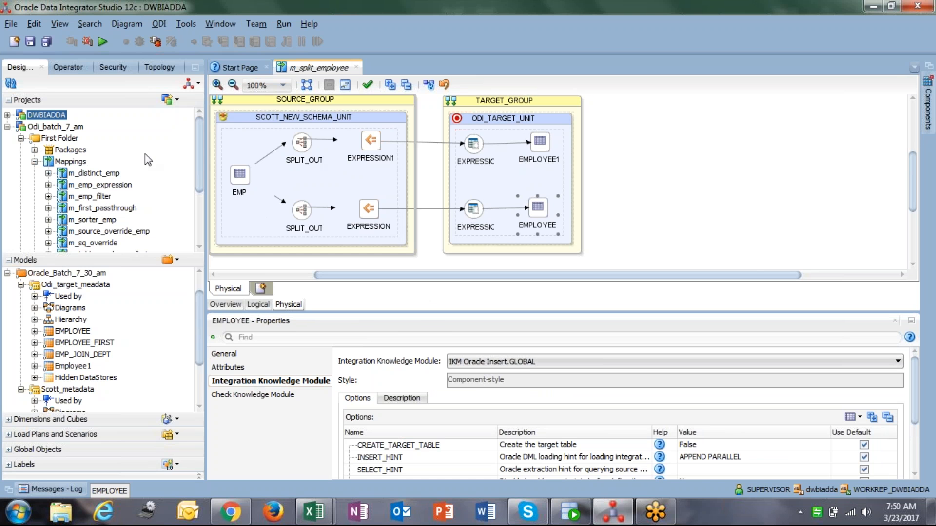
pyautogui.click(30, 41)
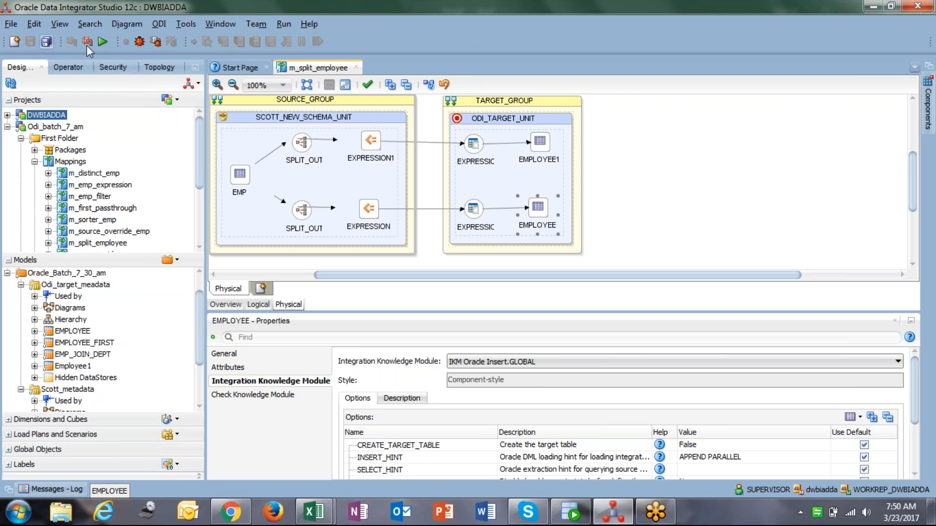
# Set the TRUNCATE_TARGET_TABLE option of EMPLOYEE1's integration knowledge module to True
pyautogui.click(540, 142)
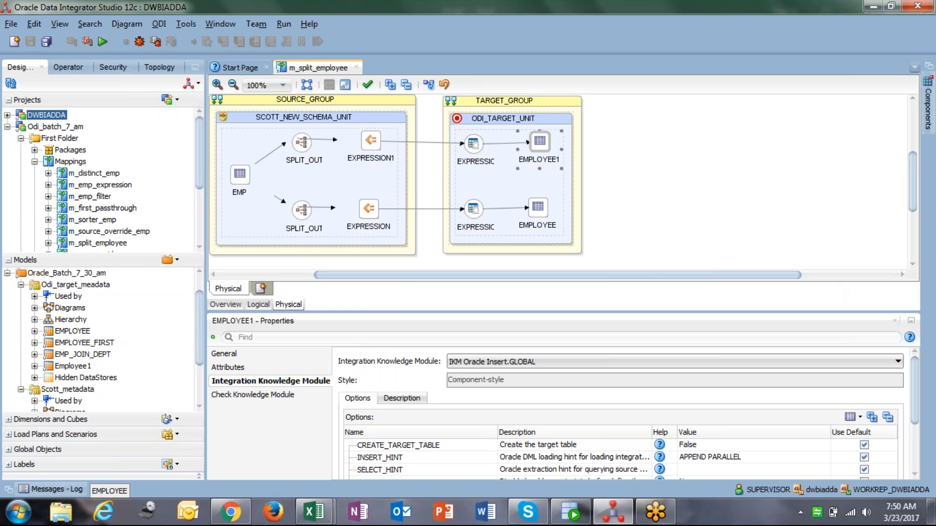
pyautogui.moveTo(782, 312); pyautogui.dragTo(781, 264)
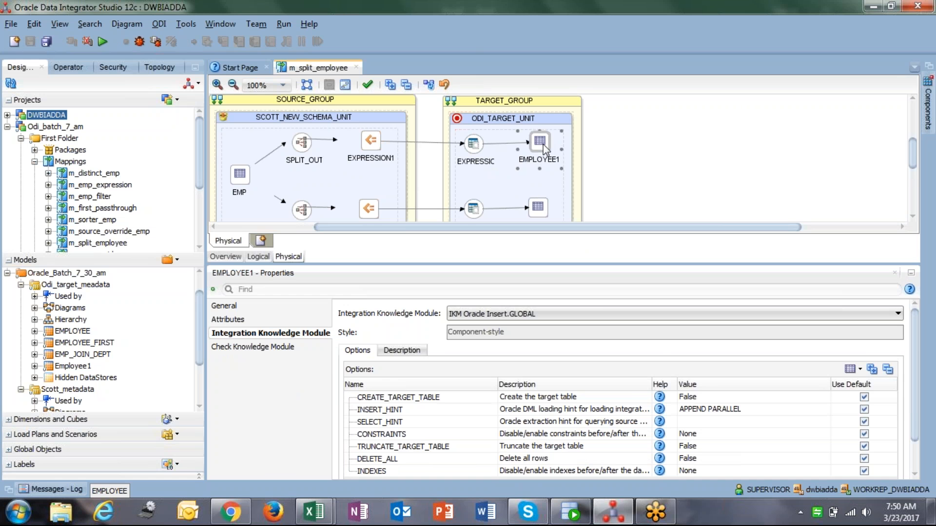
pyautogui.click(914, 456)
pyautogui.click(687, 408)
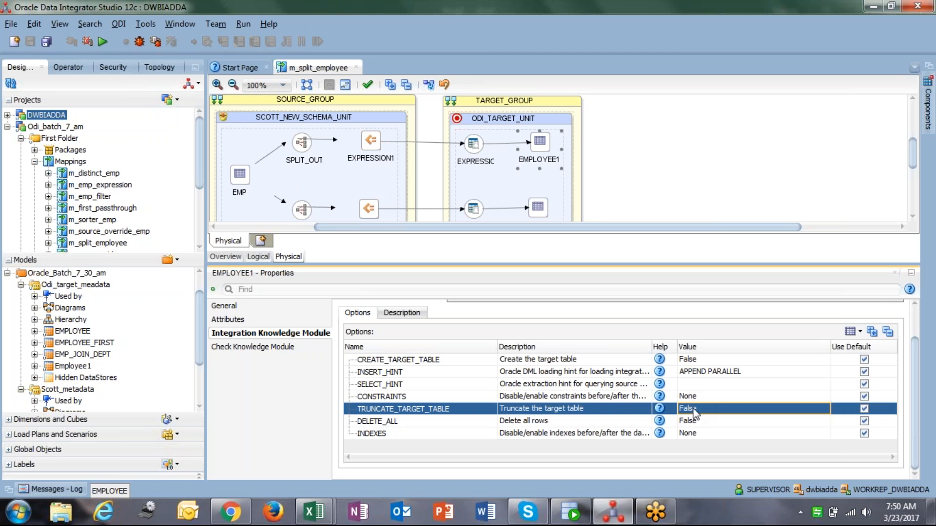
pyautogui.click(697, 420)
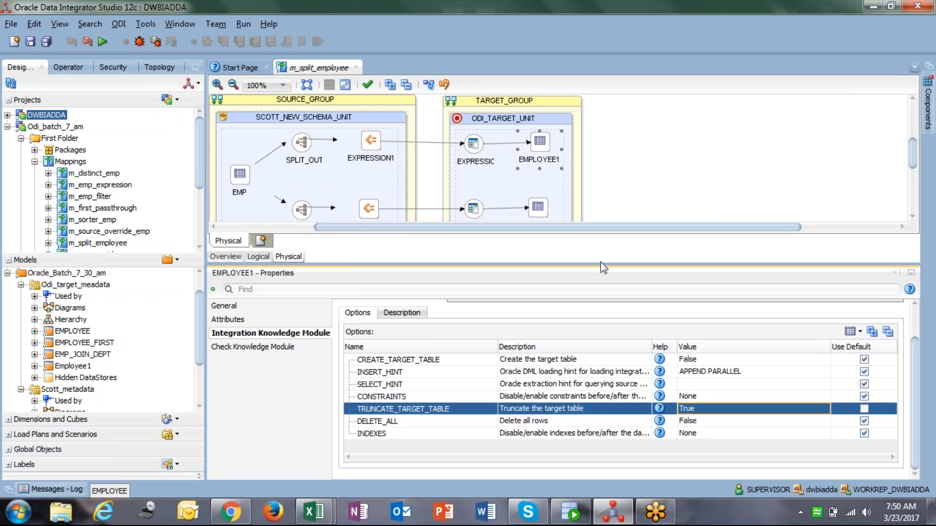
# Set the TRUNCATE_TARGET_TABLE option of EMPLOYEE's integration knowledge module to True
pyautogui.click(538, 207)
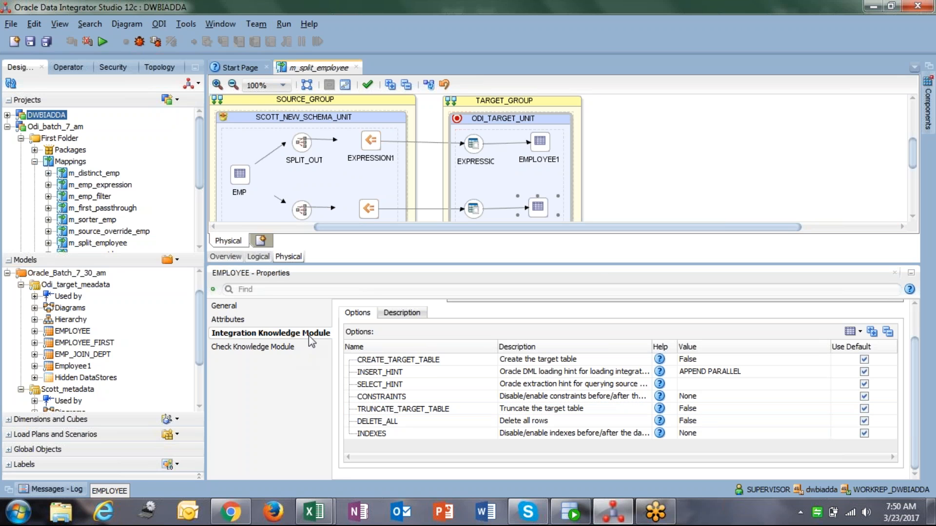
pyautogui.click(308, 336)
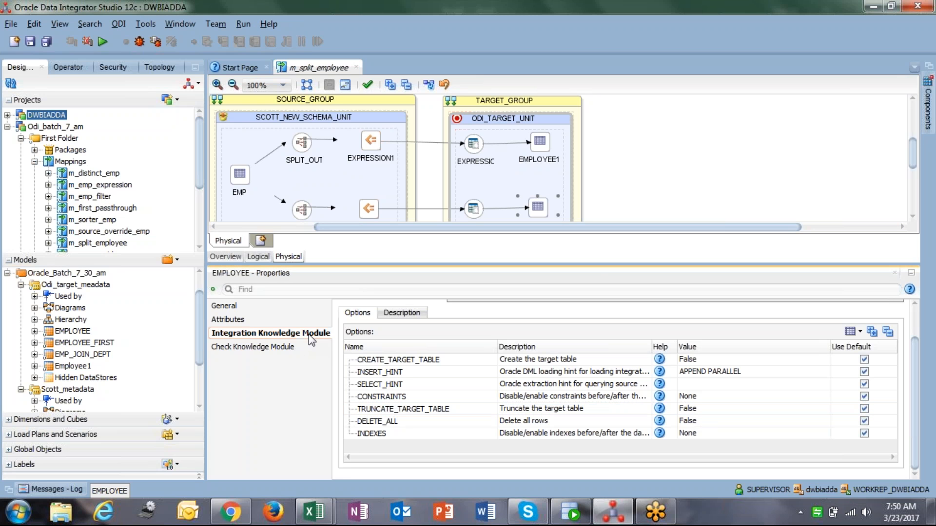
pyautogui.click(698, 411)
pyautogui.click(695, 425)
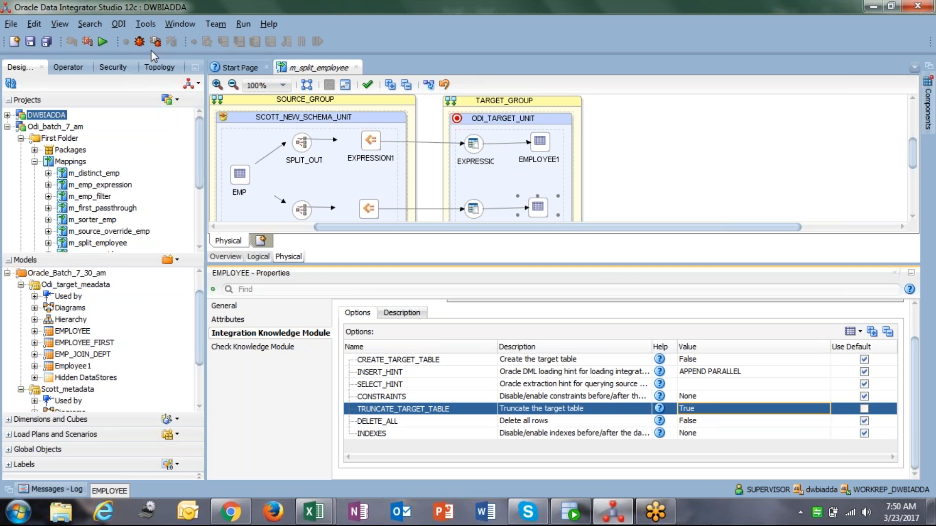
# Save the mapping and run it with the default run settings
pyautogui.click(31, 43)
pyautogui.click(102, 44)
pyautogui.click(478, 309)
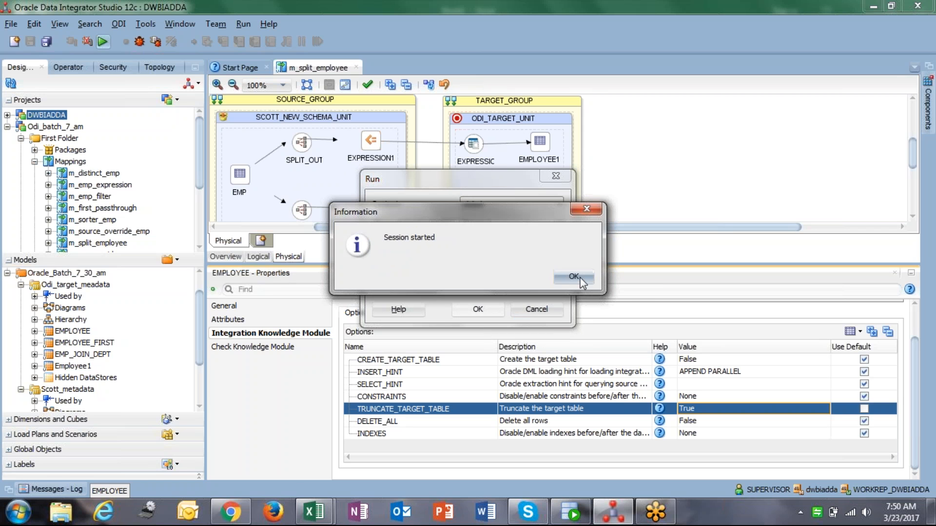
pyautogui.click(566, 274)
# Open the list of all executions in the Operator navigator
pyautogui.click(68, 67)
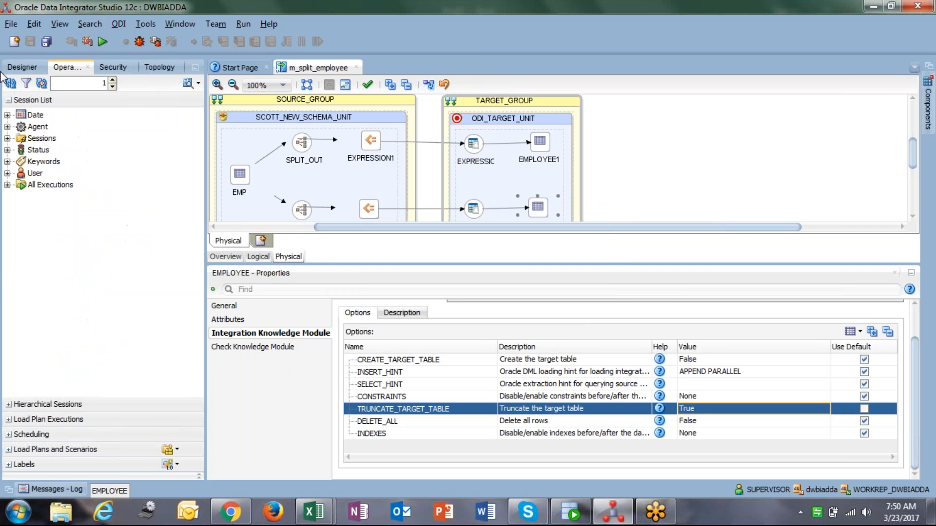
pyautogui.click(8, 186)
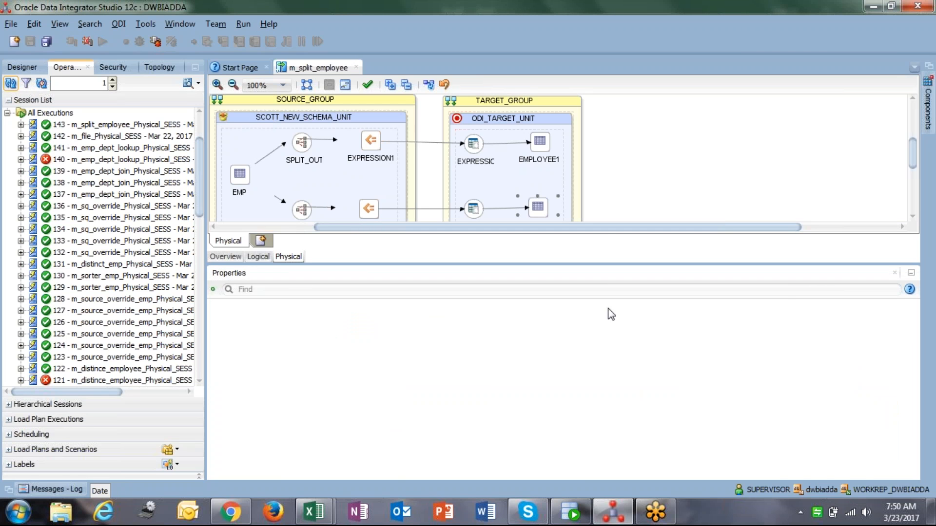
# Switch to SQL Developer and connect to ODI_TARGET by entering its account password
pyautogui.click(574, 520)
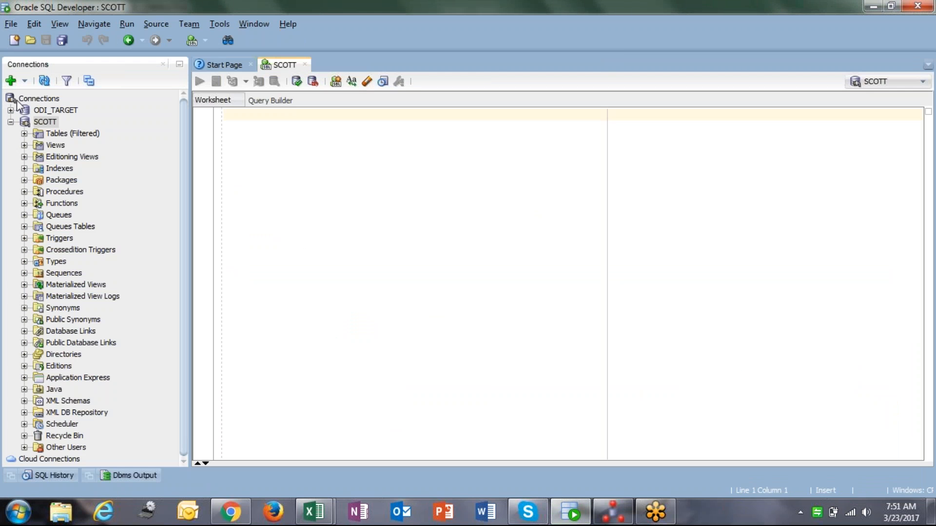
pyautogui.click(15, 122)
pyautogui.doubleClick(53, 110)
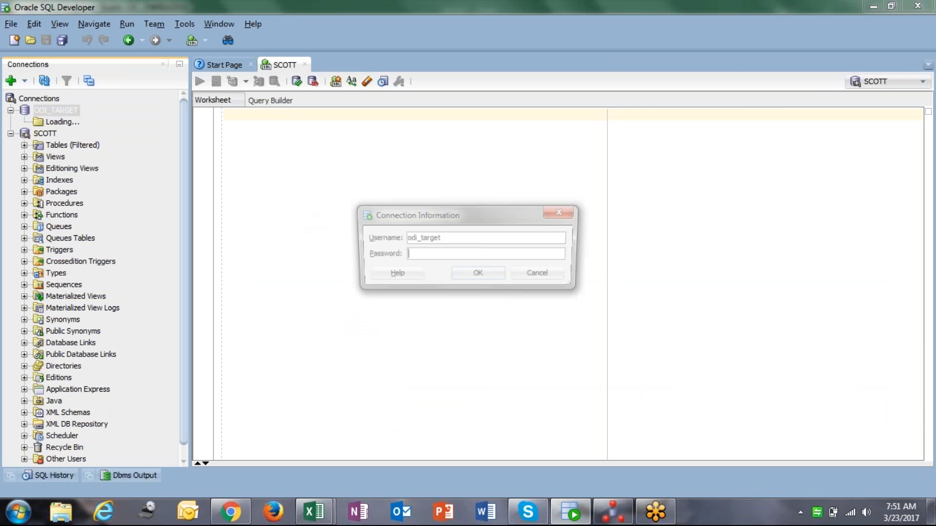
pyautogui.write('•••••')
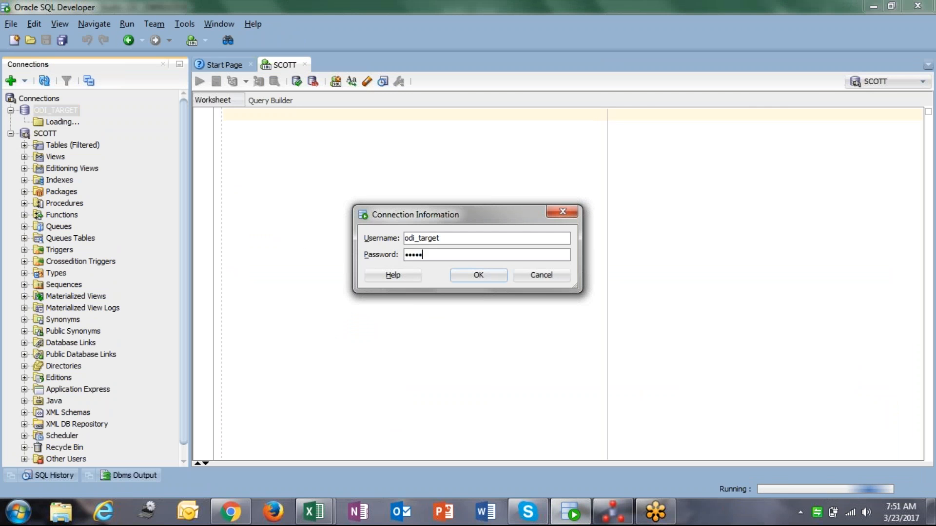
pyautogui.write('•••••')
pyautogui.press('Return')
# Run a query selecting all rows from the employee table
pyautogui.write('select * from emplo')
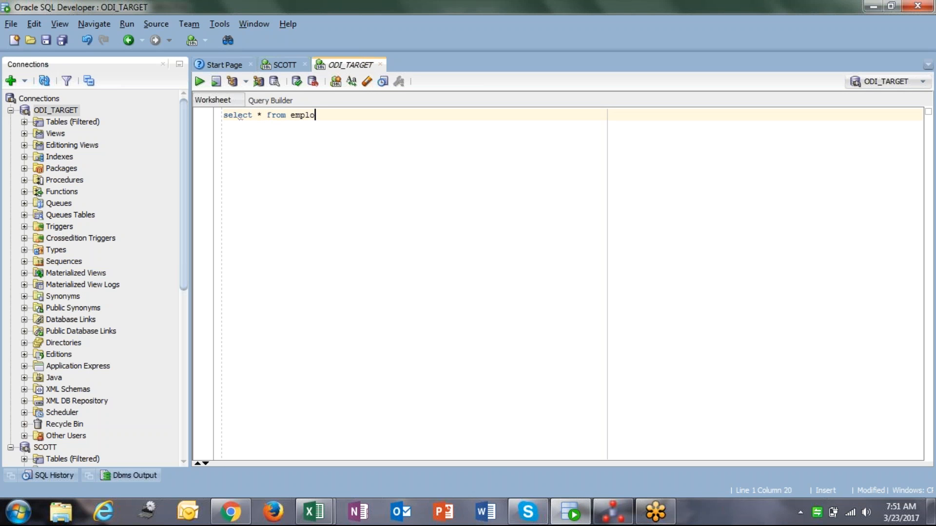
pyautogui.write('yee;')
pyautogui.hotkey('ctrl', 'Return')
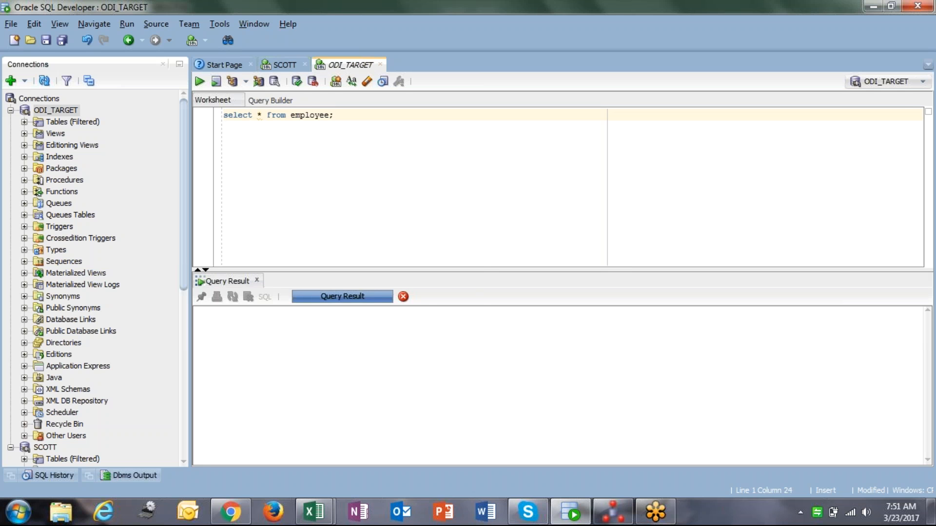
# Examine the SAL values of the returned employee rows
pyautogui.moveTo(481, 268); pyautogui.dragTo(488, 225)
pyautogui.click(438, 284)
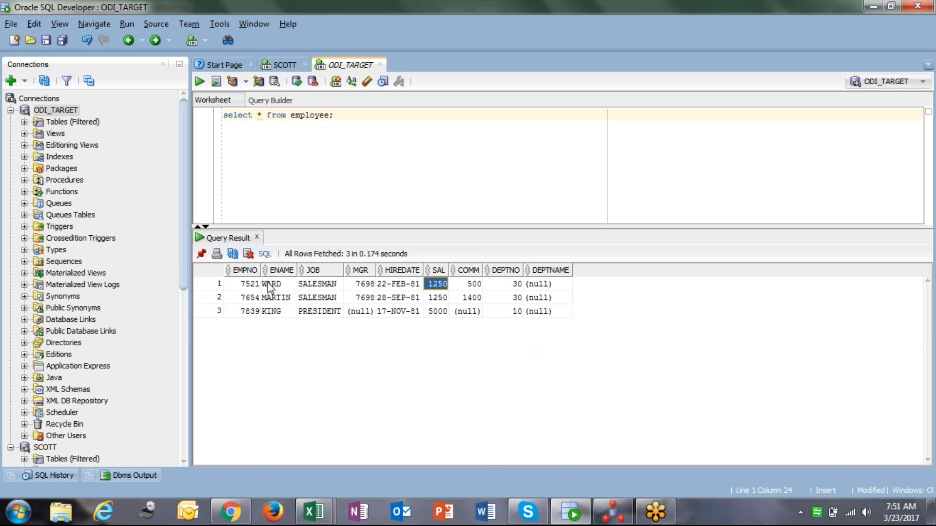
pyautogui.click(246, 285)
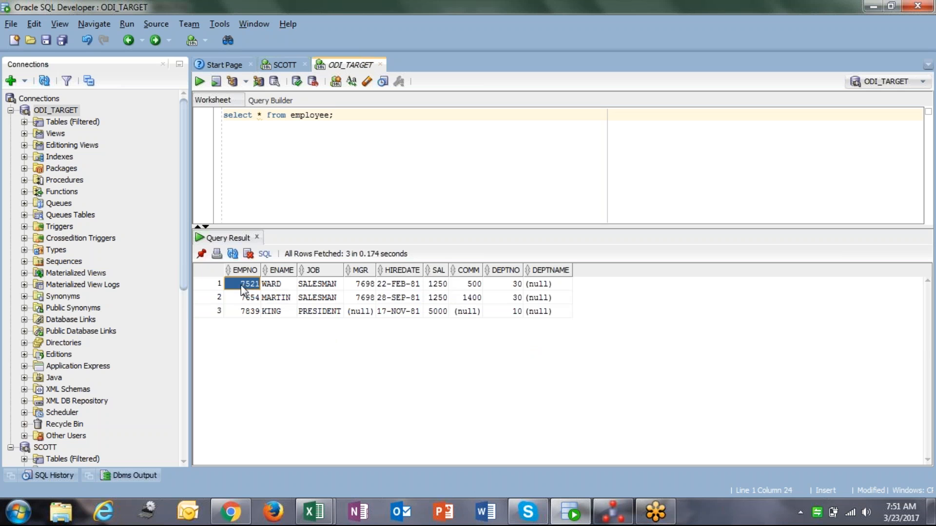
pyautogui.keyDown('shift'); pyautogui.click(535, 298); pyautogui.keyUp('shift')
pyautogui.click(434, 288)
pyautogui.click(437, 297)
pyautogui.click(244, 314)
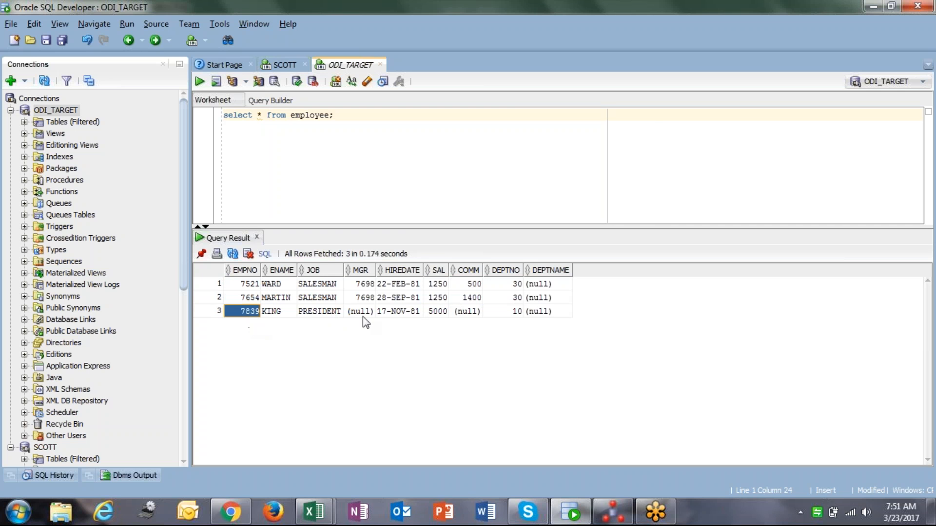
pyautogui.click(442, 314)
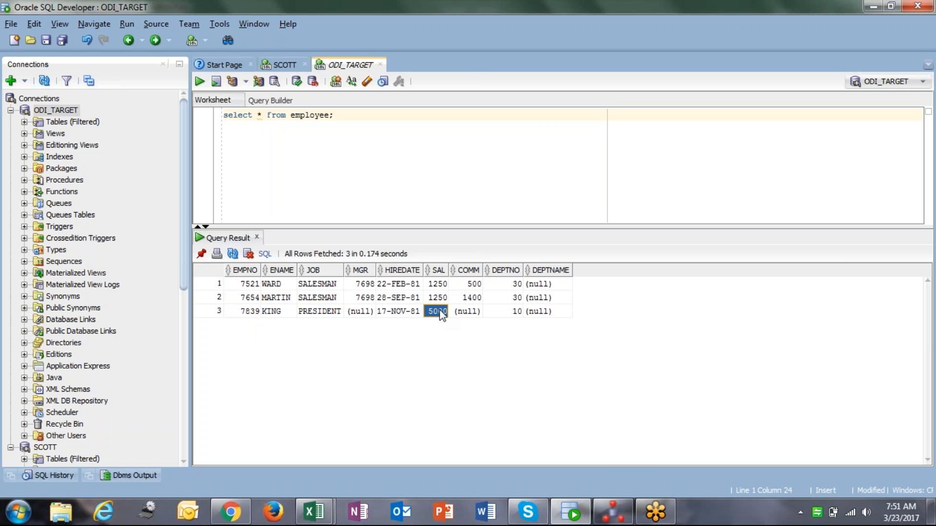
pyautogui.click(436, 286)
pyautogui.click(436, 297)
pyautogui.click(439, 311)
pyautogui.click(438, 285)
pyautogui.click(437, 298)
pyautogui.click(438, 311)
# Return to ODI's logical diagram and move the SPLIT component up toward EXPRESSION
pyautogui.click(613, 513)
pyautogui.click(258, 256)
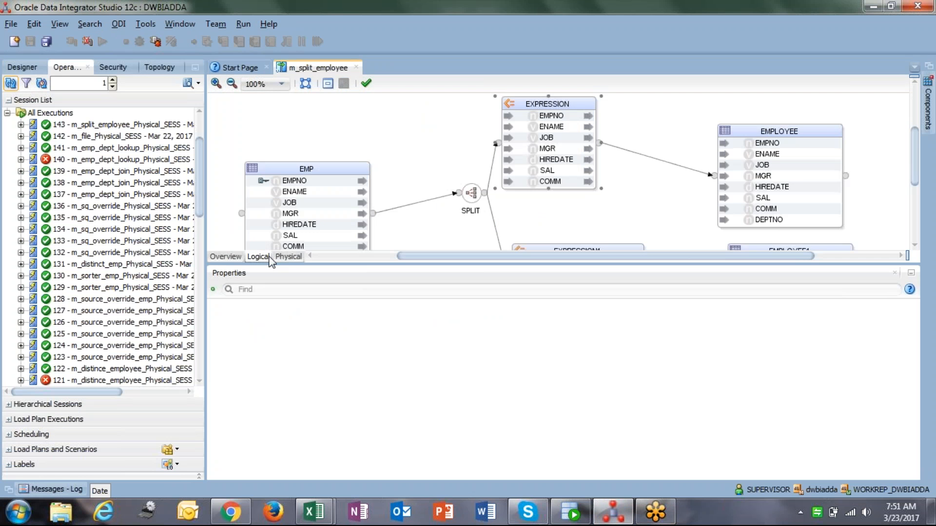
pyautogui.moveTo(472, 193); pyautogui.dragTo(441, 162)
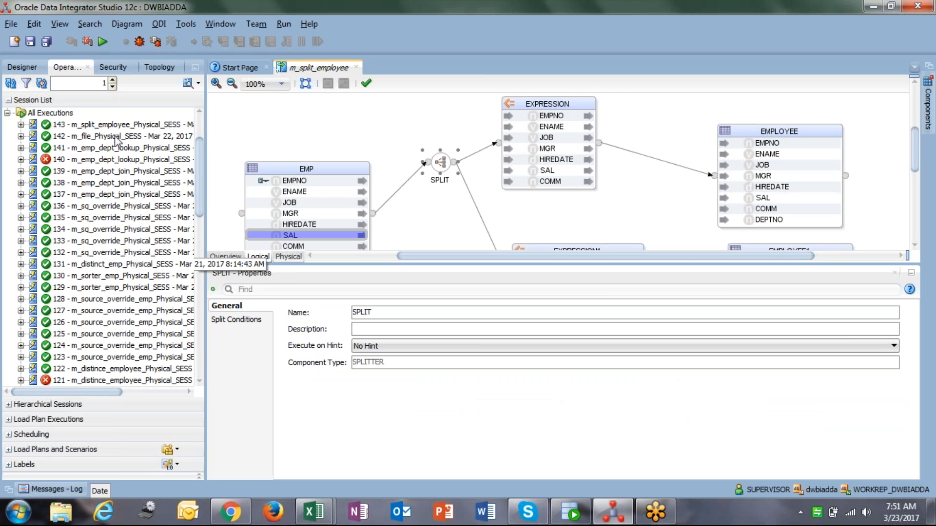
pyautogui.click(29, 70)
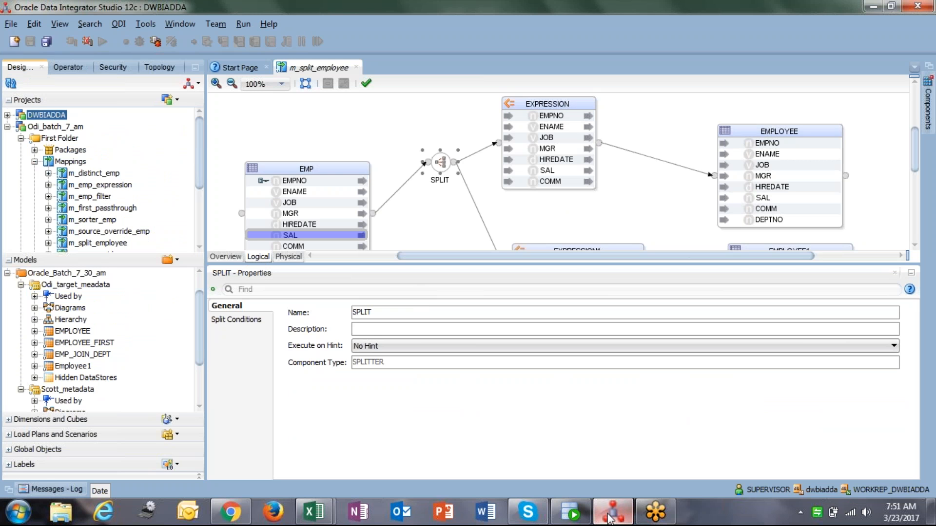
# Switch to the Book1 Excel workbook with the filter and split notes
pyautogui.moveTo(313, 512)
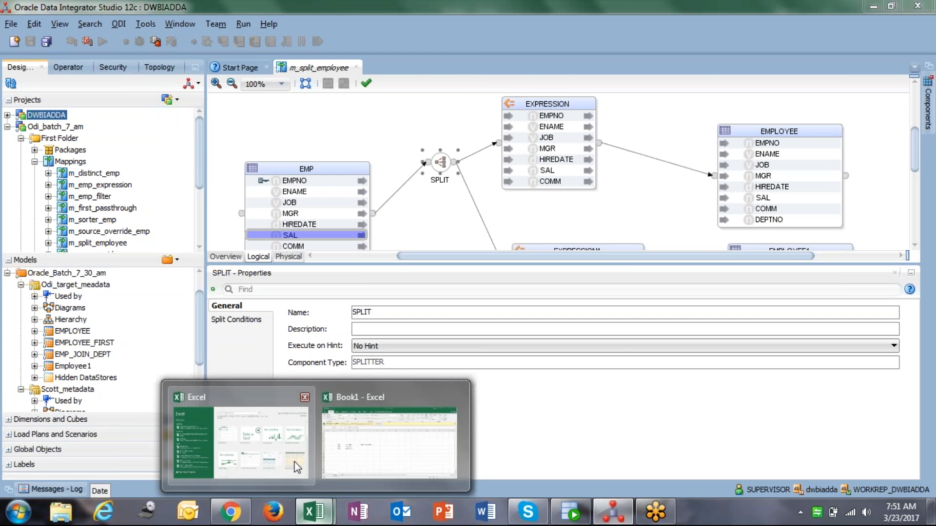
pyautogui.click(360, 480)
pyautogui.click(228, 347)
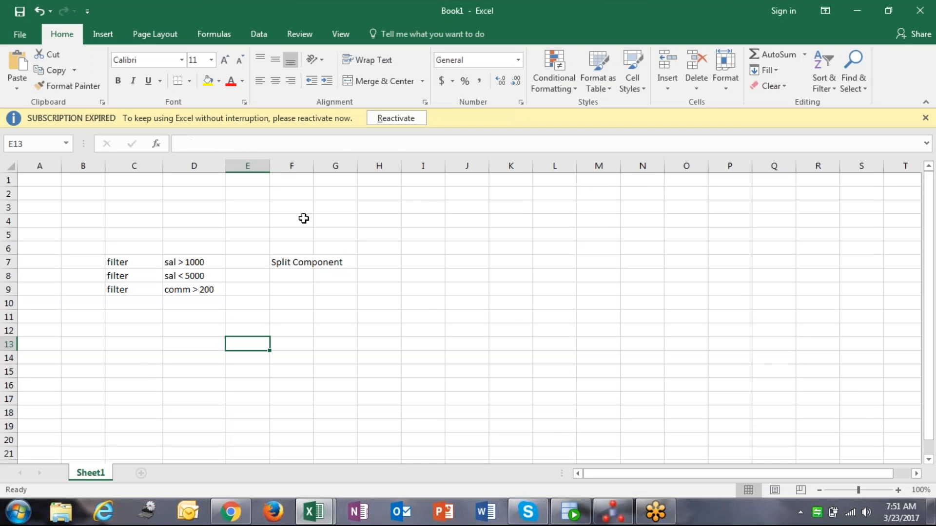
# Label the split component with one "input" in H7 and three "output" entries in I7 through I9
pyautogui.doubleClick(314, 165)
pyautogui.click(324, 261)
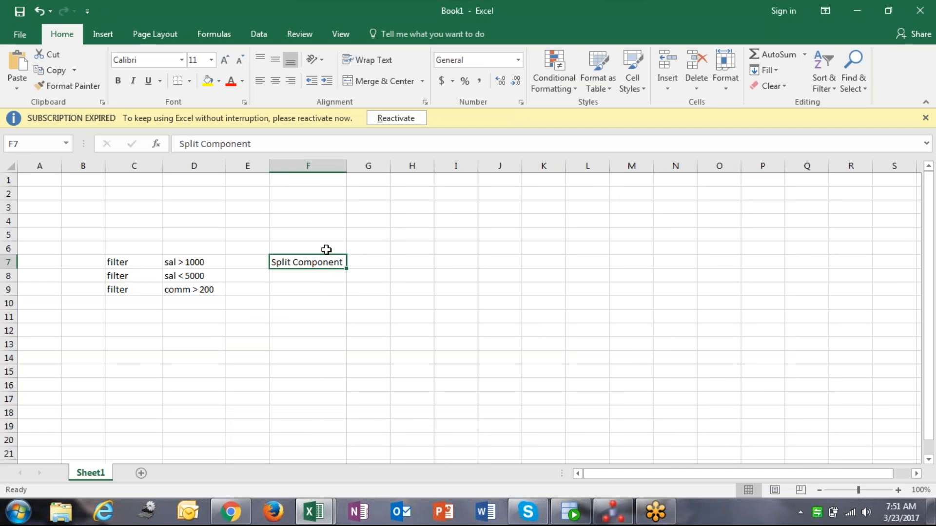
pyautogui.click(398, 262)
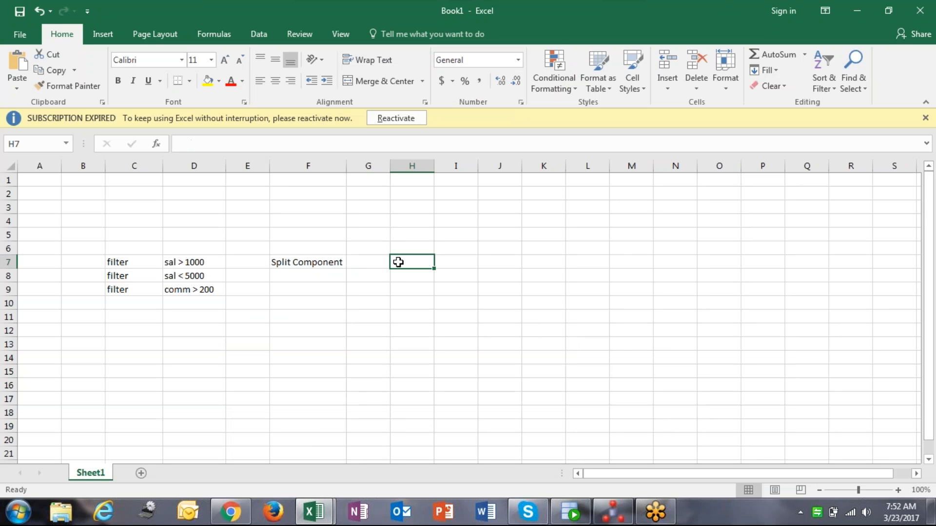
pyautogui.write('input')
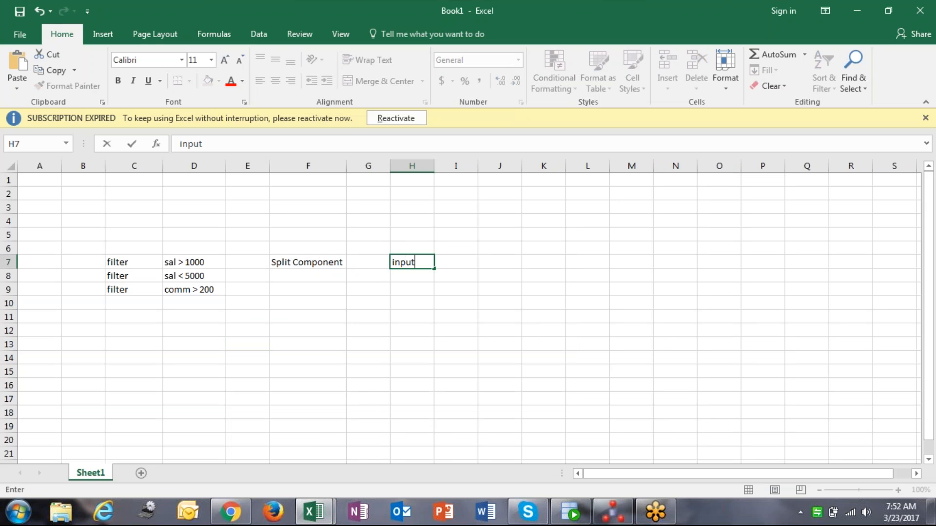
pyautogui.press('Tab')
pyautogui.write('ou')
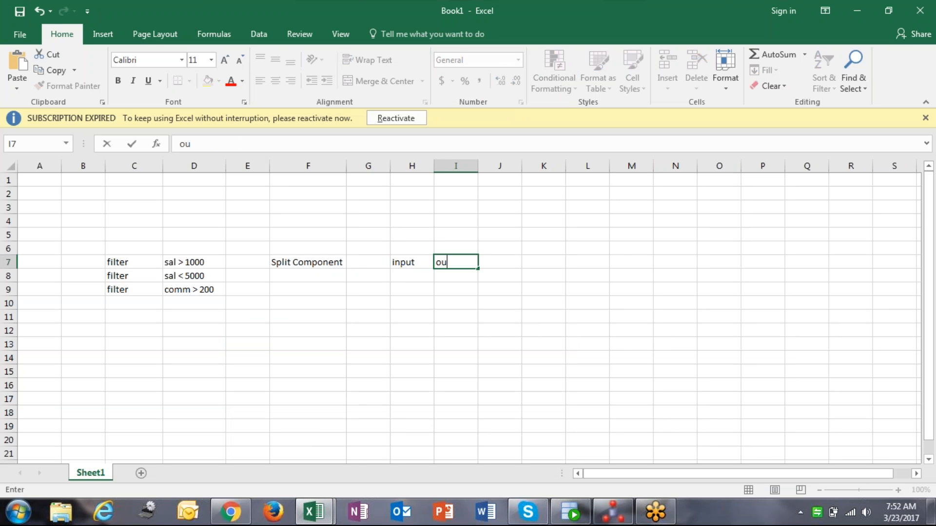
pyautogui.write('tput')
pyautogui.press('Return')
pyautogui.write('ou')
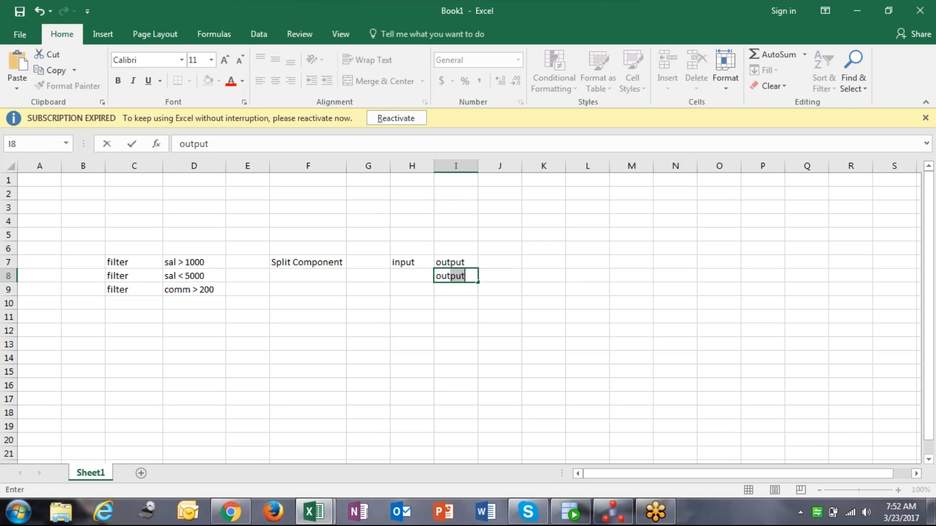
pyautogui.press('Return')
pyautogui.write('output')
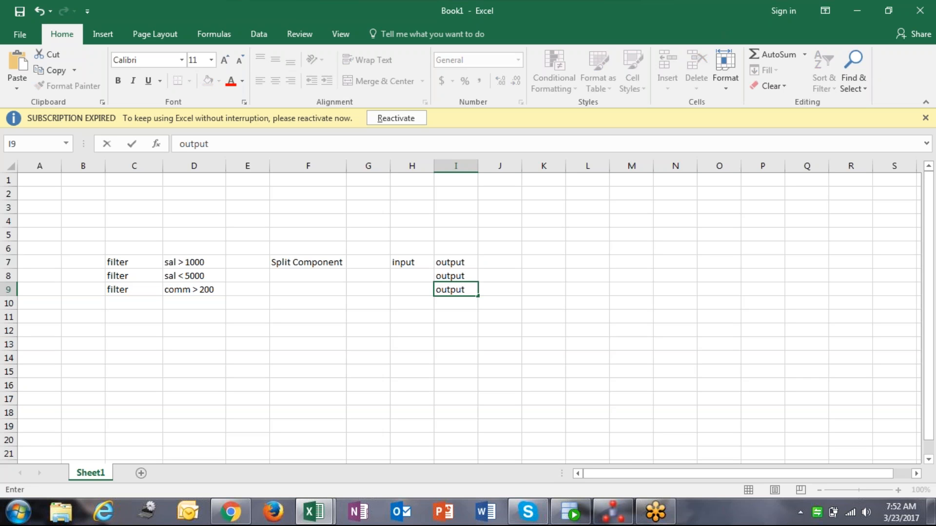
# Add the heading "1 to many" above the split input and "Many to 1" in H12
pyautogui.click(407, 261)
pyautogui.click(414, 247)
pyautogui.write('1 to many')
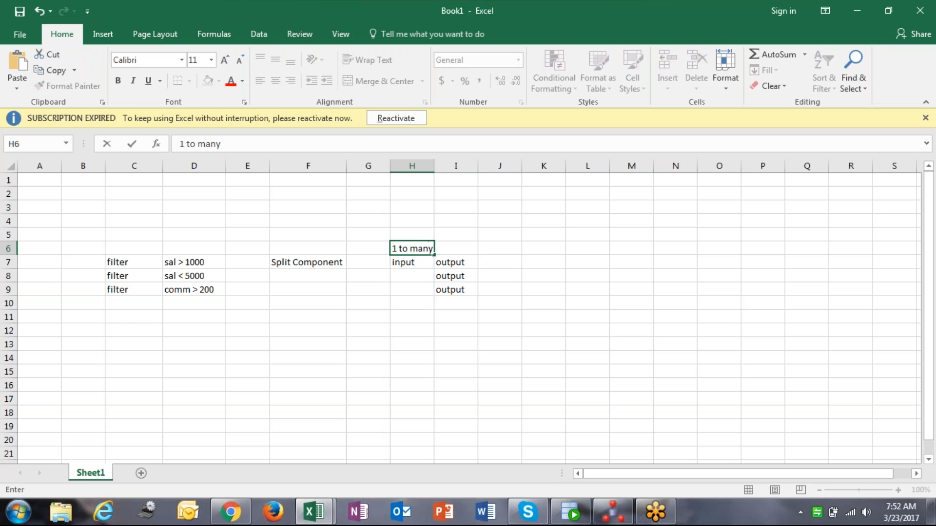
pyautogui.click(413, 287)
pyautogui.click(412, 330)
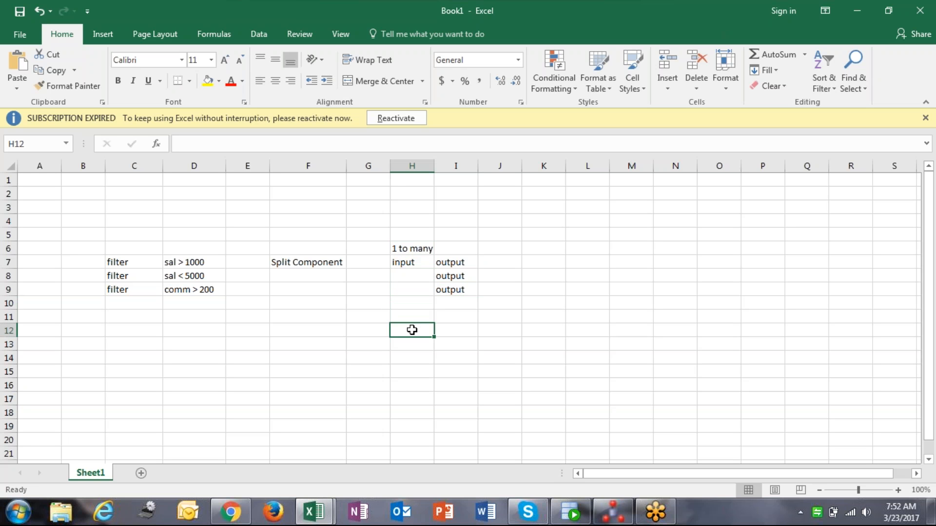
pyautogui.write('Many to 1')
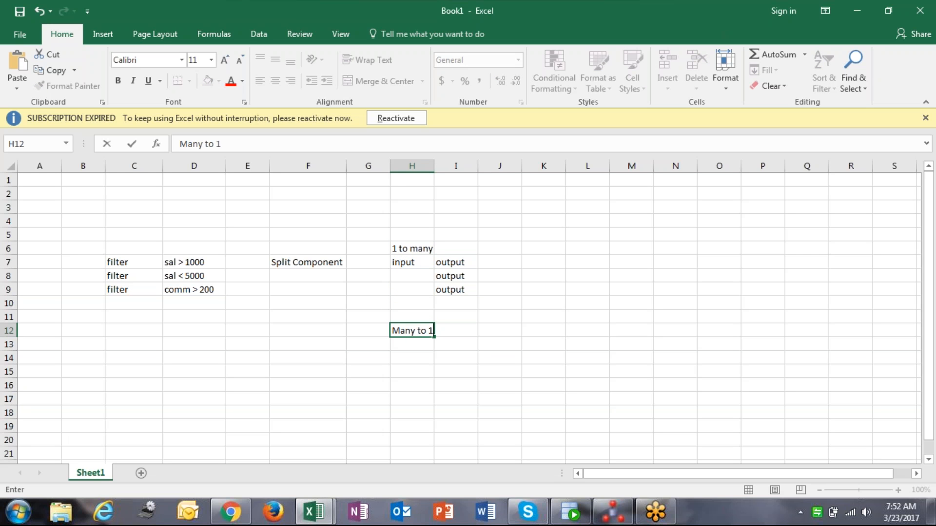
# Copy the "input" label into cells H14 through H17 under the Many to 1 heading
pyautogui.click(413, 263)
pyautogui.hotkey('ctrl', 'c')
pyautogui.click(413, 359)
pyautogui.hotkey('ctrl', 'v')
pyautogui.click(412, 373)
pyautogui.hotkey('ctrl', 'v')
pyautogui.click(412, 386)
pyautogui.hotkey('ctrl', 'v')
pyautogui.click(412, 399)
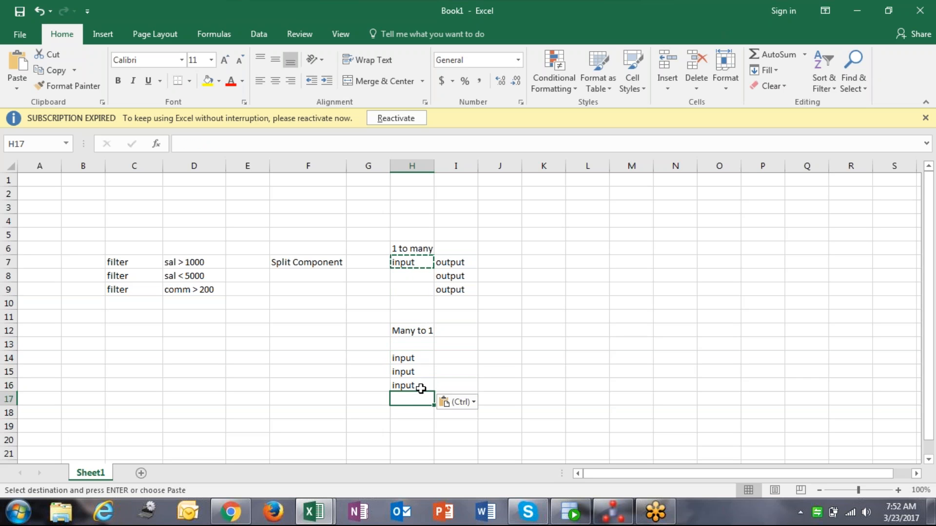
pyautogui.hotkey('ctrl', 'v')
# Place a single "output" label in I14 beside the four many-to-one inputs
pyautogui.click(454, 263)
pyautogui.hotkey('ctrl', 'c')
pyautogui.click(453, 371)
pyautogui.hotkey('ctrl', 'v')
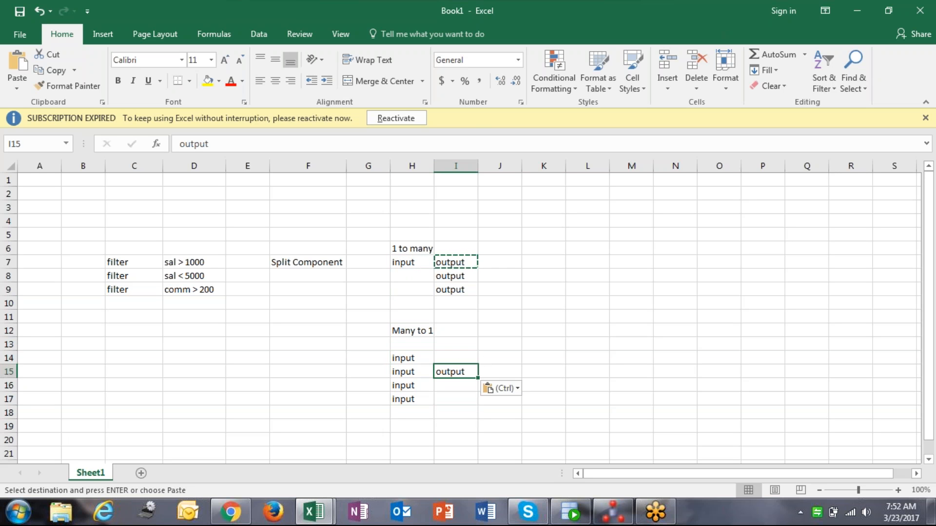
pyautogui.click(508, 331)
pyautogui.click(456, 371)
pyautogui.hotkey('ctrl', 'c')
pyautogui.click(456, 359)
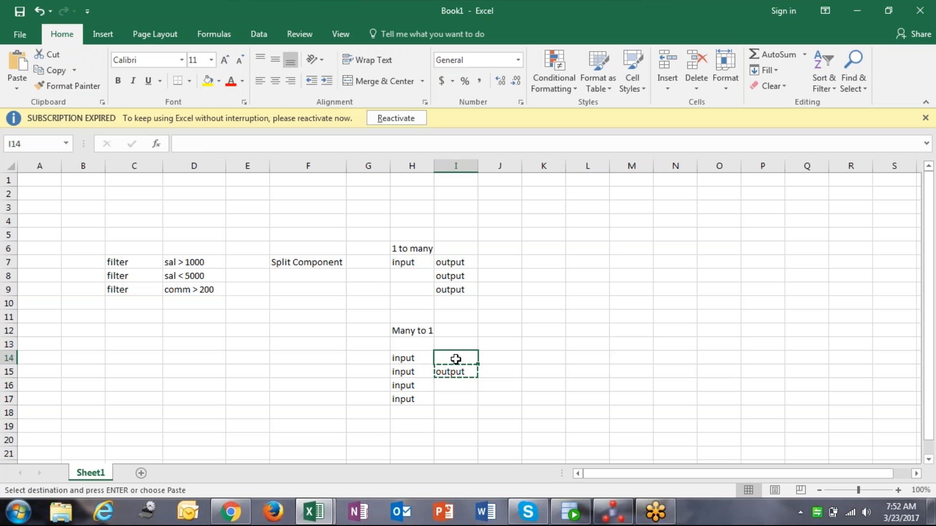
pyautogui.hotkey('ctrl', 'v')
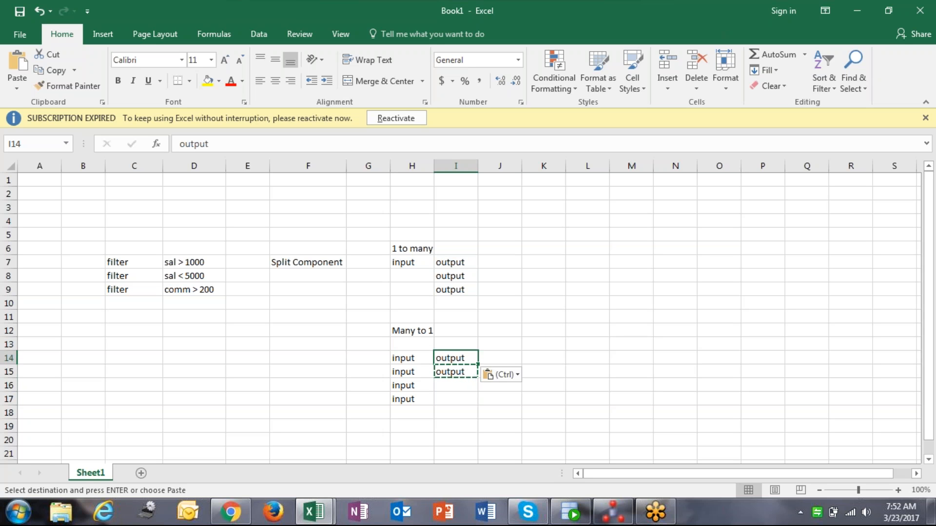
pyautogui.click(461, 371)
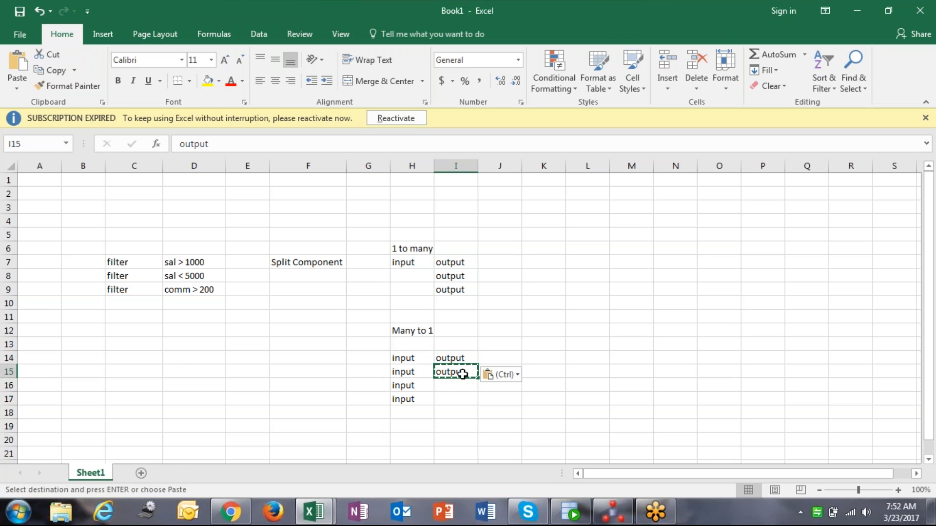
pyautogui.press('Delete')
pyautogui.click(412, 345)
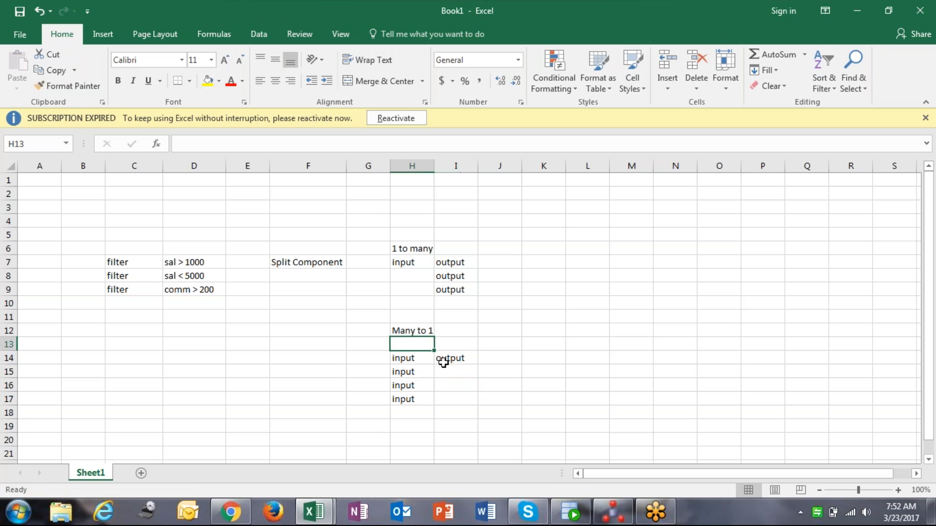
pyautogui.moveTo(417, 359); pyautogui.dragTo(414, 398)
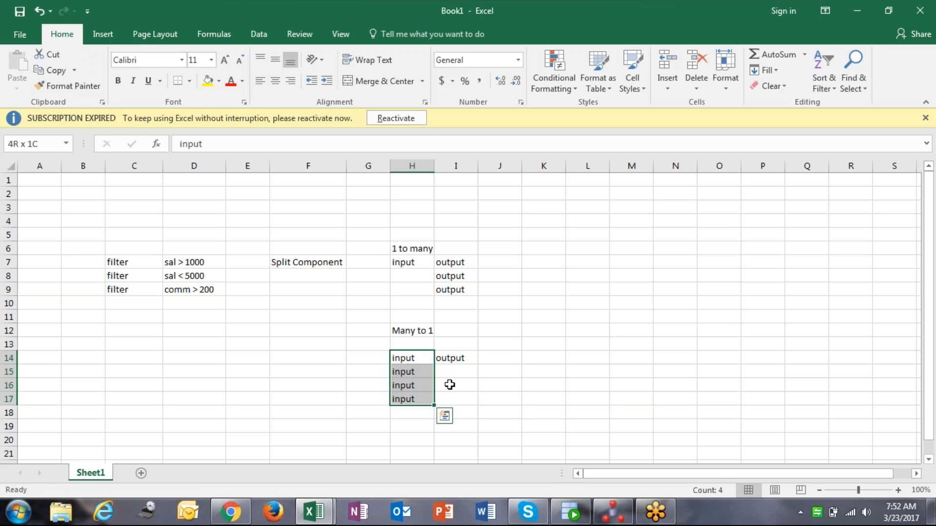
pyautogui.click(456, 362)
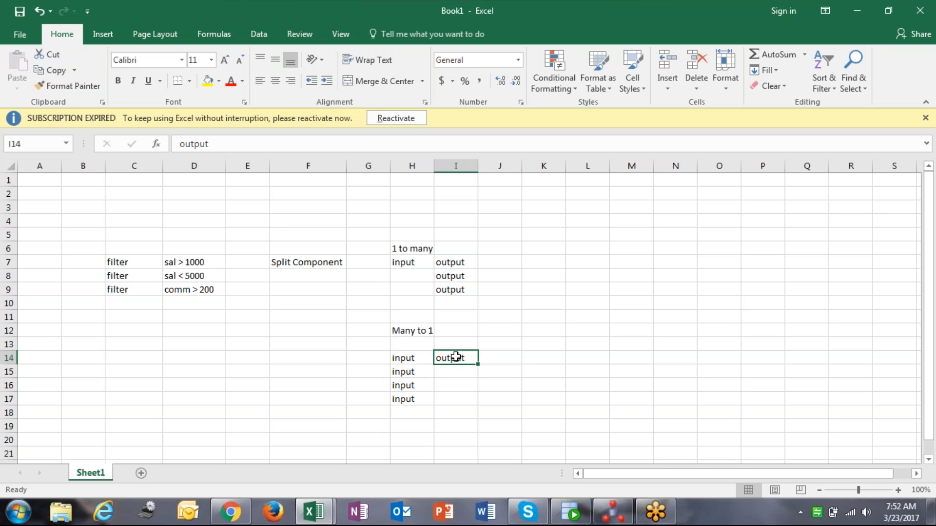
# Enter the label "Set component" in F16 next to the many-to-one inputs
pyautogui.click(288, 383)
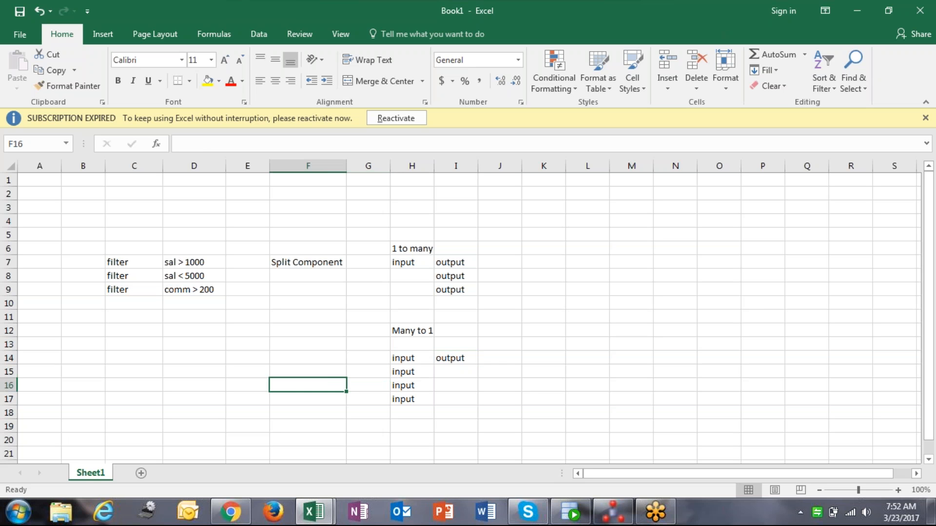
pyautogui.write('SEt')
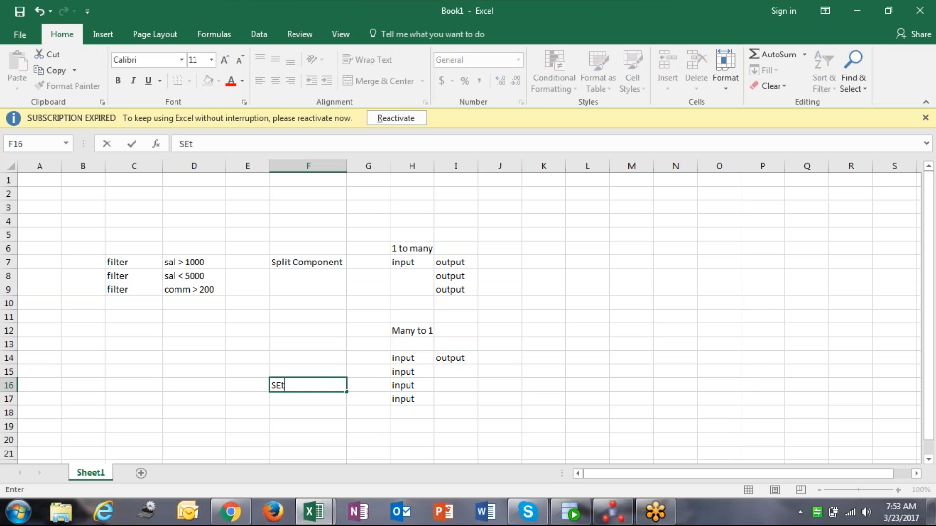
pyautogui.press('BackSpace')
pyautogui.write('et component')
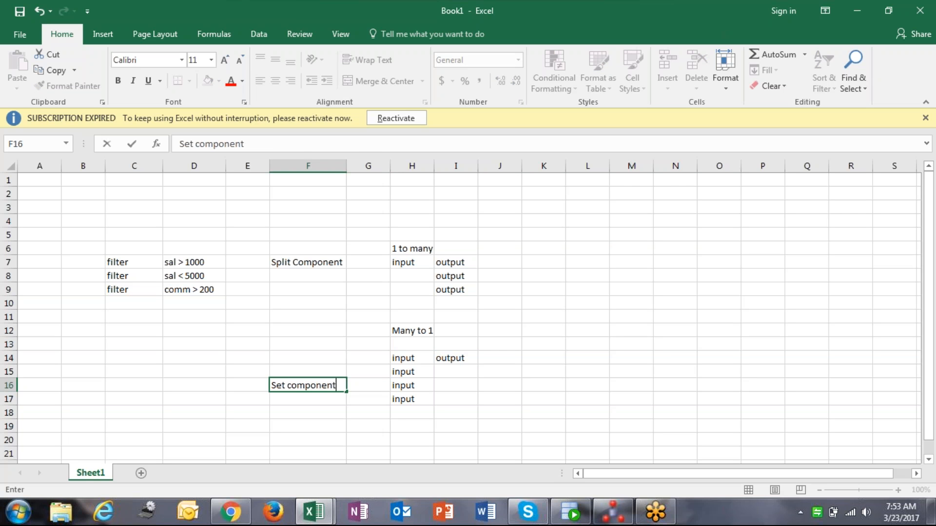
pyautogui.click(353, 397)
pyautogui.click(316, 396)
pyautogui.click(322, 388)
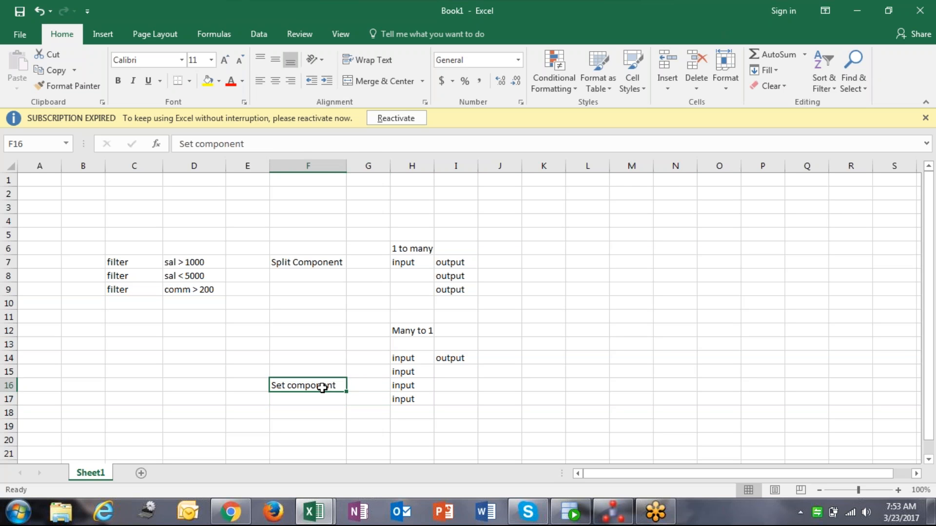
# Switch to ODI and create a new mapping named m_set_employee in the First Folder mappings
pyautogui.click(626, 511)
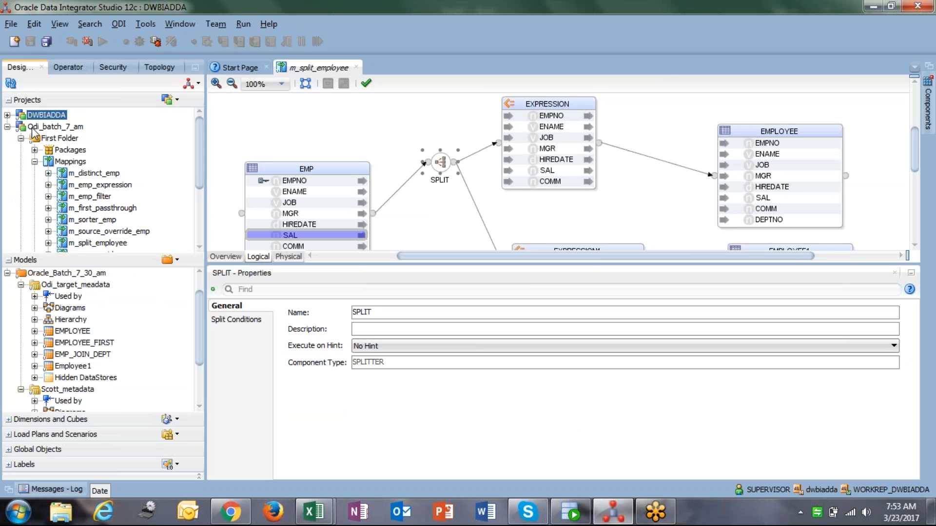
pyautogui.click(66, 160)
pyautogui.rightClick(72, 161)
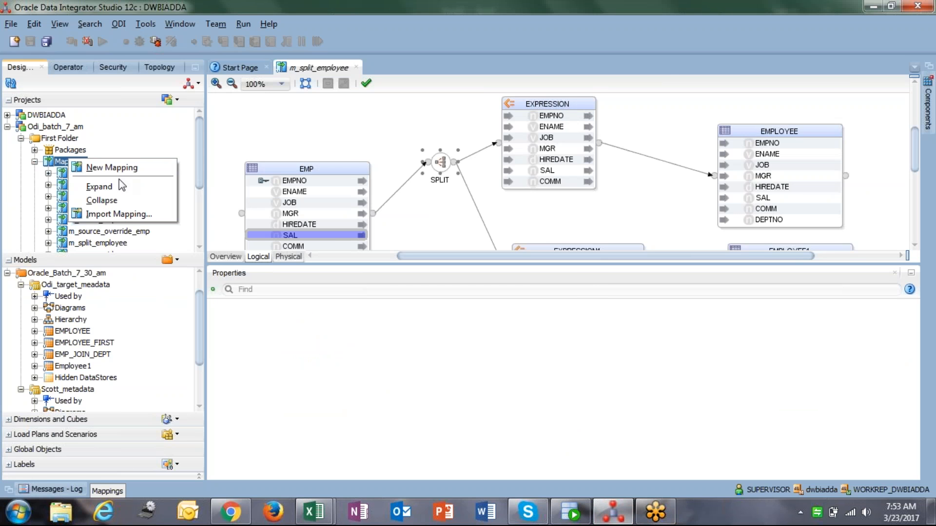
pyautogui.click(112, 167)
pyautogui.write('m_set_employee')
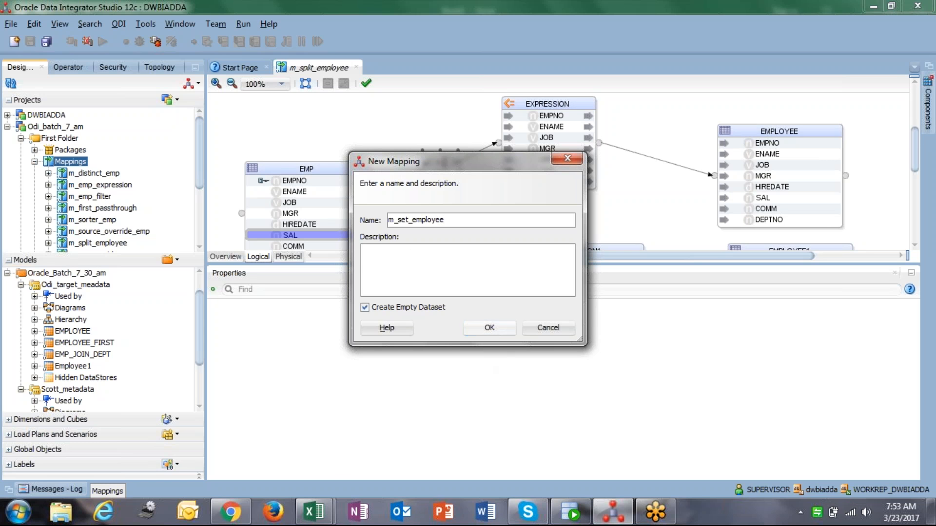
pyautogui.click(491, 331)
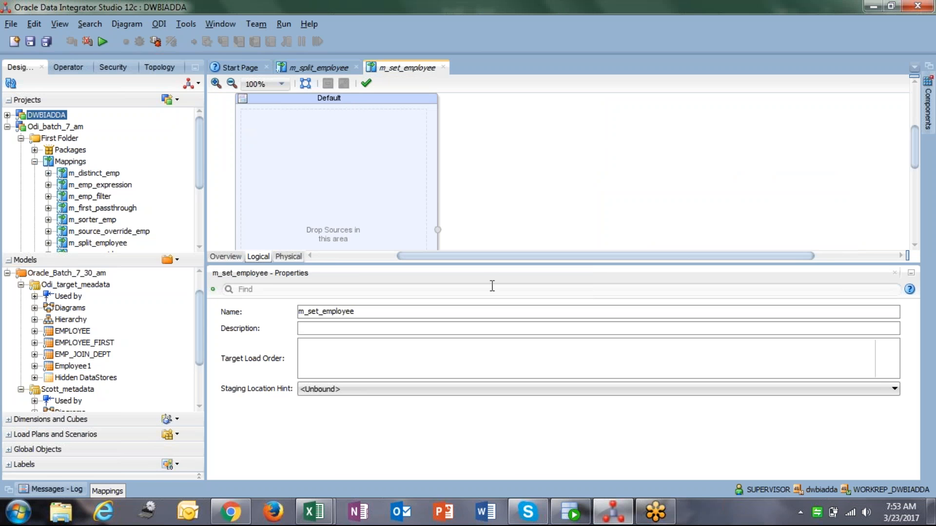
# Delete the Default dataset from the new m_set_employee mapping
pyautogui.click(395, 98)
pyautogui.press('Delete')
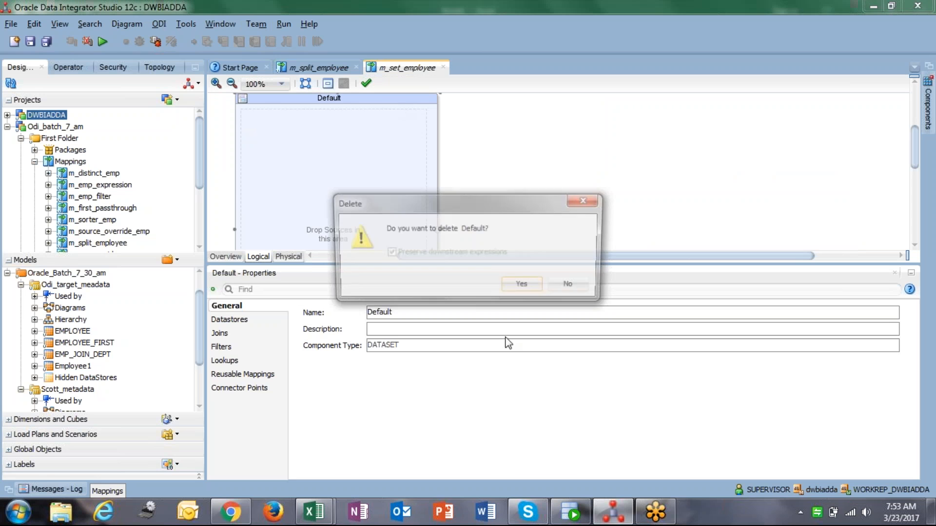
pyautogui.click(523, 288)
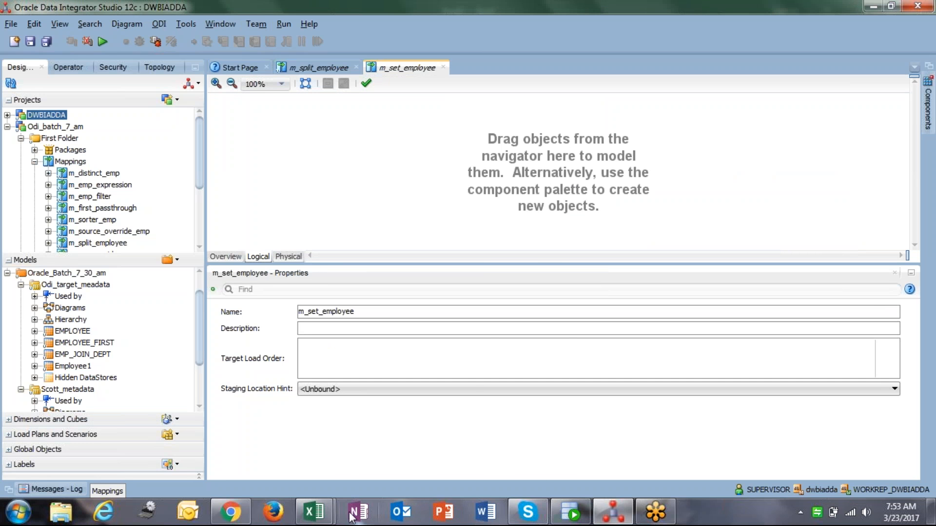
# Switch back to the workbook and label both split outputs "Employee" in J7 and J8
pyautogui.moveTo(317, 509)
pyautogui.click(389, 443)
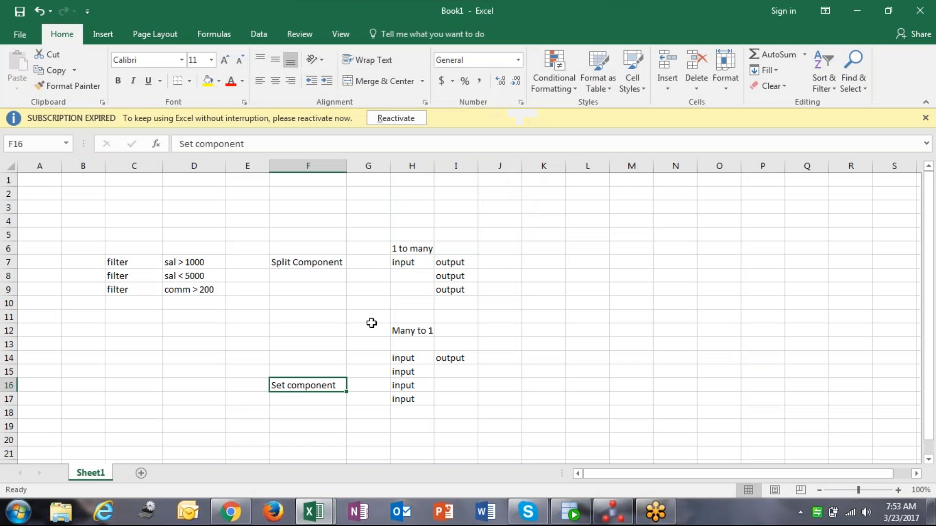
pyautogui.click(498, 263)
pyautogui.write('Emp')
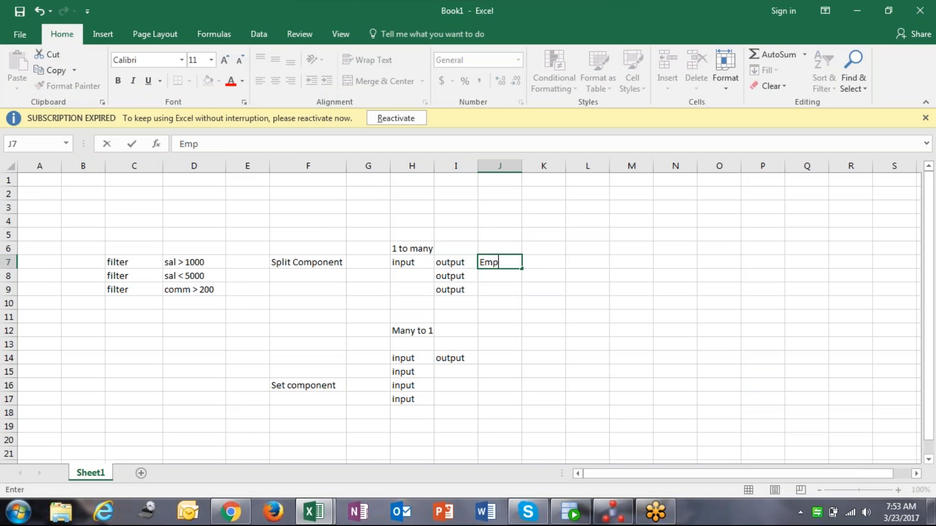
pyautogui.write('loyee')
pyautogui.press('Return')
pyautogui.click(504, 266)
pyautogui.hotkey('ctrl', 'c')
pyautogui.click(505, 278)
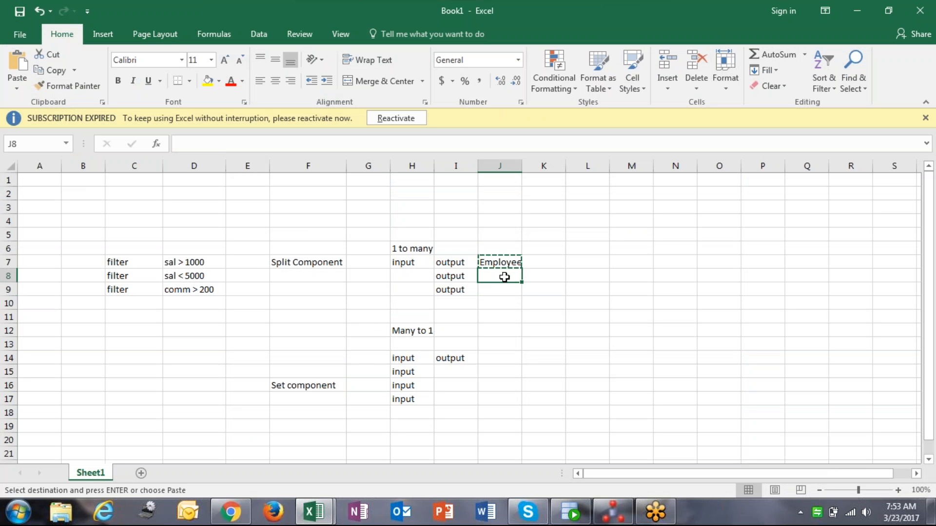
pyautogui.hotkey('ctrl', 'v')
# Enter the set inputs "Emp" in G14 and "Employee" in G15, widening column G
pyautogui.click(366, 360)
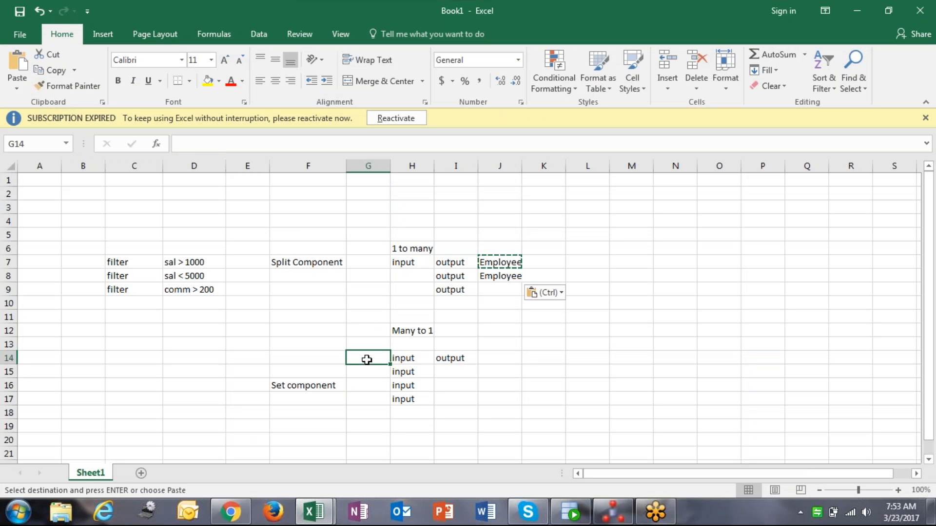
pyautogui.press('Escape')
pyautogui.write('Emp')
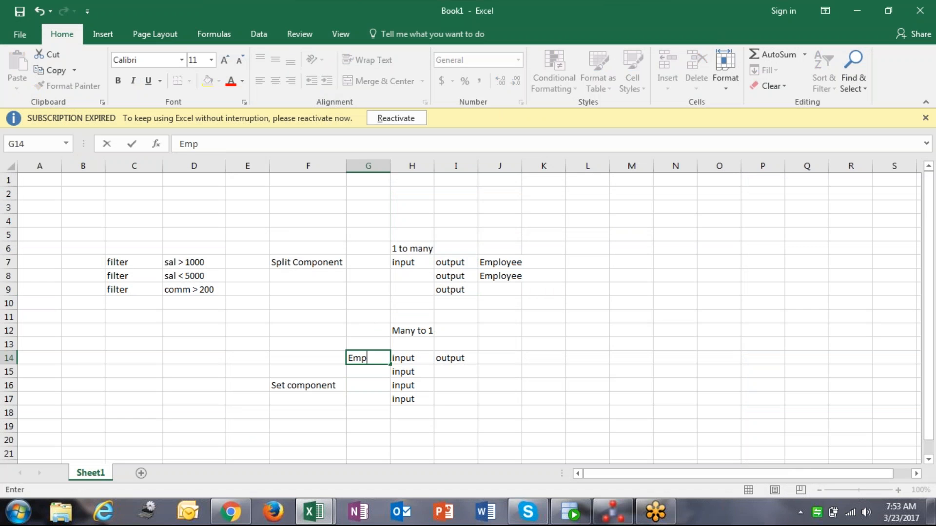
pyautogui.press('Return')
pyautogui.write('Employee')
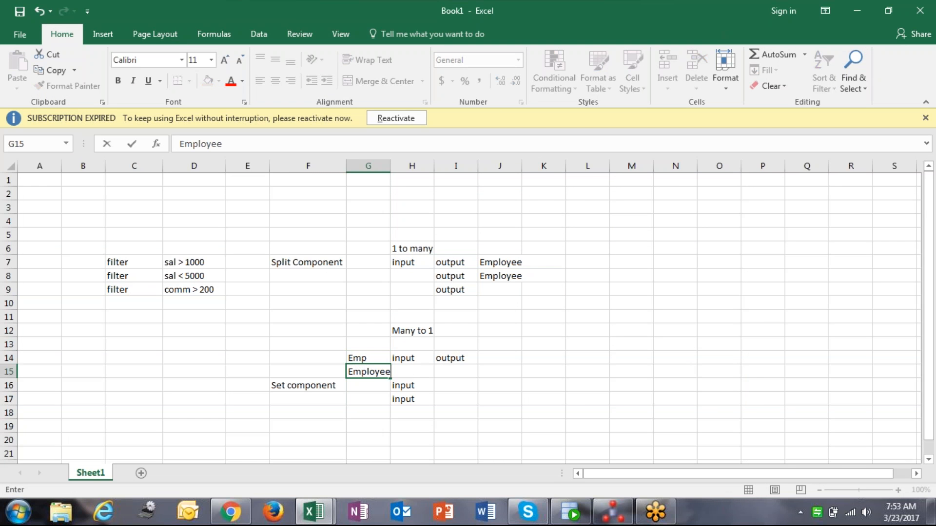
pyautogui.press('Return')
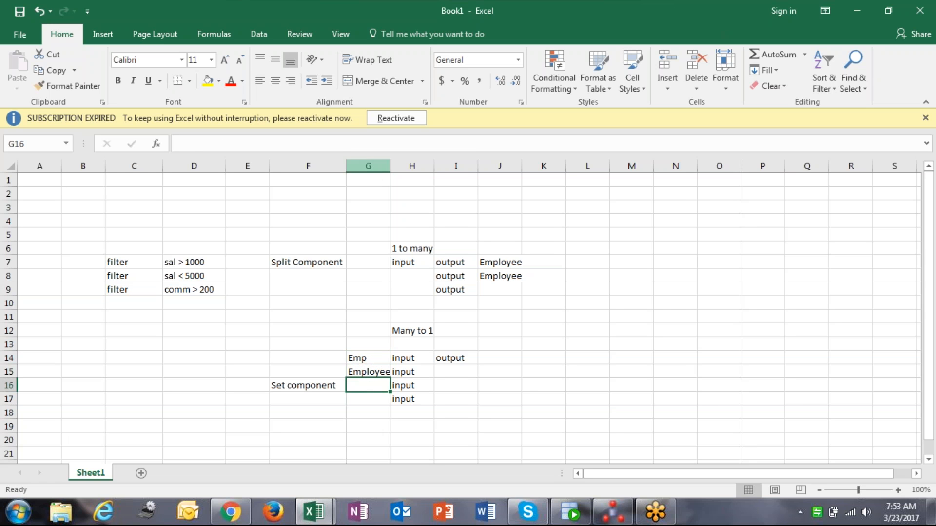
pyautogui.moveTo(390, 163); pyautogui.dragTo(394, 162)
pyautogui.moveTo(378, 361); pyautogui.dragTo(376, 371)
pyautogui.click(454, 371)
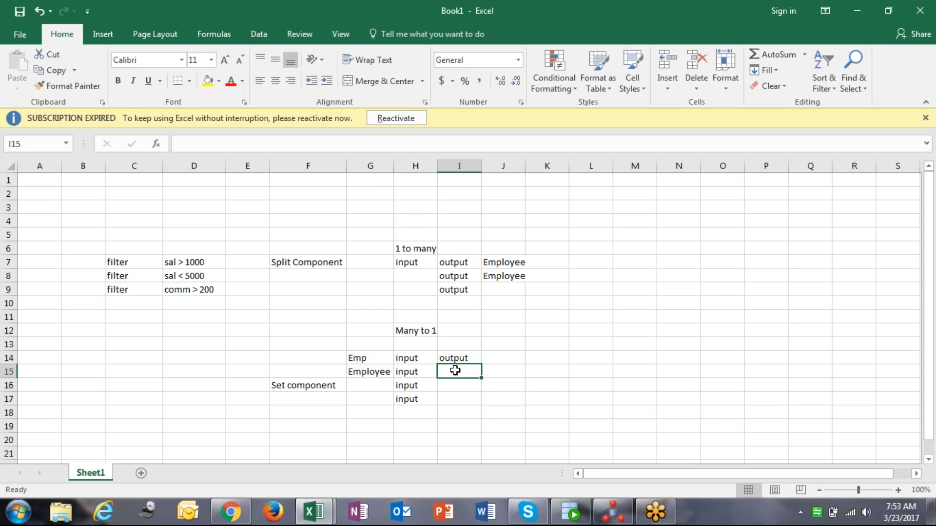
# Enter "Employee" as the set output label in I15
pyautogui.write('Employee')
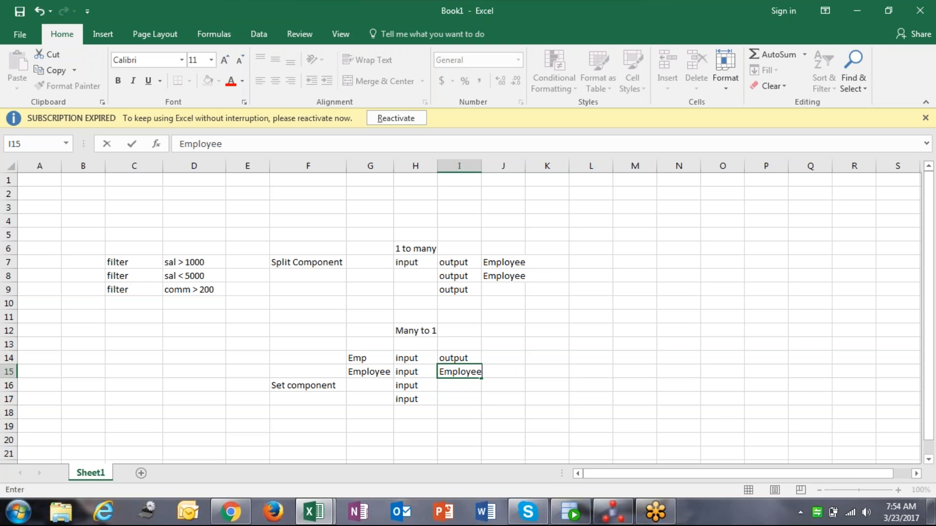
pyautogui.click(471, 356)
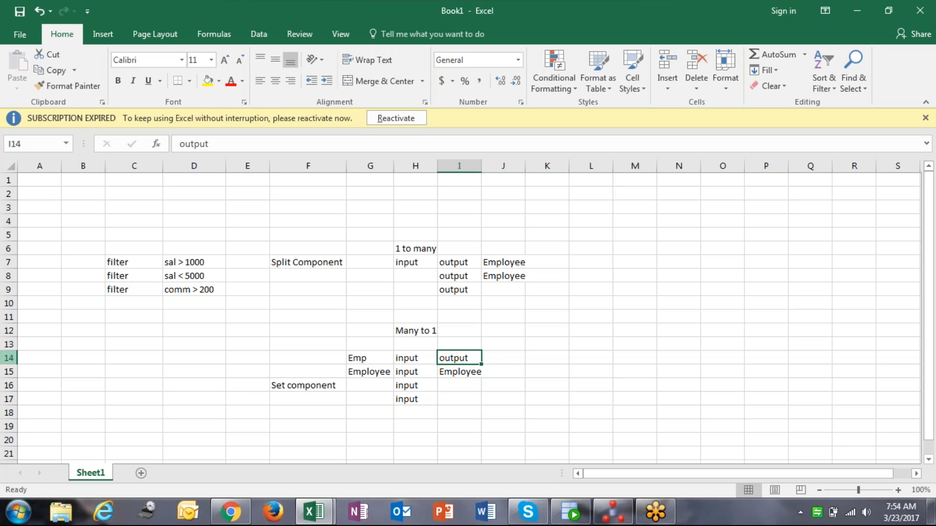
# Switch to ODI and add the Scott_metadata EMP and EMPLOYEE datastores as sources in m_set_employee, stacking them
pyautogui.click(621, 514)
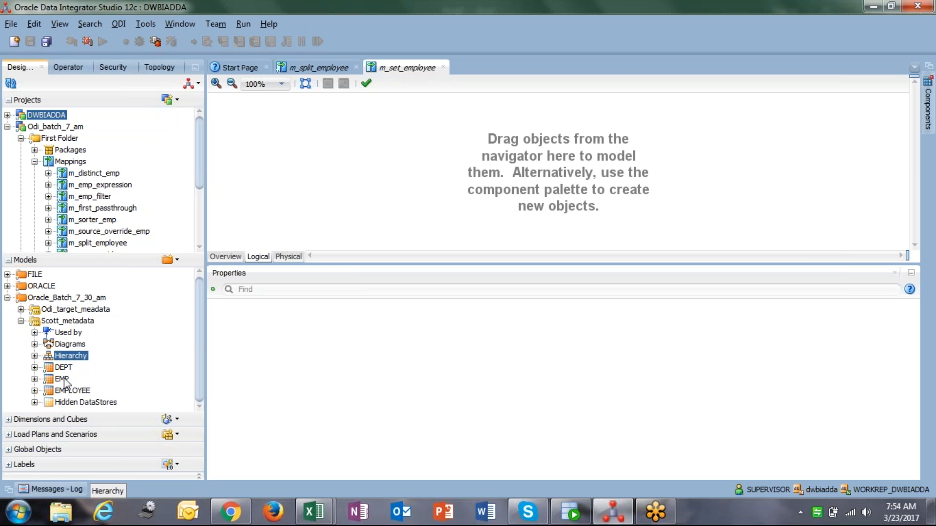
pyautogui.click(63, 380)
pyautogui.moveTo(63, 379); pyautogui.dragTo(273, 146)
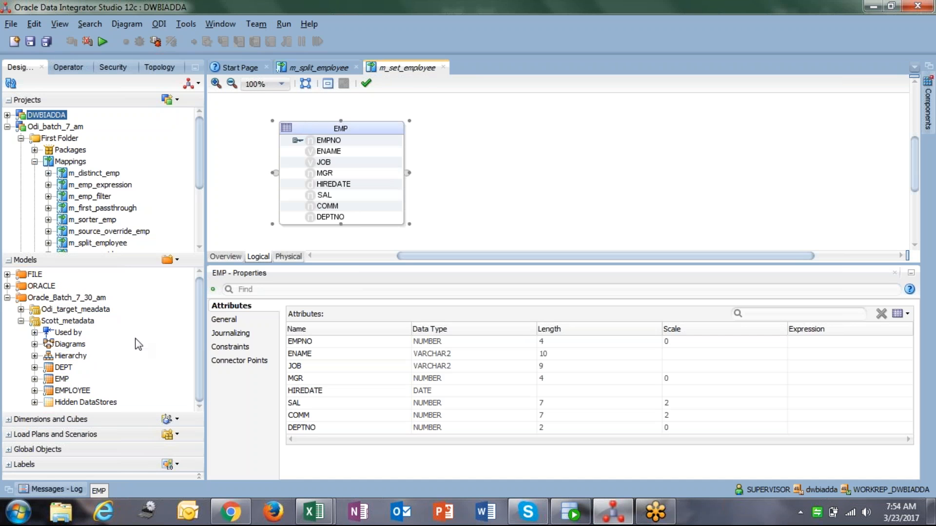
pyautogui.click(74, 390)
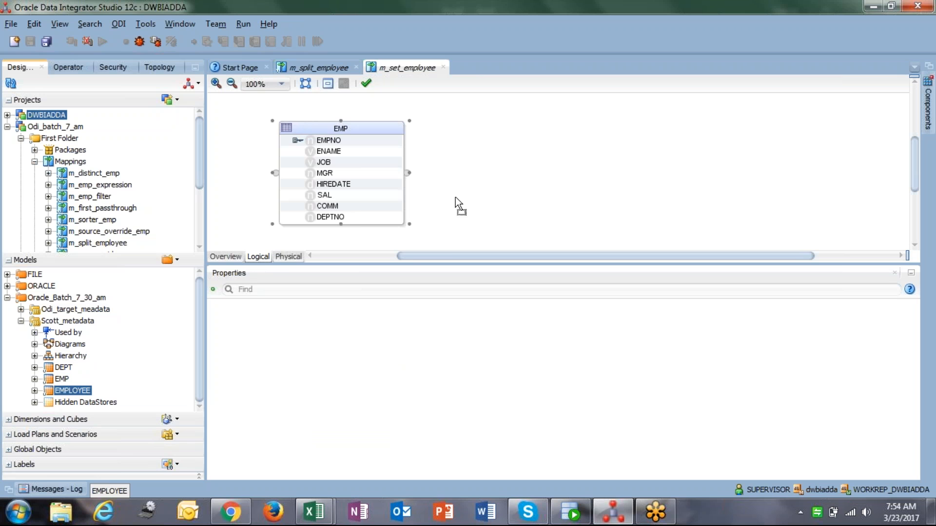
pyautogui.moveTo(455, 197); pyautogui.dragTo(455, 196)
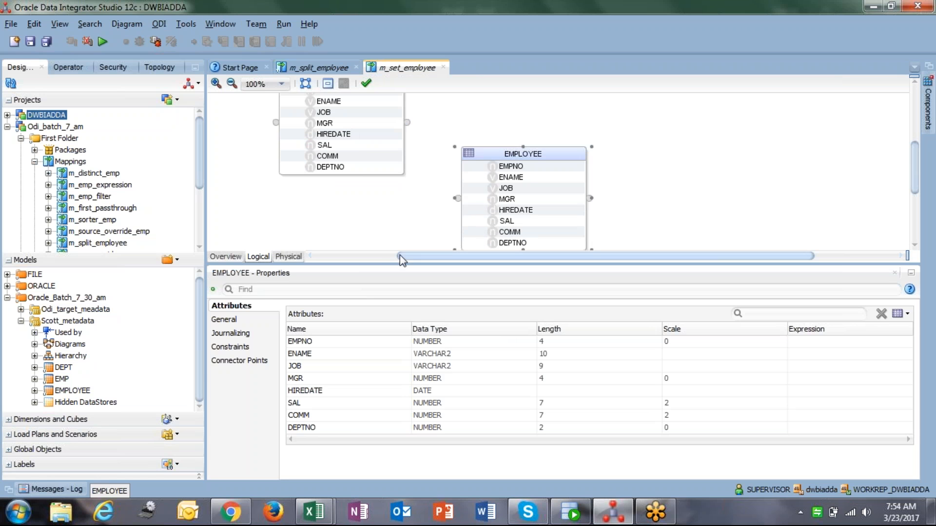
pyautogui.moveTo(378, 264); pyautogui.dragTo(378, 370)
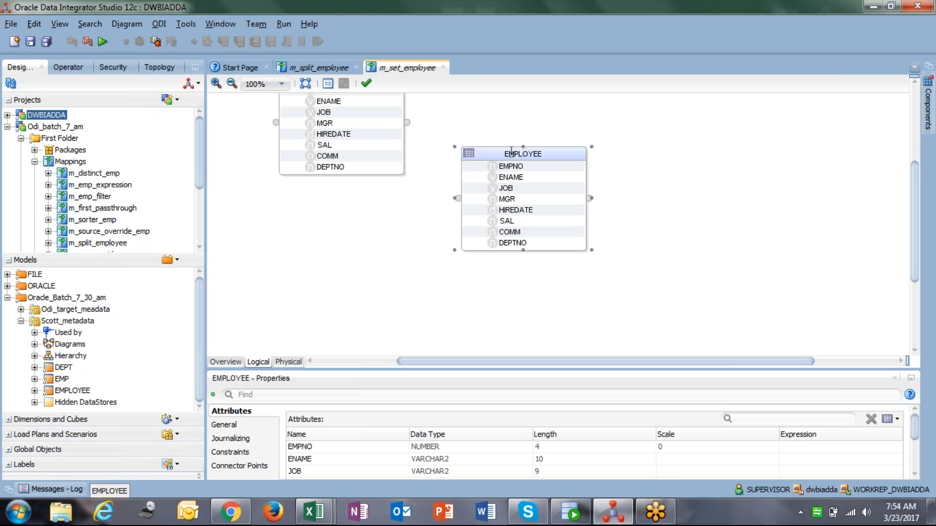
pyautogui.moveTo(499, 151); pyautogui.dragTo(332, 221)
pyautogui.scroll(1, 417, 208)
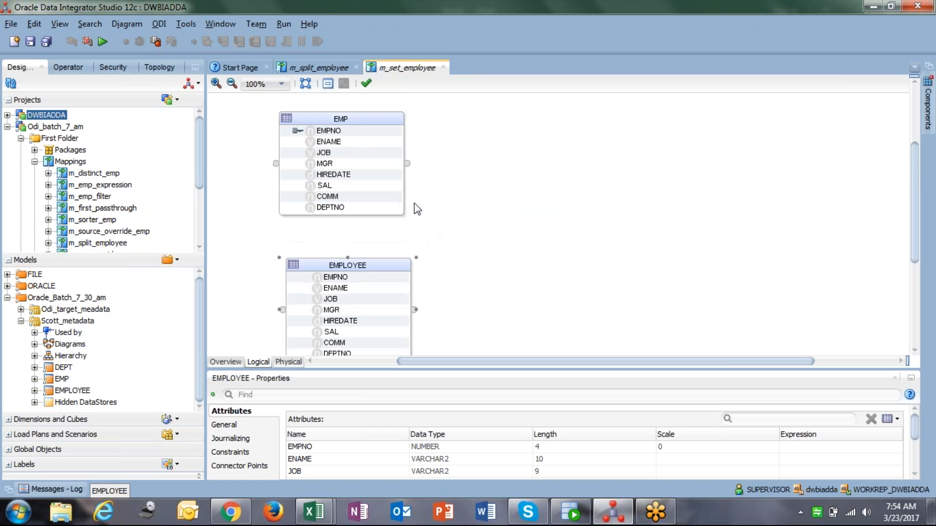
pyautogui.click(283, 260)
pyautogui.click(290, 262)
pyautogui.moveTo(280, 257); pyautogui.dragTo(312, 238)
pyautogui.click(351, 119)
pyautogui.click(279, 113)
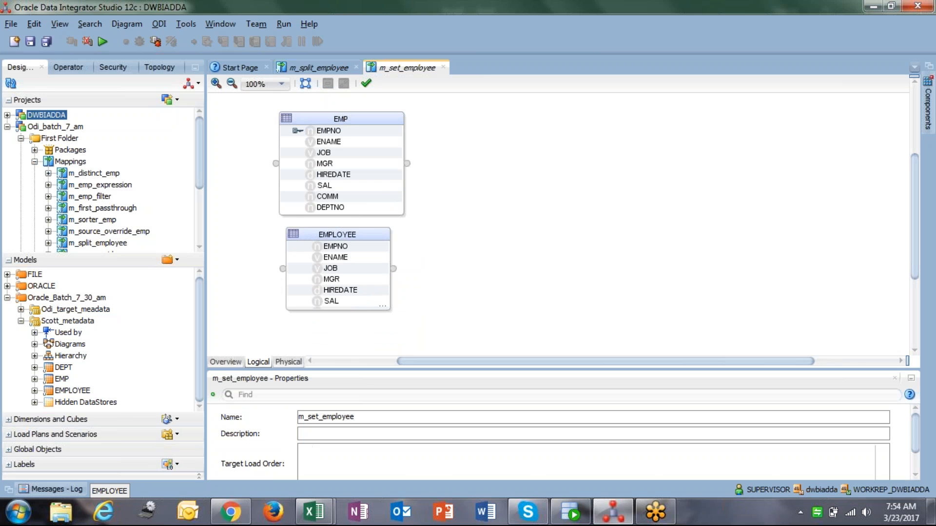
# Add the Odi_target_meadata EMPLOYEE datastore as the target on the canvas's right and enlarge the source EMPLOYEE box
pyautogui.click(21, 309)
pyautogui.click(72, 390)
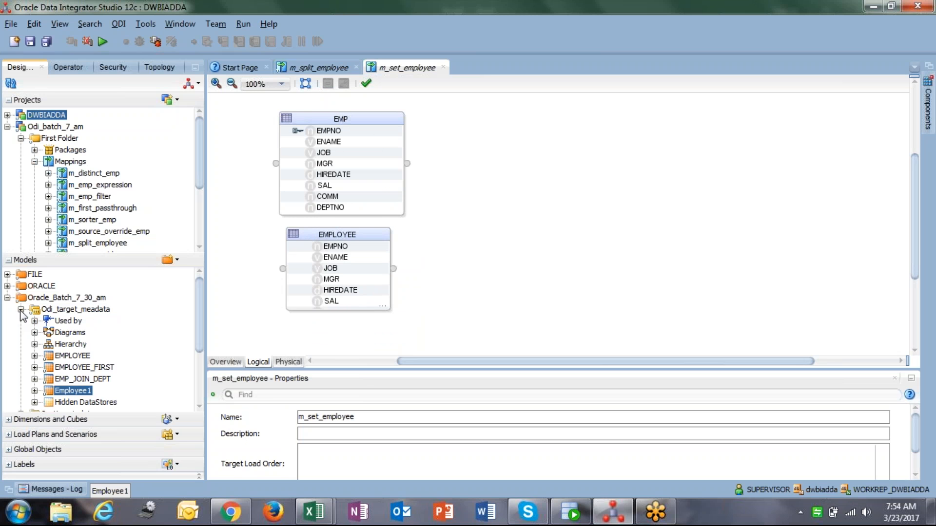
pyautogui.click(78, 356)
pyautogui.moveTo(80, 358); pyautogui.dragTo(653, 146)
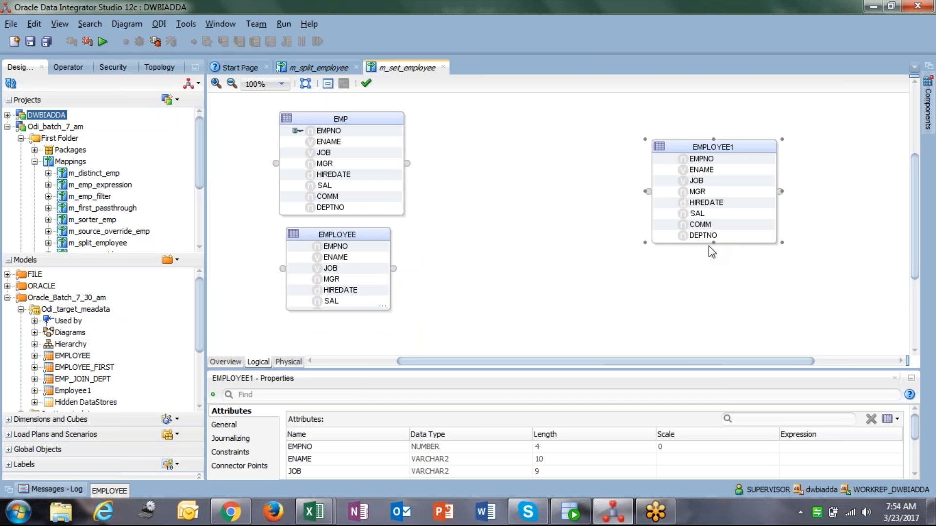
pyautogui.moveTo(712, 245); pyautogui.dragTo(715, 280)
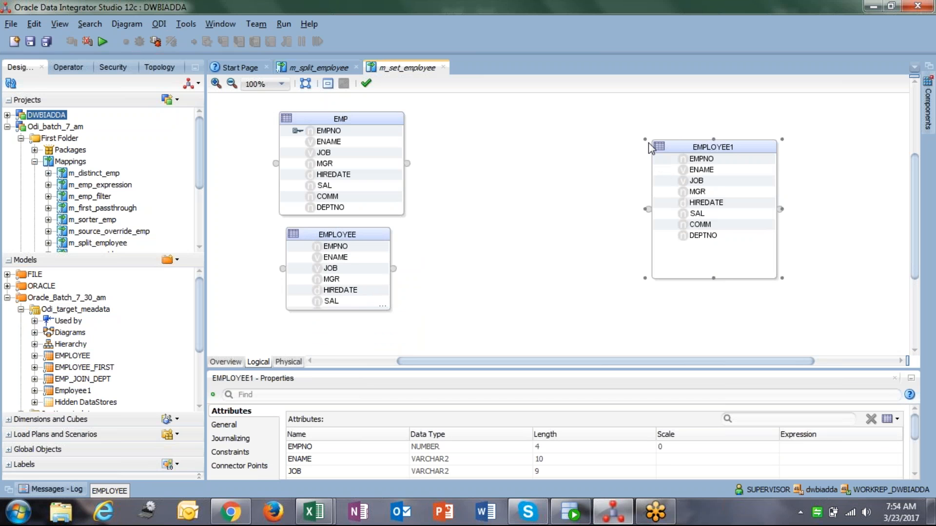
pyautogui.moveTo(648, 143); pyautogui.dragTo(642, 118)
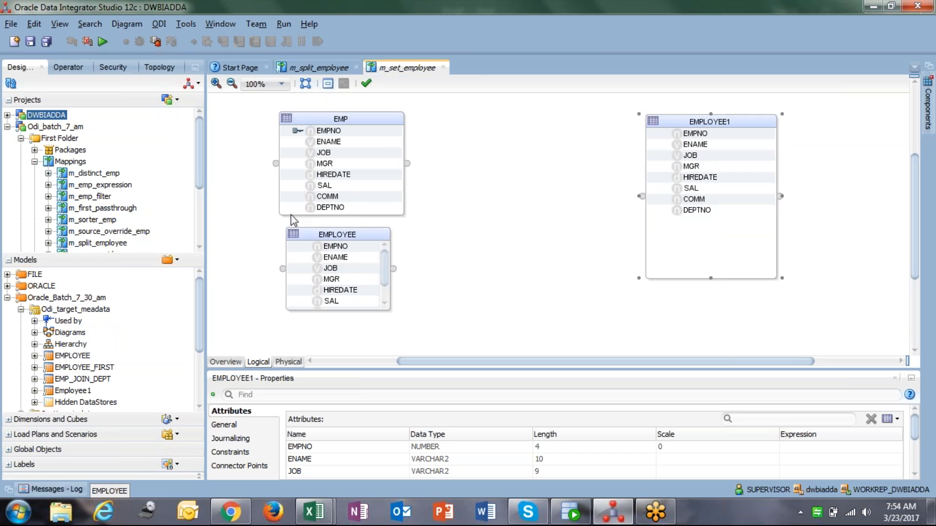
pyautogui.click(290, 231)
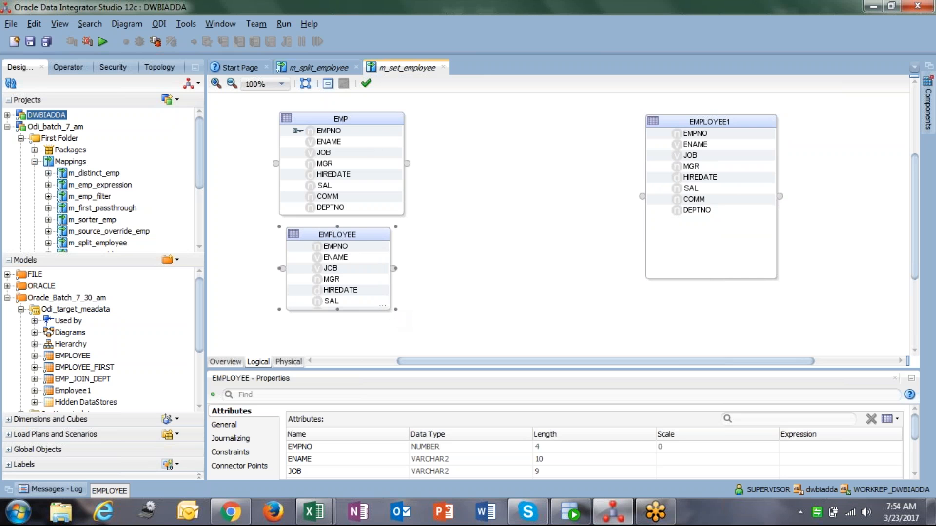
pyautogui.moveTo(394, 310); pyautogui.dragTo(418, 333)
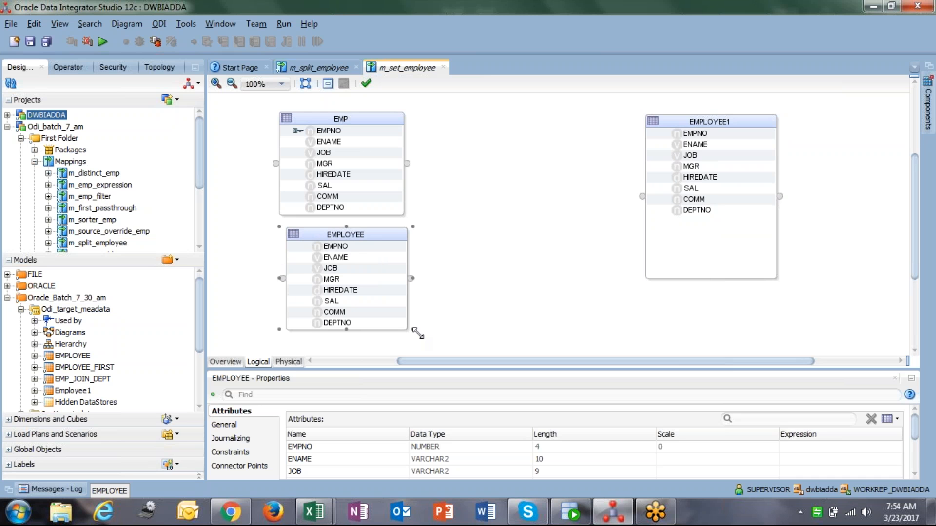
# Place a Set component between the sources and the target
pyautogui.click(927, 107)
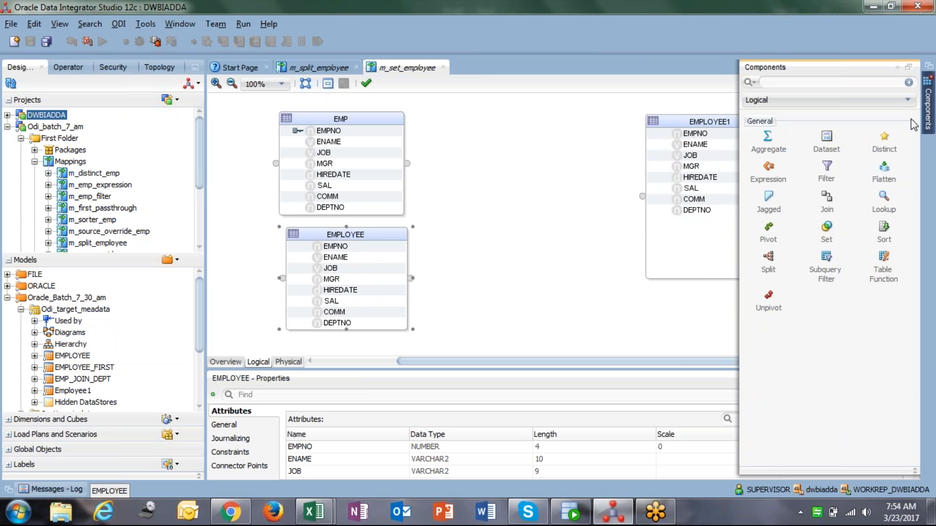
pyautogui.click(831, 239)
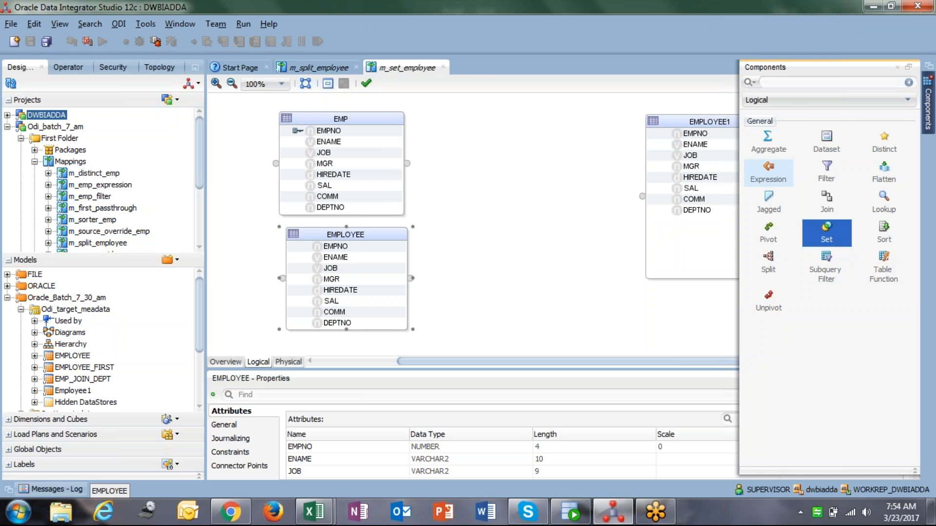
pyautogui.click(512, 146)
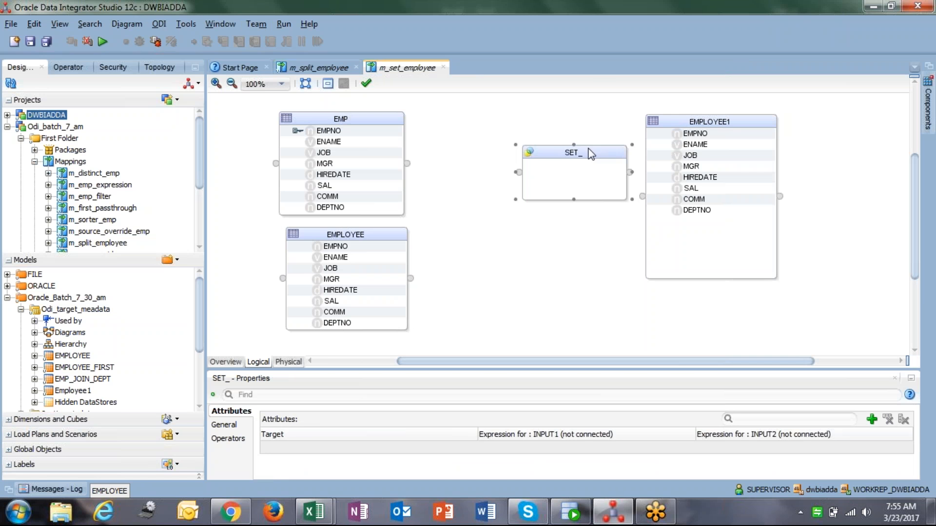
pyautogui.moveTo(575, 152); pyautogui.dragTo(522, 149)
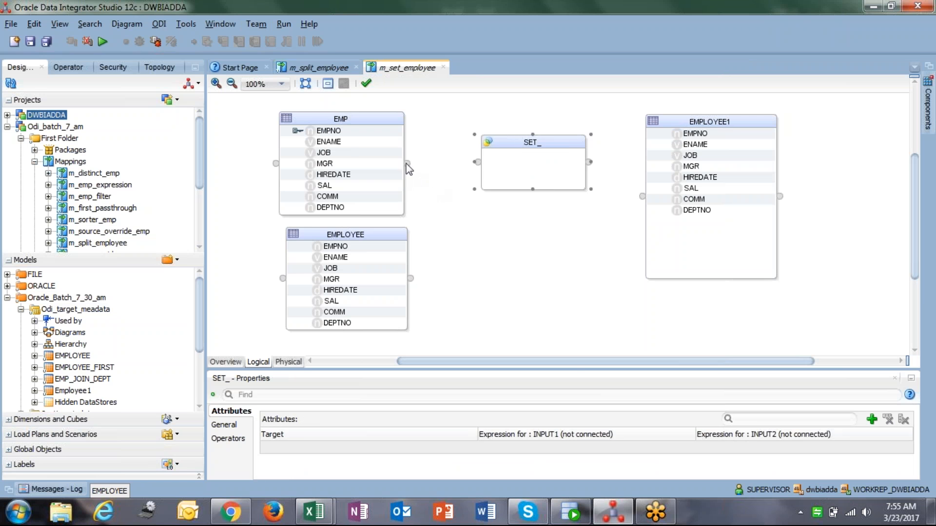
# Connect EMP to the Set component's INPUT1, matching attributes by position
pyautogui.moveTo(408, 164); pyautogui.dragTo(478, 163)
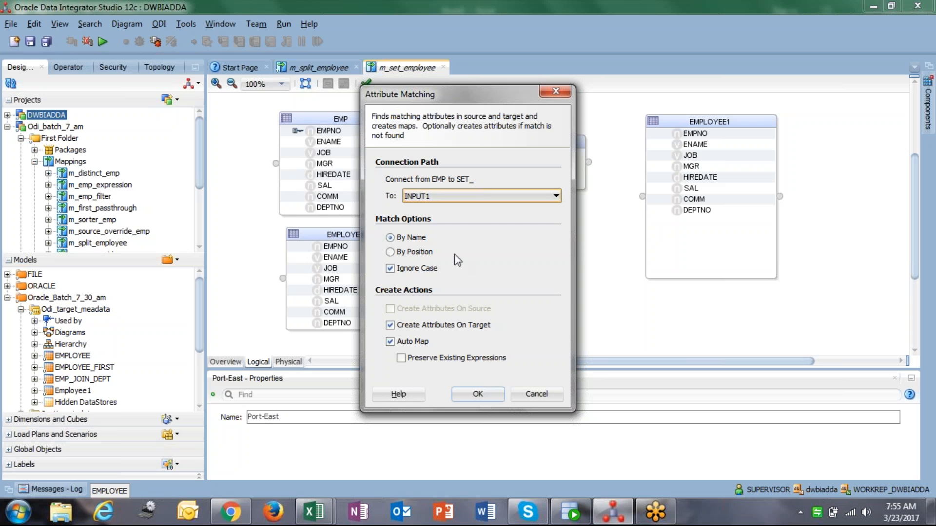
pyautogui.click(417, 198)
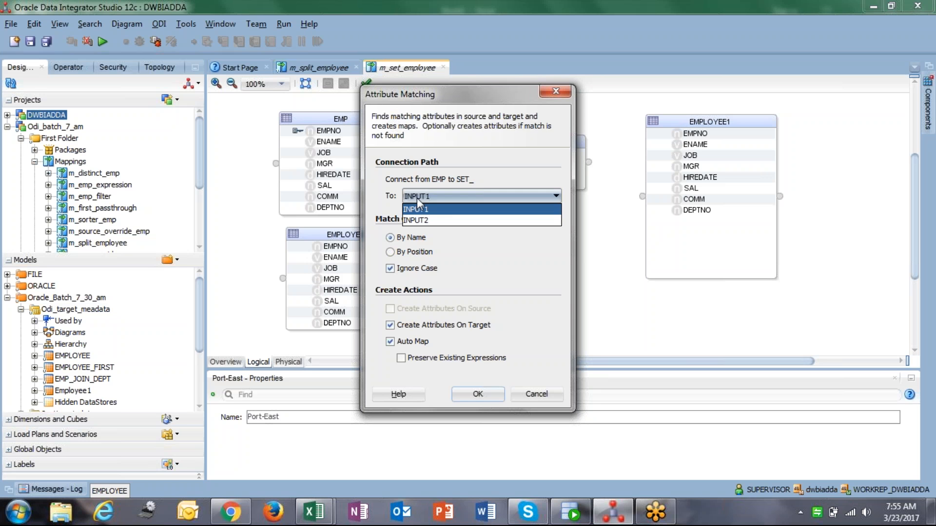
pyautogui.click(418, 209)
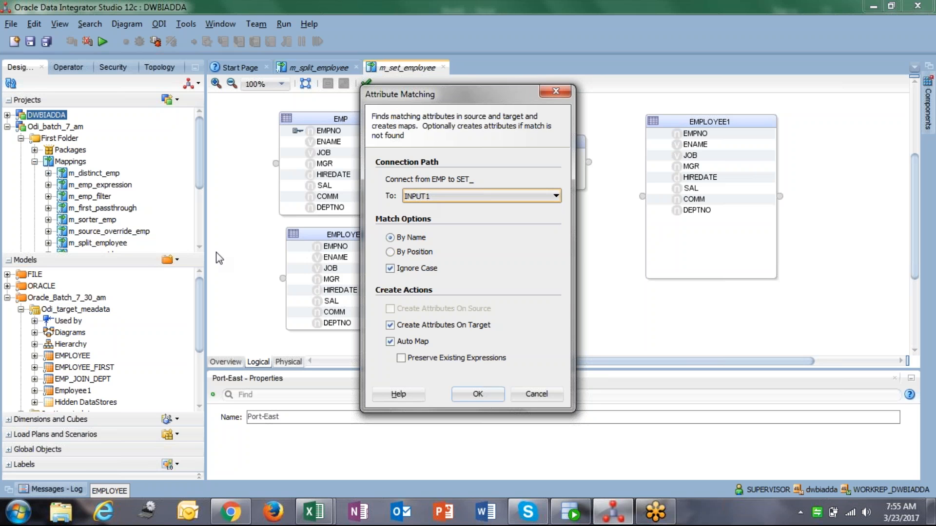
pyautogui.click(437, 197)
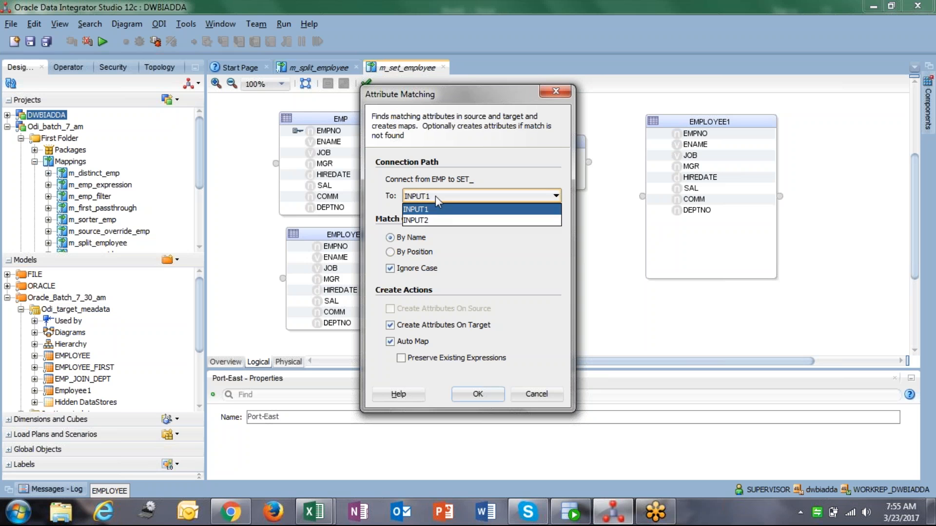
pyautogui.click(435, 196)
pyautogui.click(388, 255)
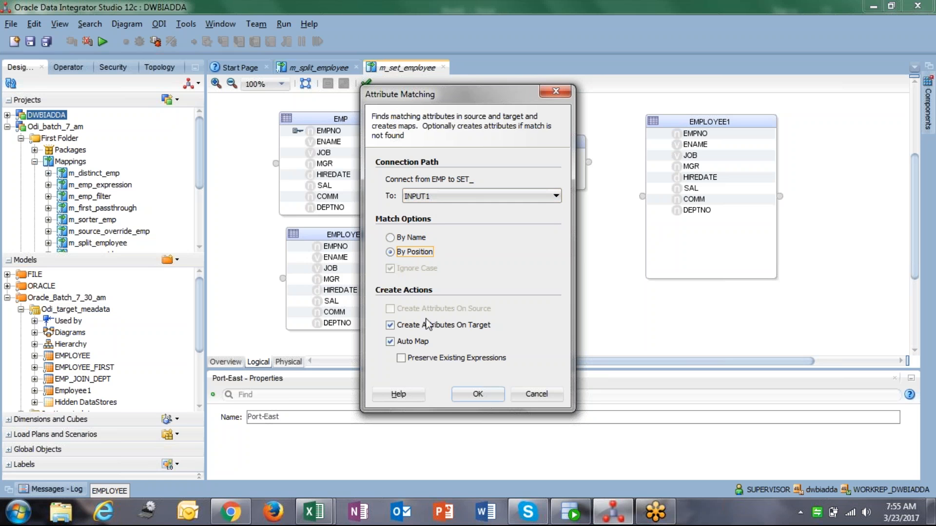
pyautogui.click(497, 395)
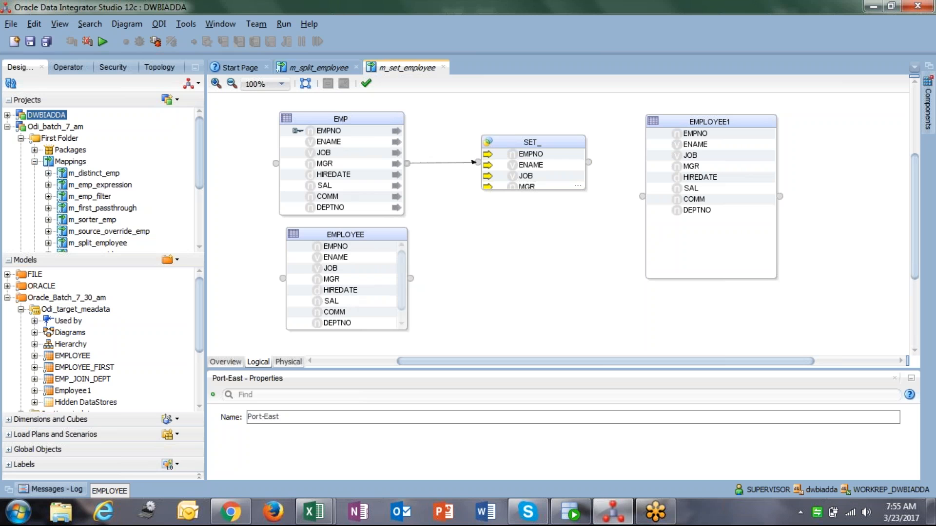
# Enlarge the Set component and connect the source EMPLOYEE to its INPUT2, matching attributes by position
pyautogui.click(530, 187)
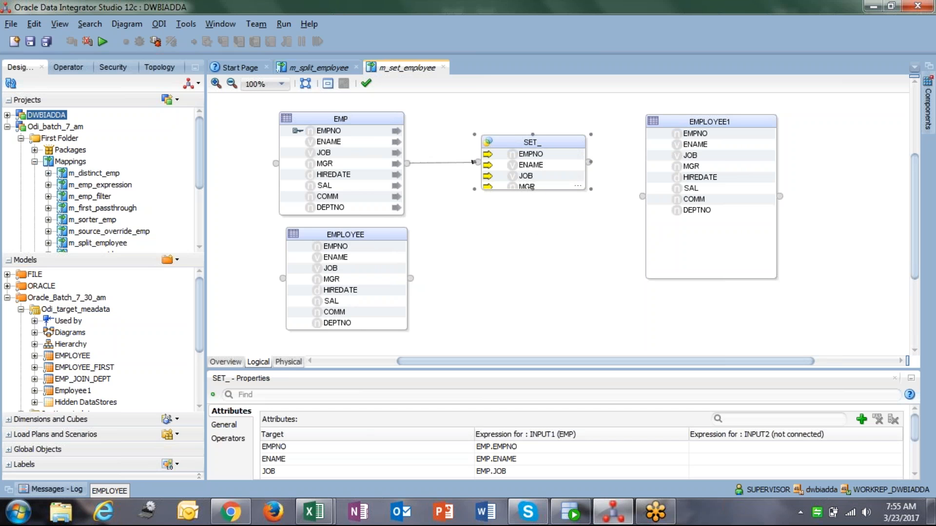
pyautogui.moveTo(531, 188); pyautogui.dragTo(536, 256)
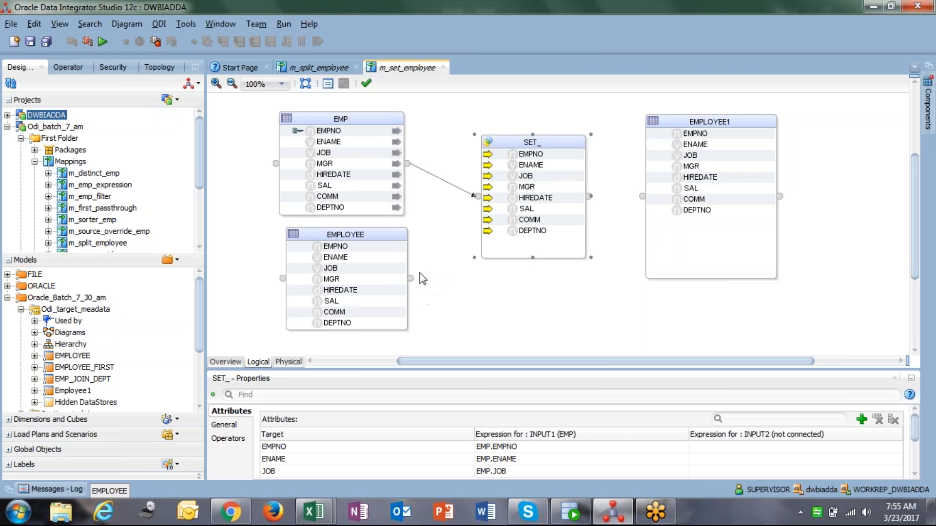
pyautogui.moveTo(411, 279); pyautogui.dragTo(473, 202)
pyautogui.moveTo(479, 199); pyautogui.dragTo(481, 199)
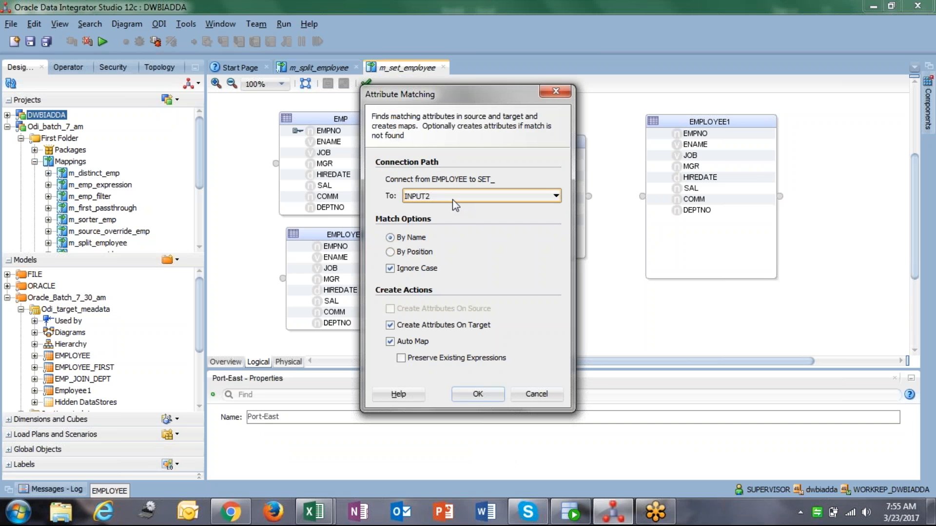
pyautogui.click(453, 200)
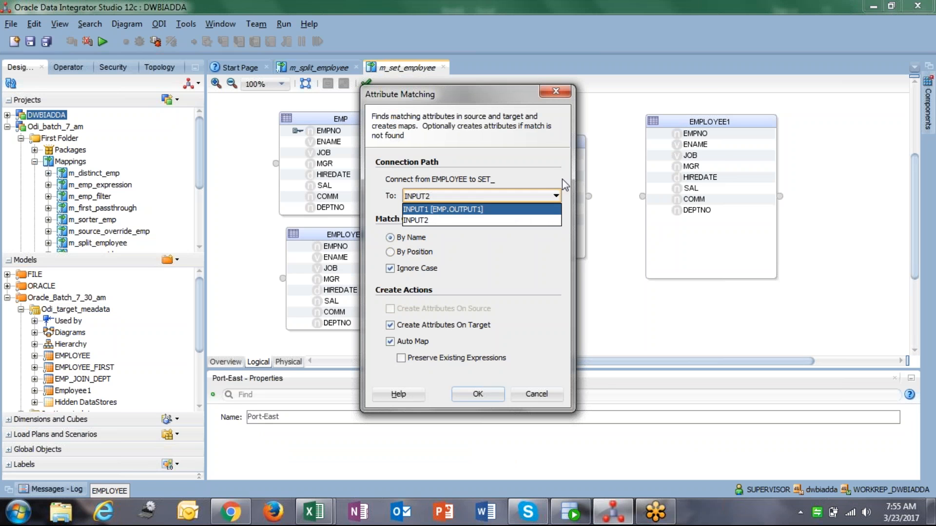
pyautogui.click(419, 252)
pyautogui.click(463, 392)
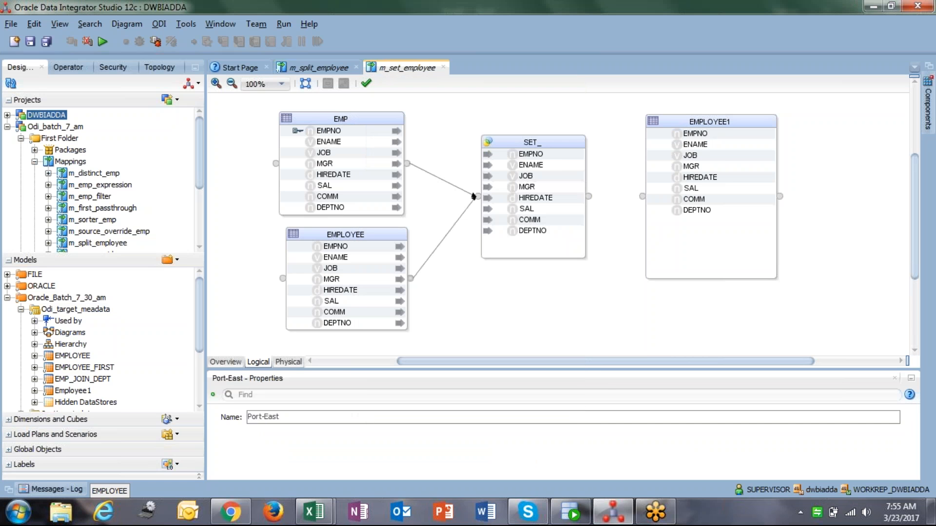
# Inspect each Set attribute's INPUT1 and INPUT2 expressions
pyautogui.click(559, 154)
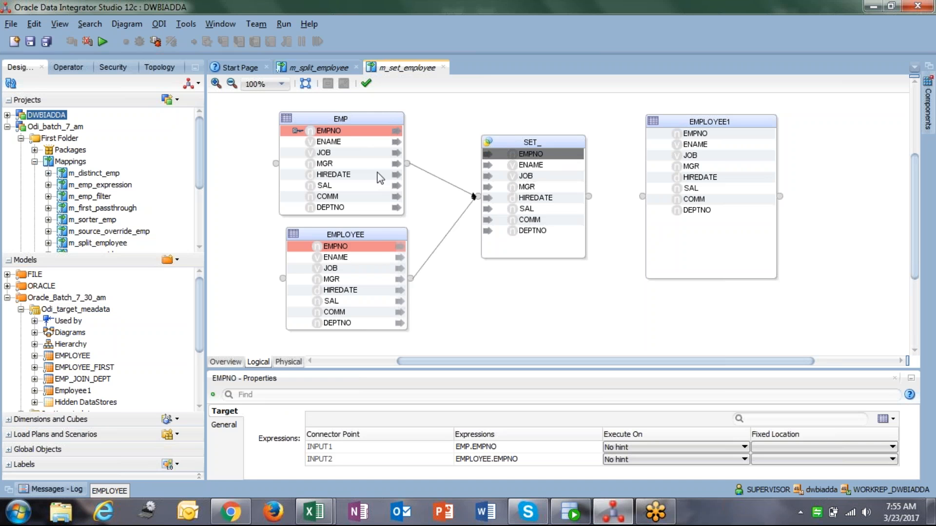
pyautogui.click(531, 166)
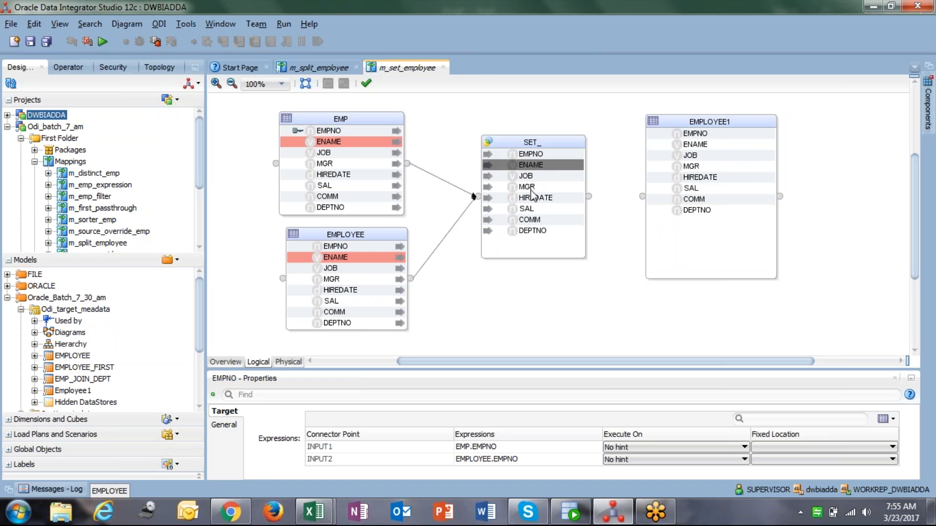
pyautogui.click(538, 176)
pyautogui.click(544, 187)
pyautogui.click(545, 198)
pyautogui.click(545, 210)
pyautogui.click(545, 219)
pyautogui.click(544, 230)
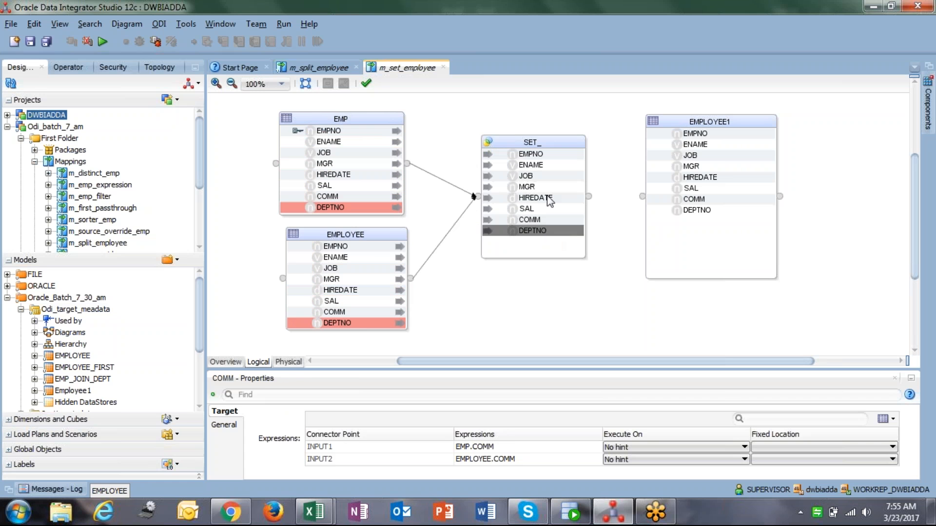
# Map every Set output attribute onto the matching EMPLOYEE1 target attribute
pyautogui.moveTo(354, 234)
pyautogui.mouseDown()
pyautogui.moveTo(316, 235)
pyautogui.moveTo(344, 235)
pyautogui.mouseUp()
pyautogui.moveTo(326, 126); pyautogui.dragTo(312, 122)
pyautogui.moveTo(530, 188); pyautogui.dragTo(702, 168)
pyautogui.moveTo(520, 201); pyautogui.dragTo(683, 192)
pyautogui.moveTo(537, 218); pyautogui.dragTo(702, 211)
pyautogui.moveTo(528, 243); pyautogui.dragTo(658, 223)
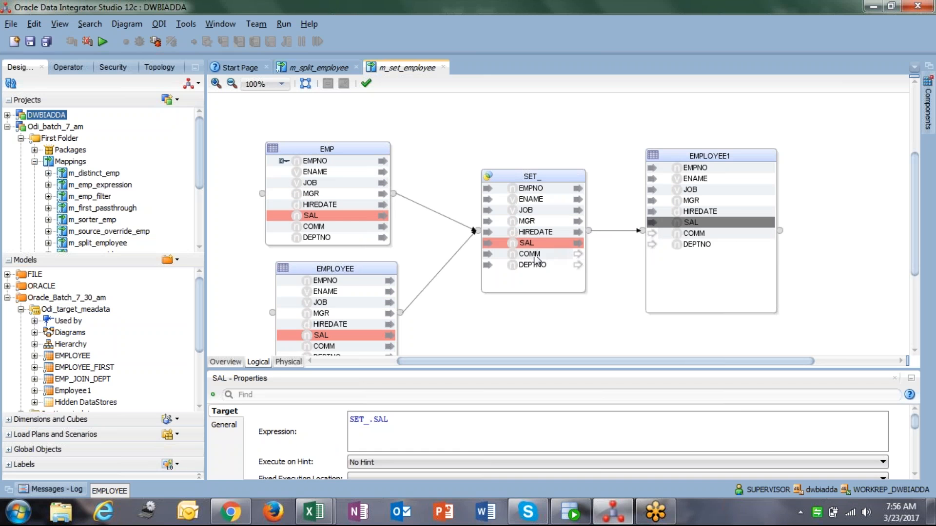
pyautogui.click(516, 257)
pyautogui.moveTo(516, 261); pyautogui.dragTo(672, 236)
pyautogui.moveTo(516, 265); pyautogui.dragTo(681, 247)
pyautogui.click(563, 307)
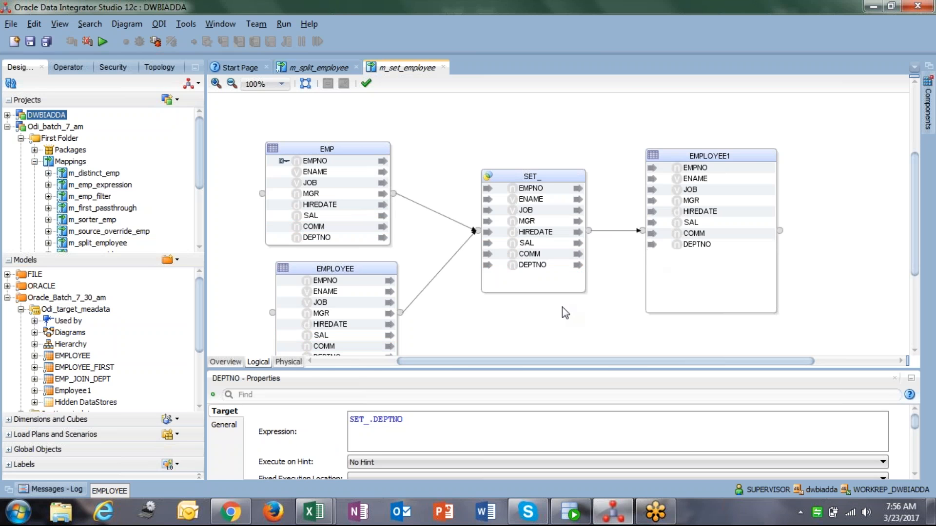
# Try setting the Execute On hint of the Set's EMPNO INPUT1 expression to Source, then revert to No hint
pyautogui.scroll(-1, 563, 307)
pyautogui.click(548, 168)
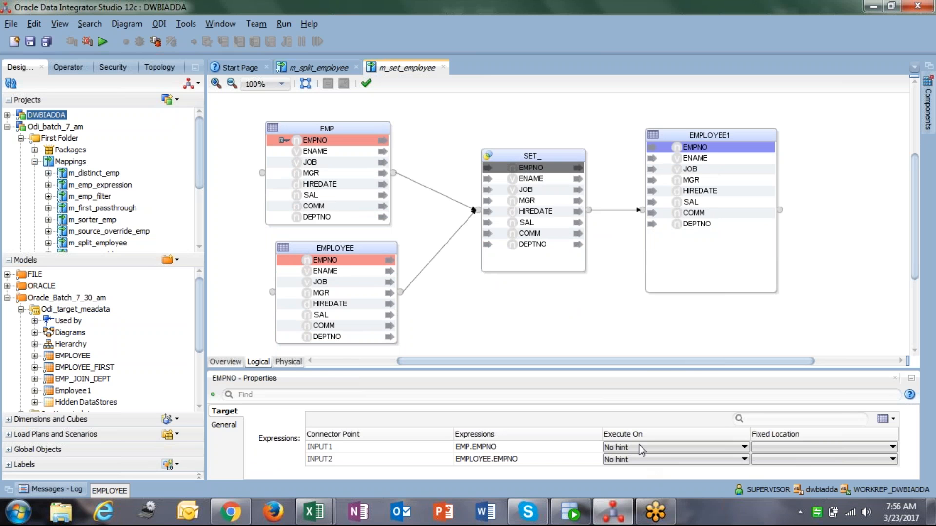
pyautogui.click(641, 447)
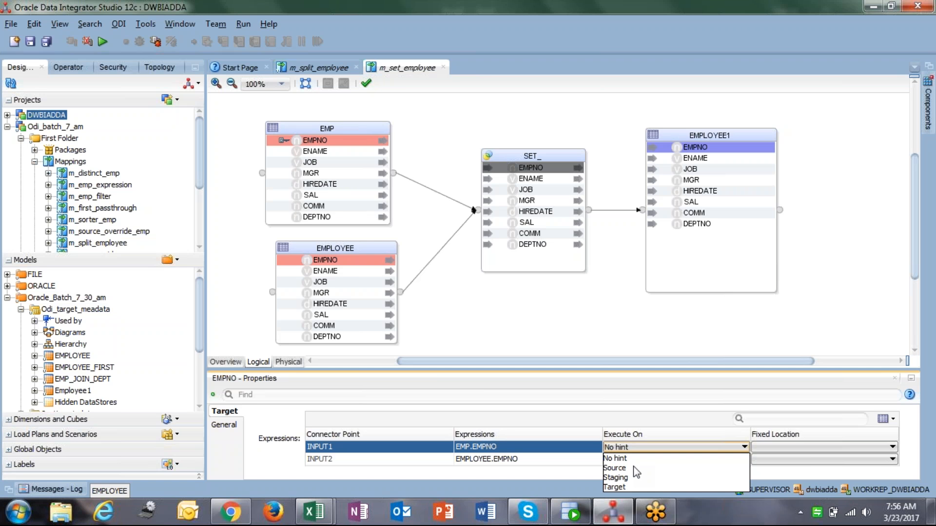
pyautogui.click(614, 468)
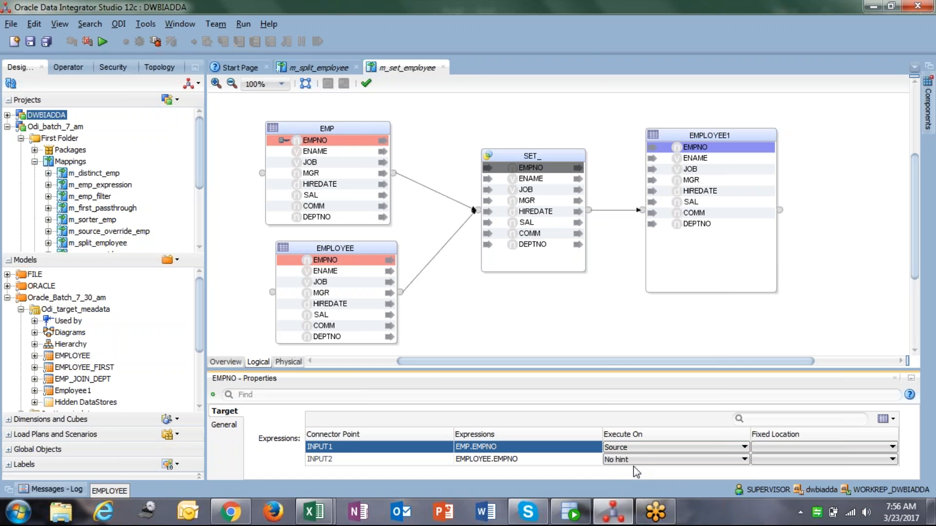
pyautogui.click(642, 446)
pyautogui.click(627, 459)
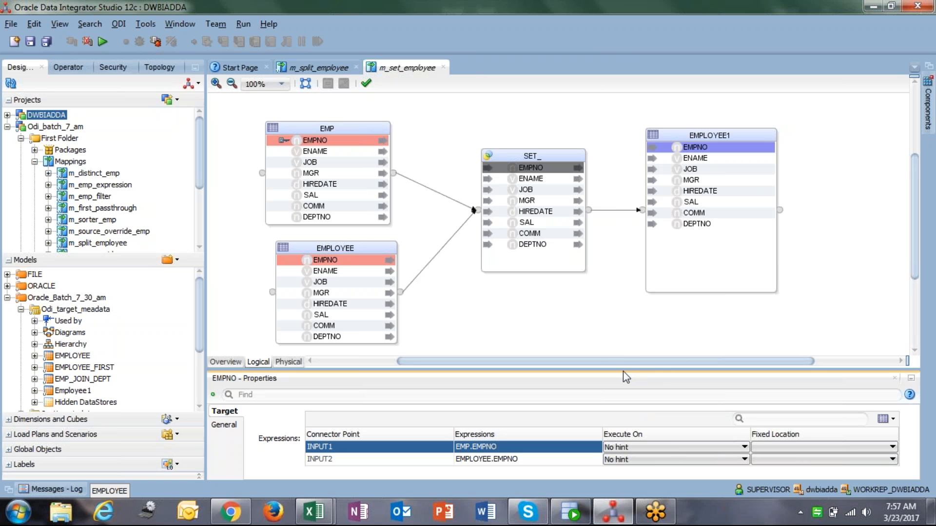
# Rearrange the EMP and EMPLOYEE source datastores closer together on the m_set_employee mapping canvas
pyautogui.moveTo(623, 371); pyautogui.dragTo(623, 330)
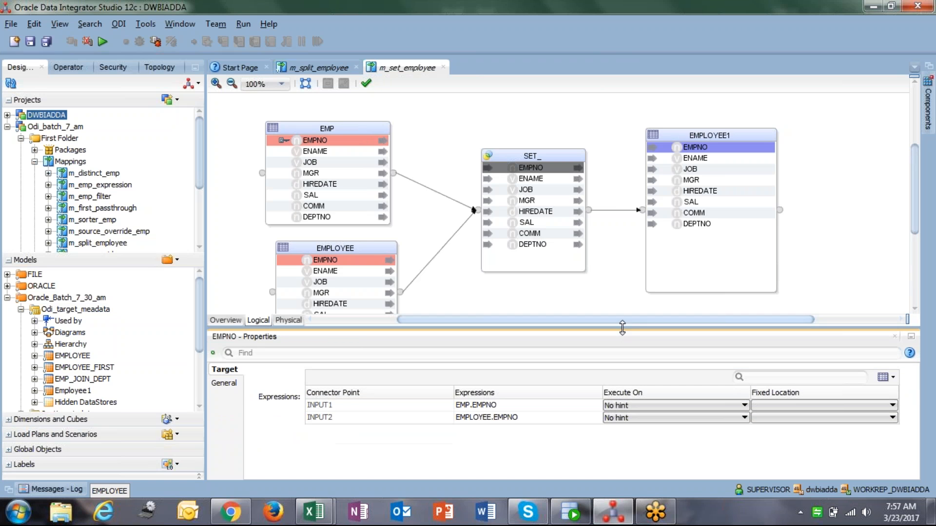
pyautogui.click(641, 406)
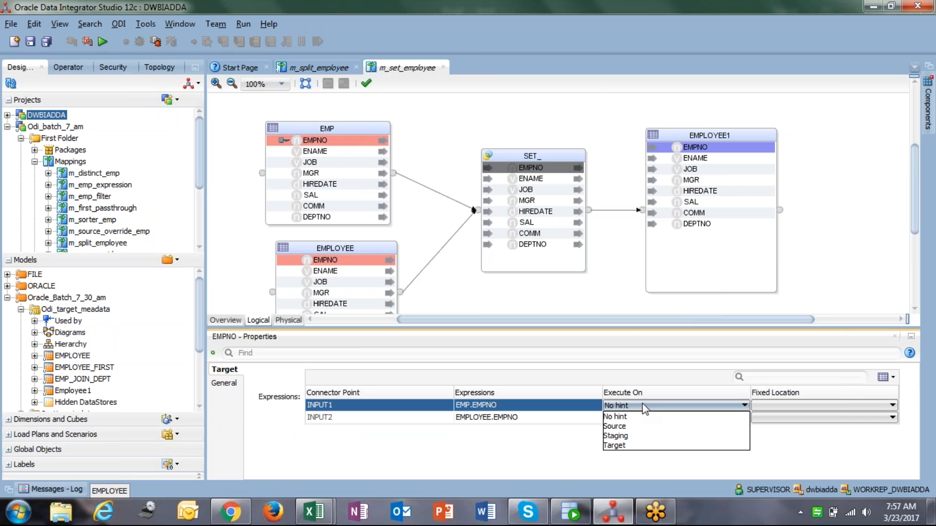
pyautogui.click(530, 153)
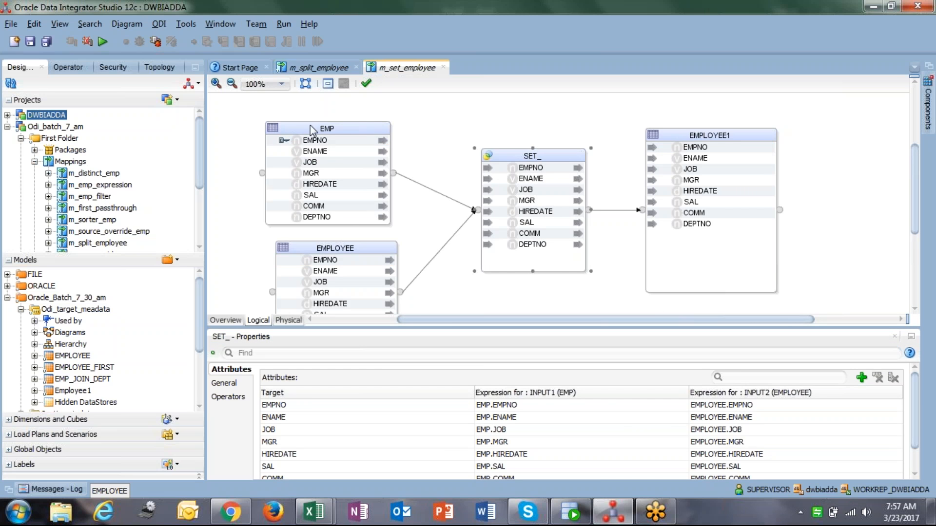
pyautogui.moveTo(308, 130); pyautogui.dragTo(338, 127)
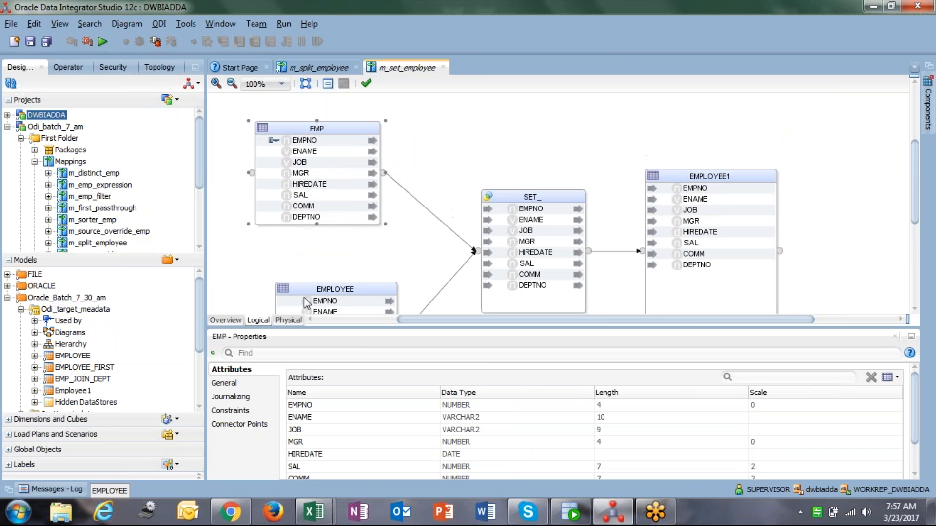
pyautogui.moveTo(302, 290); pyautogui.dragTo(282, 249)
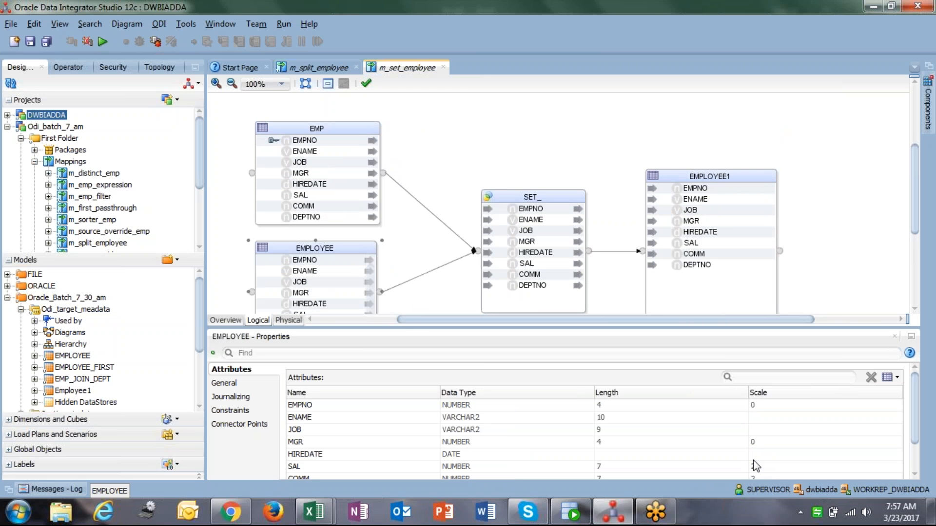
pyautogui.click(478, 183)
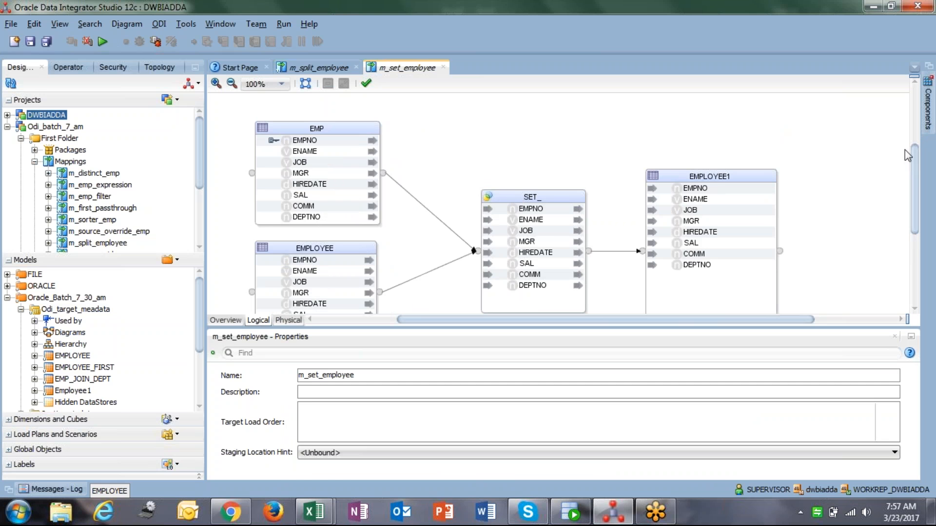
pyautogui.moveTo(917, 182); pyautogui.dragTo(914, 197)
# Open the Set component's operator settings and review its INPUT1 and INPUT2 connector points
pyautogui.click(547, 146)
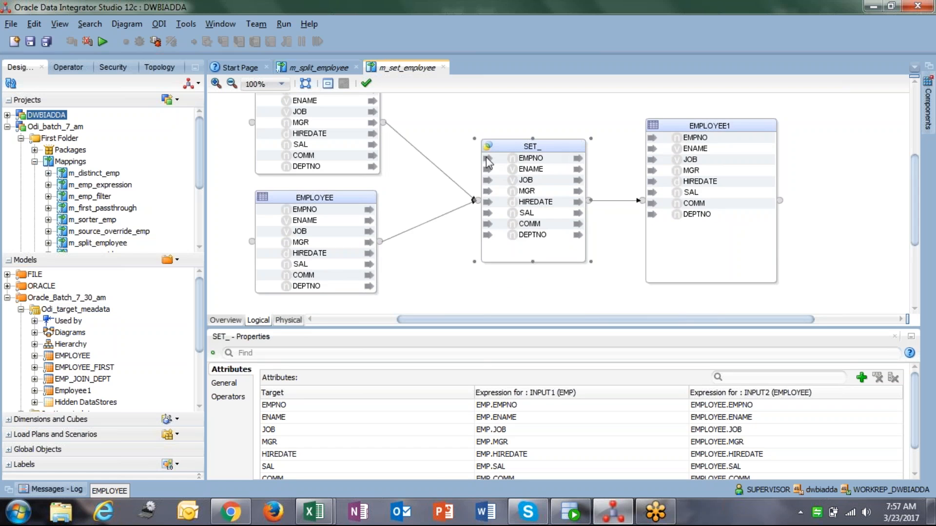
pyautogui.click(233, 383)
pyautogui.click(238, 397)
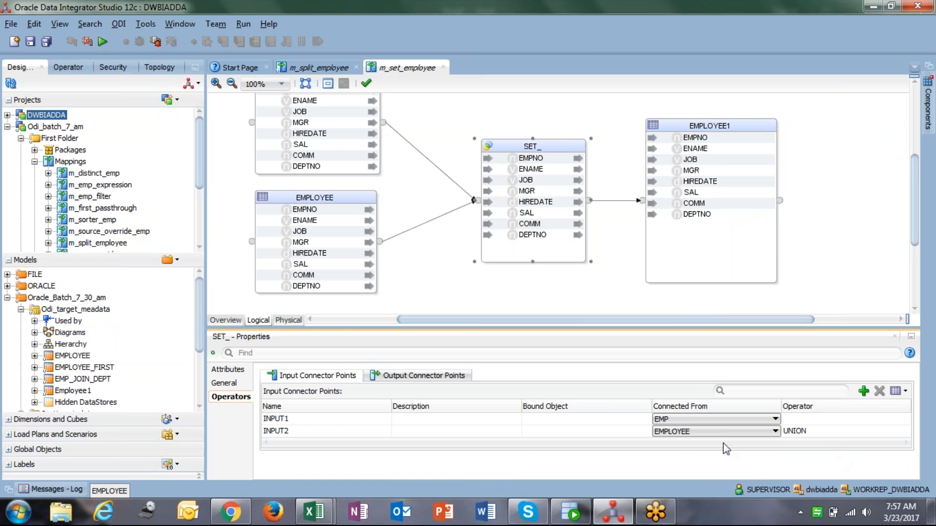
pyautogui.click(301, 421)
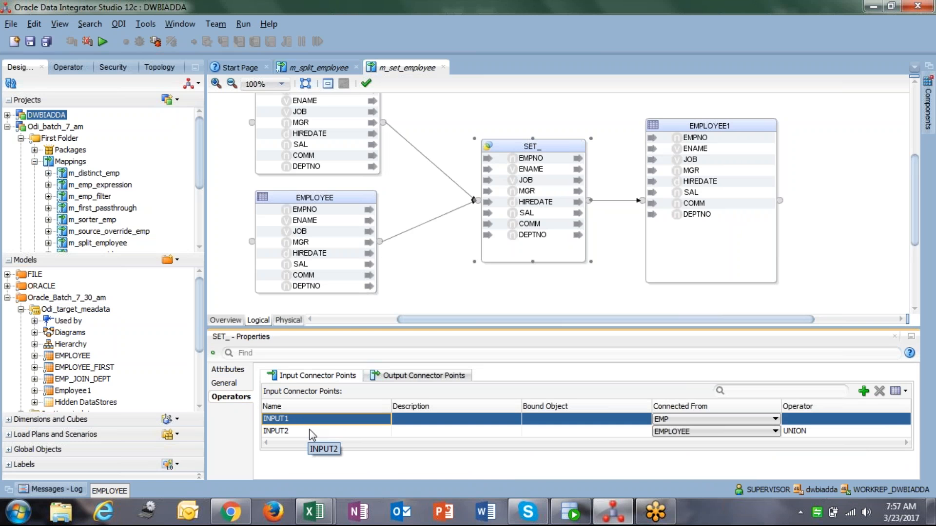
pyautogui.click(310, 433)
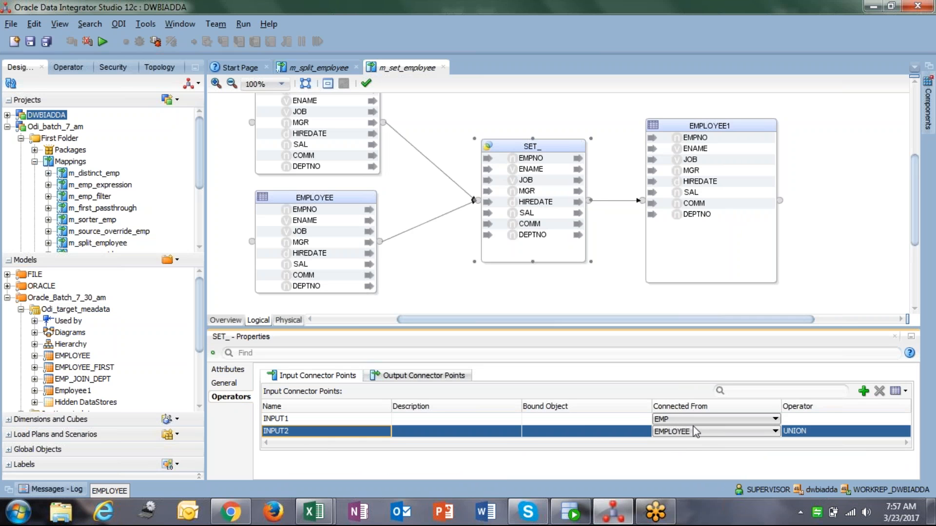
# Choose UNION as the set operator for the Set's INPUT2 connector point
pyautogui.click(846, 417)
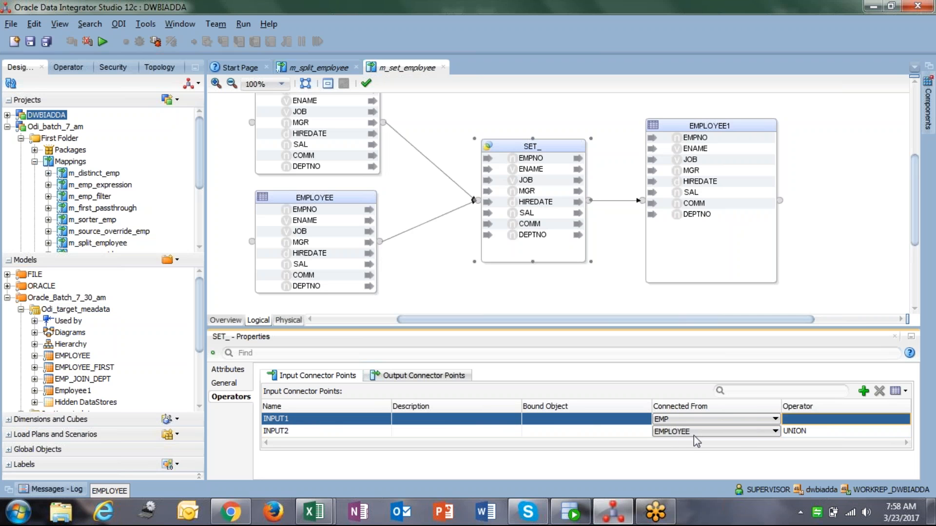
pyautogui.click(858, 436)
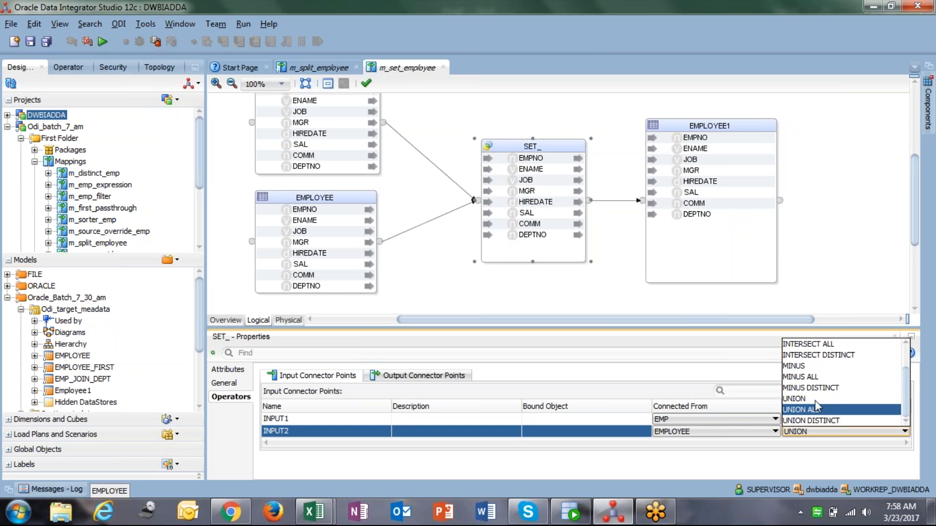
pyautogui.scroll(1, 821, 387)
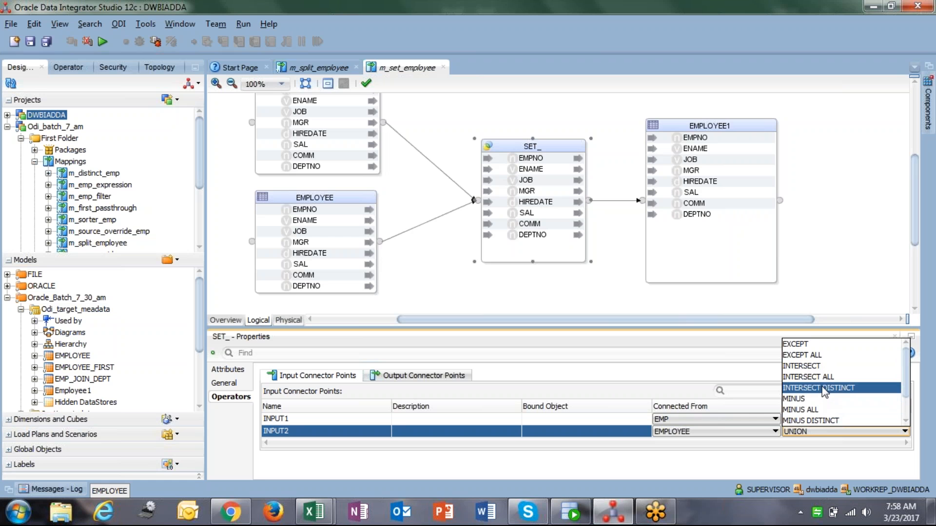
pyautogui.scroll(-1, 824, 392)
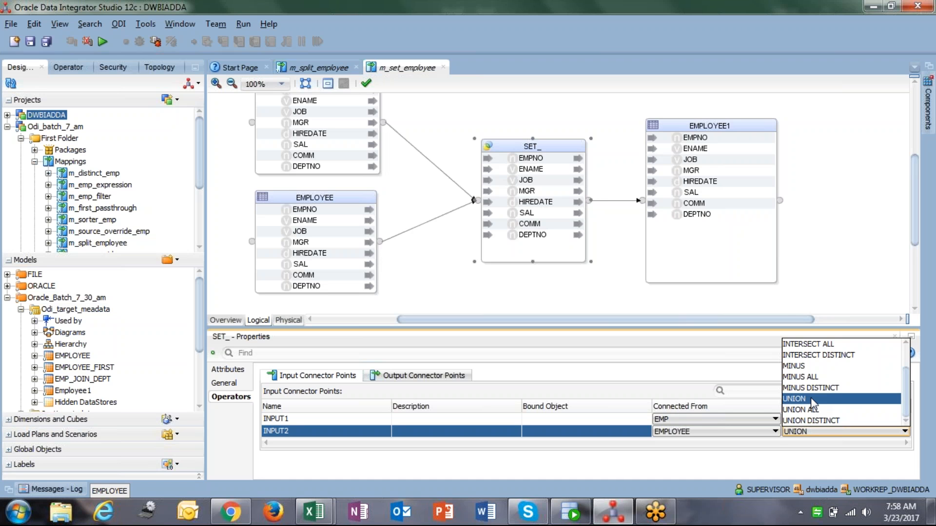
pyautogui.click(812, 400)
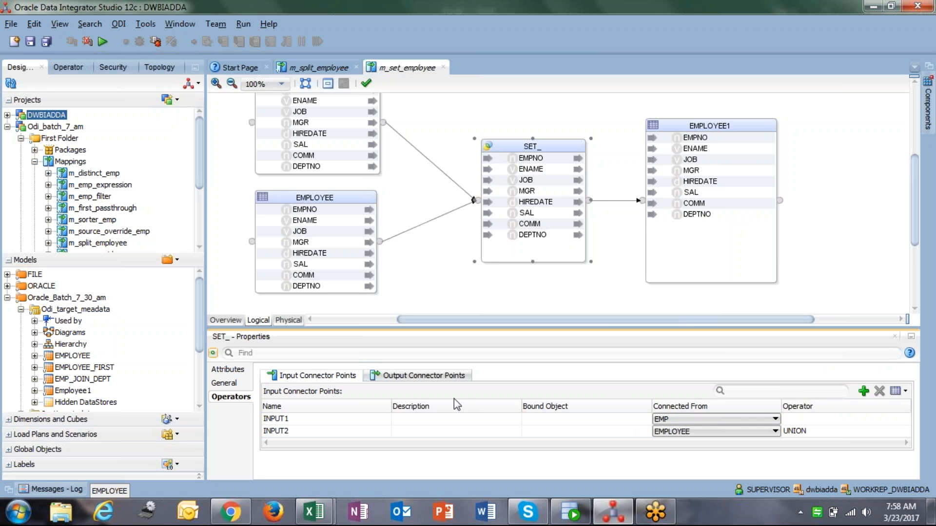
# Set Execute on Hint to Staging for every attribute of the EMPLOYEE1 target
pyautogui.click(429, 378)
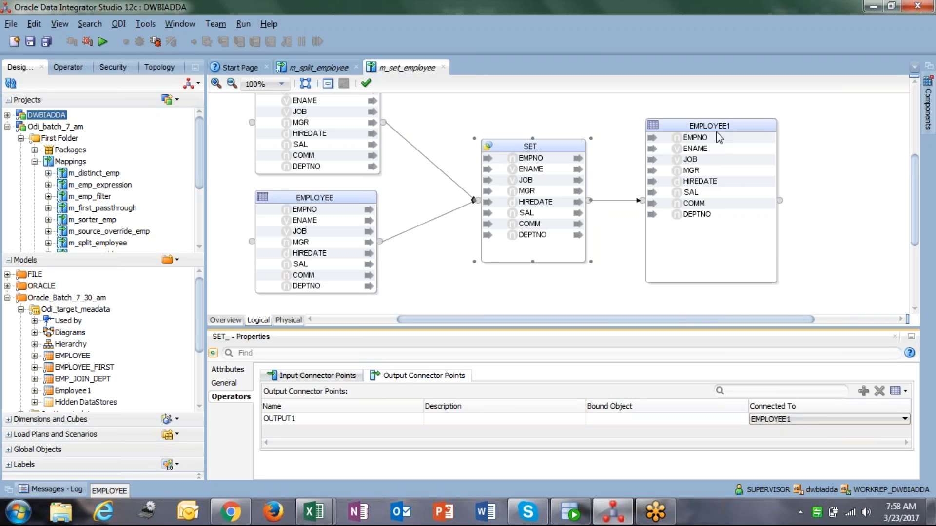
pyautogui.moveTo(689, 128); pyautogui.dragTo(719, 128)
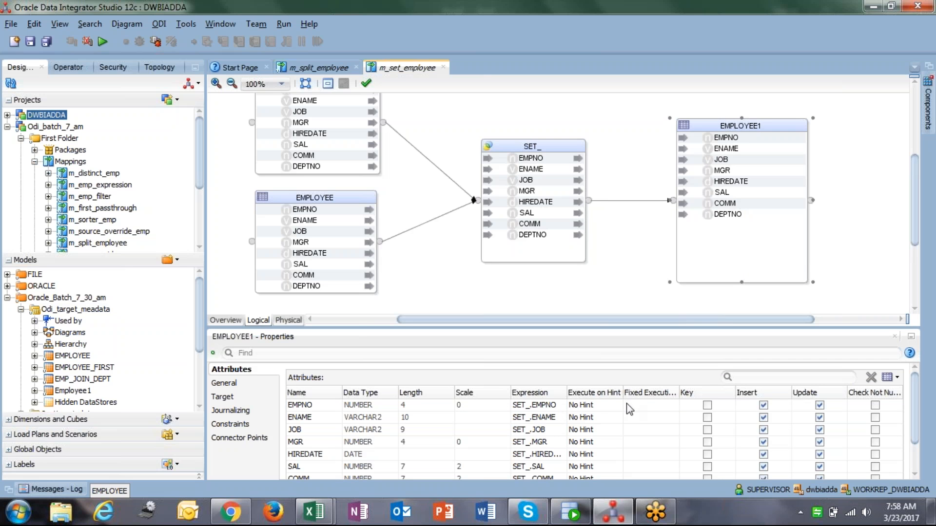
pyautogui.click(590, 409)
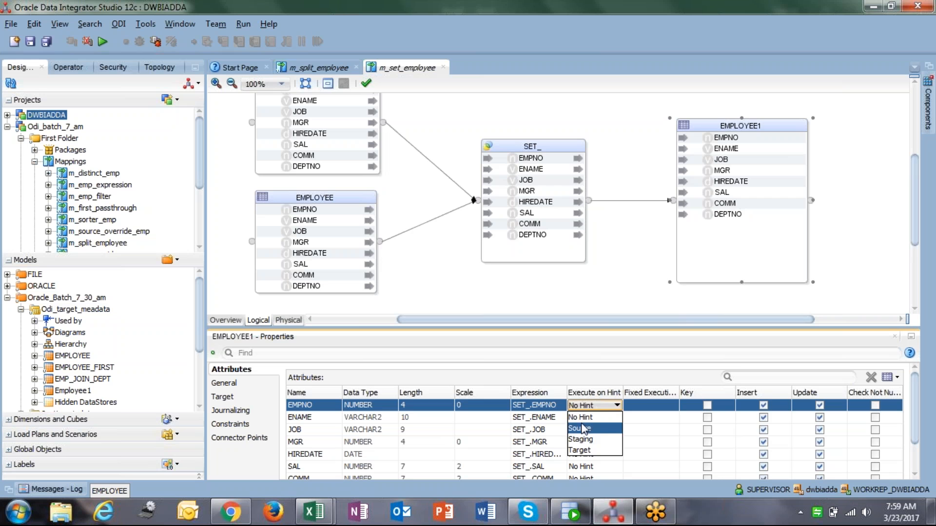
pyautogui.click(580, 440)
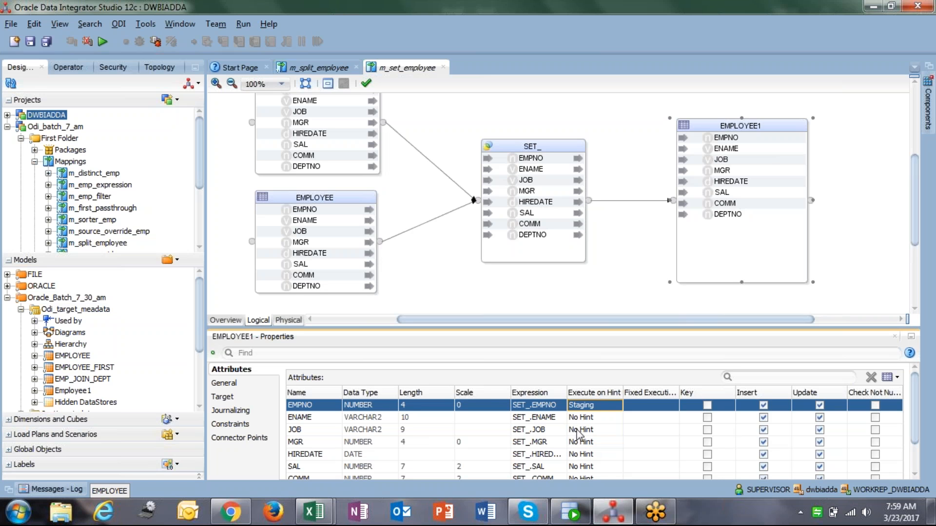
pyautogui.click(587, 418)
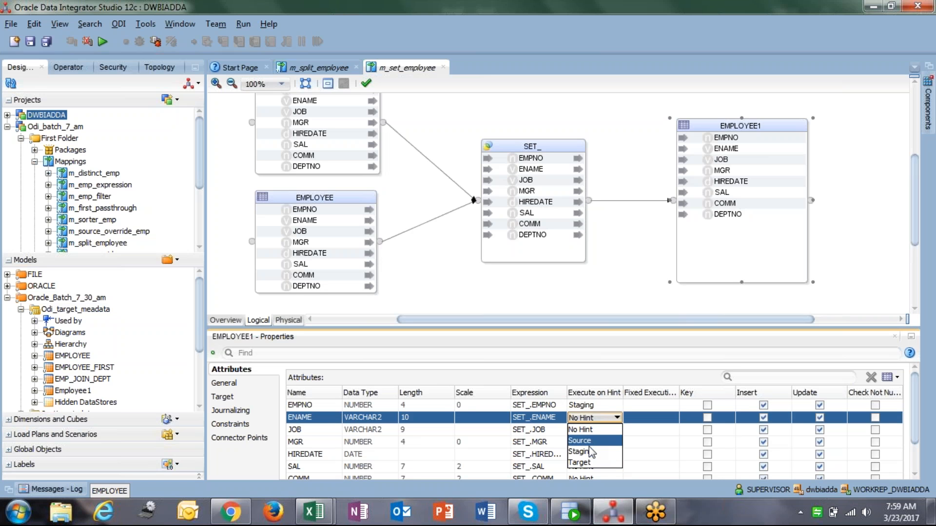
pyautogui.click(588, 451)
pyautogui.click(588, 432)
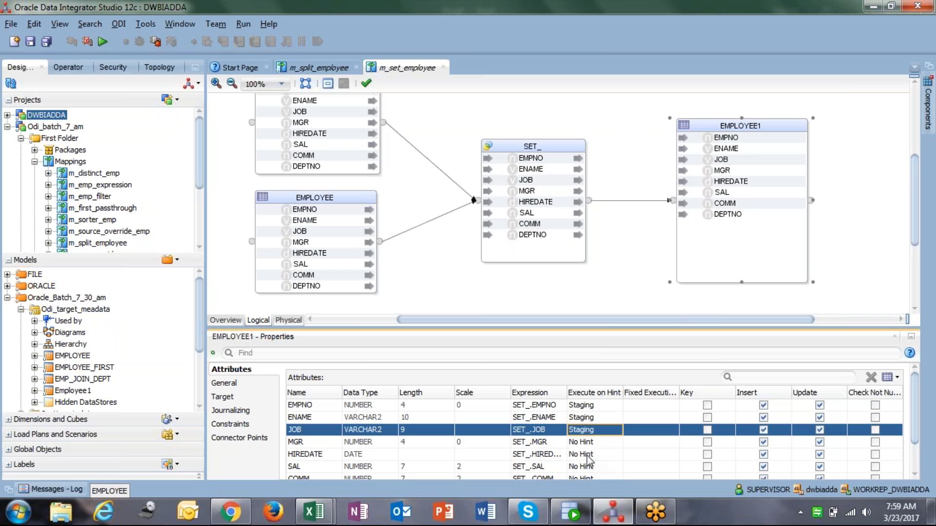
pyautogui.click(585, 463)
pyautogui.click(589, 442)
pyautogui.click(586, 475)
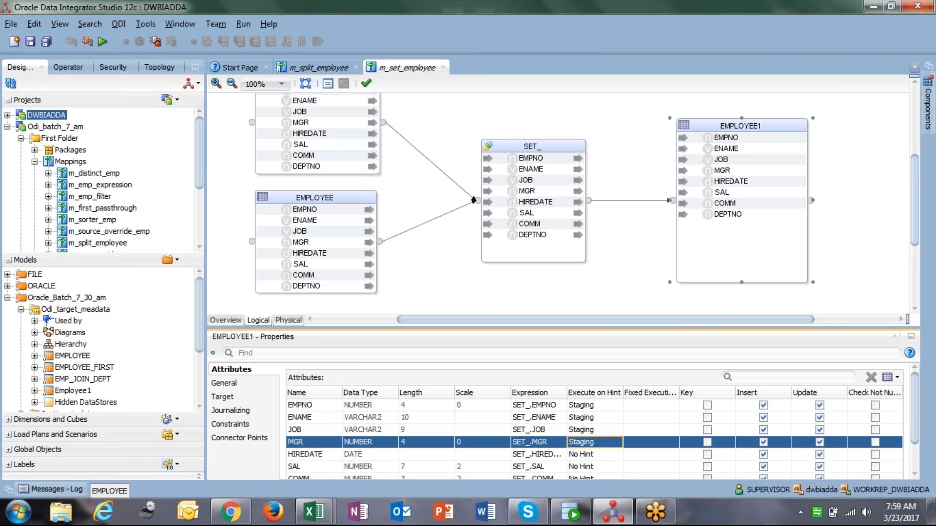
pyautogui.moveTo(839, 328); pyautogui.dragTo(839, 287)
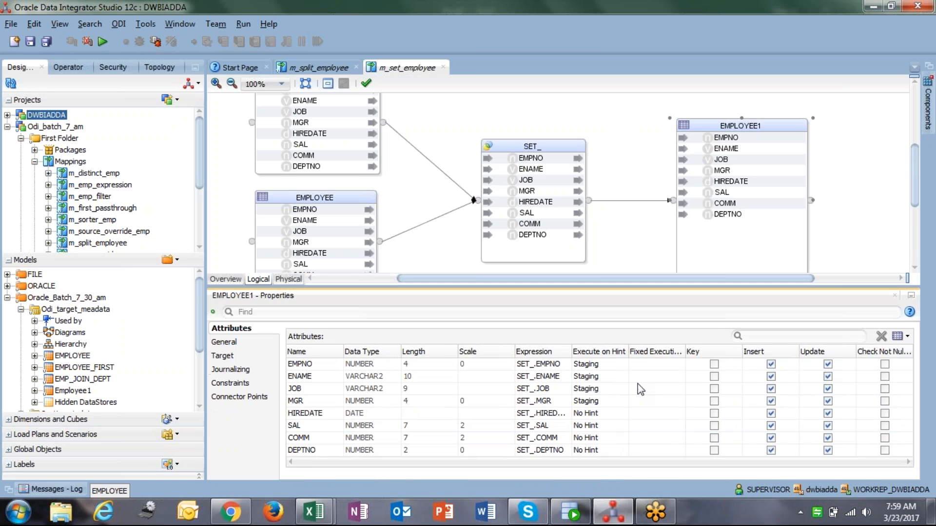
pyautogui.click(591, 414)
pyautogui.click(591, 414)
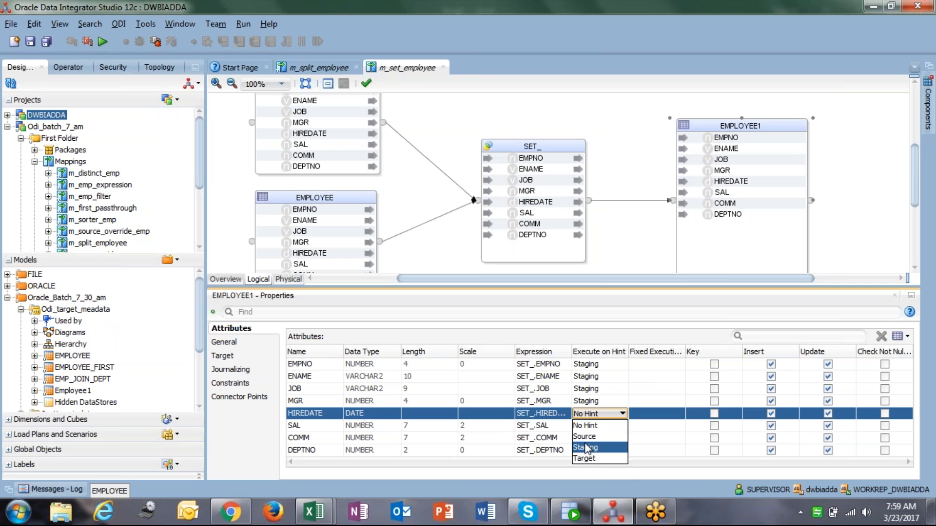
pyautogui.click(591, 443)
pyautogui.click(591, 426)
pyautogui.click(591, 425)
pyautogui.click(596, 460)
pyautogui.click(591, 438)
pyautogui.click(592, 437)
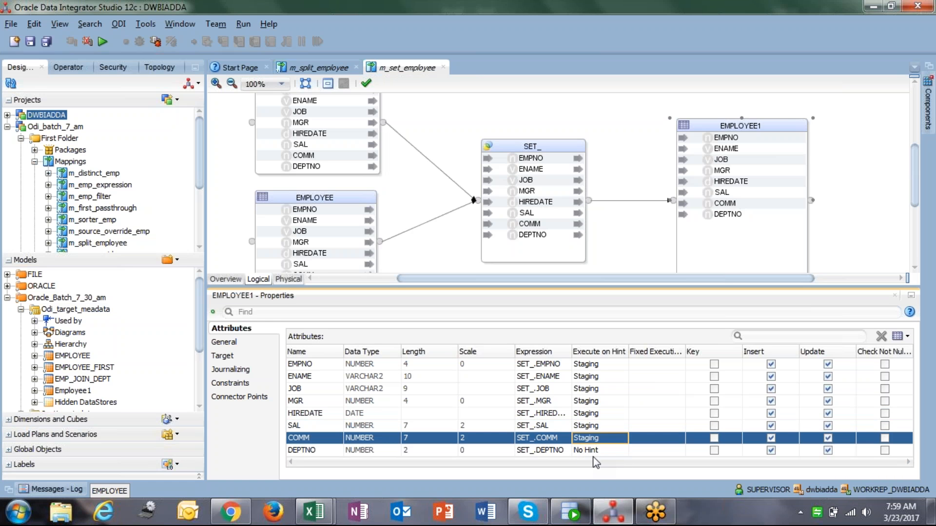
pyautogui.click(595, 472)
pyautogui.click(592, 453)
pyautogui.click(592, 453)
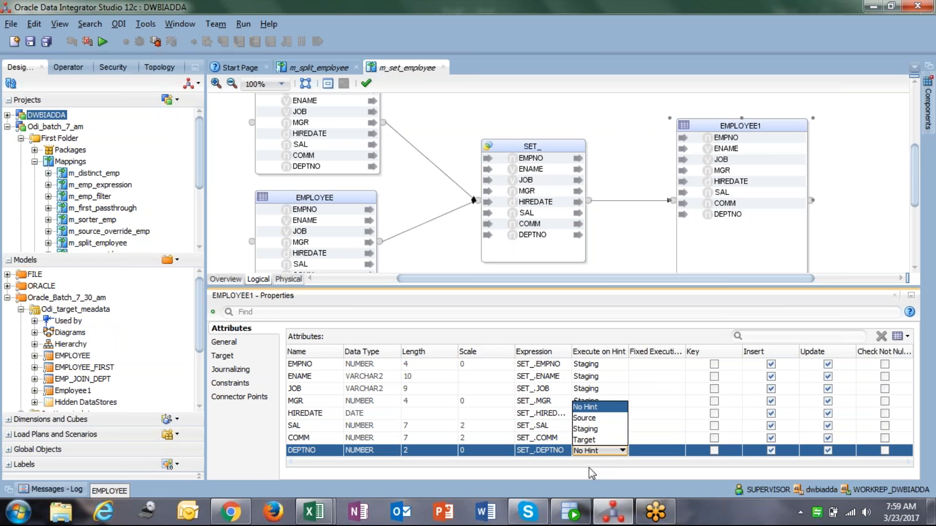
pyautogui.click(587, 429)
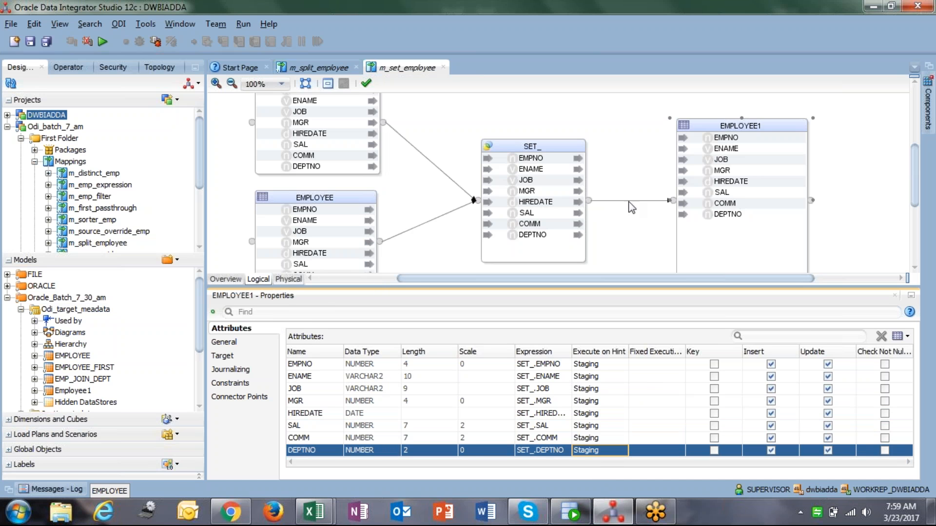
# In the physical design, set the SET__AP access point's loading knowledge module to LKM SQL to Oracle
pyautogui.click(289, 279)
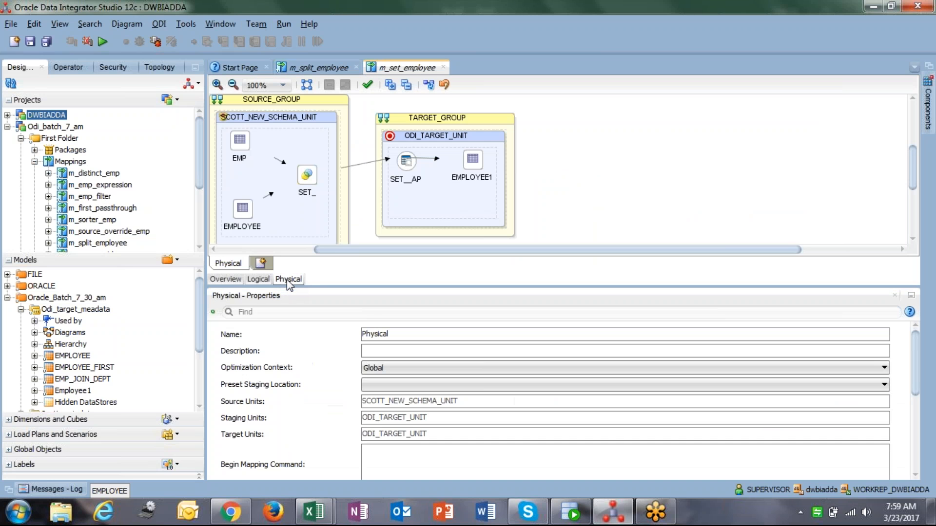
pyautogui.click(405, 165)
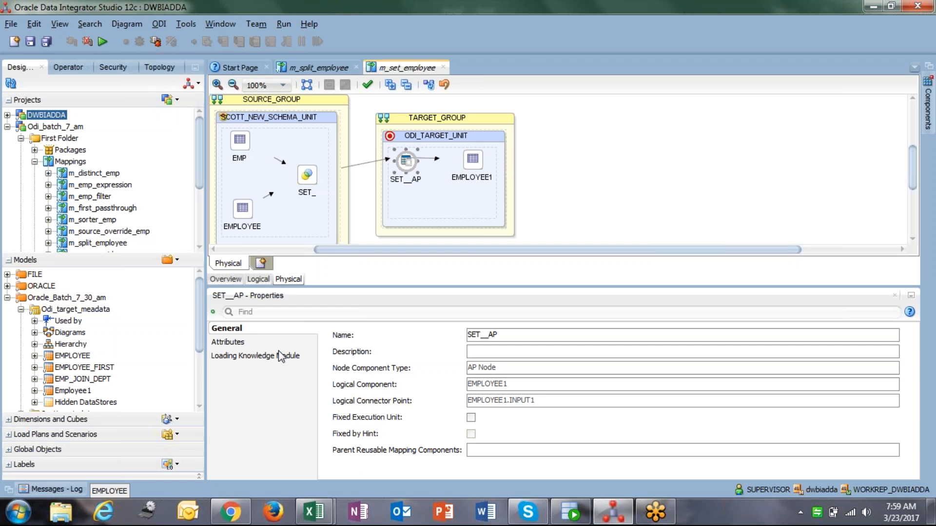
pyautogui.click(280, 356)
pyautogui.click(478, 337)
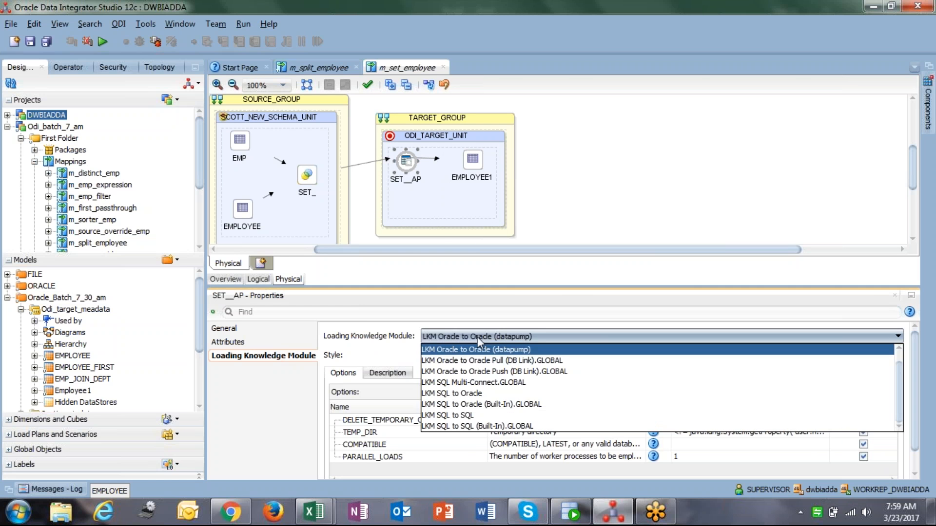
pyautogui.click(479, 393)
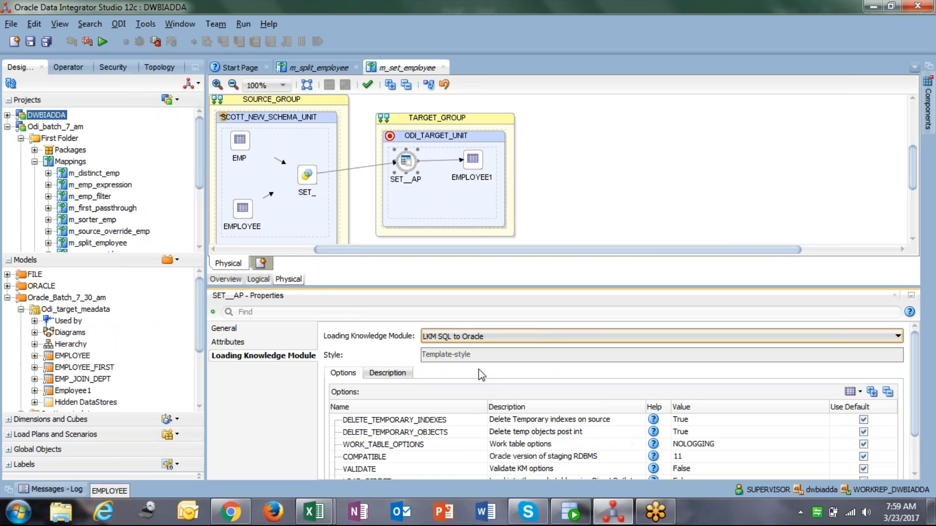
# Set EMPLOYEE1's integration knowledge module to IKM Oracle Control Append and save the mapping
pyautogui.click(472, 159)
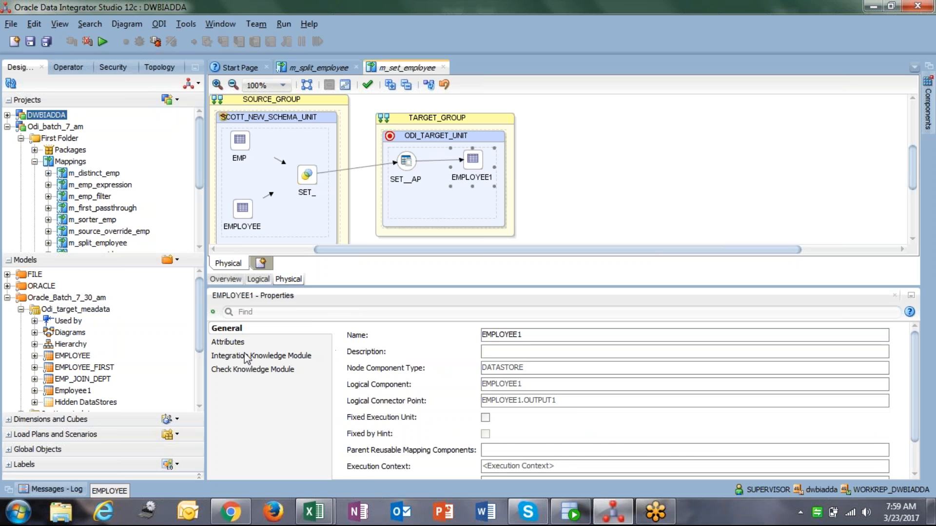
pyautogui.click(266, 355)
pyautogui.click(488, 336)
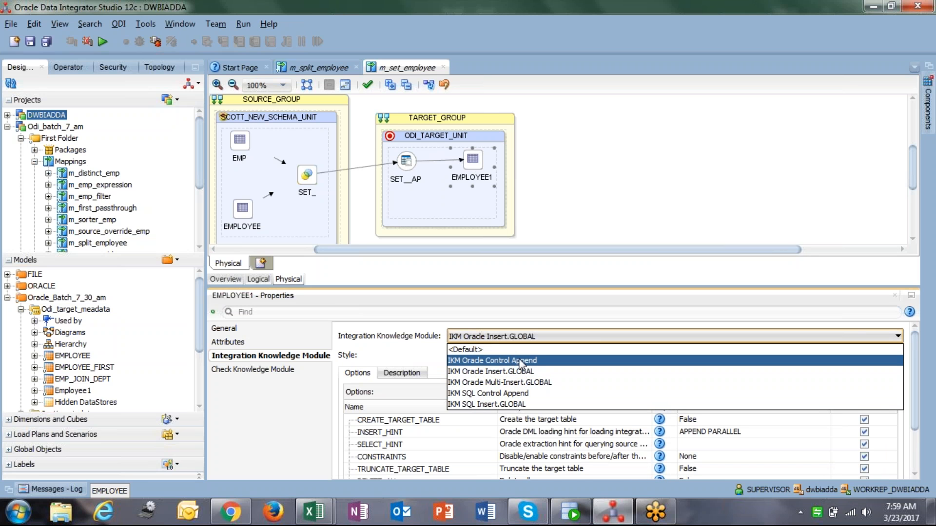
pyautogui.click(534, 360)
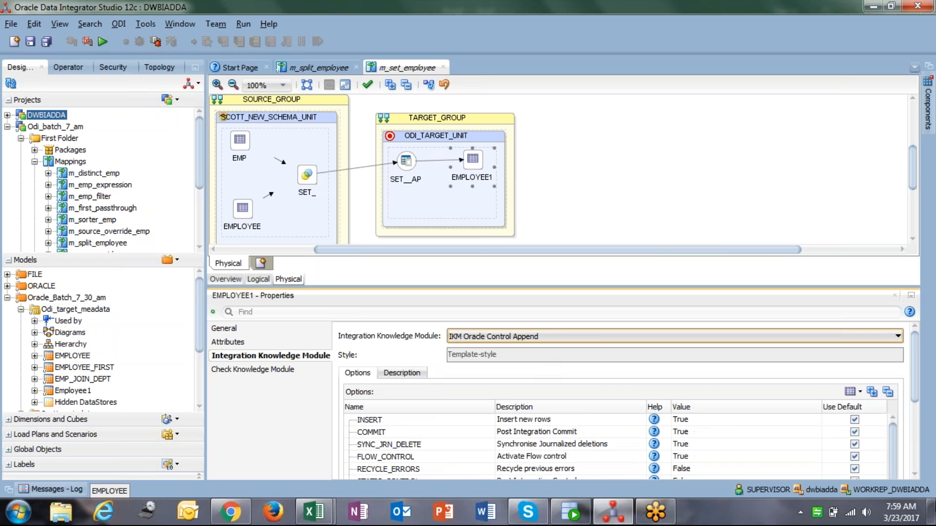
pyautogui.click(31, 41)
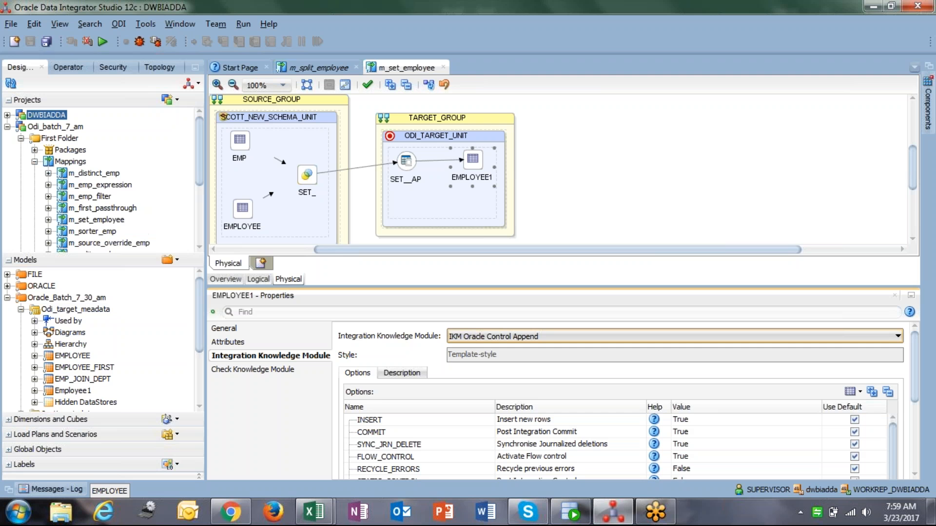
# Try to run the m_set_employee mapping with the default run settings
pyautogui.click(103, 41)
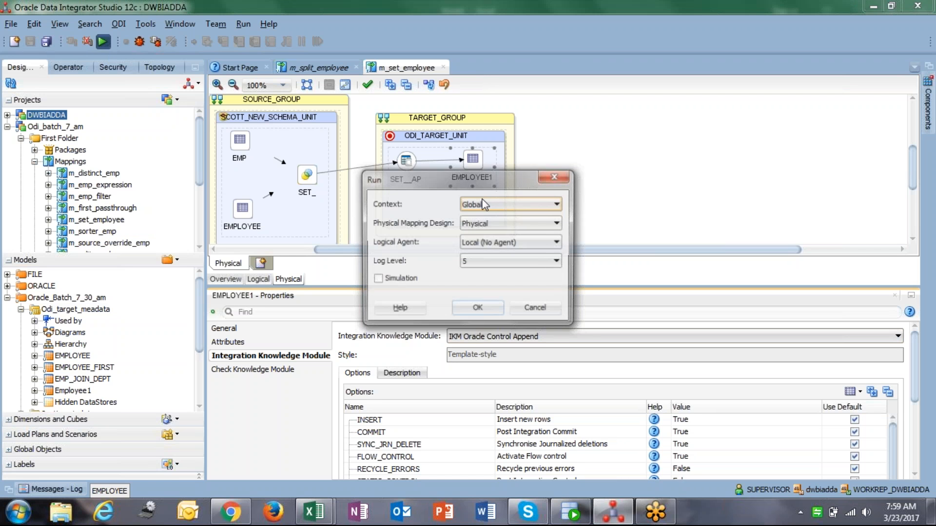
pyautogui.click(477, 309)
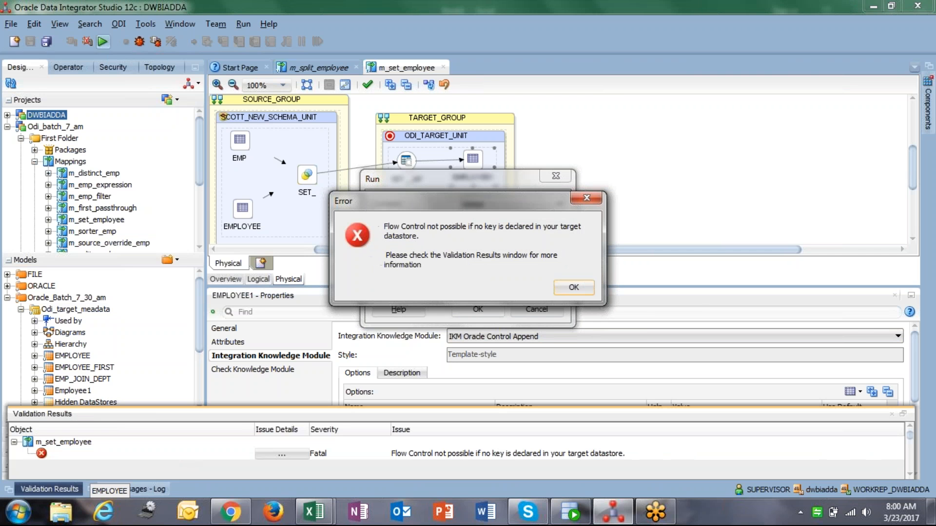
pyautogui.click(574, 287)
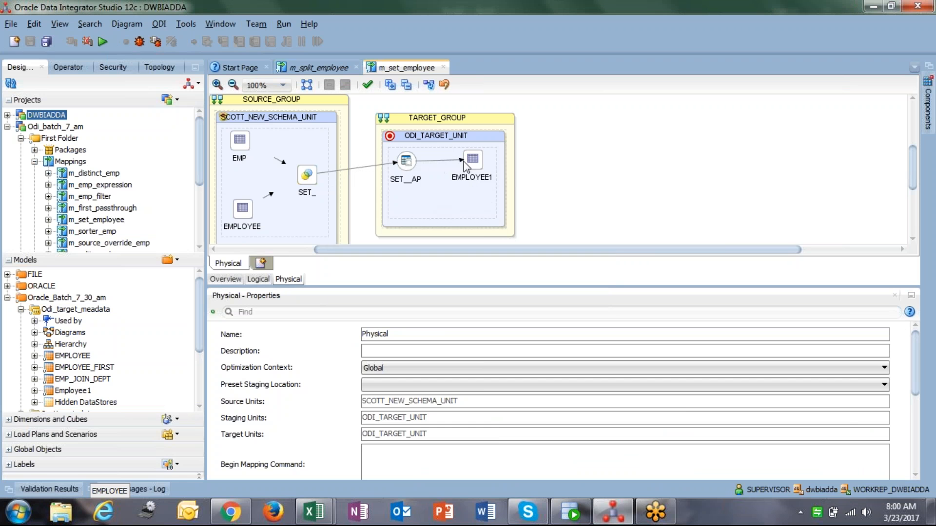
# Change EMPLOYEE1's integration knowledge module to IKM Oracle Insert.GLOBAL
pyautogui.click(450, 187)
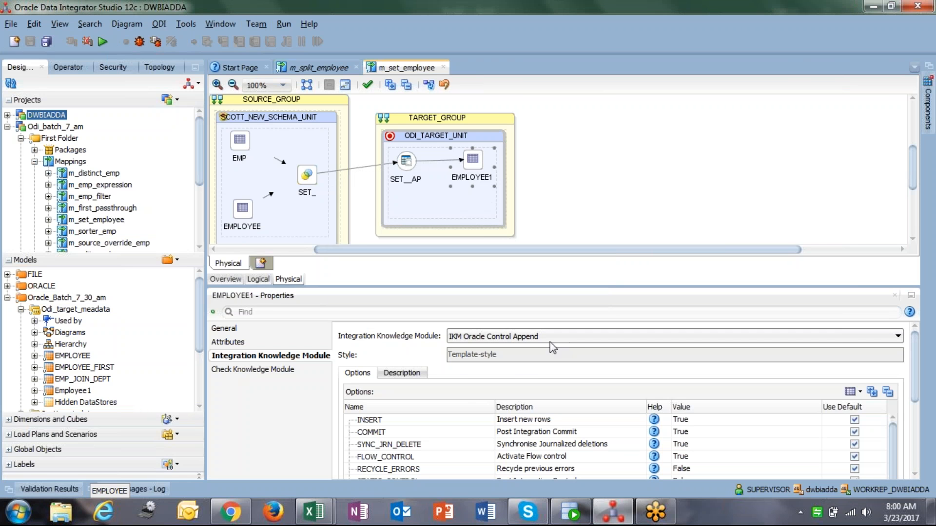
pyautogui.click(534, 336)
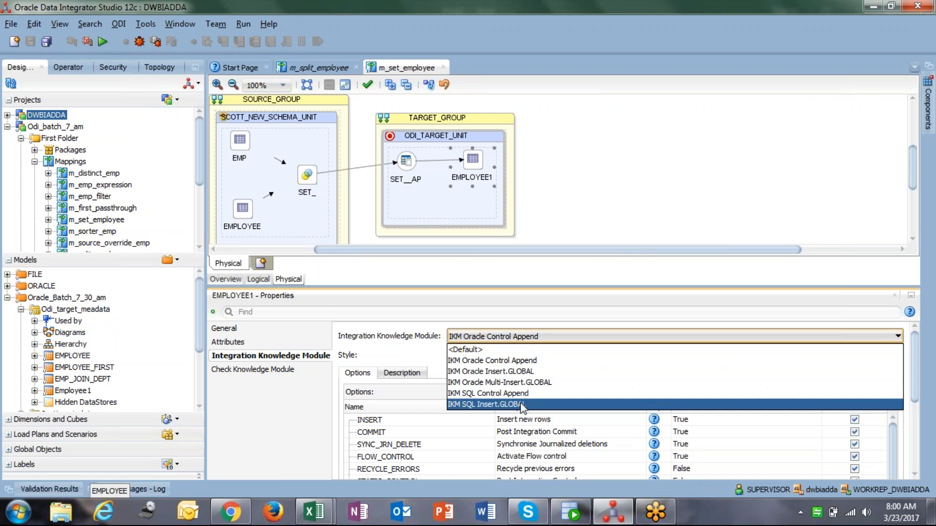
pyautogui.click(513, 372)
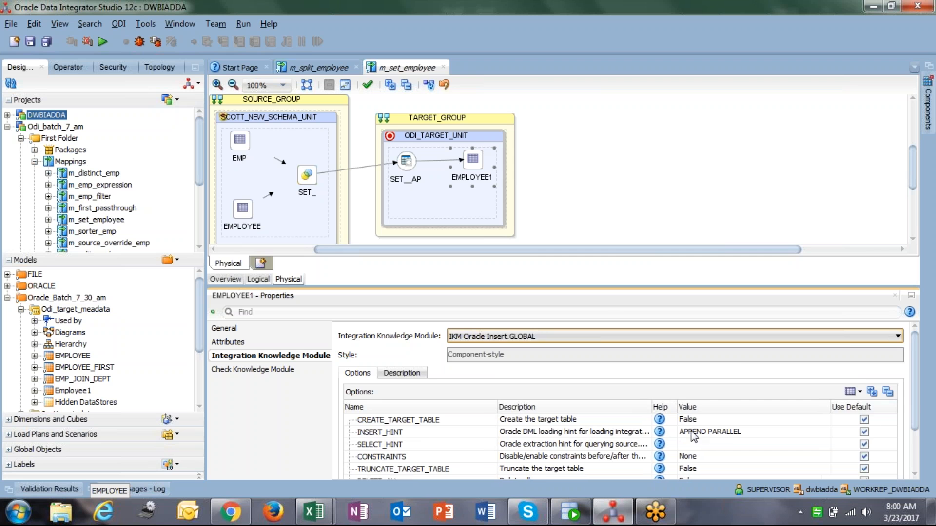
# Set the IKM option TRUNCATE_TARGET_TABLE to True and save the mapping
pyautogui.click(916, 453)
pyautogui.click(713, 413)
pyautogui.click(704, 421)
pyautogui.click(26, 43)
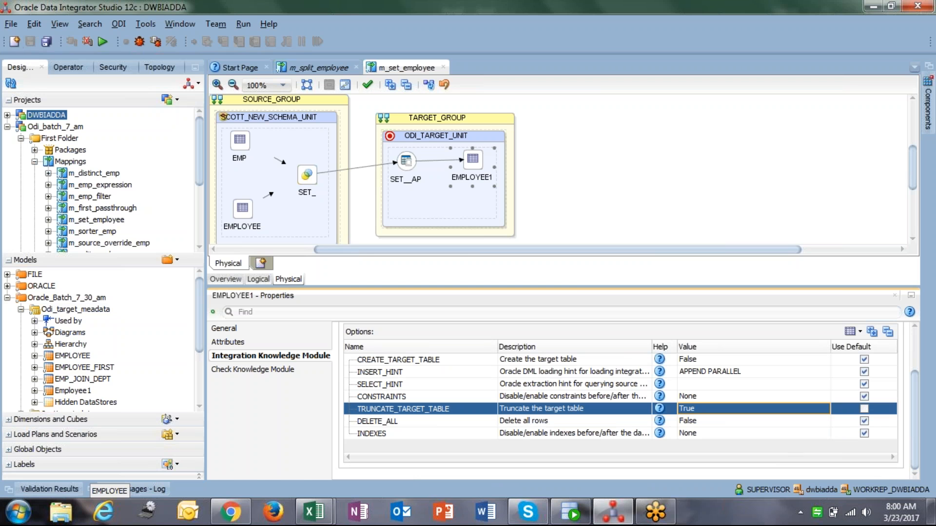
# Run the mapping and open the refreshed session list in the Operator navigator
pyautogui.click(103, 41)
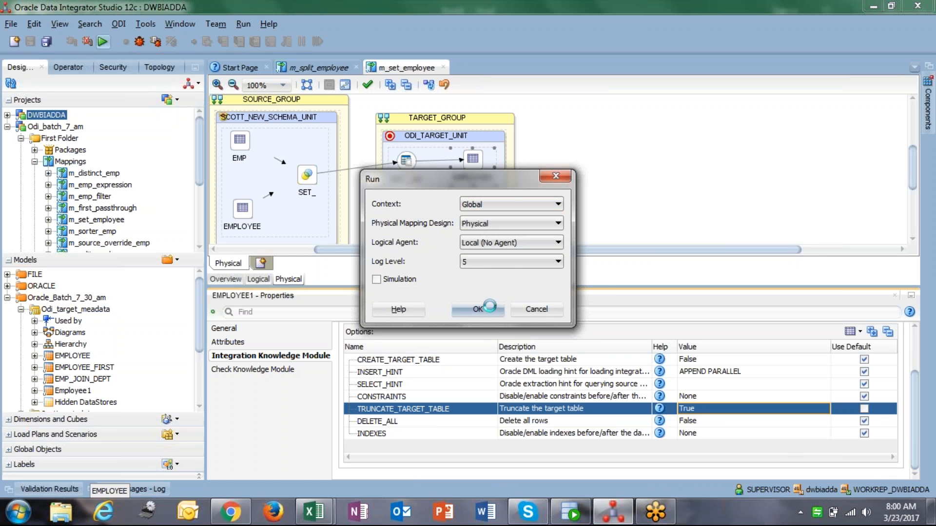
pyautogui.click(573, 276)
pyautogui.click(68, 67)
pyautogui.click(10, 83)
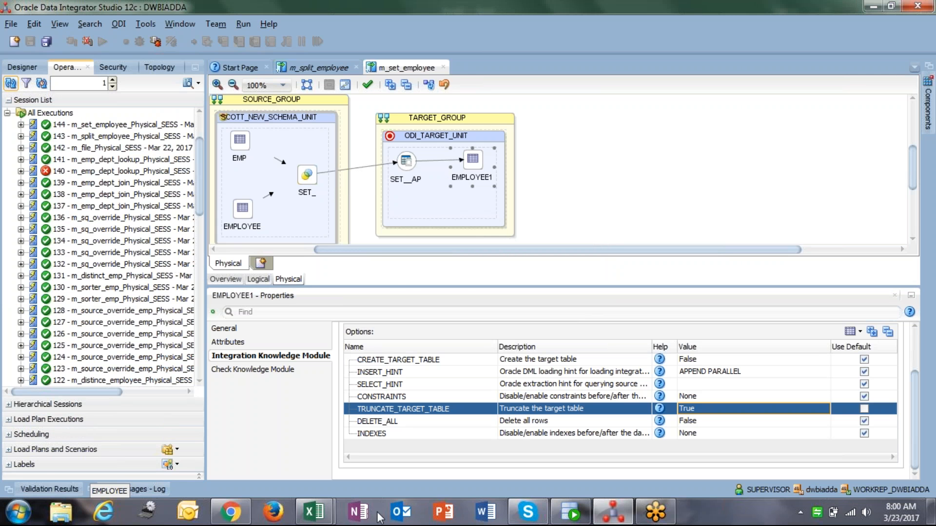
# Switch to SQL Developer, rerun the employee query on ODI_TARGET and count the result rows
pyautogui.click(585, 520)
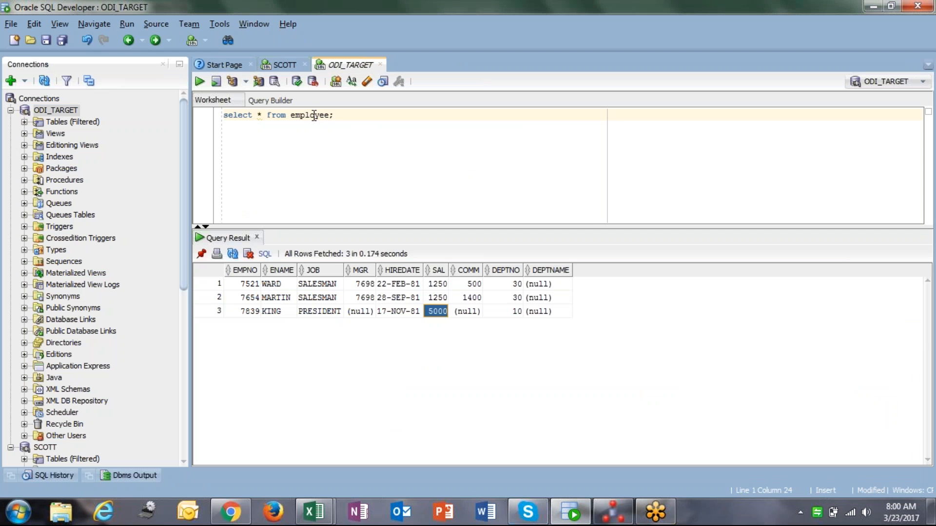
pyautogui.hotkey('ctrl', 'Return')
pyautogui.click(369, 366)
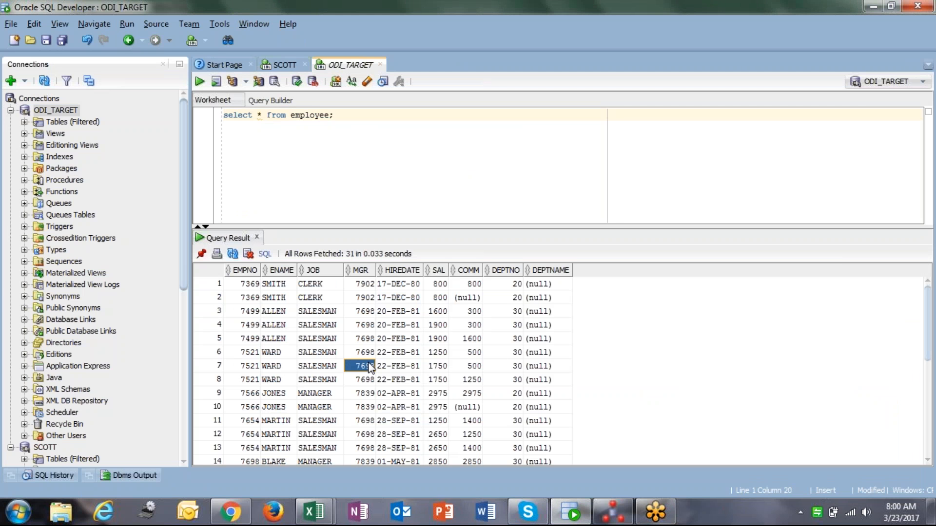
pyautogui.rightClick(369, 365)
pyautogui.click(411, 398)
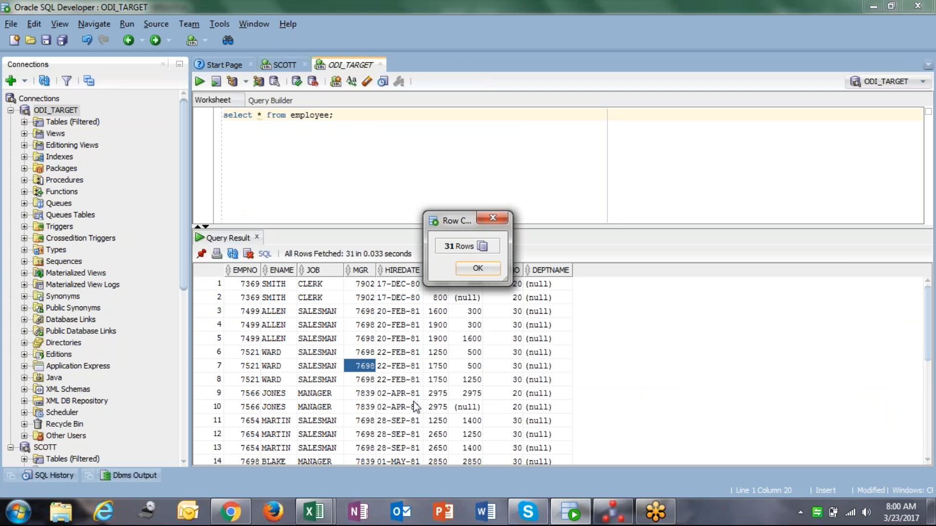
pyautogui.click(473, 269)
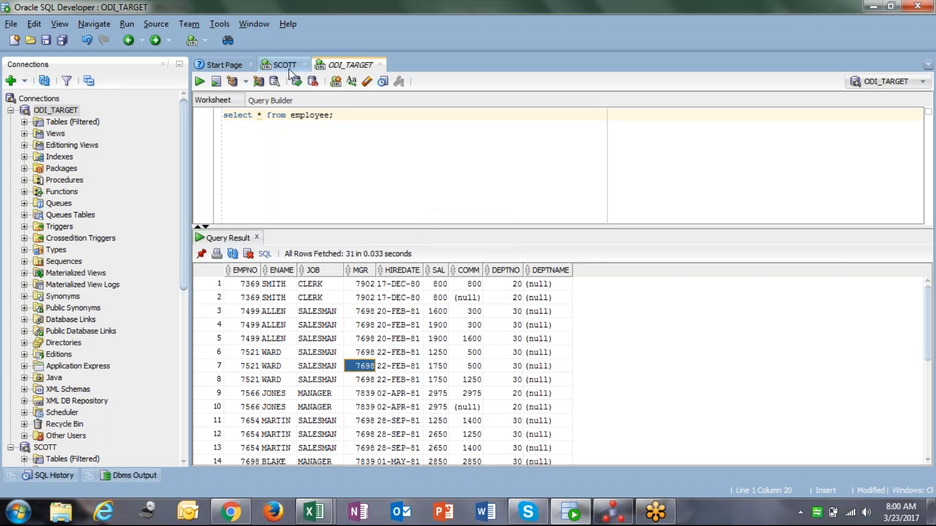
# In the SCOTT worksheet, query all rows of the employee table and count the result rows
pyautogui.click(288, 66)
pyautogui.write('selec')
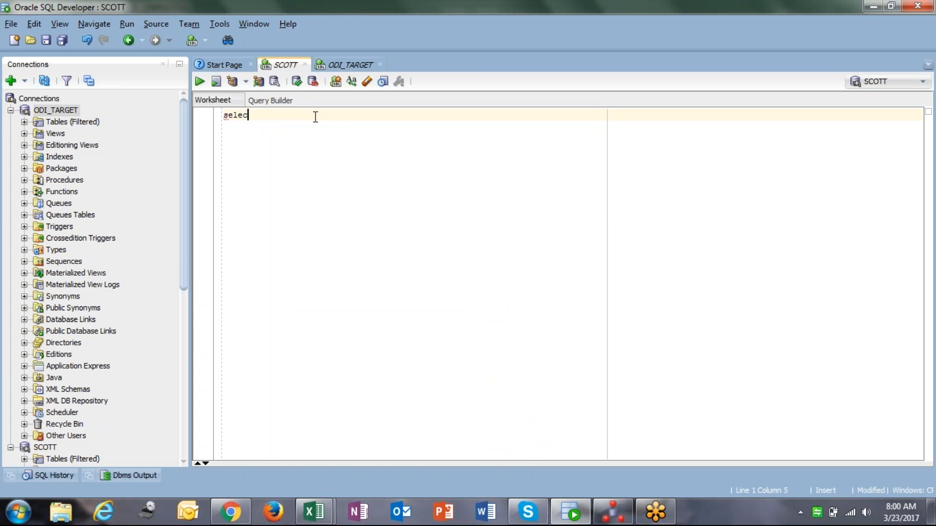
pyautogui.write('t * from employee;')
pyautogui.hotkey('ctrl', 'Return')
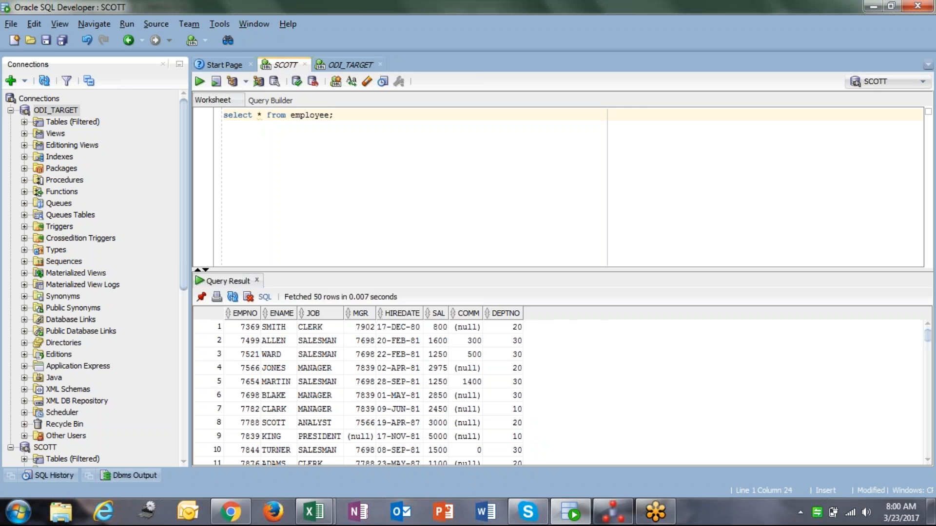
pyautogui.click(417, 353)
pyautogui.rightClick(417, 352)
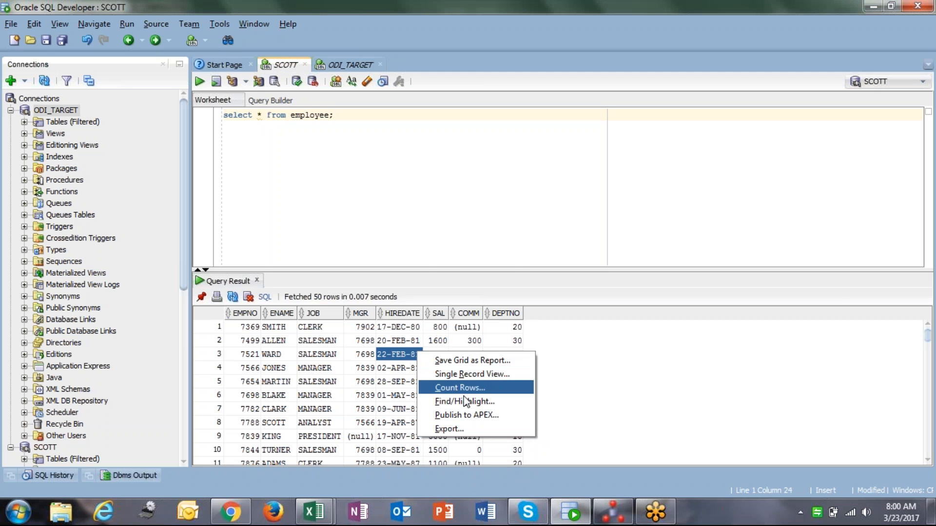
pyautogui.click(469, 389)
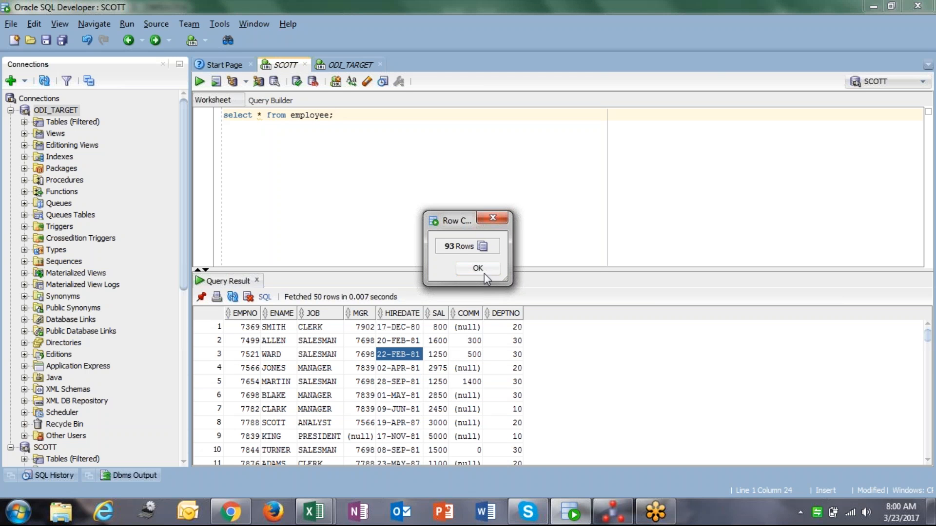
pyautogui.moveTo(451, 223); pyautogui.dragTo(399, 161)
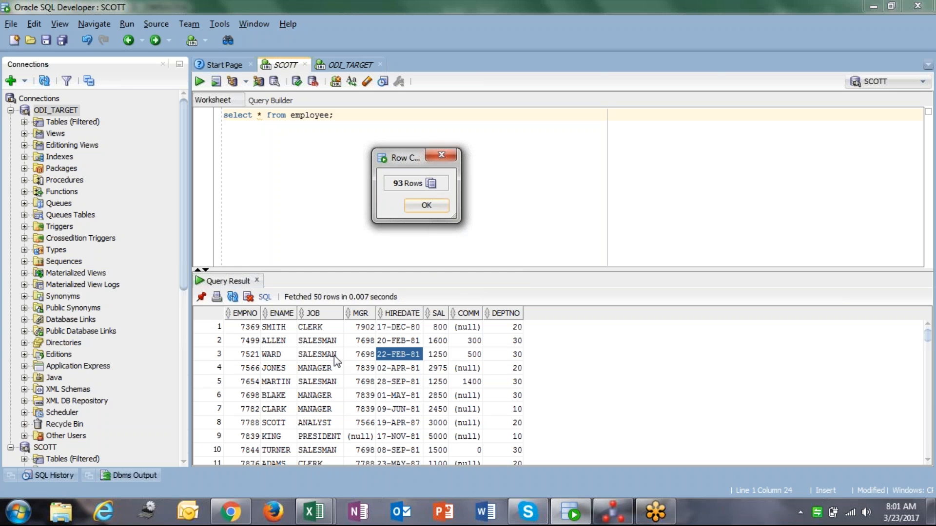
pyautogui.click(427, 206)
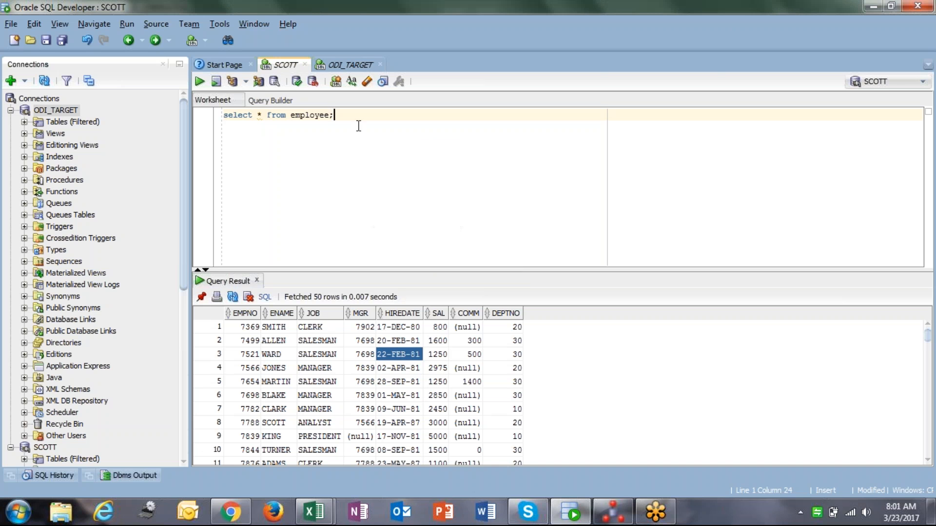
# Filter the SCOTT employee query to empno = 7369 and run it
pyautogui.write('where empno =7369')
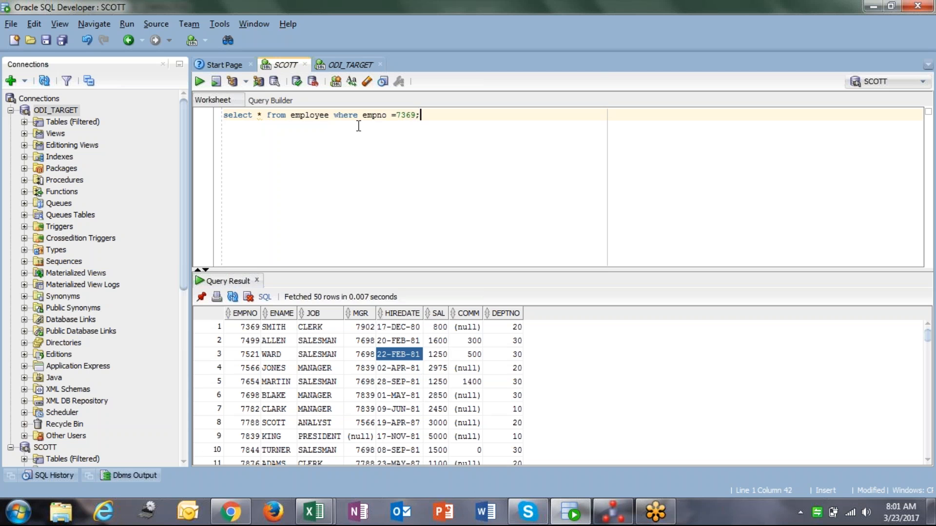
pyautogui.hotkey('ctrl', 'Return')
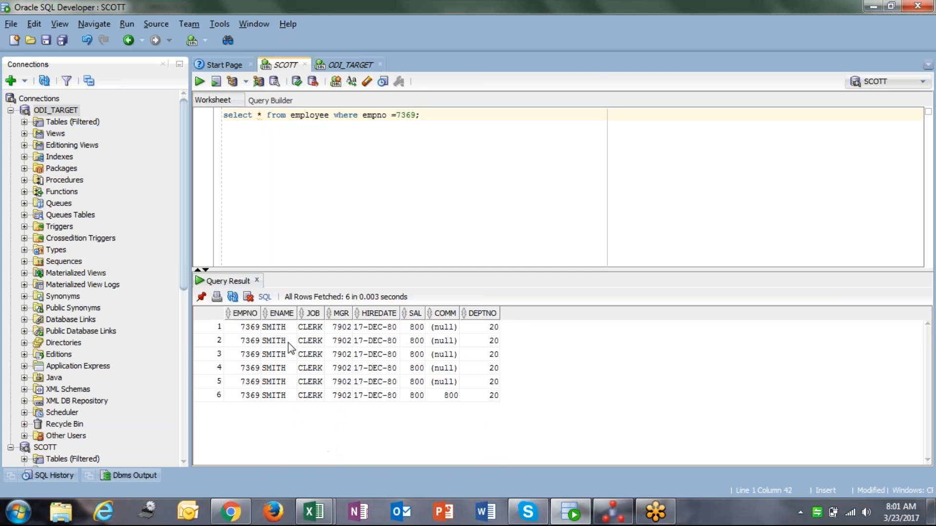
# Compare the returned rows for employee 7369 column by column
pyautogui.click(255, 327)
pyautogui.moveTo(495, 380); pyautogui.dragTo(262, 324)
pyautogui.moveTo(246, 401); pyautogui.dragTo(482, 397)
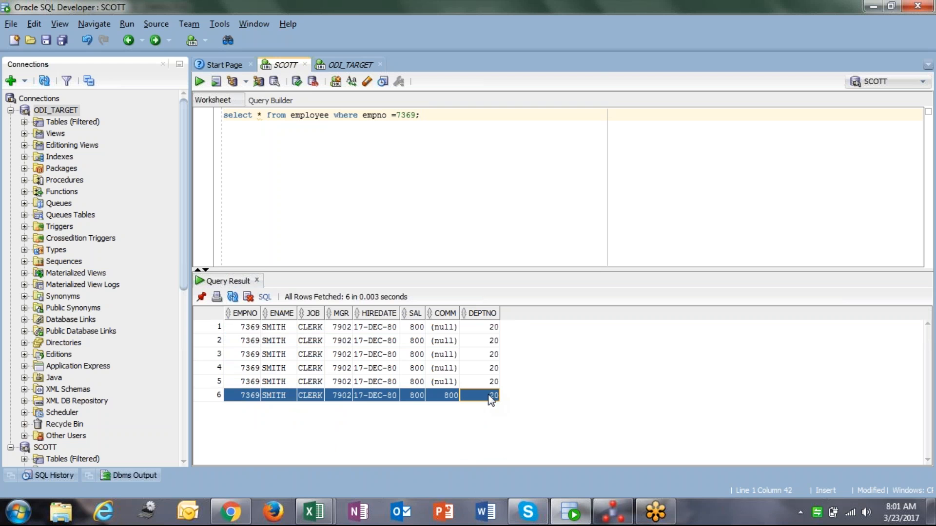
pyautogui.click(243, 327)
pyautogui.keyDown('shift'); pyautogui.click(492, 327); pyautogui.keyUp('shift')
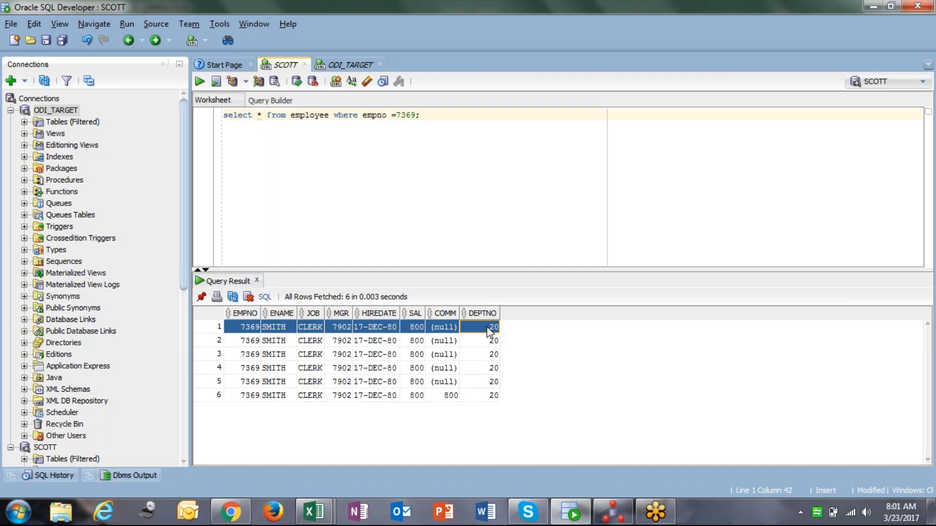
pyautogui.keyDown('shift'); pyautogui.click(476, 382); pyautogui.keyUp('shift')
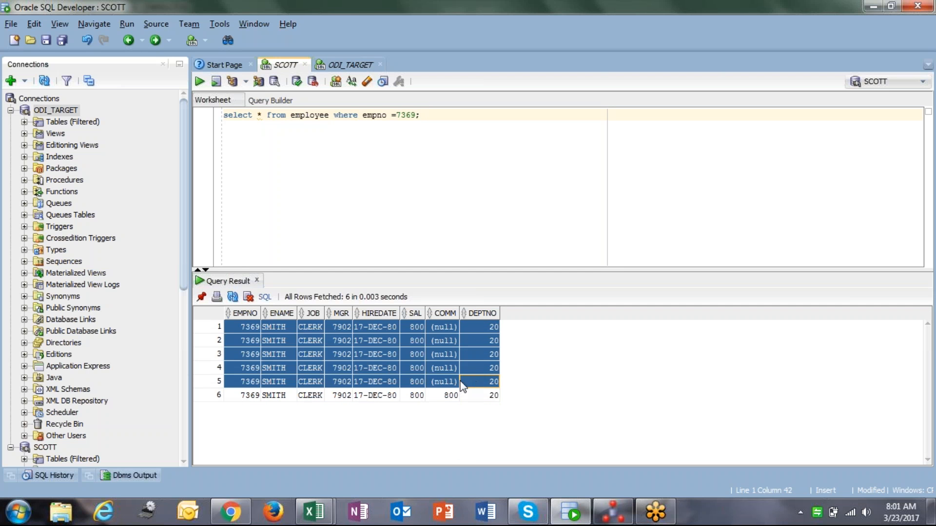
pyautogui.click(246, 396)
pyautogui.keyDown('shift'); pyautogui.click(489, 399); pyautogui.keyUp('shift')
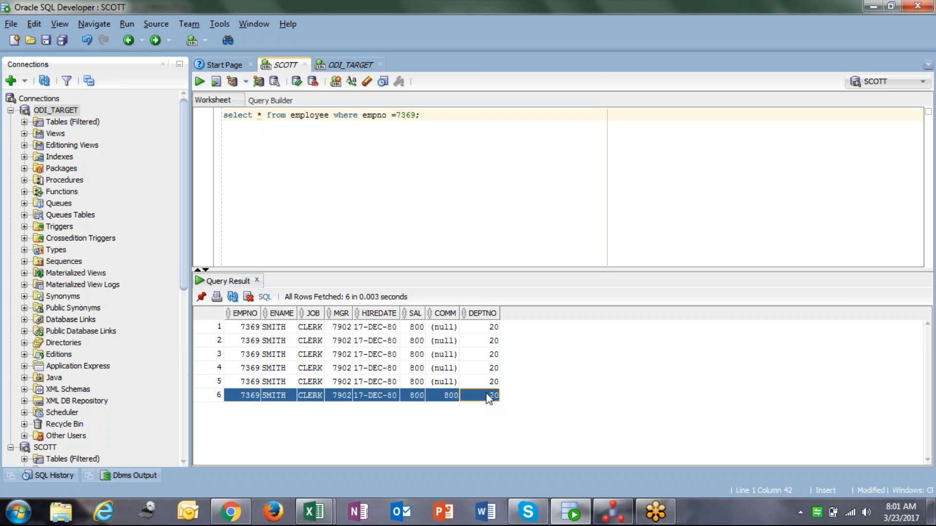
pyautogui.click(489, 398)
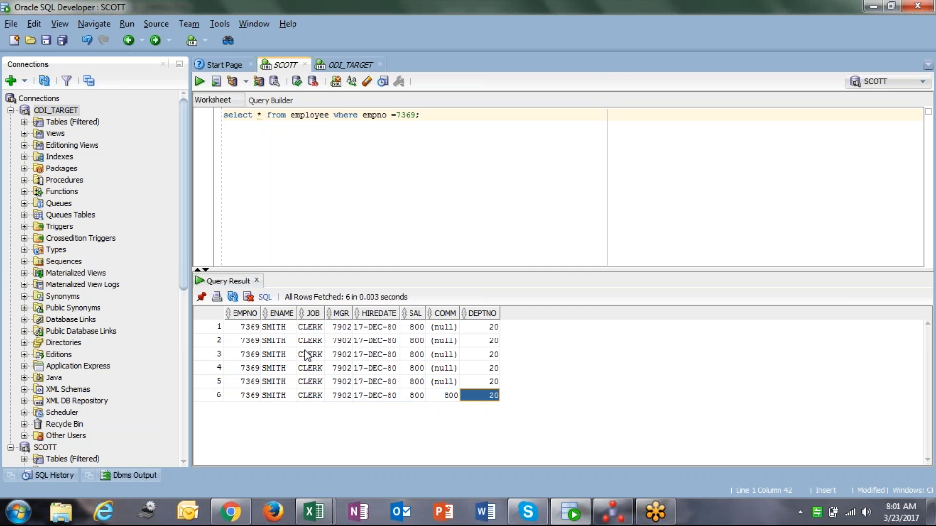
pyautogui.click(240, 328)
pyautogui.keyDown('shift'); pyautogui.click(483, 331); pyautogui.keyUp('shift')
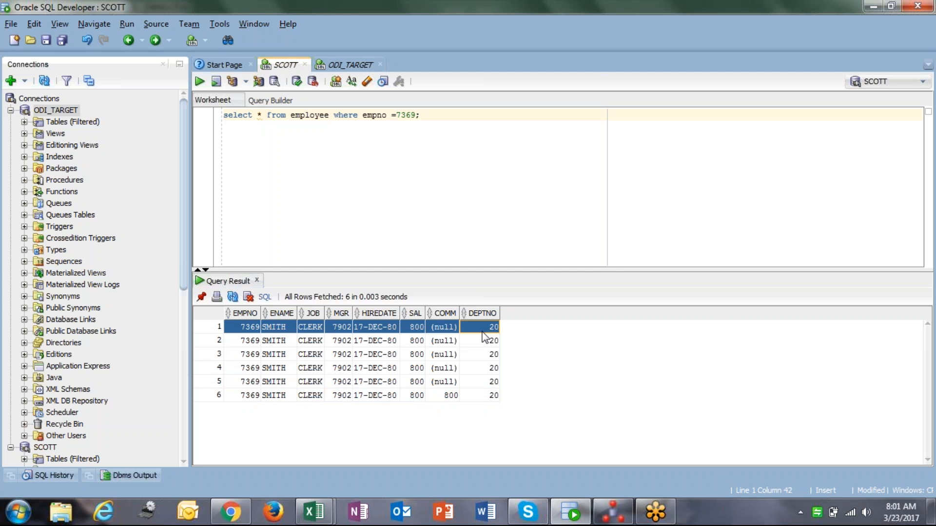
pyautogui.click(254, 396)
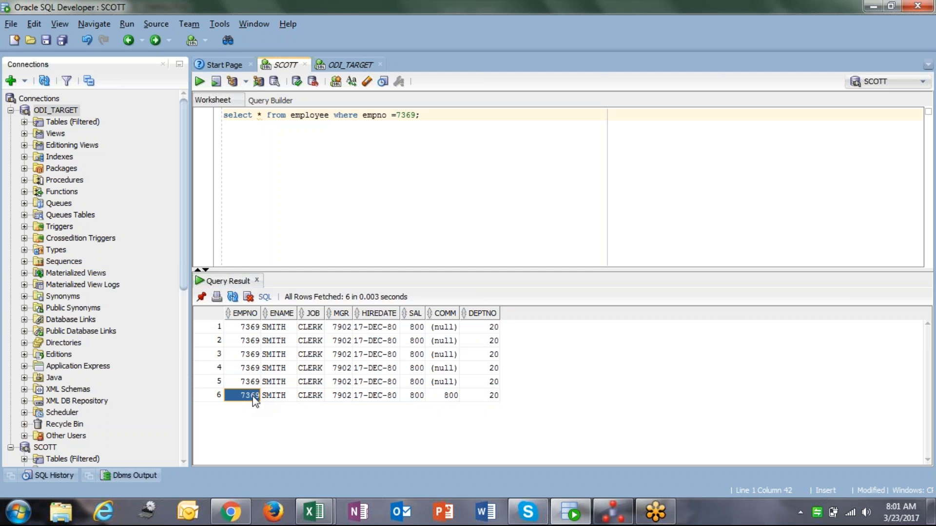
pyautogui.click(244, 354)
pyautogui.keyDown('shift'); pyautogui.click(492, 355); pyautogui.keyUp('shift')
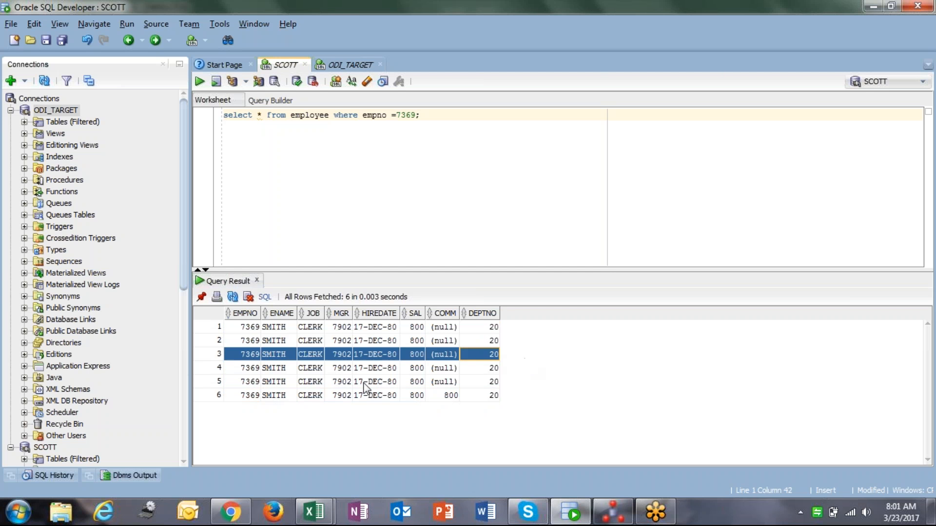
pyautogui.click(243, 396)
pyautogui.keyDown('shift'); pyautogui.click(492, 395); pyautogui.keyUp('shift')
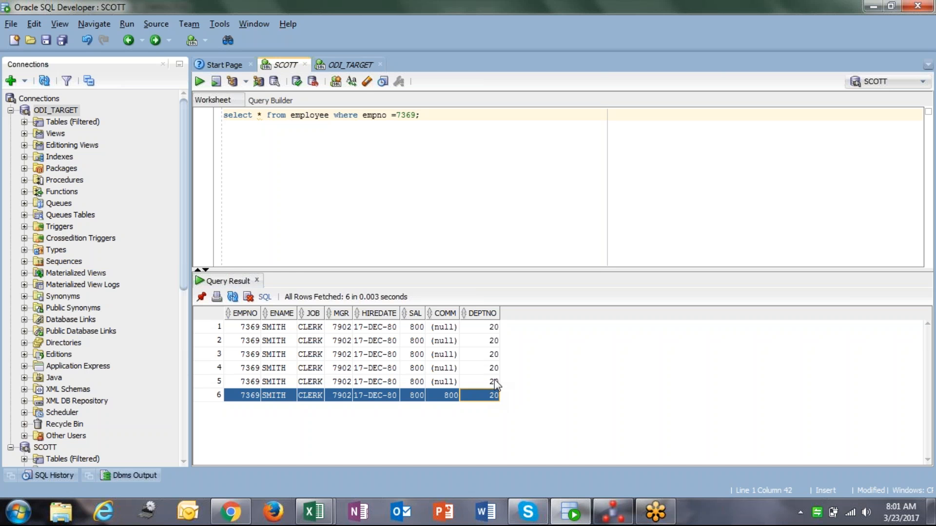
# Switch back to ODI Studio and open the code of the Load data task in the latest m_set_employee session
pyautogui.click(601, 516)
pyautogui.click(28, 126)
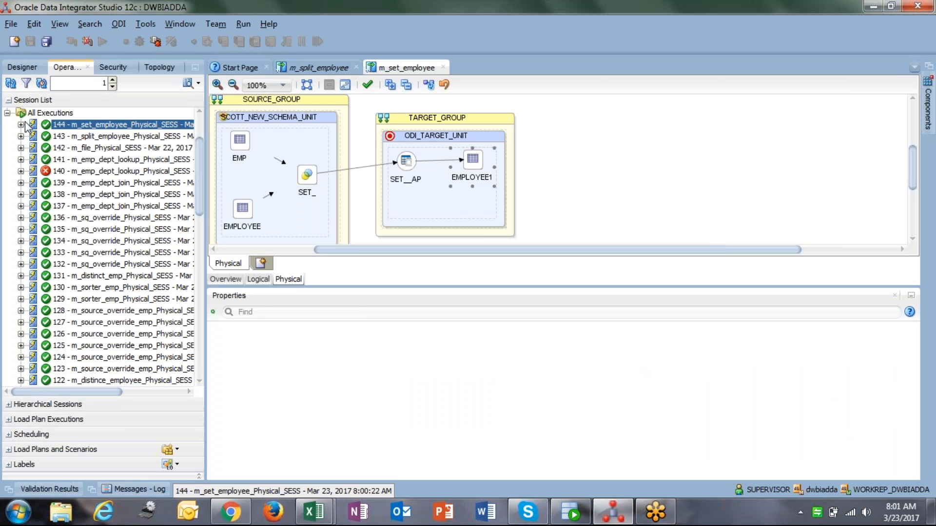
pyautogui.click(21, 124)
pyautogui.click(34, 148)
pyautogui.click(48, 171)
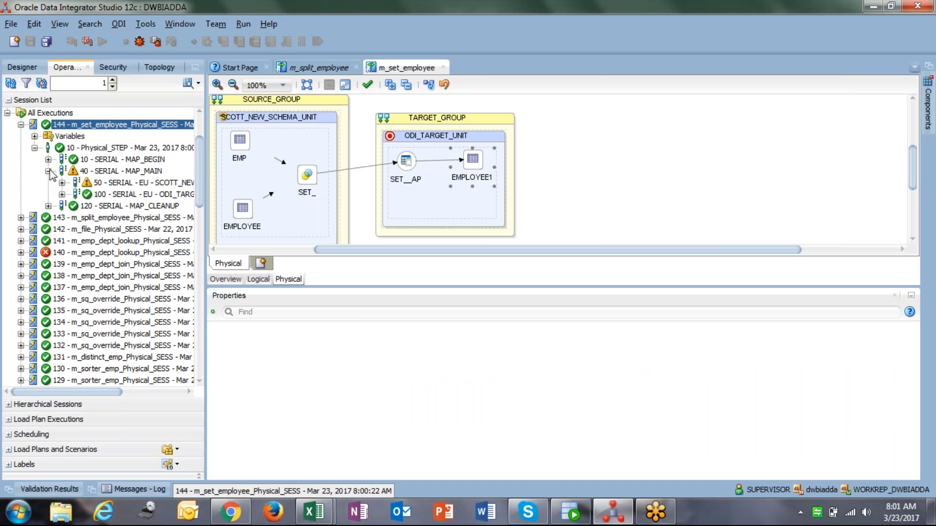
pyautogui.click(62, 183)
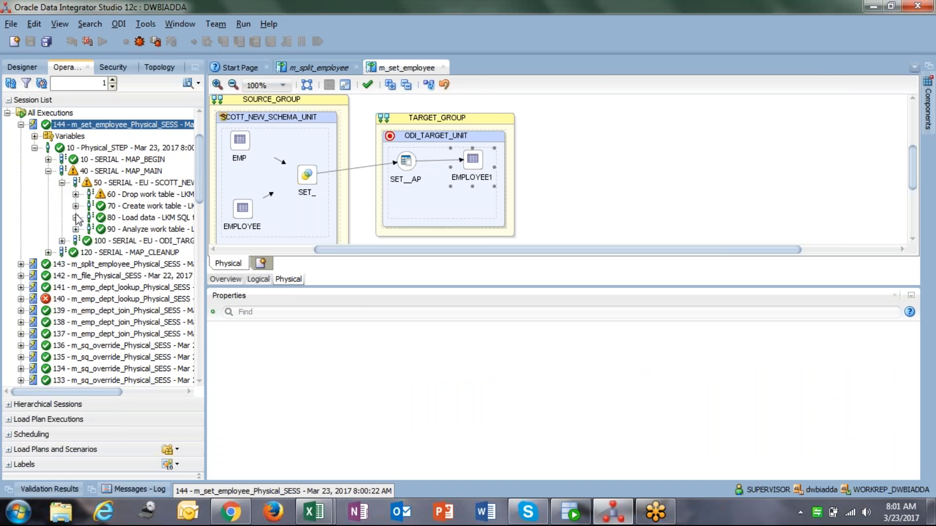
pyautogui.click(128, 221)
pyautogui.doubleClick(129, 223)
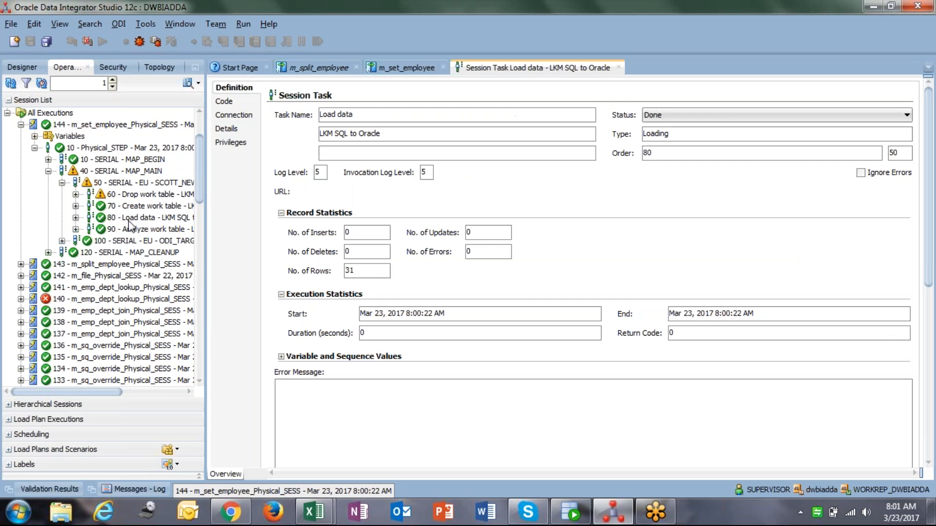
pyautogui.click(229, 102)
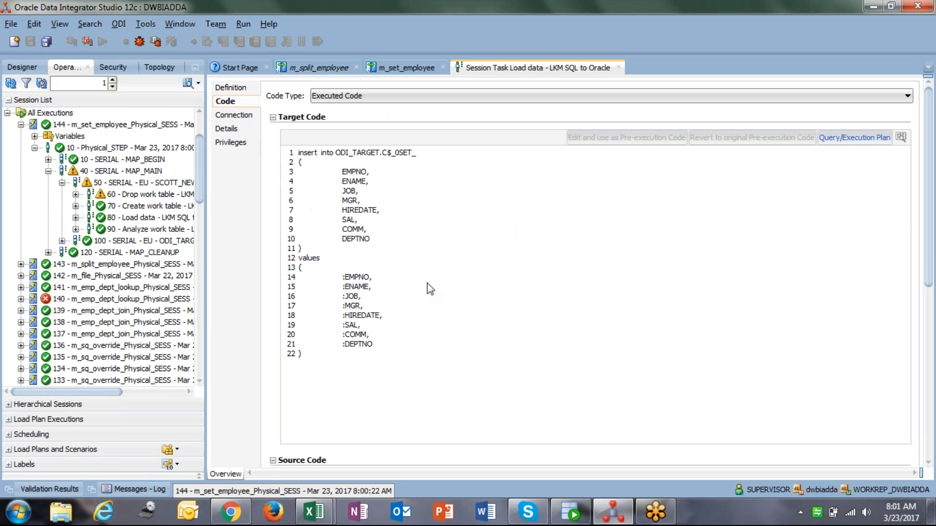
# Examine the source code of the Load data task, reading both SELECT blocks of the UNION query
pyautogui.click(930, 319)
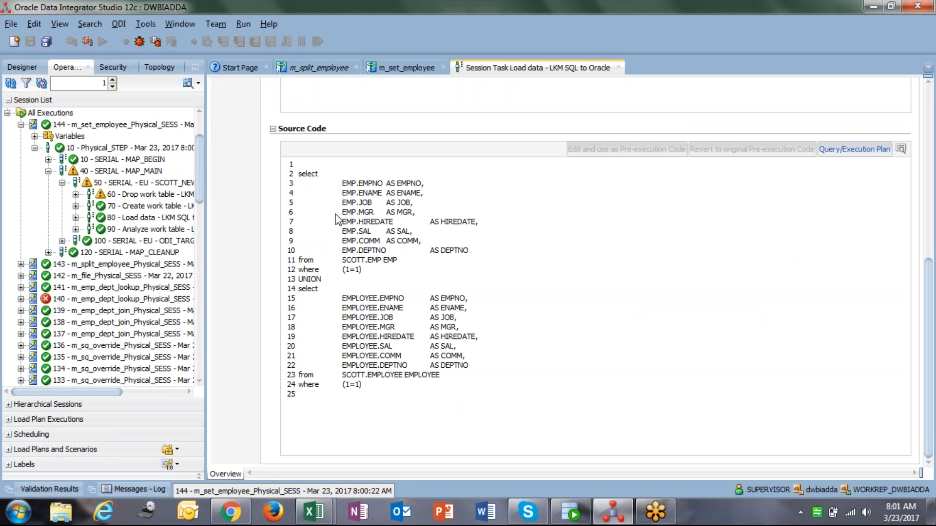
pyautogui.moveTo(298, 177); pyautogui.dragTo(373, 277)
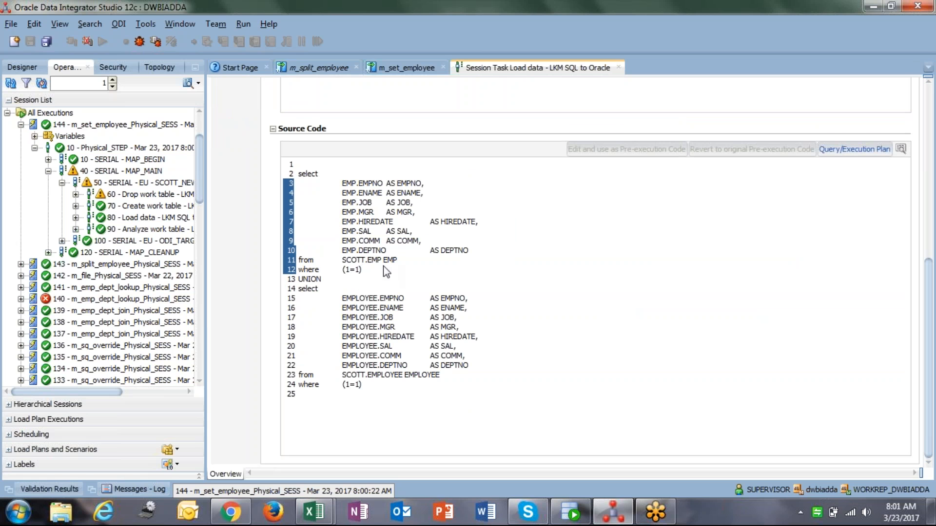
pyautogui.moveTo(298, 278); pyautogui.dragTo(466, 393)
pyautogui.click(466, 393)
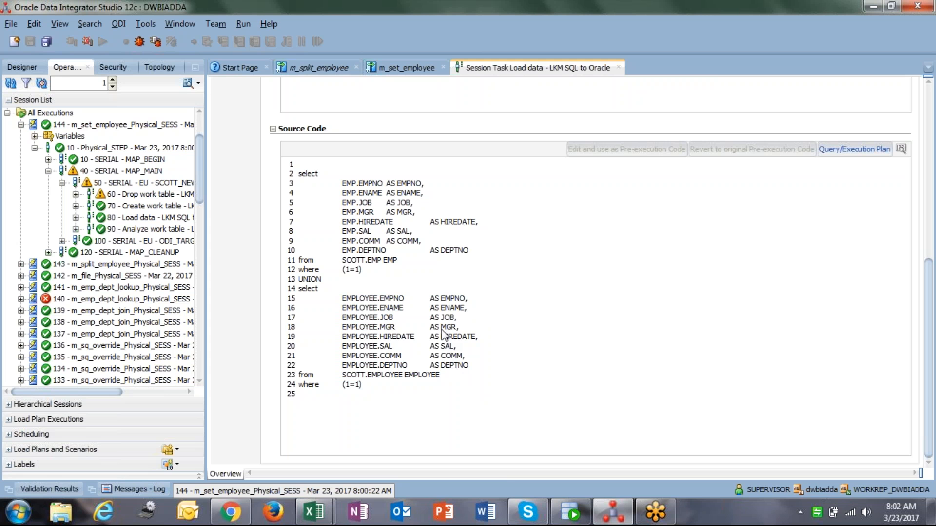
# Review the m_set_employee mapping's logical and physical designs and the SET__AP loading knowledge module settings
pyautogui.click(600, 517)
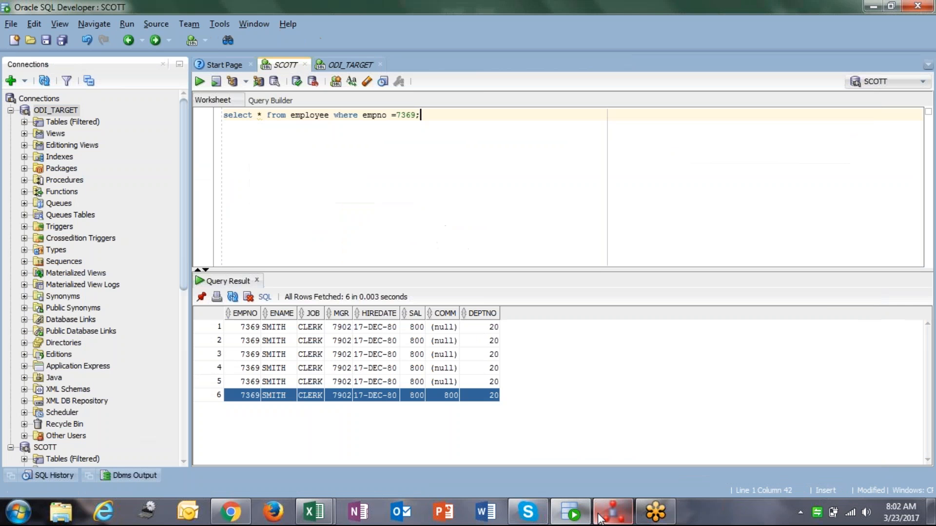
pyautogui.click(605, 516)
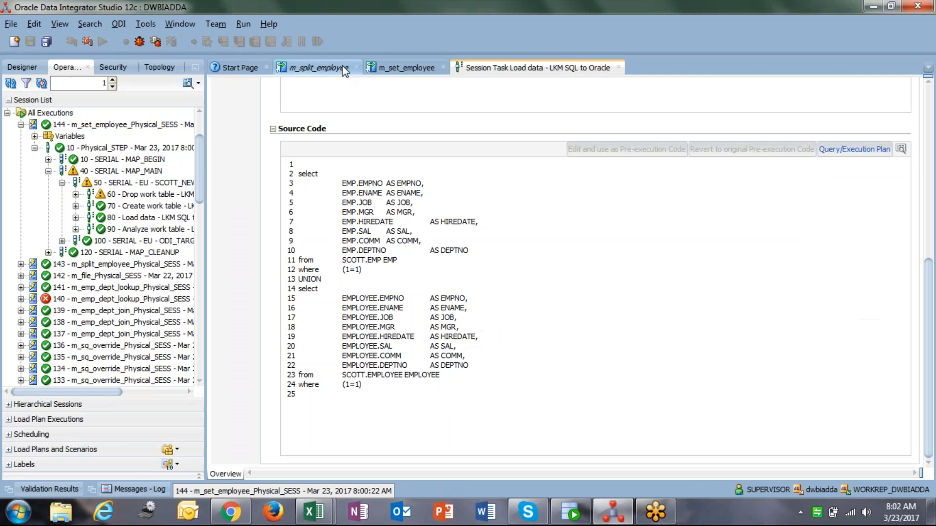
pyautogui.click(395, 68)
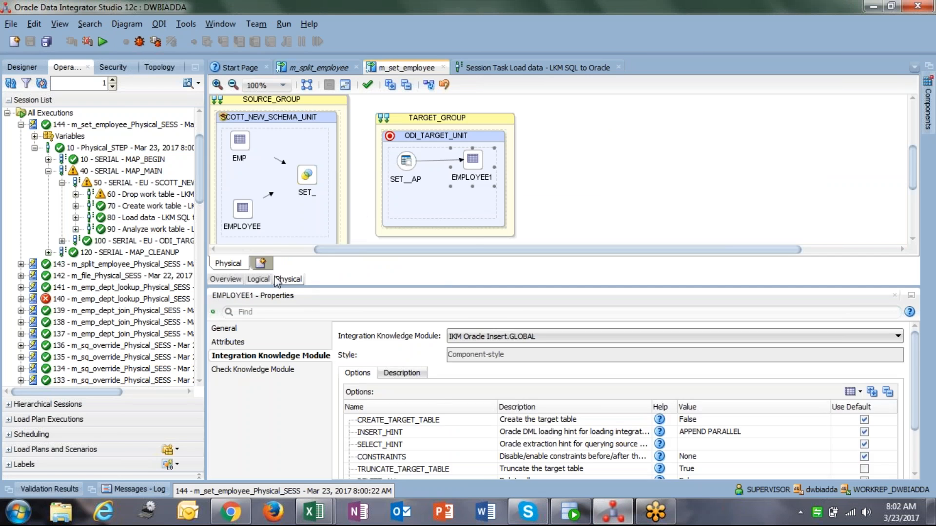
pyautogui.click(258, 279)
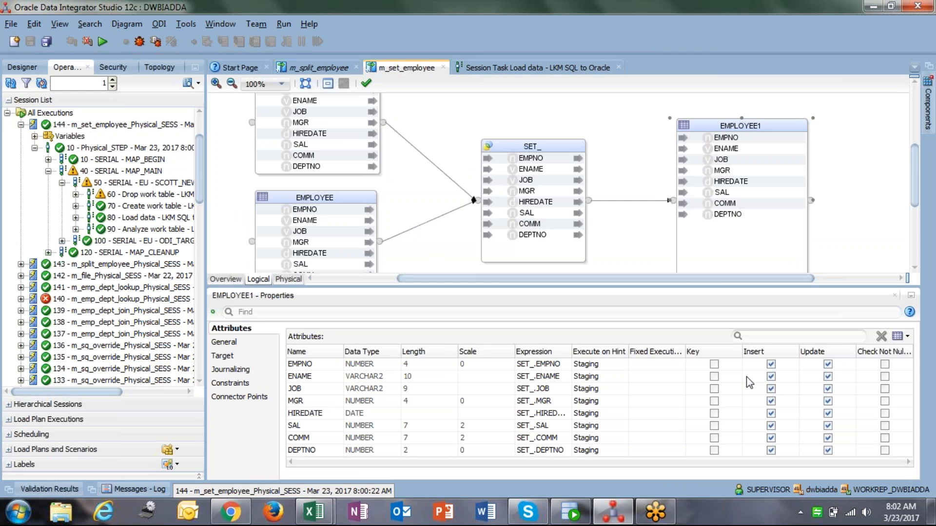
pyautogui.click(276, 279)
pyautogui.click(405, 167)
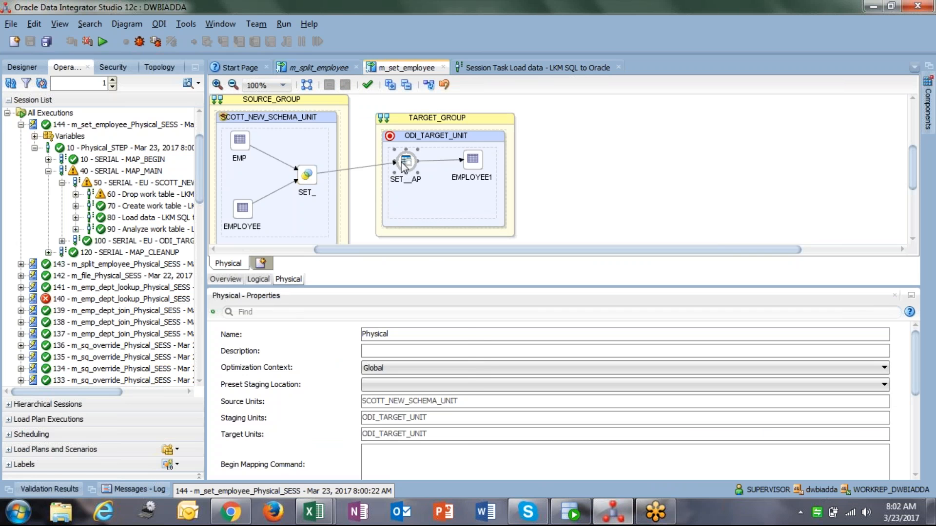
pyautogui.click(287, 356)
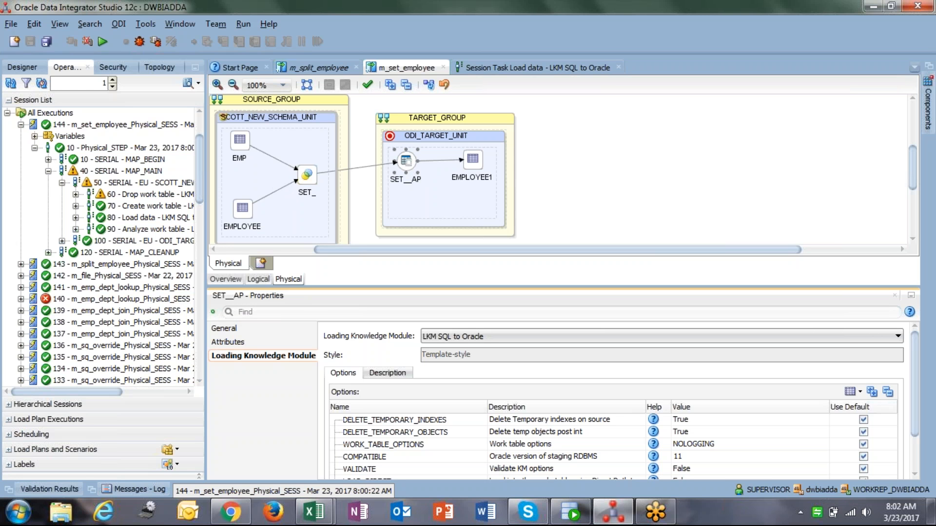
# Return to the Load data task code of session 144 and widen the session navigator
pyautogui.click(24, 67)
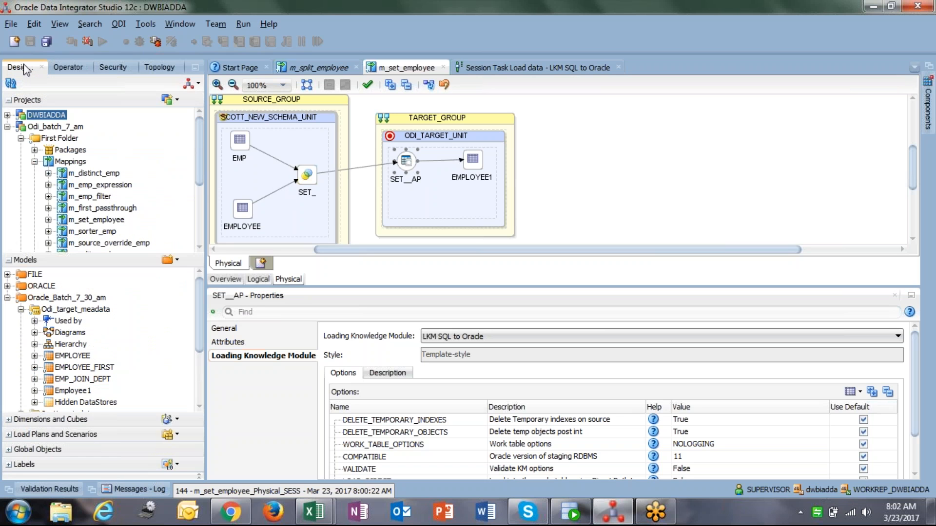
pyautogui.click(8, 298)
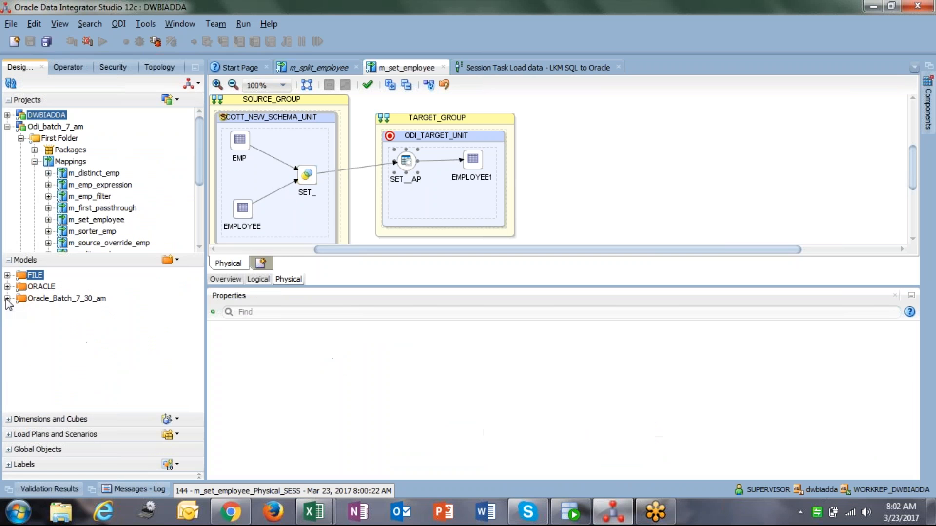
pyautogui.moveTo(25, 253); pyautogui.dragTo(27, 287)
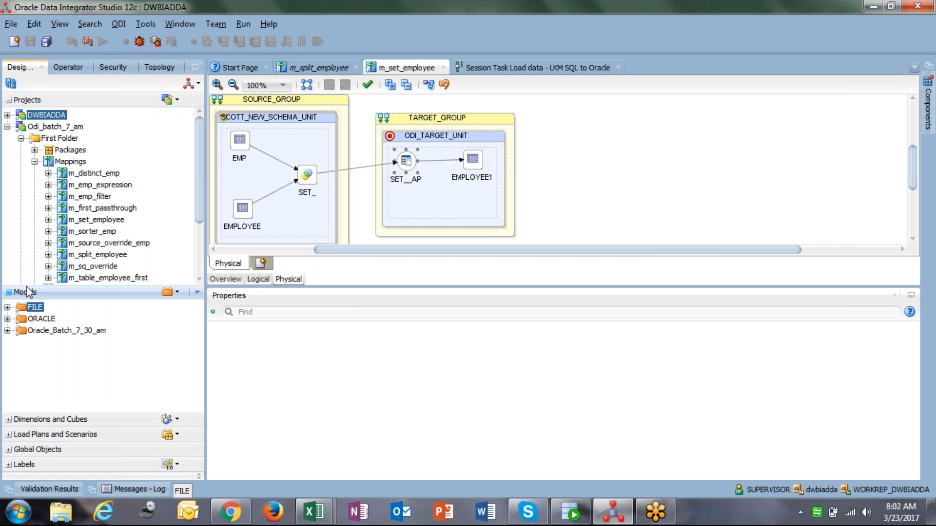
pyautogui.click(34, 162)
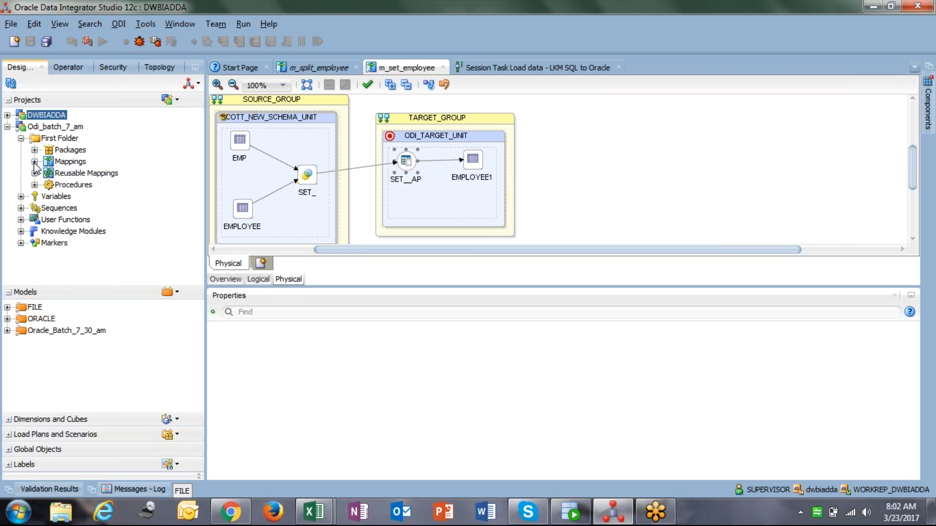
pyautogui.click(75, 68)
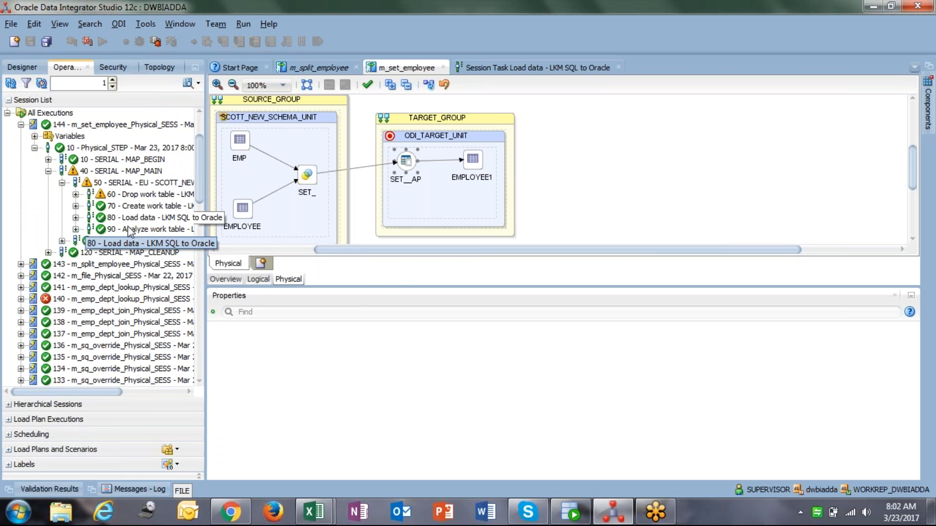
pyautogui.click(138, 218)
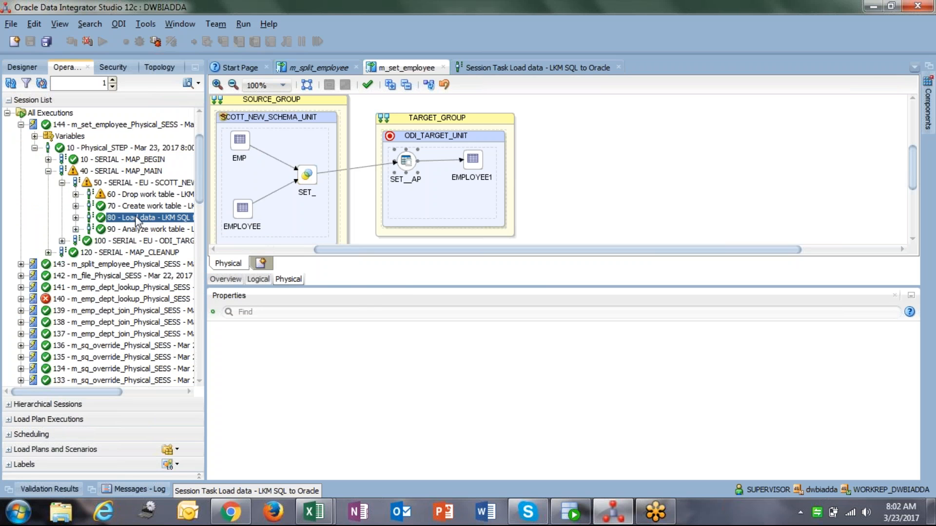
pyautogui.click(556, 70)
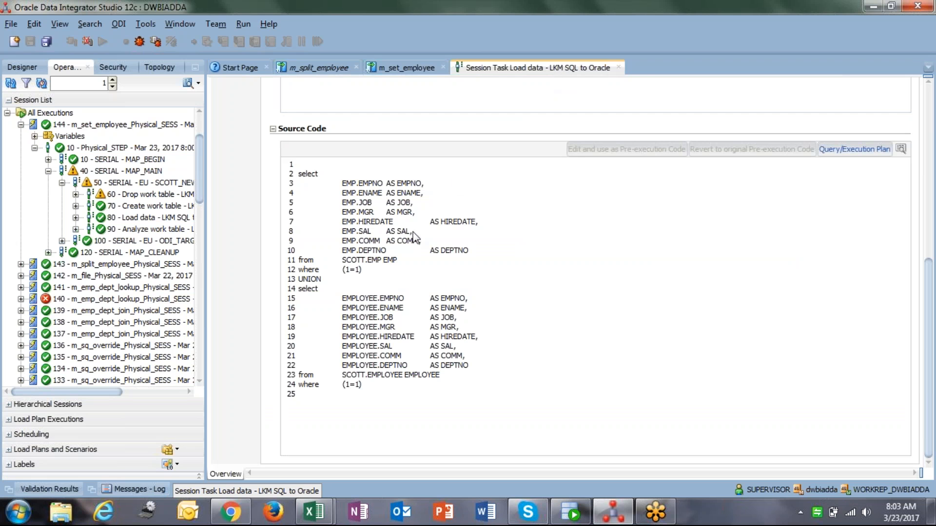
pyautogui.click(77, 218)
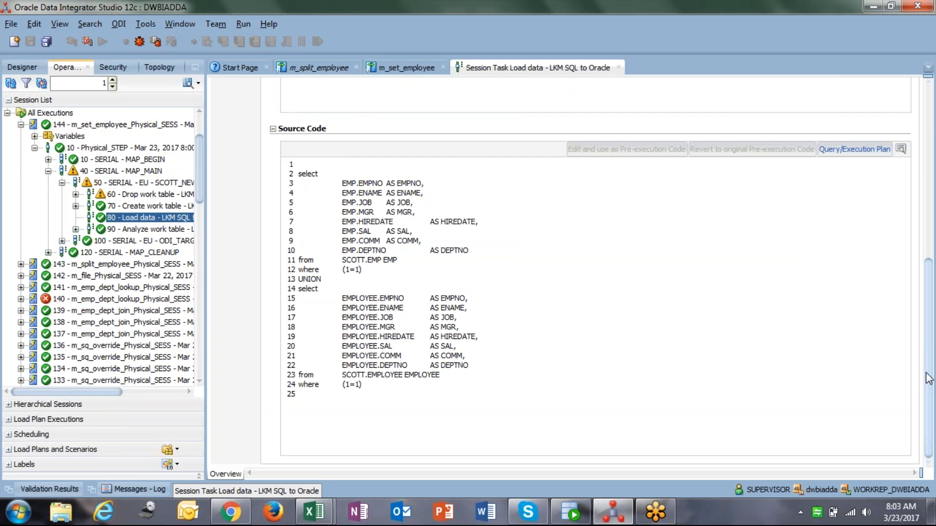
pyautogui.moveTo(928, 378); pyautogui.dragTo(929, 207)
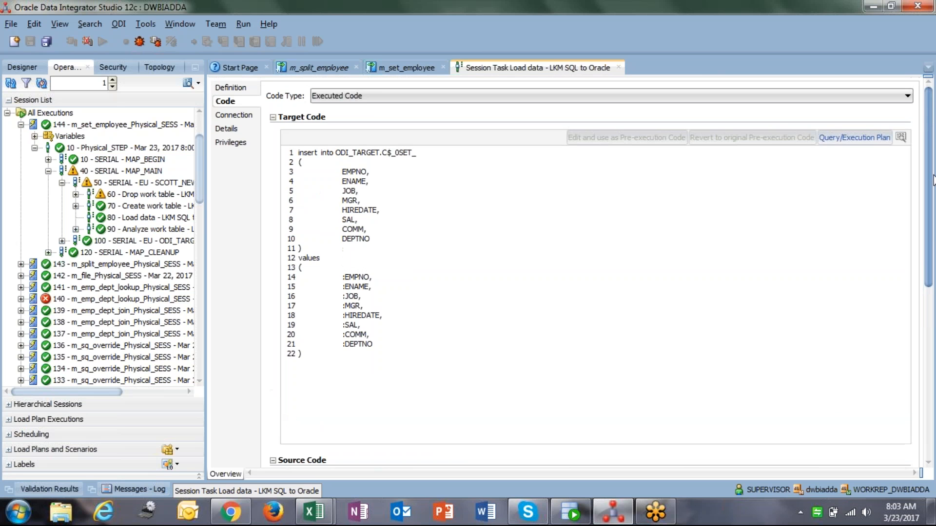
pyautogui.moveTo(205, 296); pyautogui.dragTo(271, 295)
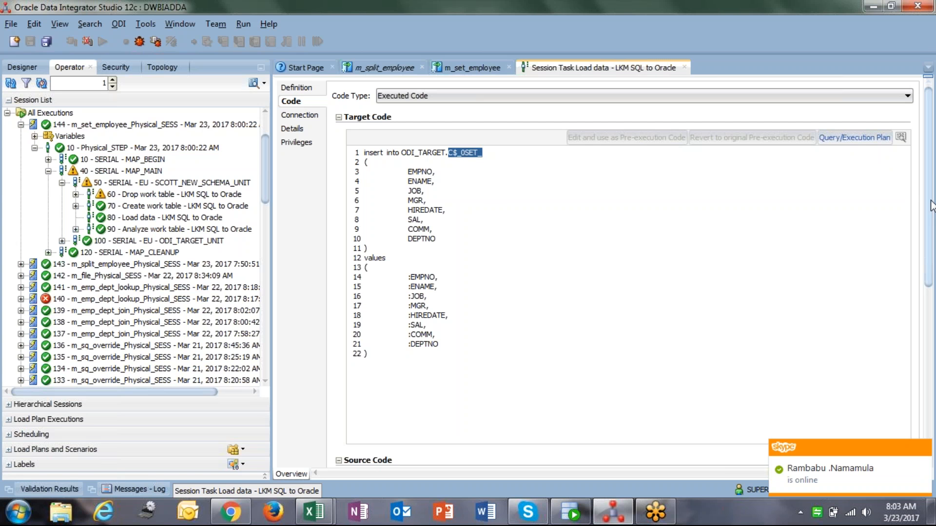
# Examine the Load data task's source UNION query and target insert statement, and expand the target unit's tasks in session 144
pyautogui.scroll(-10, 931, 204)
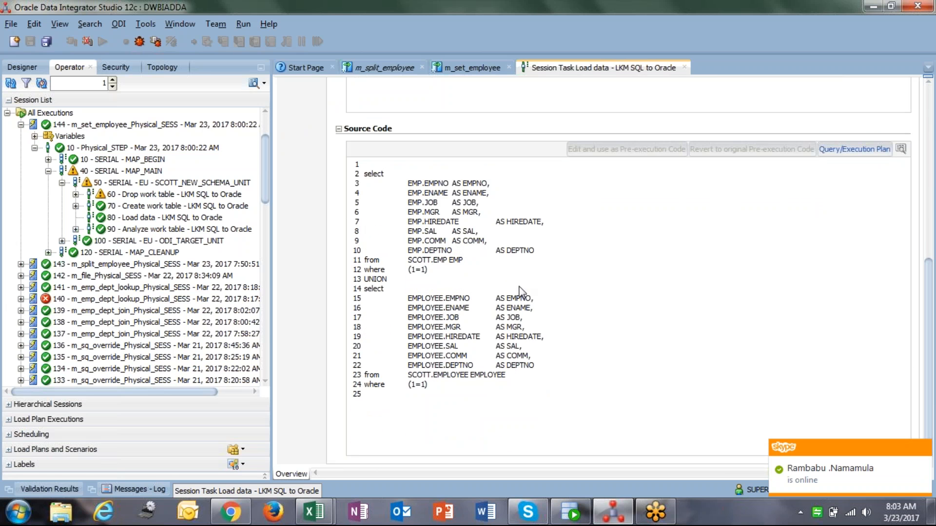
pyautogui.moveTo(365, 172); pyautogui.dragTo(445, 389)
pyautogui.click(445, 388)
pyautogui.moveTo(364, 173); pyautogui.dragTo(440, 395)
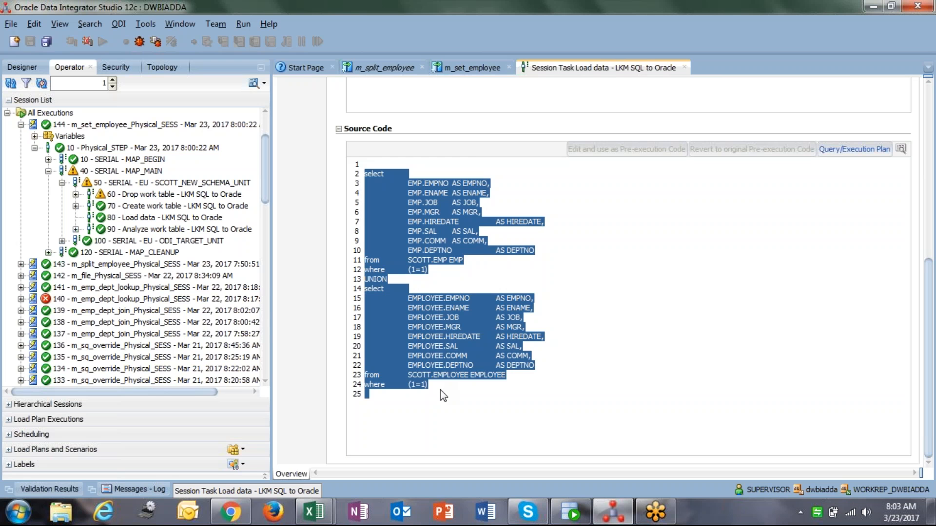
pyautogui.click(440, 390)
pyautogui.moveTo(368, 178); pyautogui.dragTo(444, 391)
pyautogui.click(444, 390)
pyautogui.moveTo(363, 180); pyautogui.dragTo(456, 417)
pyautogui.click(455, 417)
pyautogui.moveTo(929, 385); pyautogui.dragTo(933, 241)
pyautogui.moveTo(398, 226); pyautogui.dragTo(446, 305)
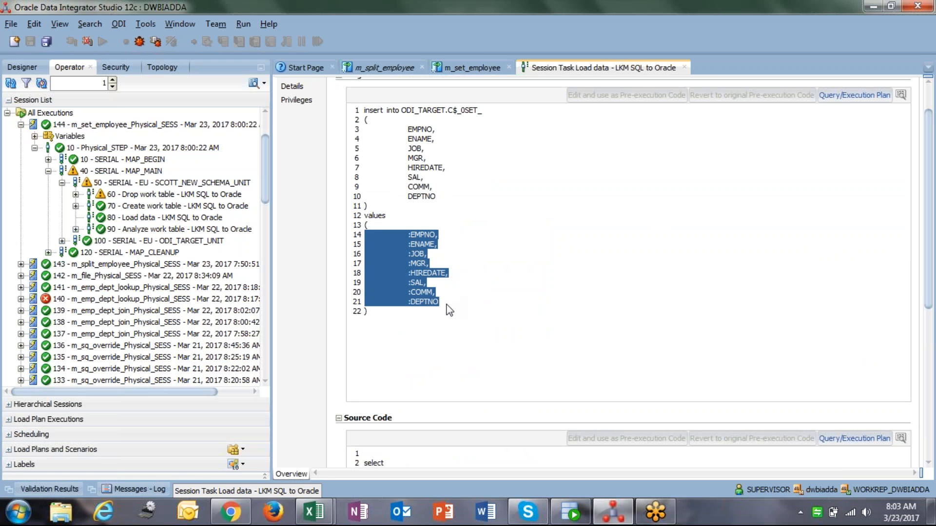
pyautogui.click(446, 309)
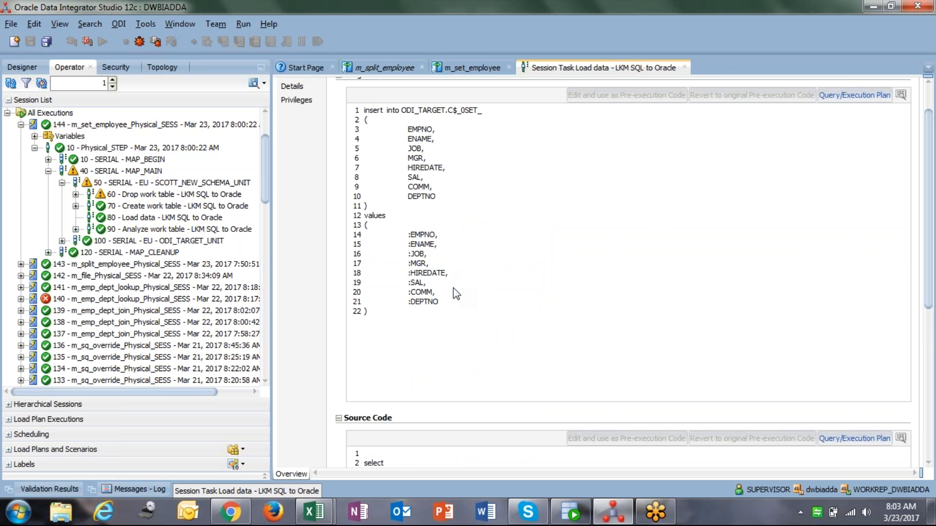
pyautogui.moveTo(363, 113); pyautogui.dragTo(445, 115)
pyautogui.moveTo(387, 117); pyautogui.dragTo(423, 130)
pyautogui.click(361, 112)
pyautogui.moveTo(360, 112); pyautogui.dragTo(429, 182)
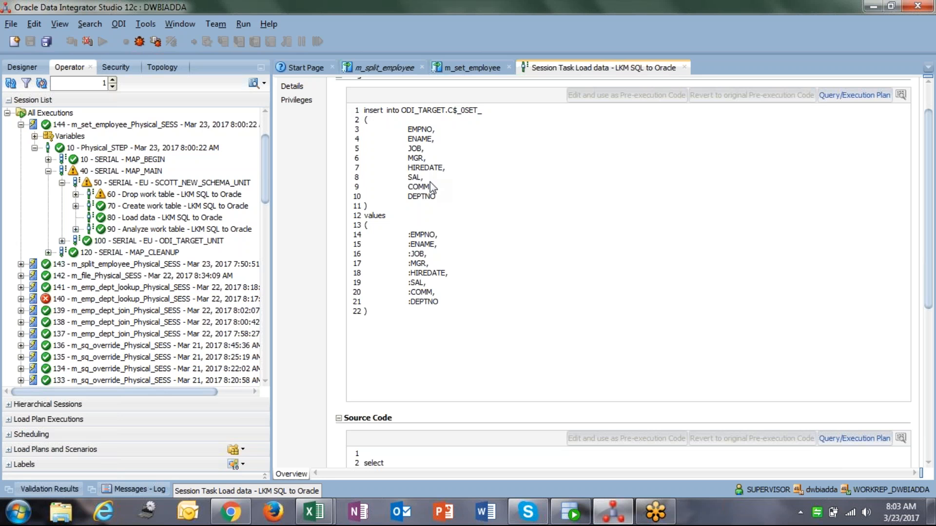
pyautogui.click(62, 241)
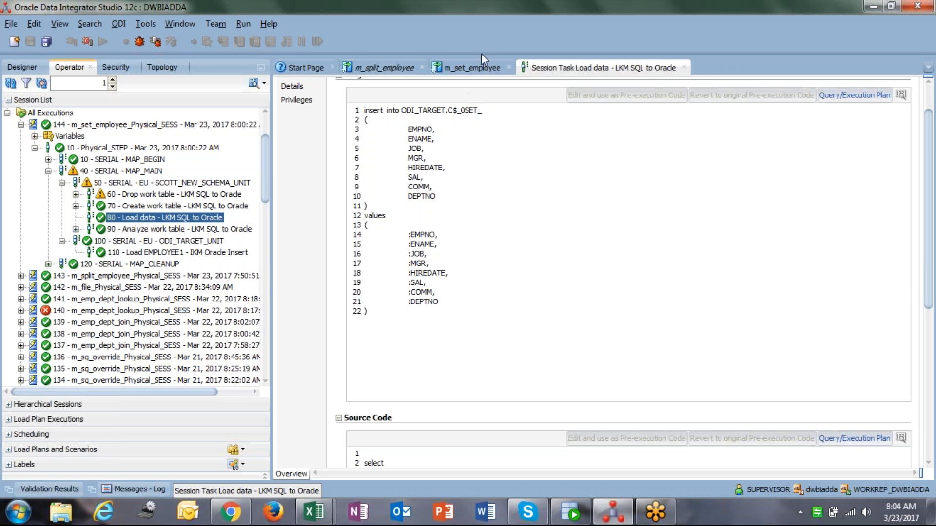
# Inspect the SET_ component's attributes and its input and output connector points in the m_set_employee logical view
pyautogui.click(460, 67)
pyautogui.click(343, 279)
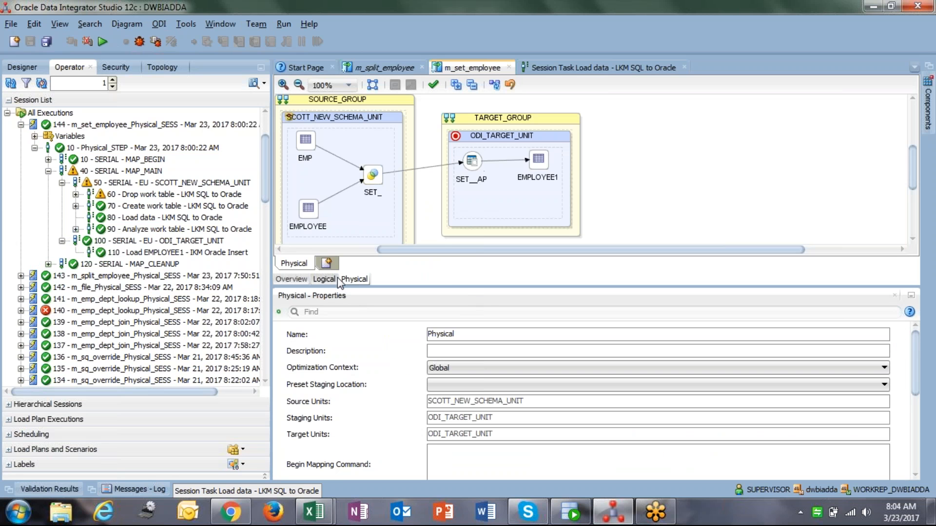
pyautogui.click(324, 279)
pyautogui.click(354, 279)
pyautogui.click(324, 279)
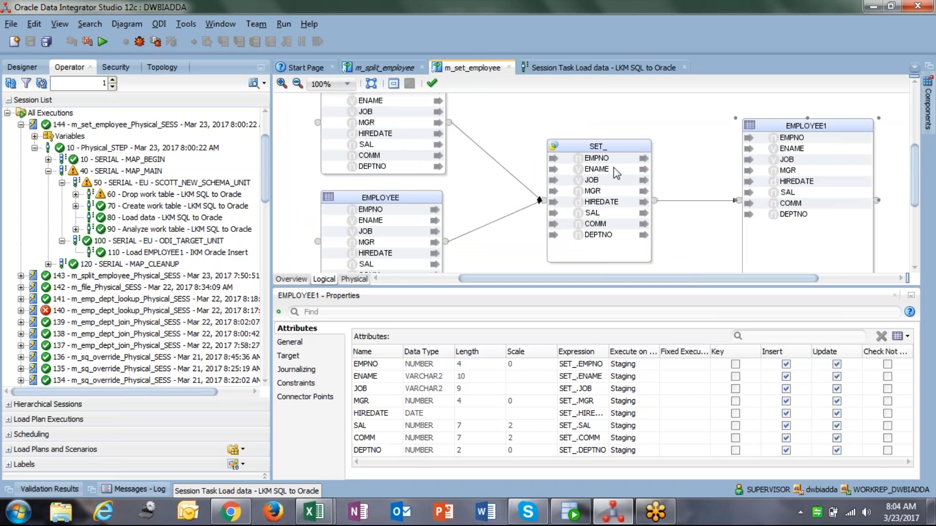
pyautogui.click(596, 147)
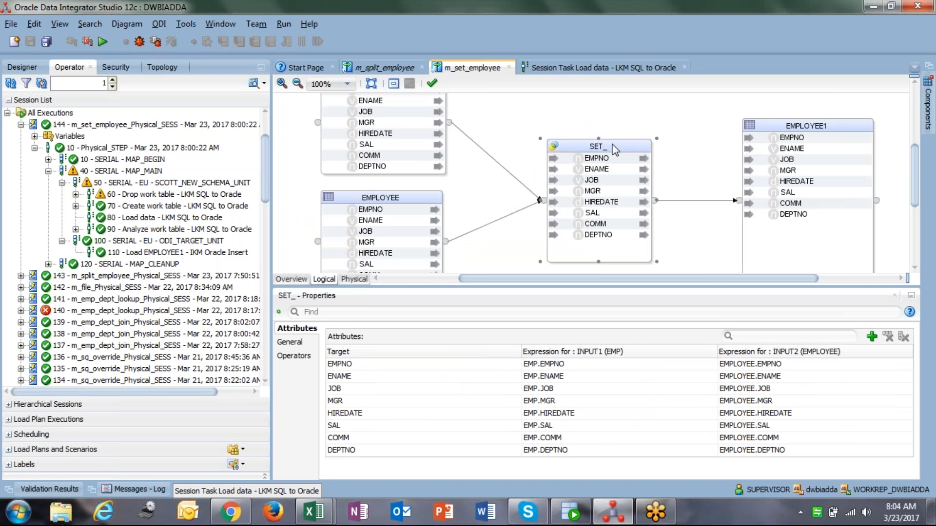
pyautogui.click(293, 357)
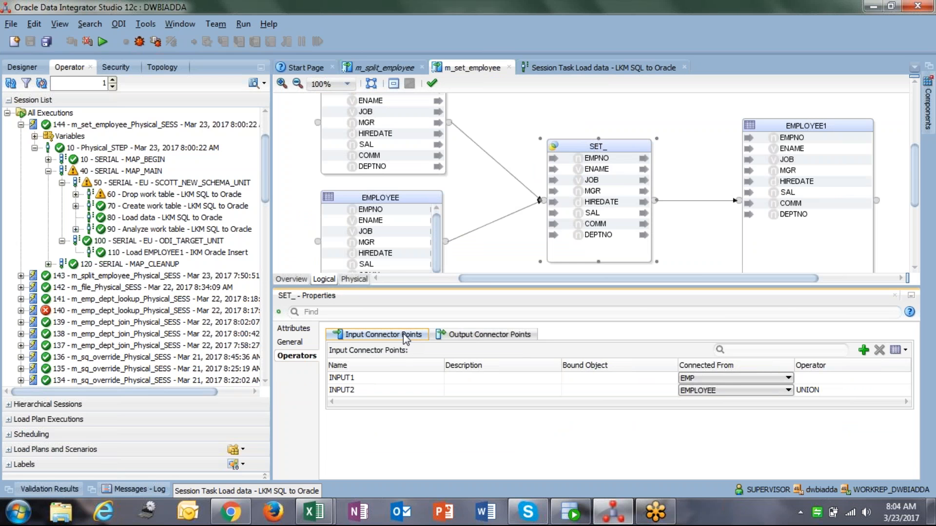
pyautogui.click(450, 336)
# Set Execute On to Target for both input expressions of the SET_ component's EMPNO and ENAME attributes
pyautogui.click(597, 159)
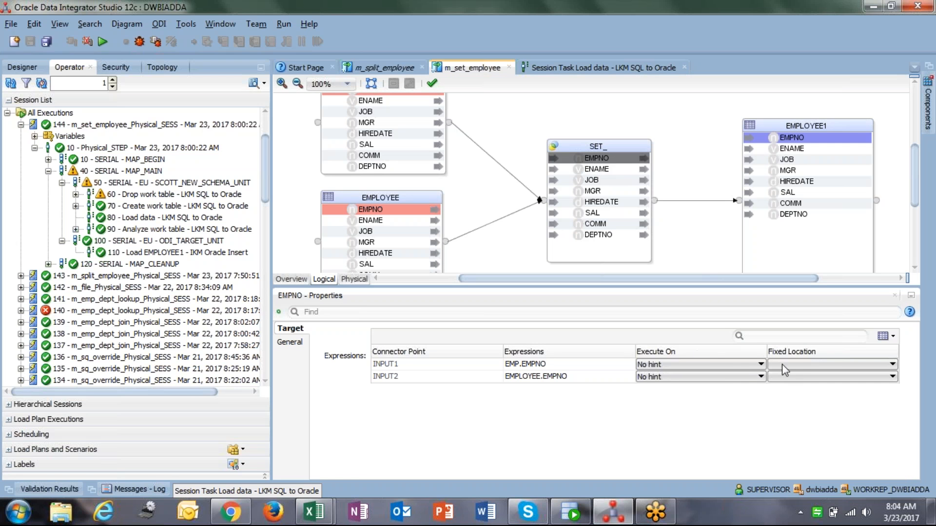
pyautogui.click(737, 369)
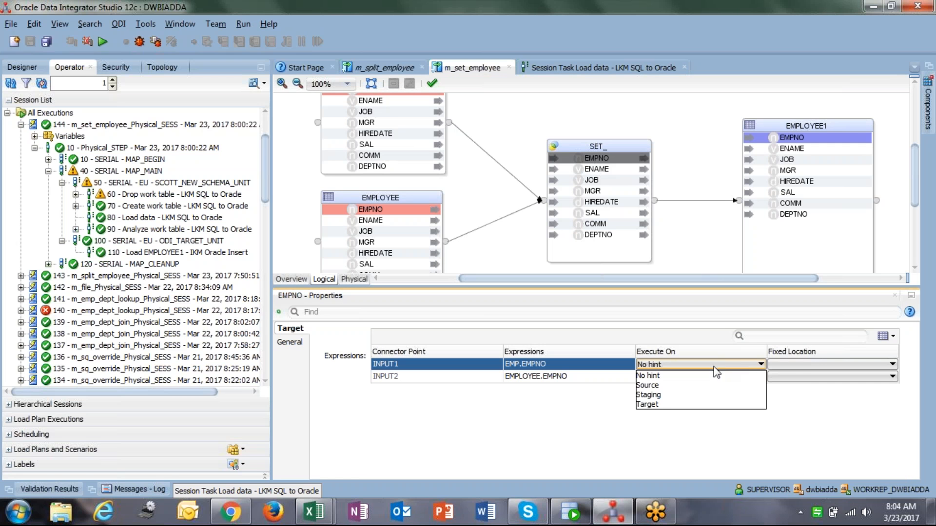
pyautogui.click(657, 402)
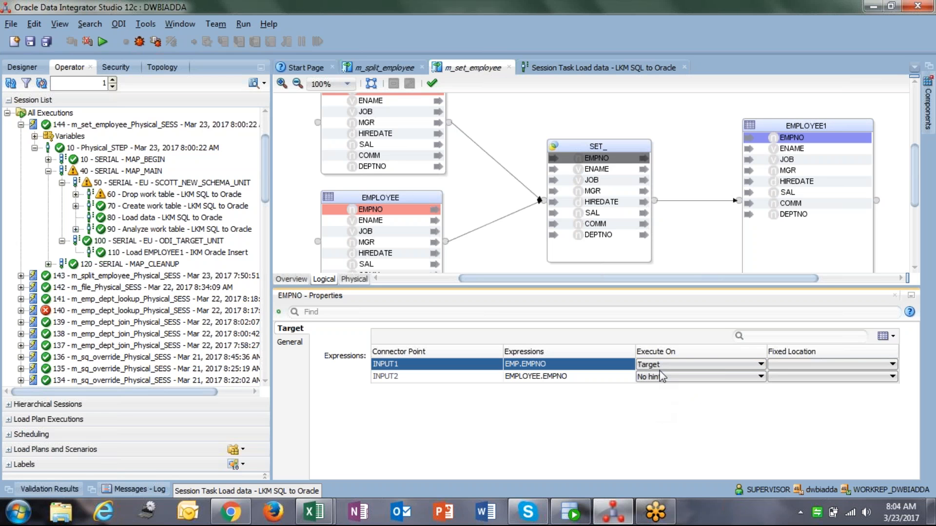
pyautogui.click(660, 376)
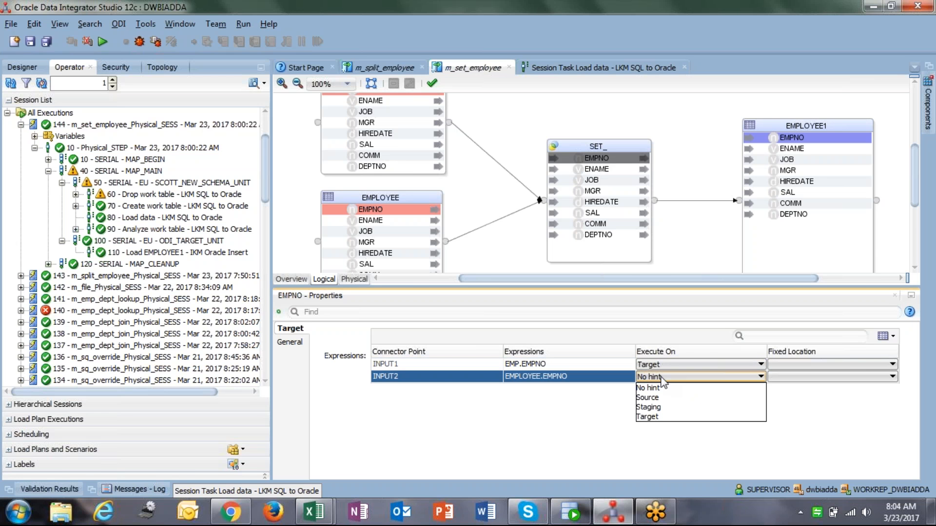
pyautogui.click(664, 417)
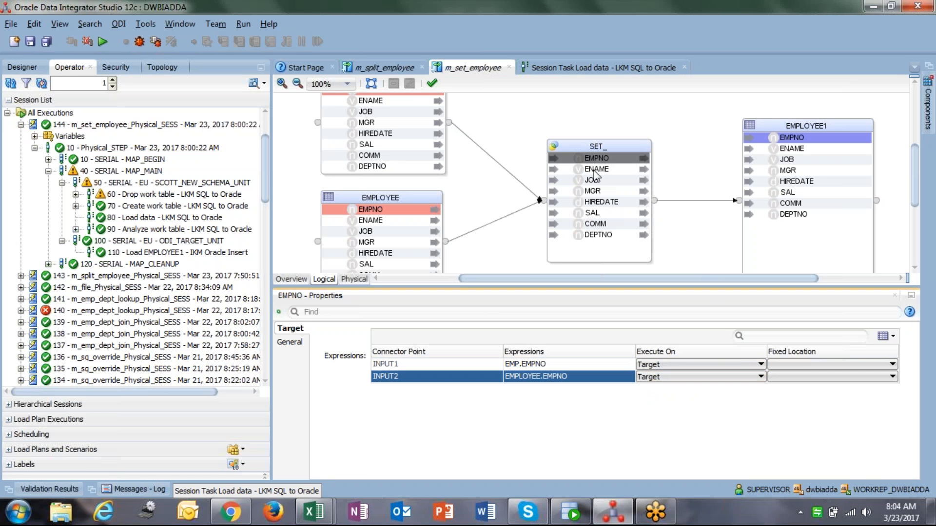
pyautogui.click(595, 170)
pyautogui.click(661, 364)
pyautogui.click(663, 411)
pyautogui.click(662, 377)
pyautogui.click(663, 417)
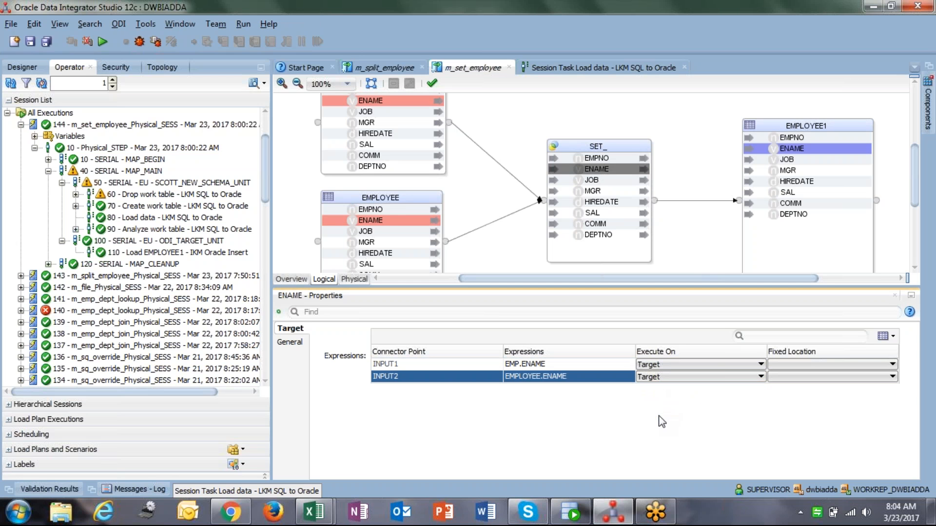
# Set Execute On to Target for both input expressions of the SET_ component's JOB and MGR attributes
pyautogui.click(604, 180)
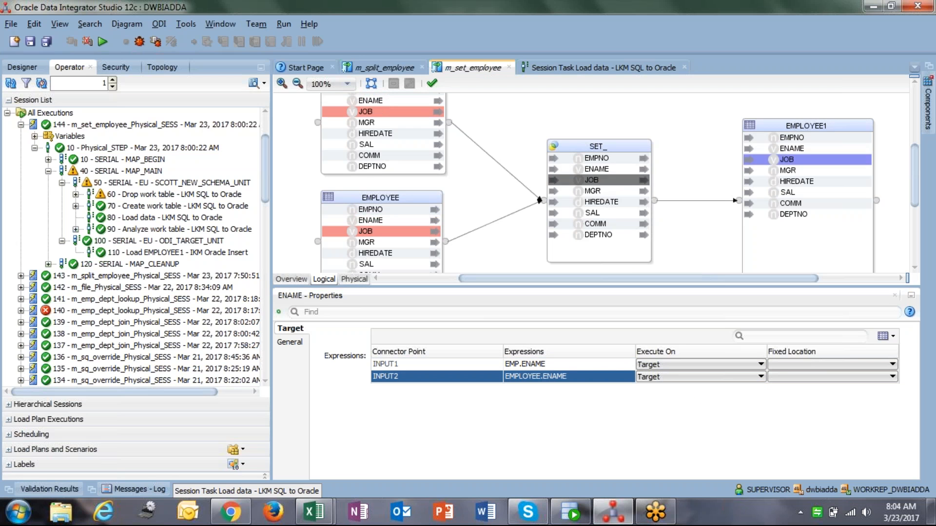
pyautogui.click(670, 365)
pyautogui.click(664, 410)
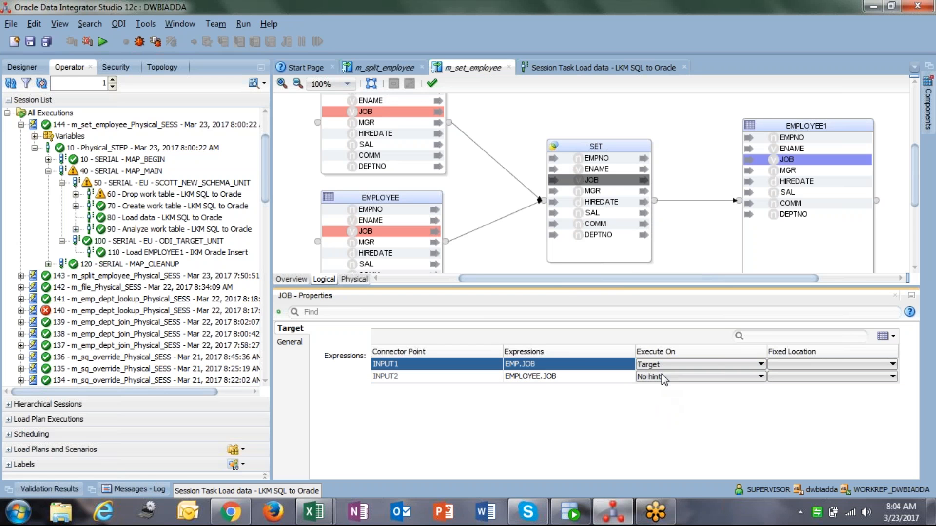
pyautogui.click(662, 375)
pyautogui.click(663, 417)
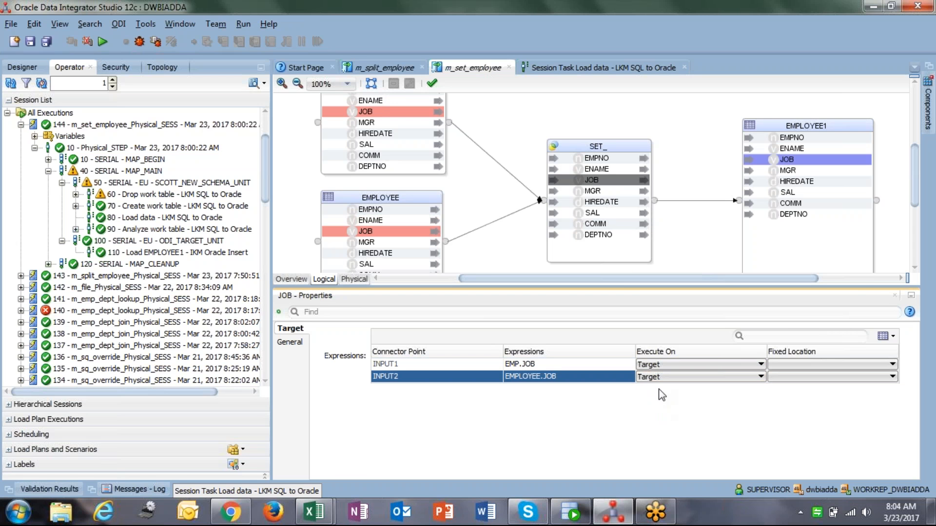
pyautogui.click(607, 191)
pyautogui.click(656, 364)
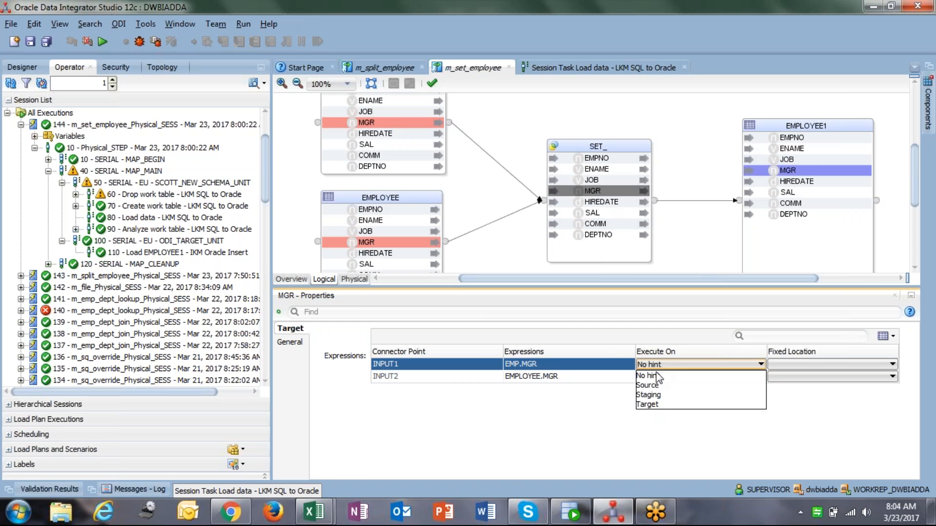
pyautogui.click(654, 406)
pyautogui.click(658, 377)
pyautogui.click(663, 418)
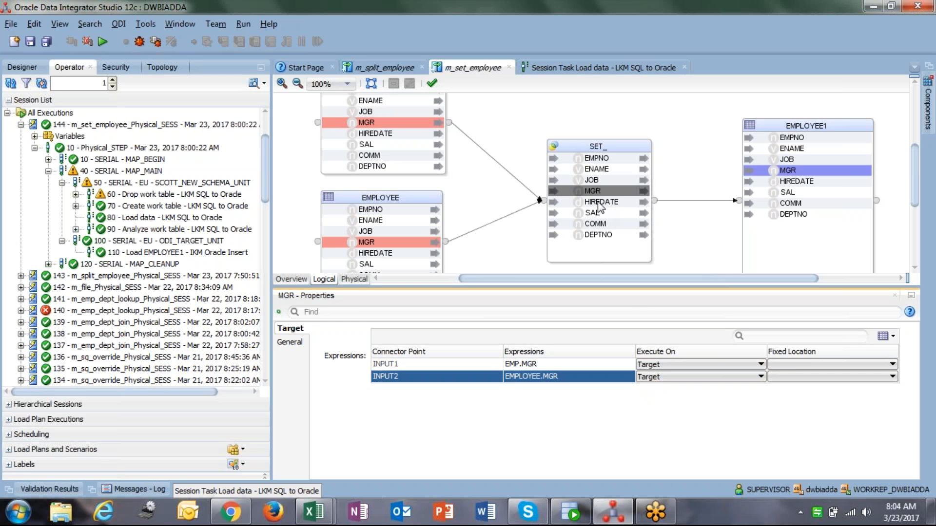
# Set Execute On to Target for both input expressions of the SET_ component's HIREDATE and SAL attributes
pyautogui.click(598, 203)
pyautogui.click(657, 363)
pyautogui.click(662, 408)
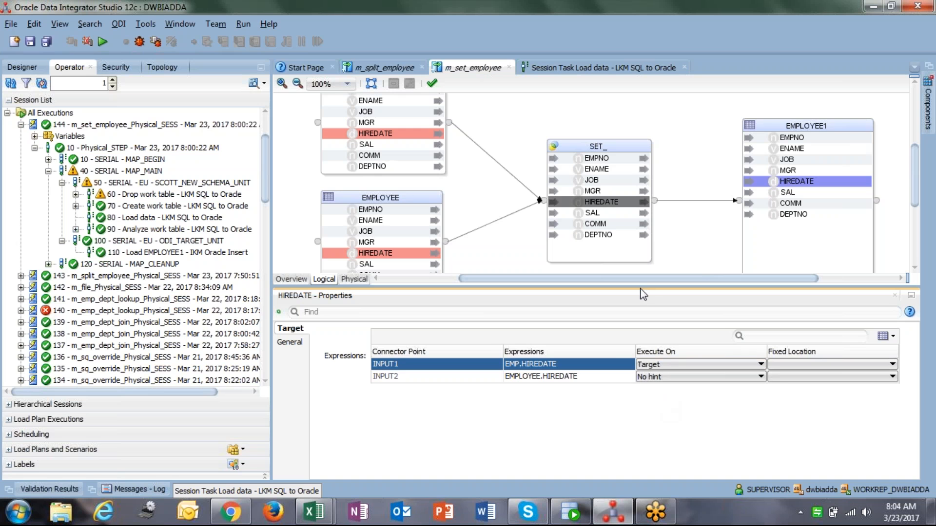
pyautogui.click(677, 378)
pyautogui.click(673, 418)
pyautogui.click(592, 213)
pyautogui.click(660, 364)
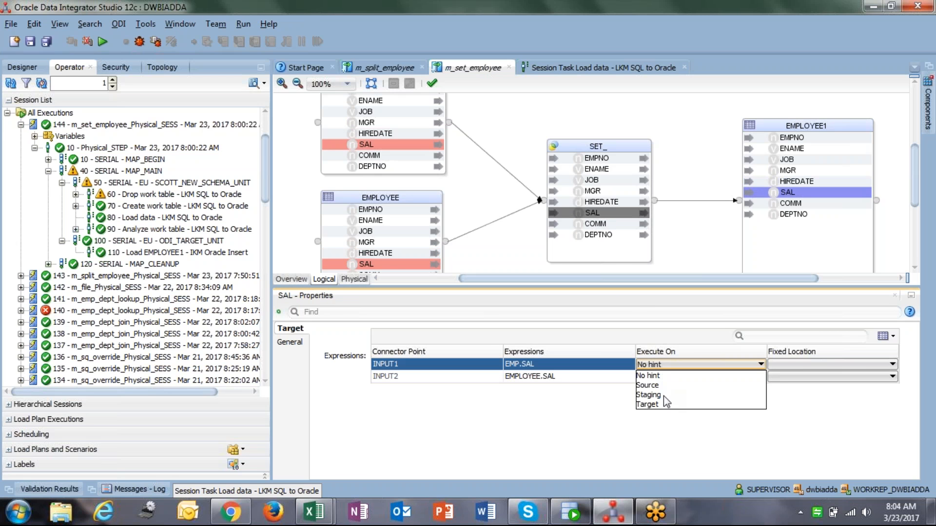
pyautogui.click(649, 404)
pyautogui.click(678, 377)
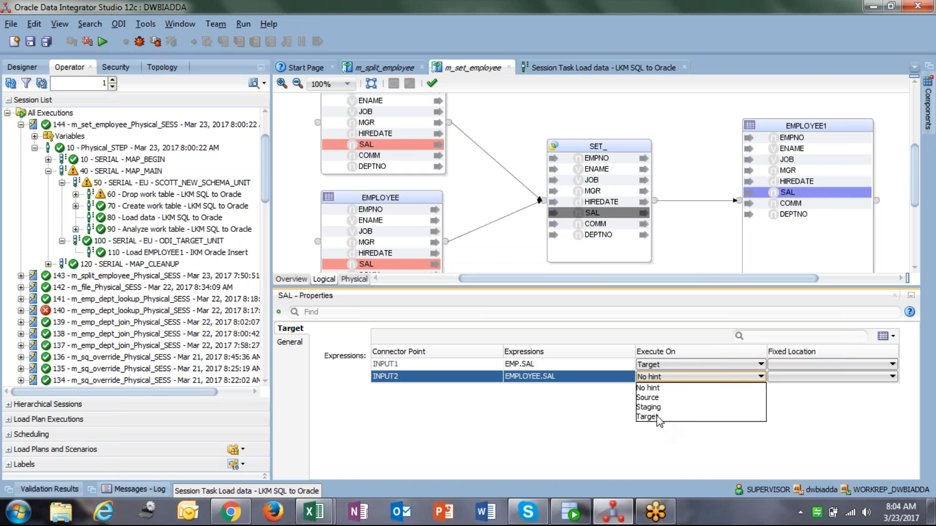
pyautogui.click(657, 417)
# Set Execute On to Target for both input expressions of the SET_ component's COMM and DEPTNO attributes
pyautogui.click(602, 223)
pyautogui.click(678, 364)
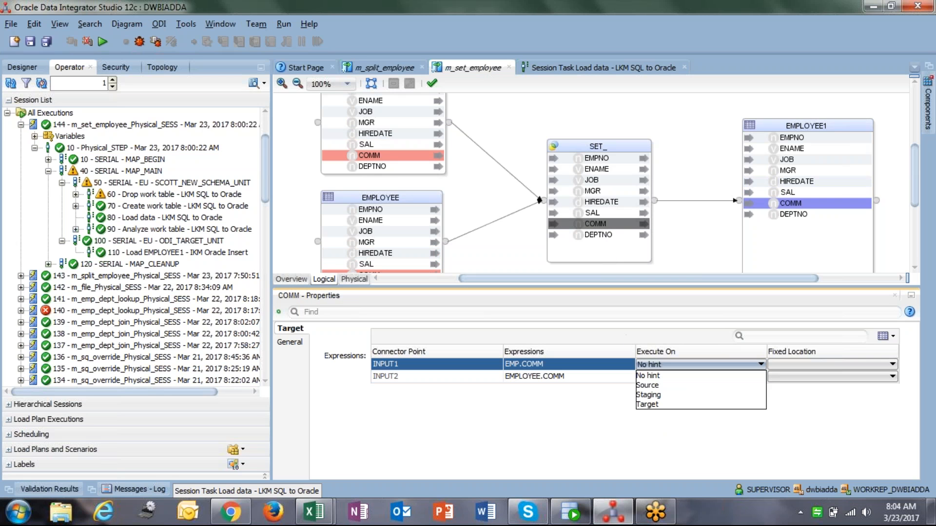
pyautogui.click(652, 405)
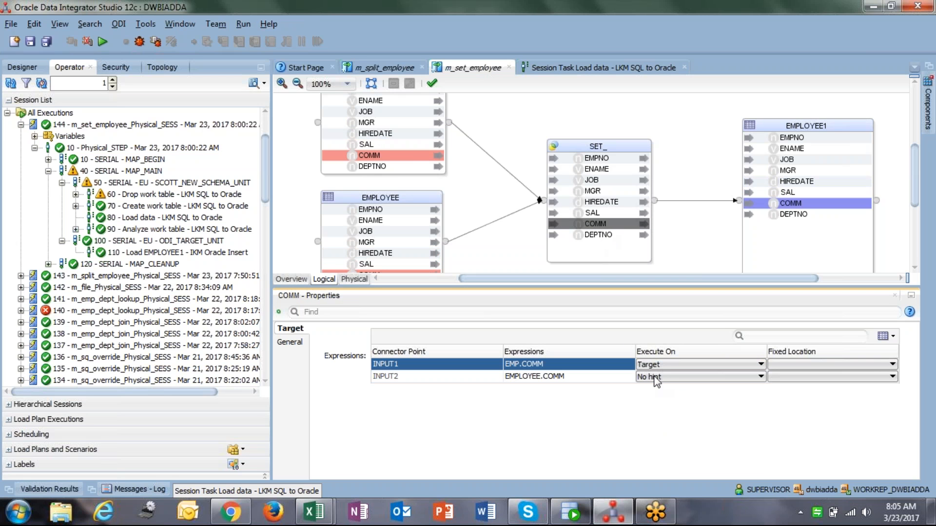
pyautogui.click(654, 377)
pyautogui.click(647, 418)
pyautogui.click(599, 235)
pyautogui.click(677, 364)
pyautogui.click(653, 406)
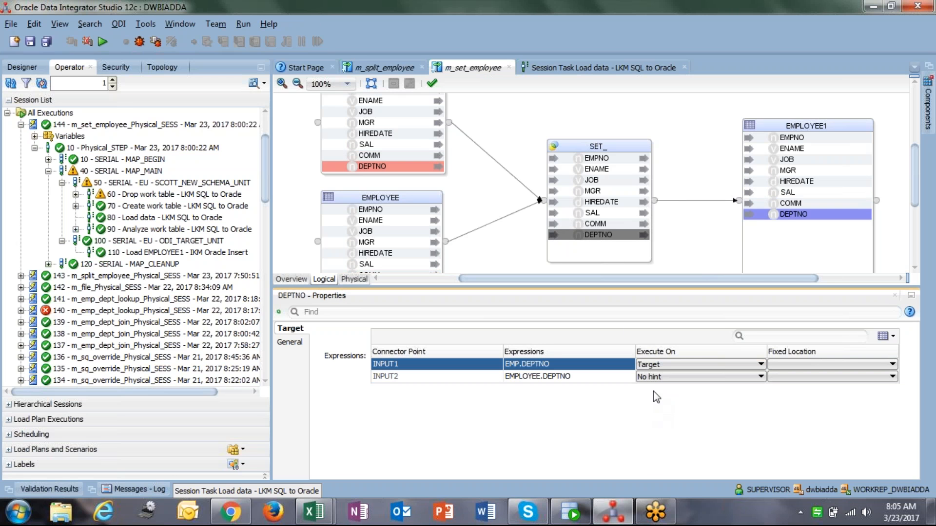
pyautogui.click(653, 377)
pyautogui.click(656, 416)
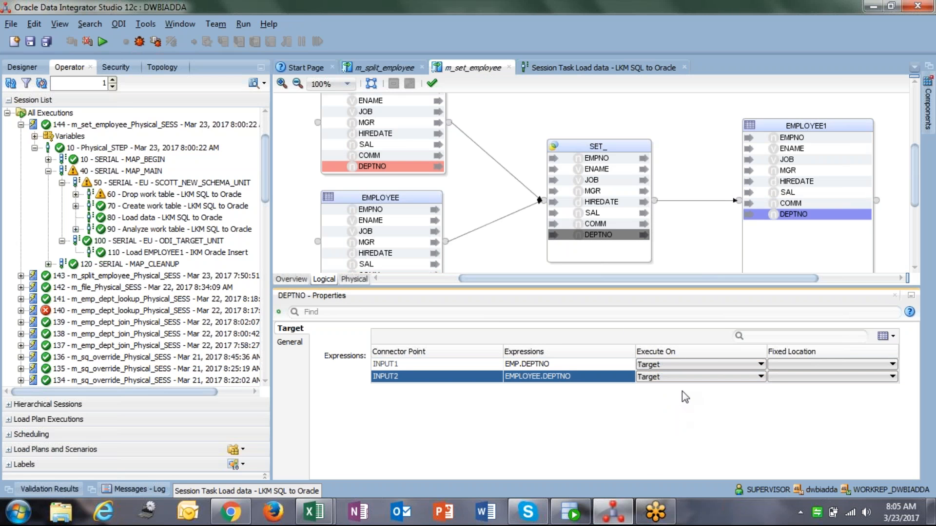
# Save the m_set_employee mapping and run it with the default settings
pyautogui.click(30, 43)
pyautogui.click(102, 42)
pyautogui.click(479, 310)
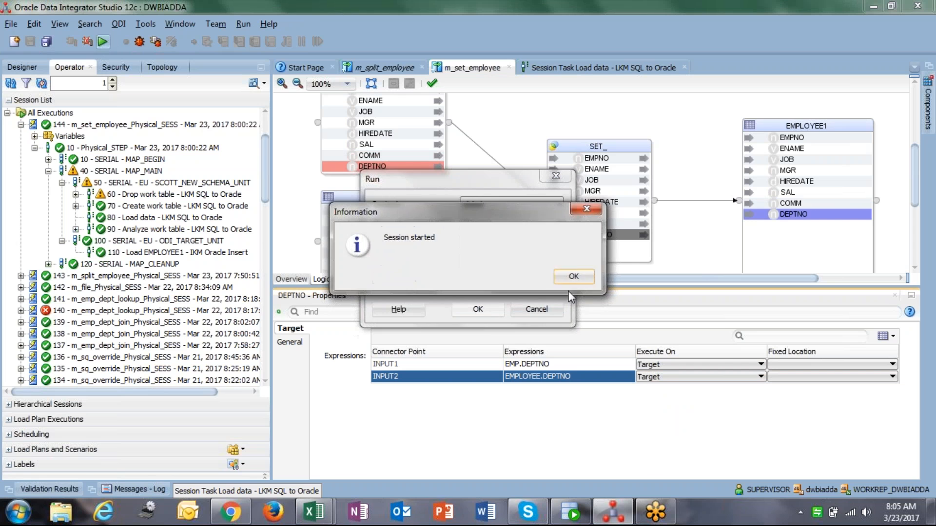
pyautogui.click(573, 277)
# Refresh the session list, open the Load data task of the new session 145, and examine its source code
pyautogui.click(10, 83)
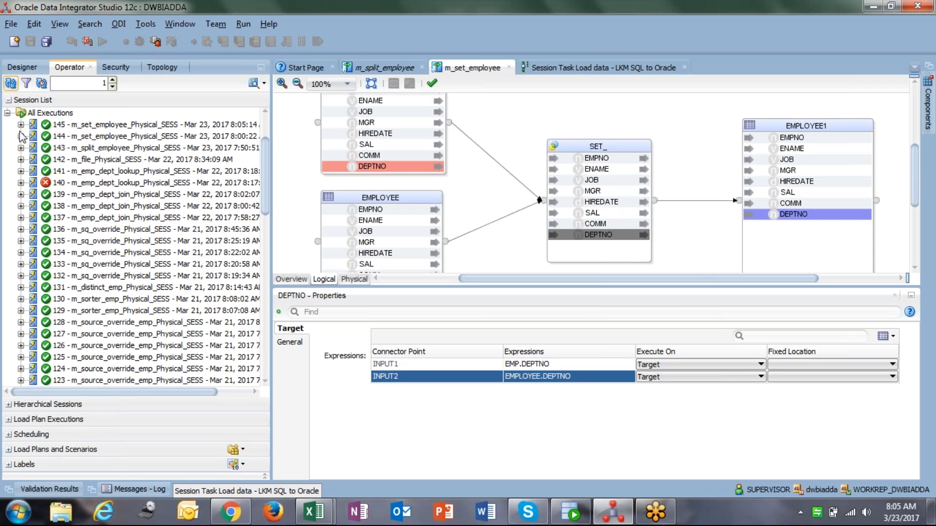
pyautogui.click(20, 125)
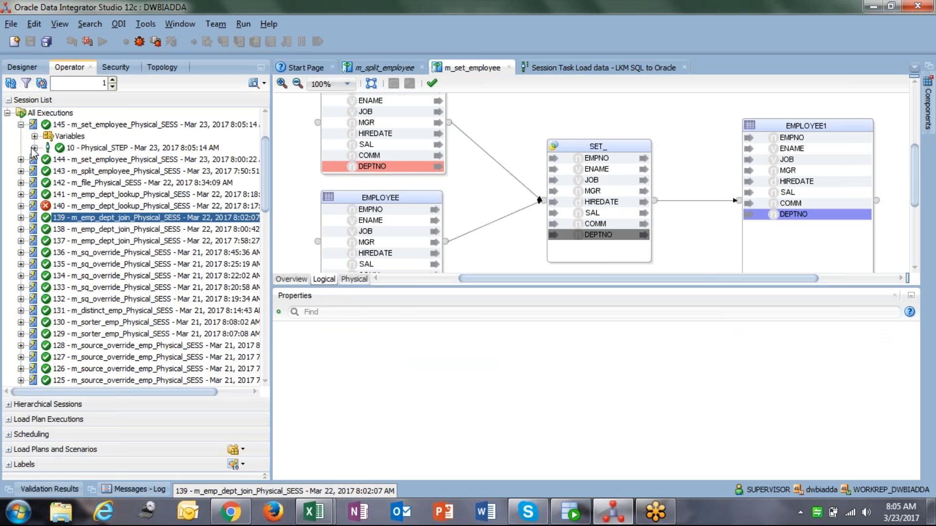
pyautogui.click(34, 150)
pyautogui.click(33, 148)
pyautogui.click(48, 171)
pyautogui.click(62, 183)
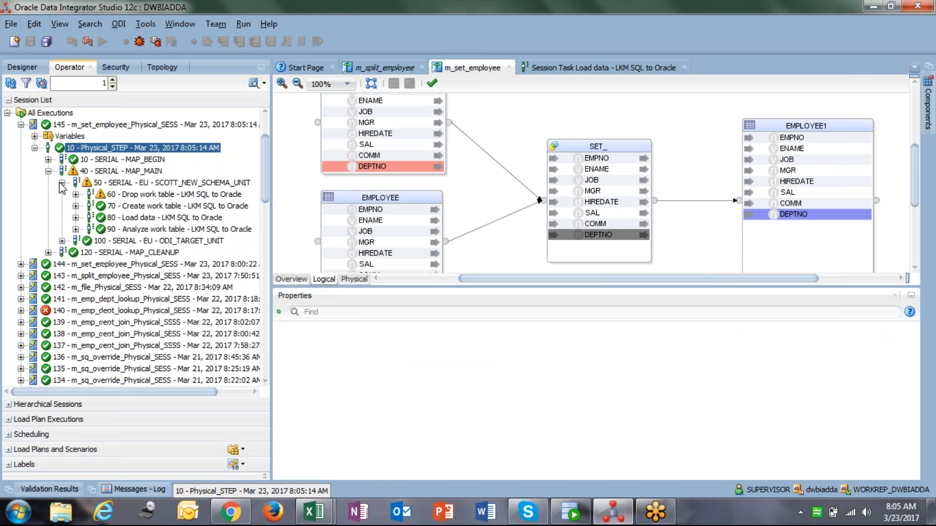
pyautogui.doubleClick(127, 220)
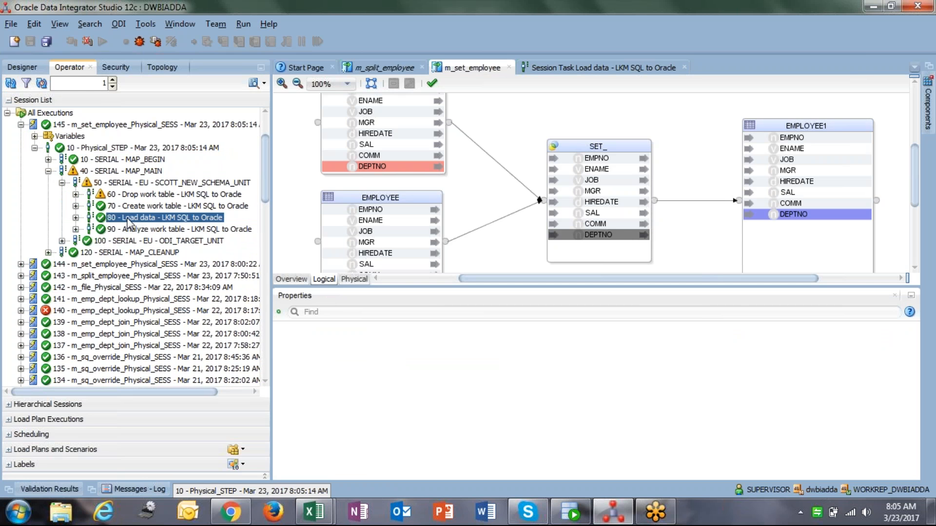
pyautogui.click(299, 100)
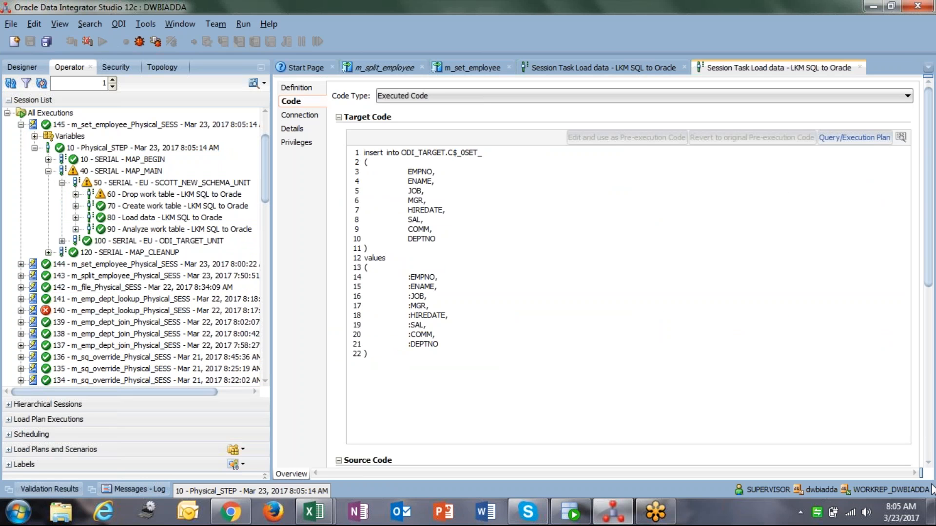
pyautogui.scroll(-10, 374, 168)
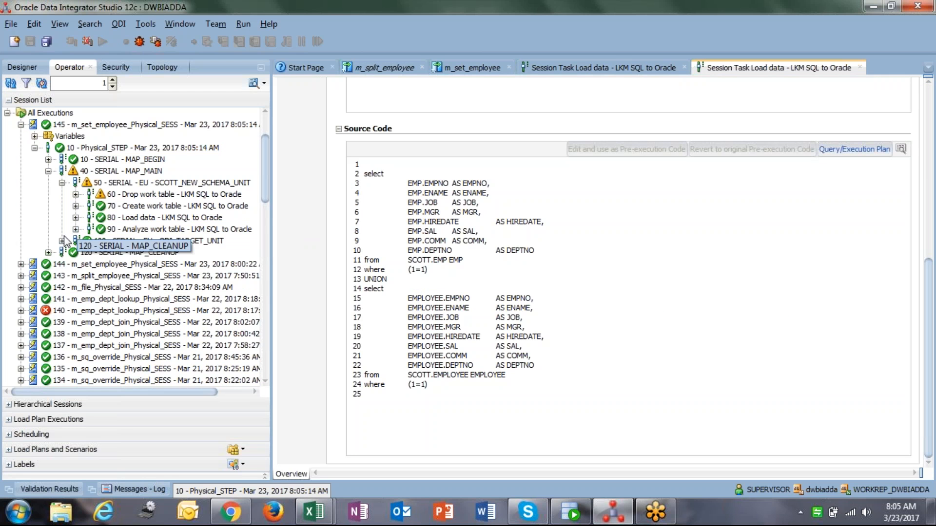
pyautogui.moveTo(272, 273); pyautogui.dragTo(316, 272)
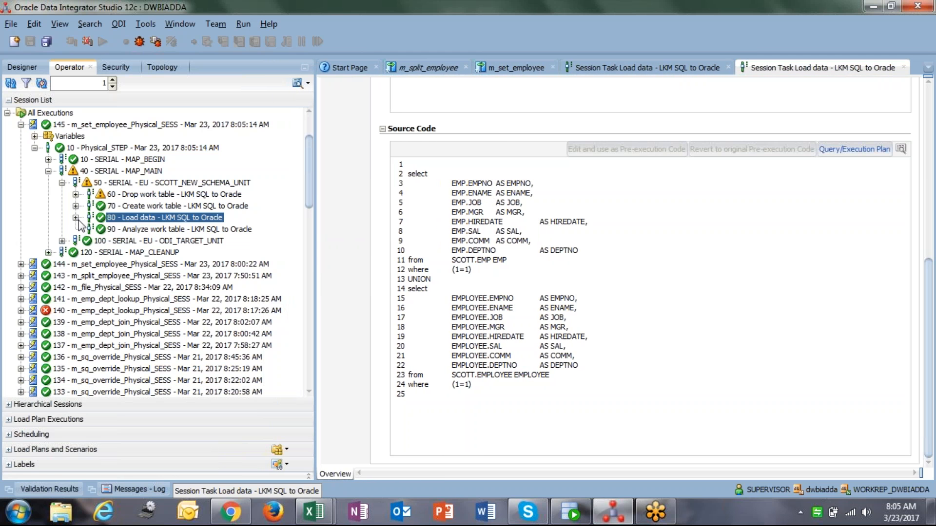
# Open the Load EMPLOYEE1 task of session 145 and examine its target insert code
pyautogui.click(62, 241)
pyautogui.doubleClick(147, 252)
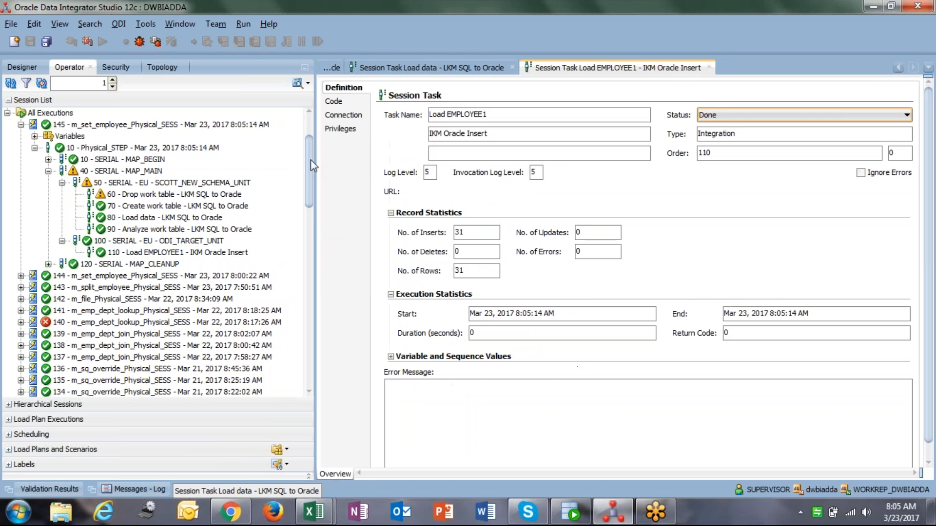
pyautogui.click(344, 103)
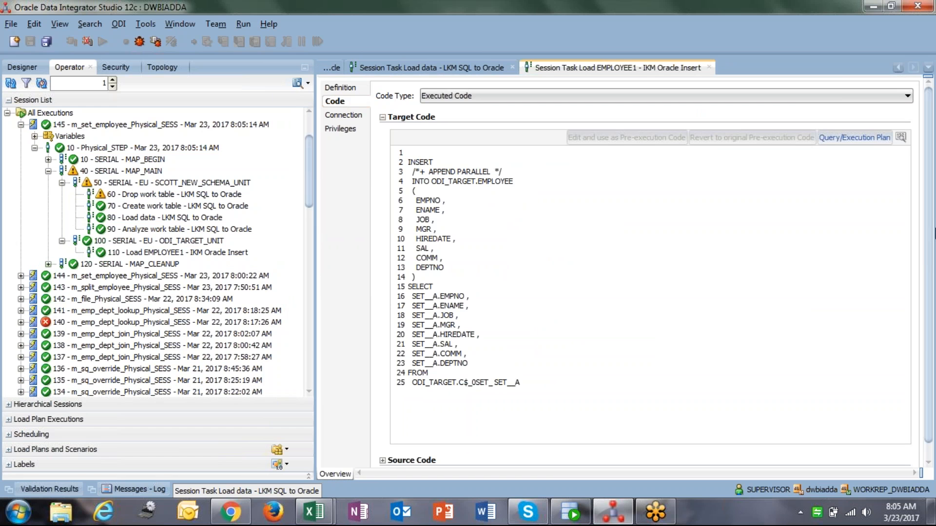
pyautogui.scroll(-1, 933, 238)
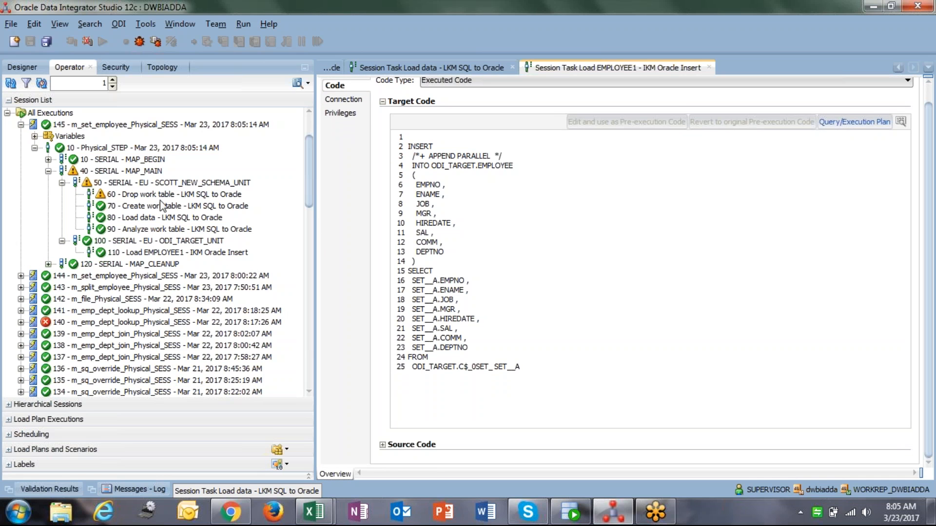
# Expand session 144's steps, open its Load EMPLOYEE1 task code, and compare it with session 145's task code
pyautogui.click(21, 276)
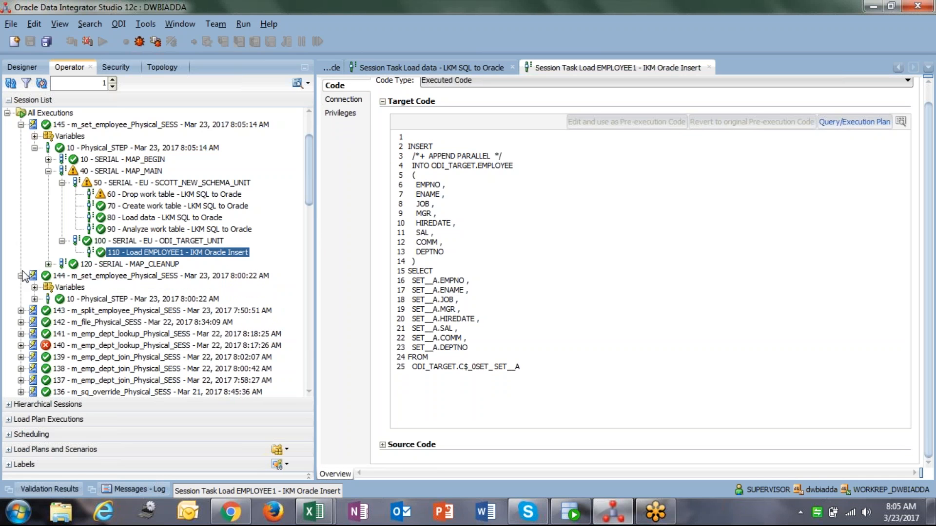
pyautogui.click(34, 299)
pyautogui.click(49, 322)
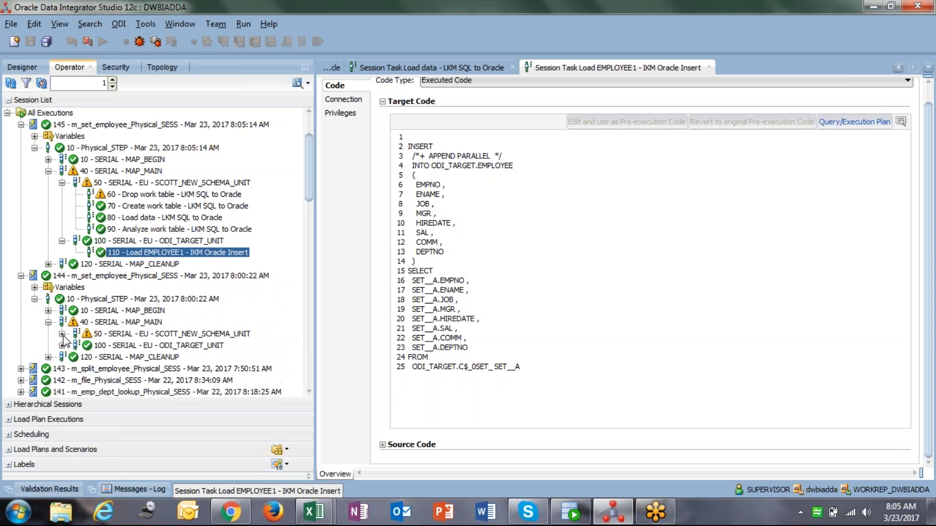
pyautogui.click(62, 333)
pyautogui.scroll(-1, 78, 351)
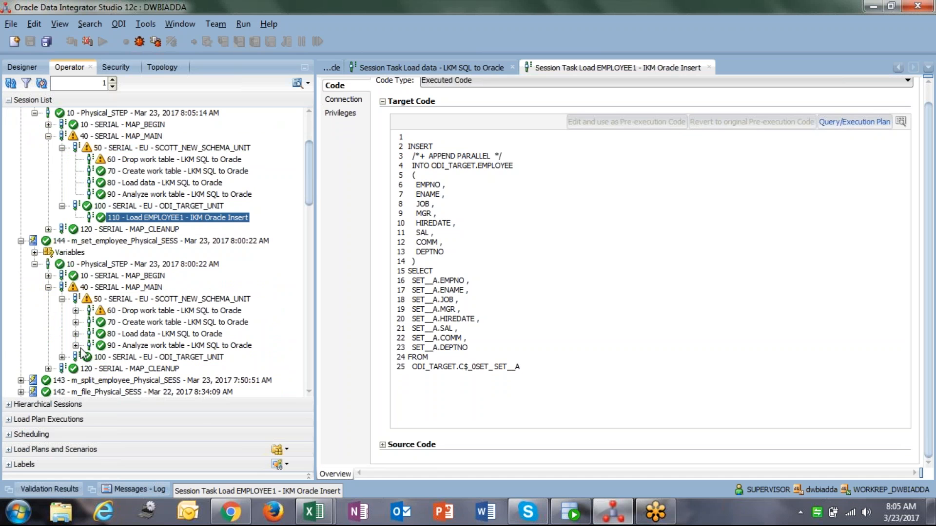
pyautogui.click(62, 357)
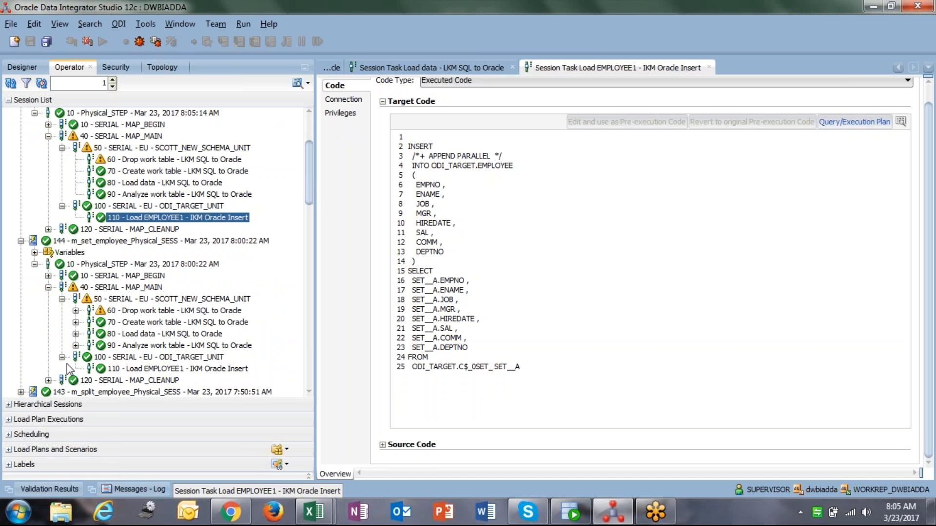
pyautogui.doubleClick(154, 369)
pyautogui.click(339, 103)
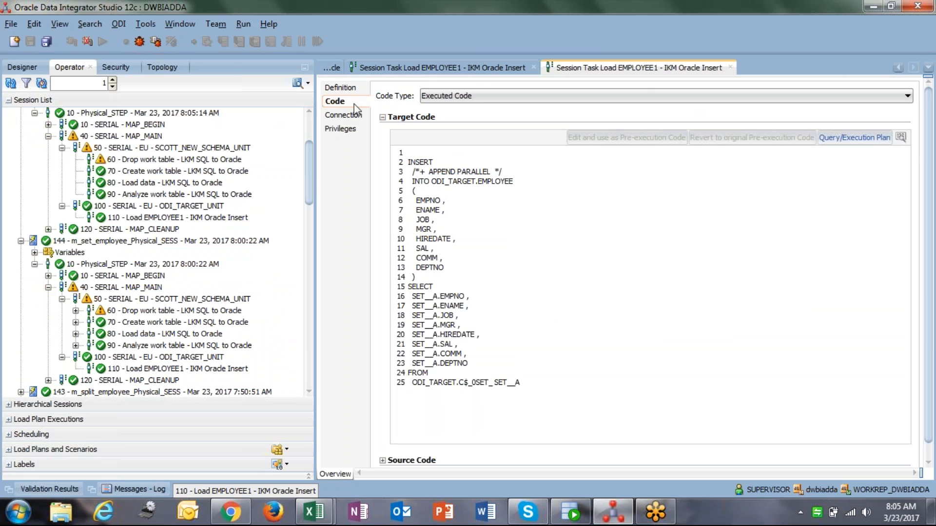
pyautogui.click(466, 72)
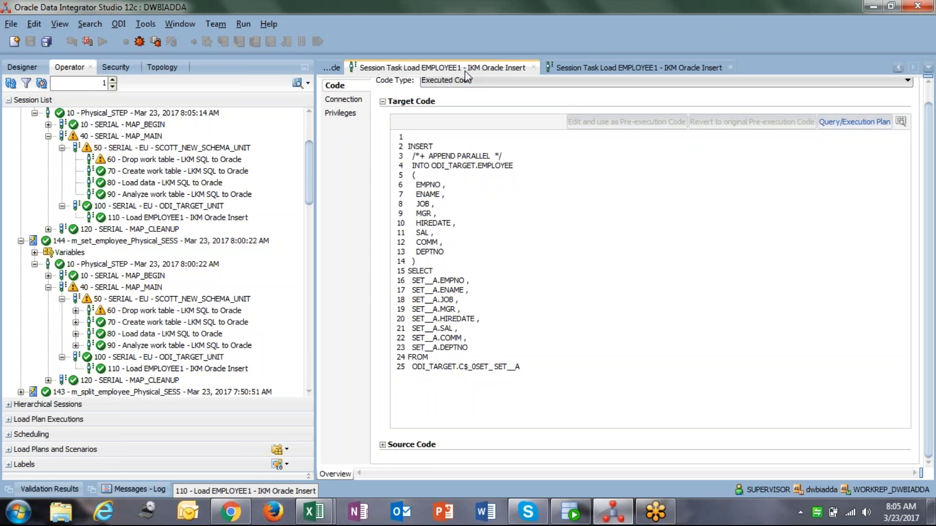
pyautogui.click(574, 62)
pyautogui.click(489, 72)
pyautogui.click(76, 325)
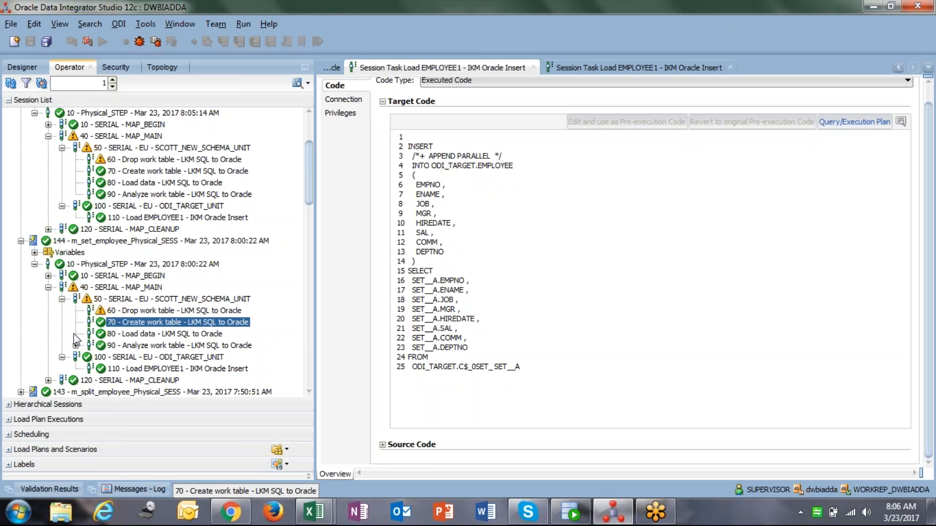
pyautogui.click(651, 69)
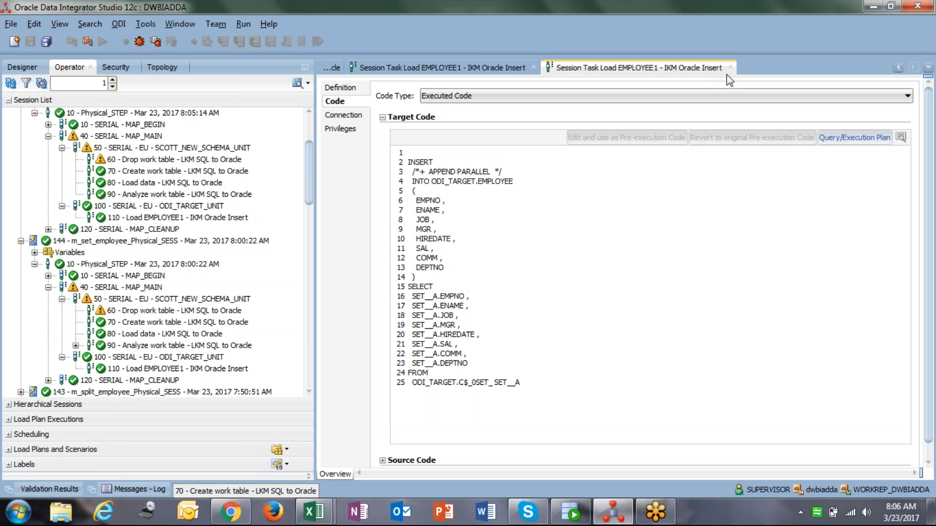
# Close the open session task code tabs to return to the m_set_employee mapping
pyautogui.click(731, 67)
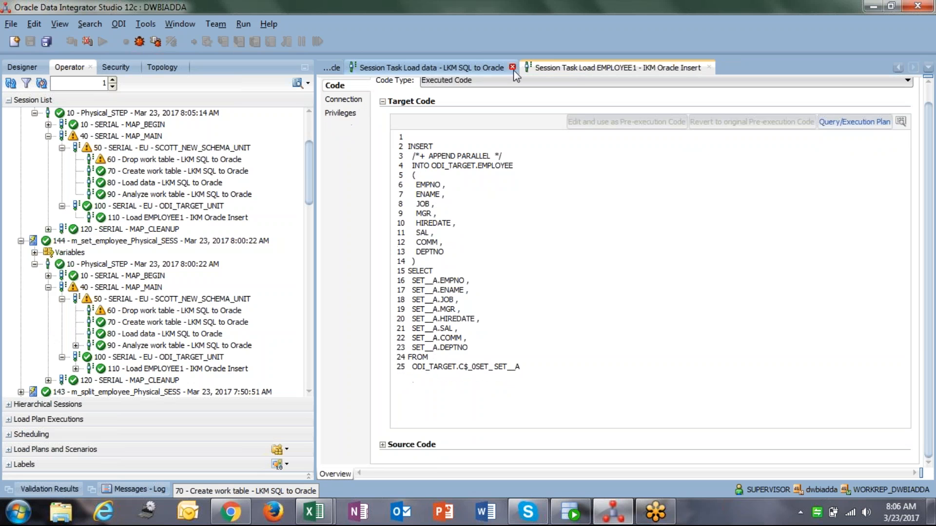
pyautogui.click(710, 67)
pyautogui.click(728, 67)
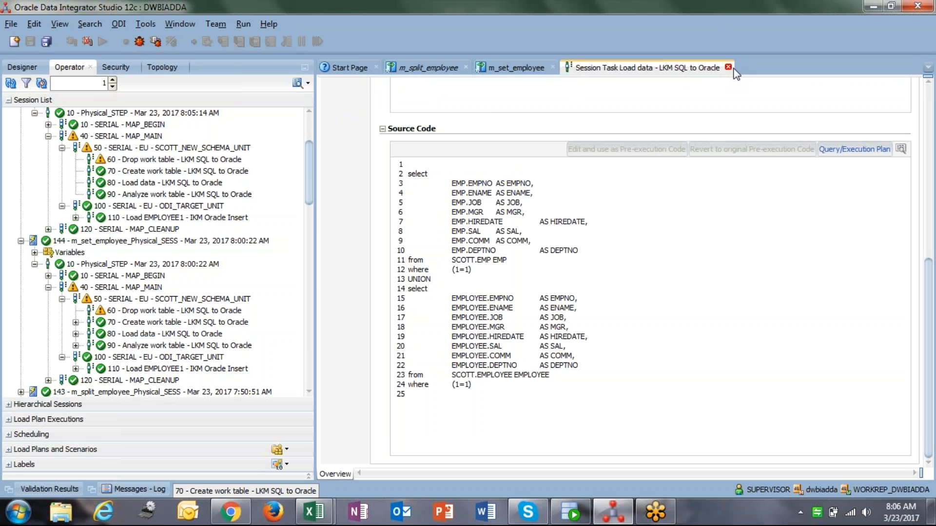
pyautogui.click(729, 67)
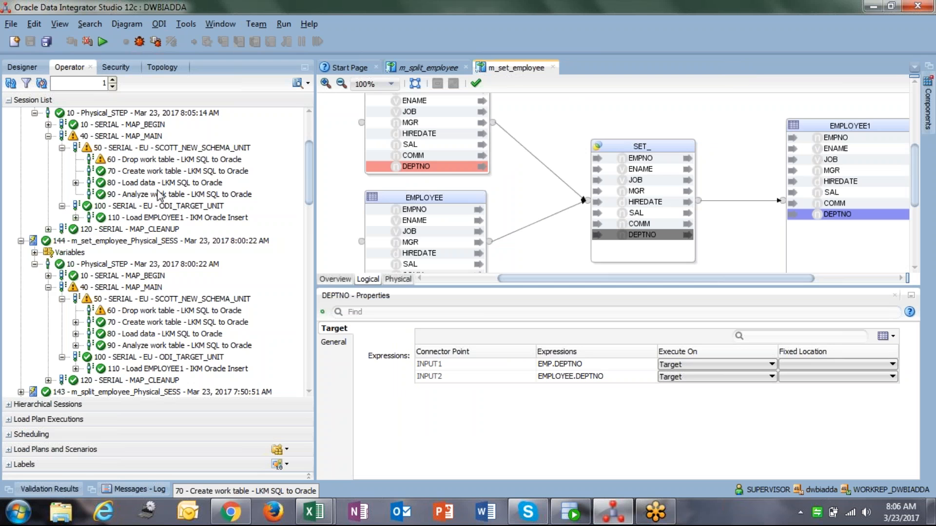
# Open the Load data task code of sessions 145 and 144 and scroll to the source code
pyautogui.doubleClick(133, 184)
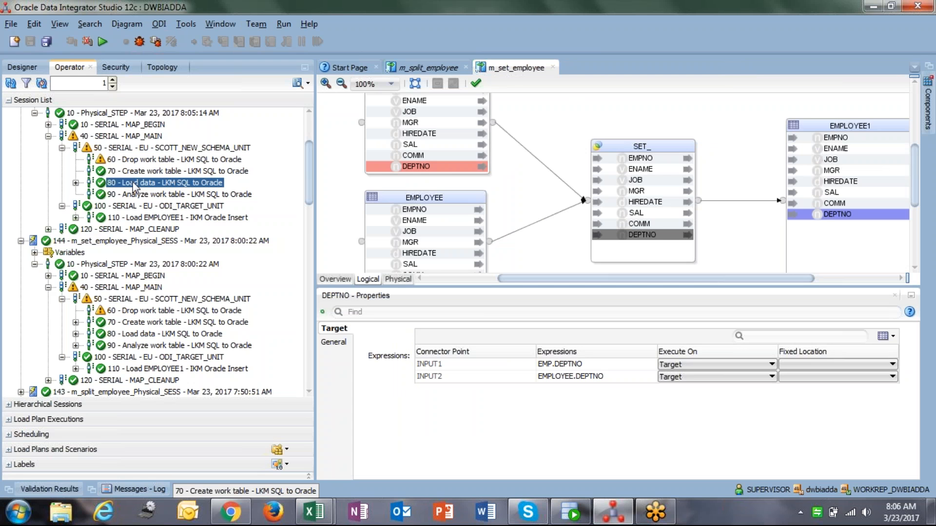
pyautogui.click(334, 102)
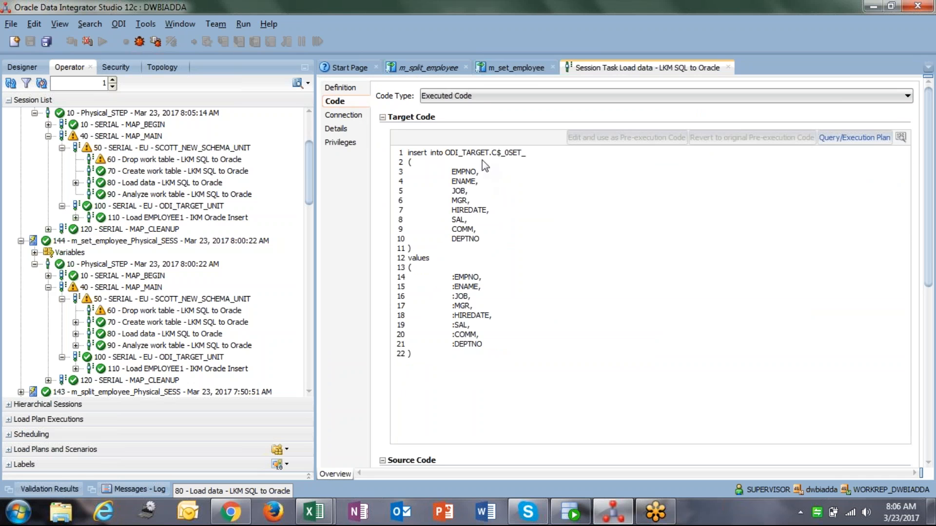
pyautogui.doubleClick(161, 335)
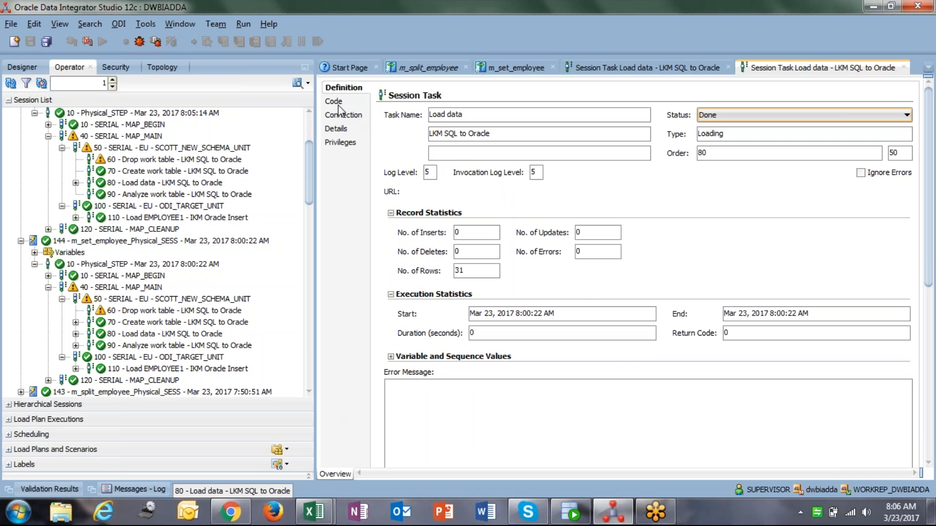
pyautogui.click(336, 102)
pyautogui.moveTo(927, 252); pyautogui.dragTo(934, 439)
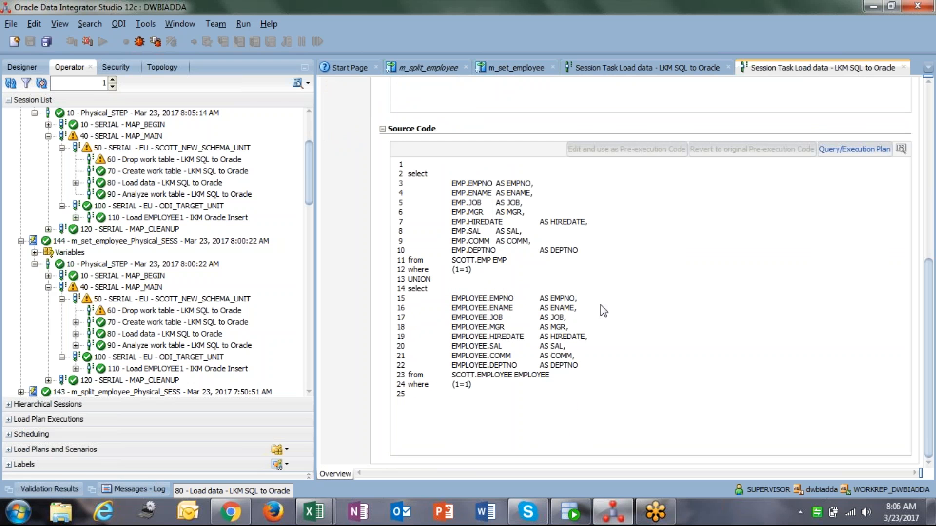
# Open the source query in the query requester, build its execution plan, browse the plan rows, and close it
pyautogui.moveTo(410, 178); pyautogui.dragTo(447, 390)
pyautogui.click(480, 403)
pyautogui.click(849, 151)
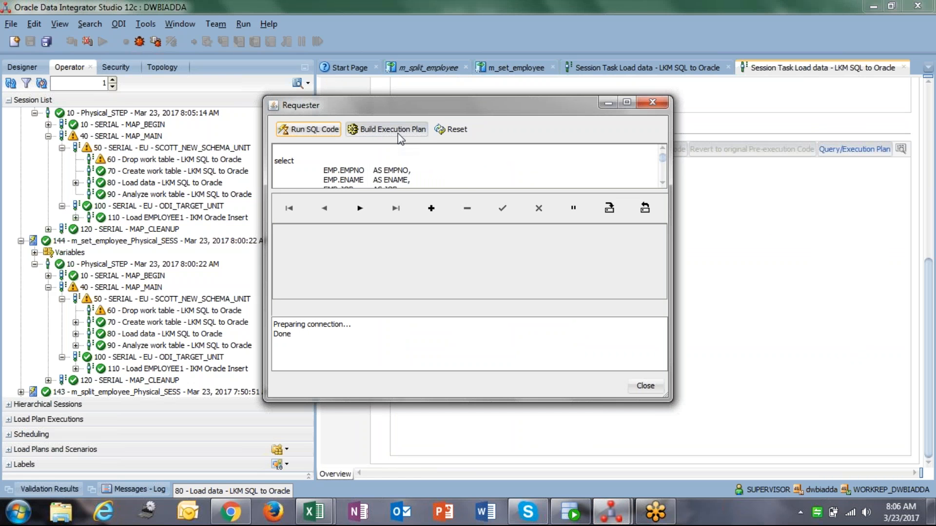
pyautogui.click(398, 132)
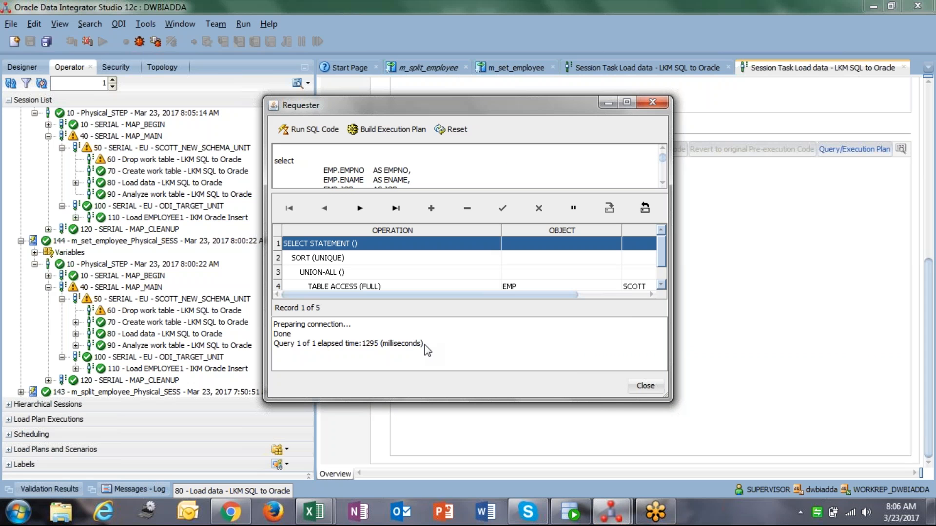
pyautogui.click(660, 287)
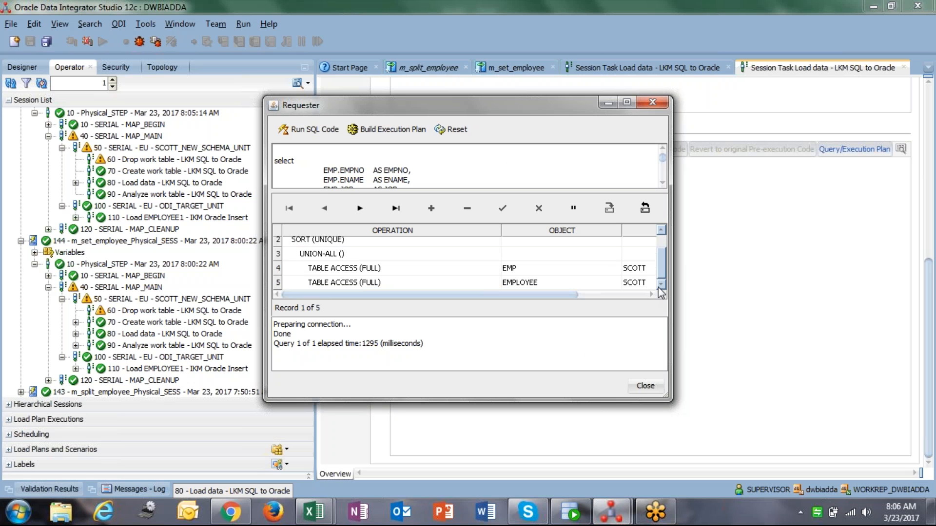
pyautogui.moveTo(661, 271); pyautogui.dragTo(663, 247)
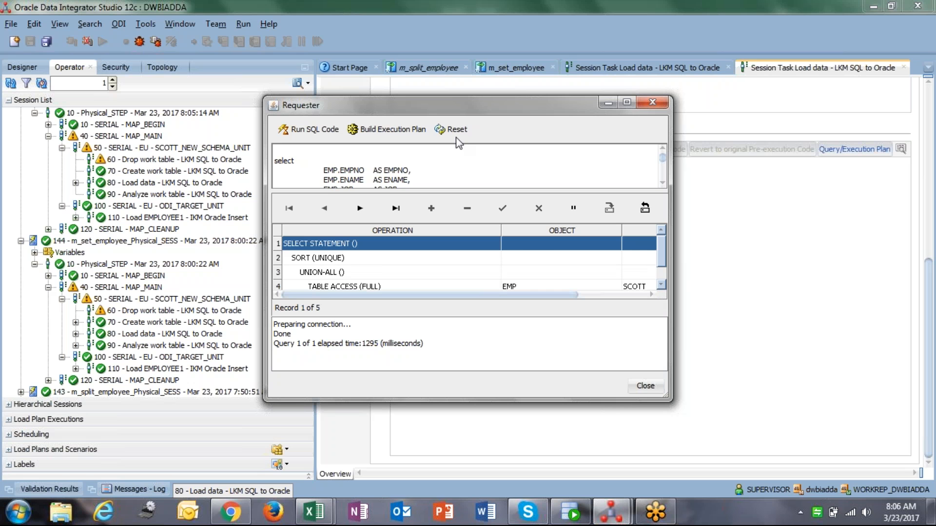
pyautogui.click(390, 212)
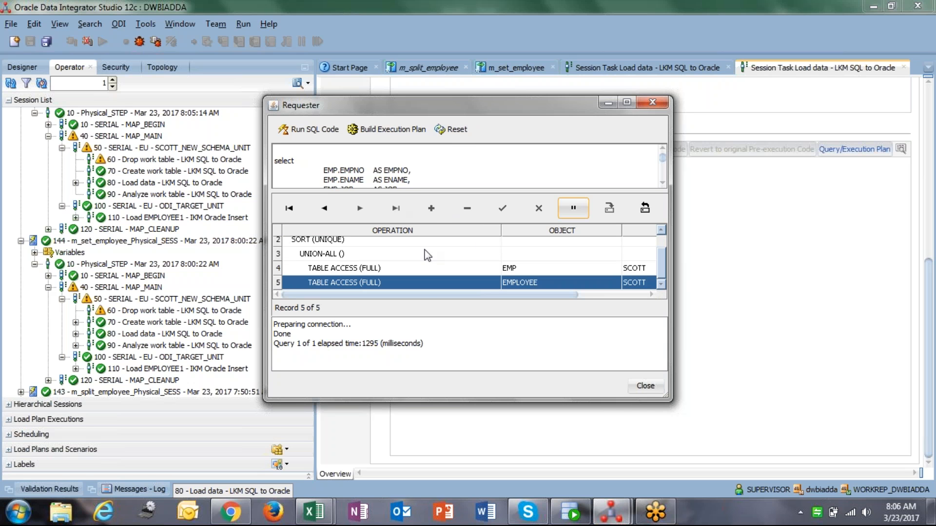
pyautogui.click(645, 386)
# Scroll back to the target code and browse the step trees of sessions 145 and 144
pyautogui.scroll(3, 483, 228)
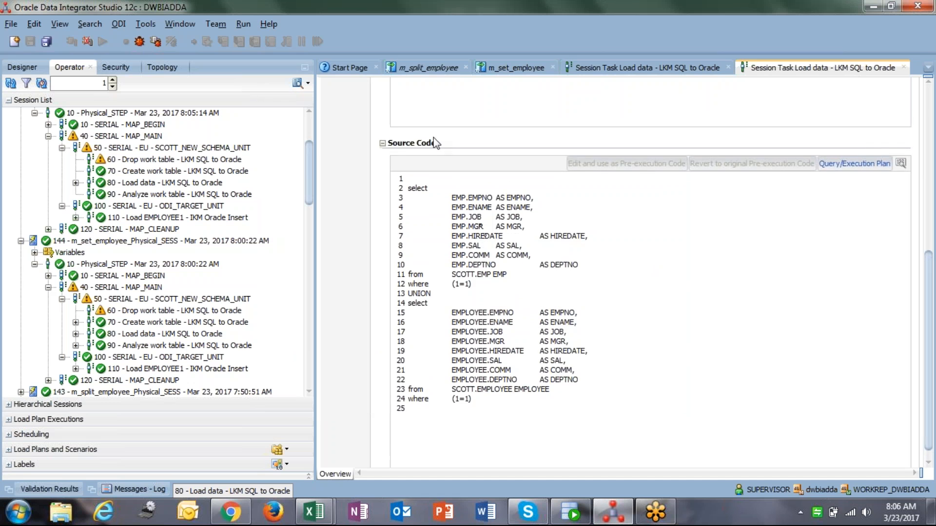
pyautogui.scroll(3, 435, 143)
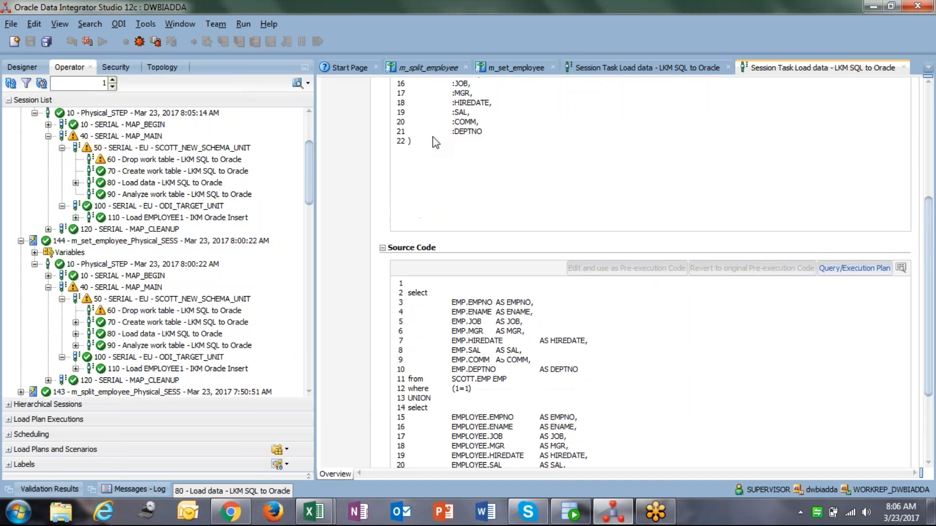
pyautogui.scroll(5, 456, 134)
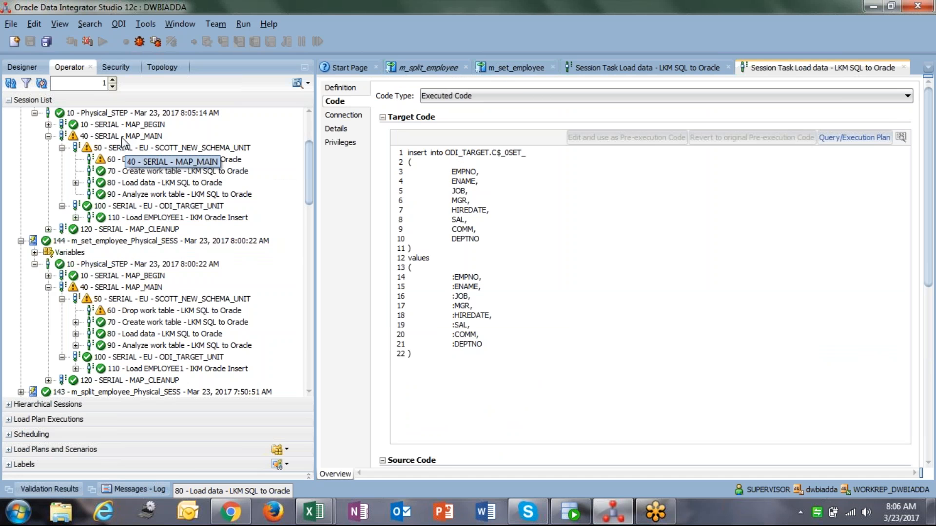
pyautogui.click(55, 124)
pyautogui.click(48, 125)
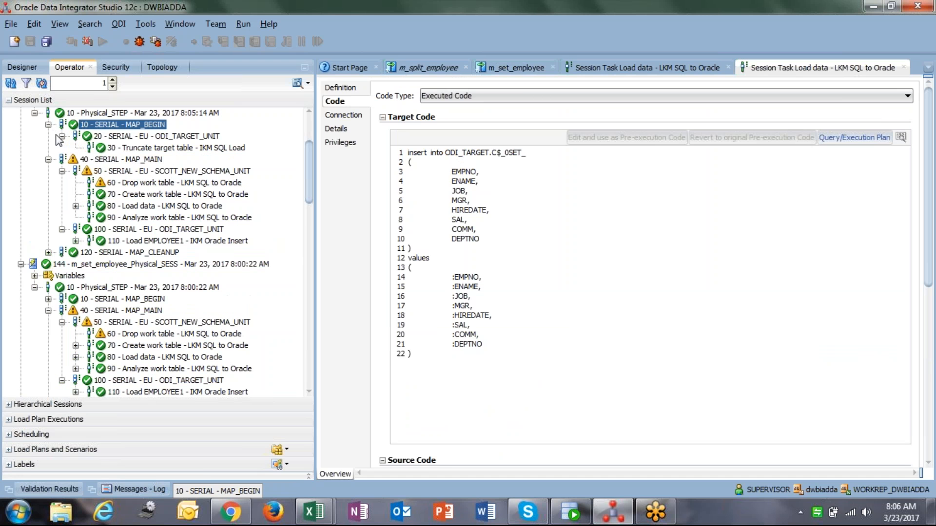
pyautogui.click(122, 163)
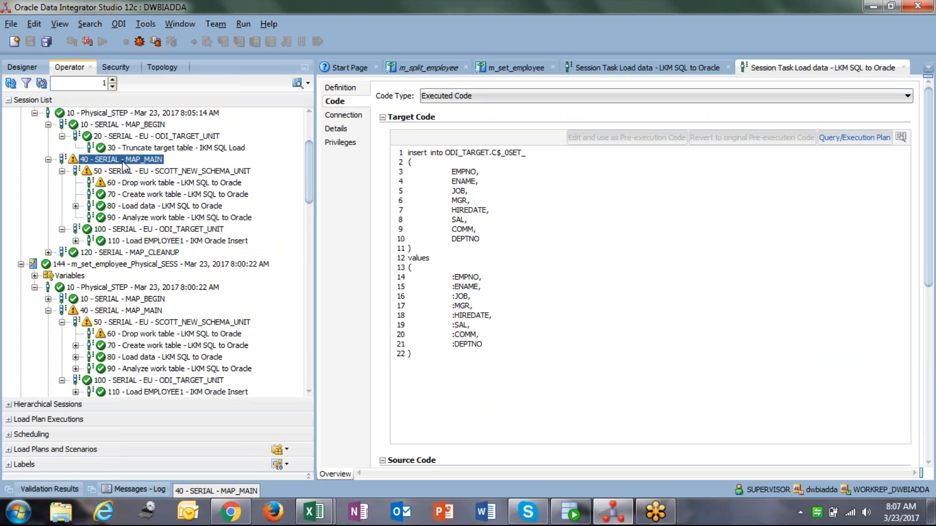
pyautogui.click(127, 311)
pyautogui.click(127, 300)
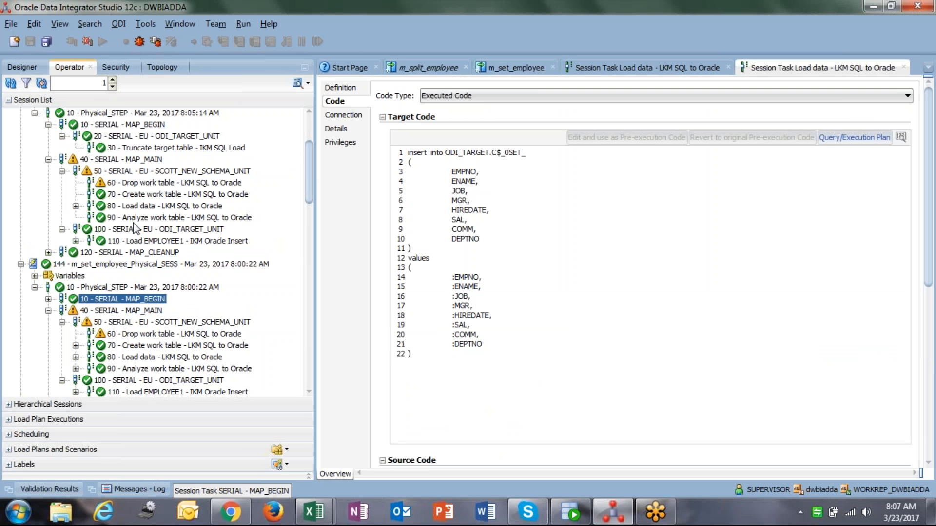
pyautogui.click(146, 127)
pyautogui.click(148, 170)
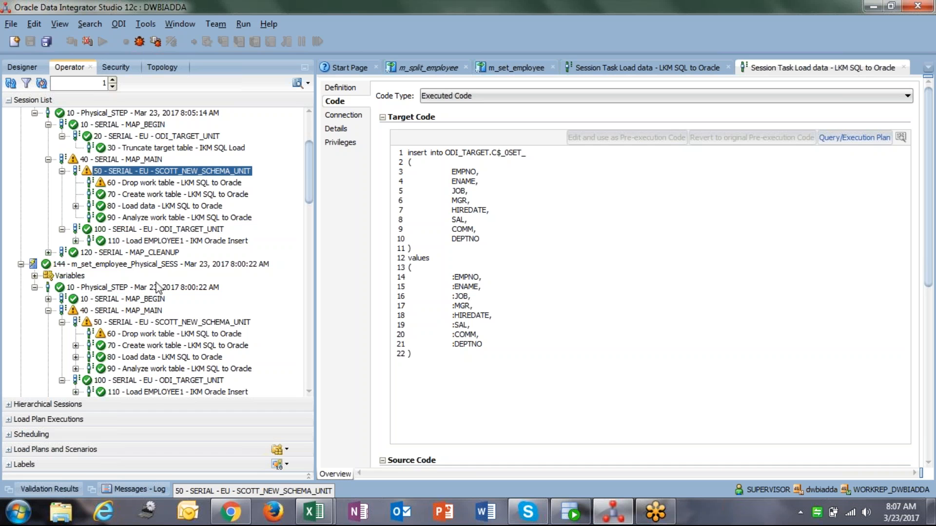
pyautogui.click(136, 322)
pyautogui.click(145, 334)
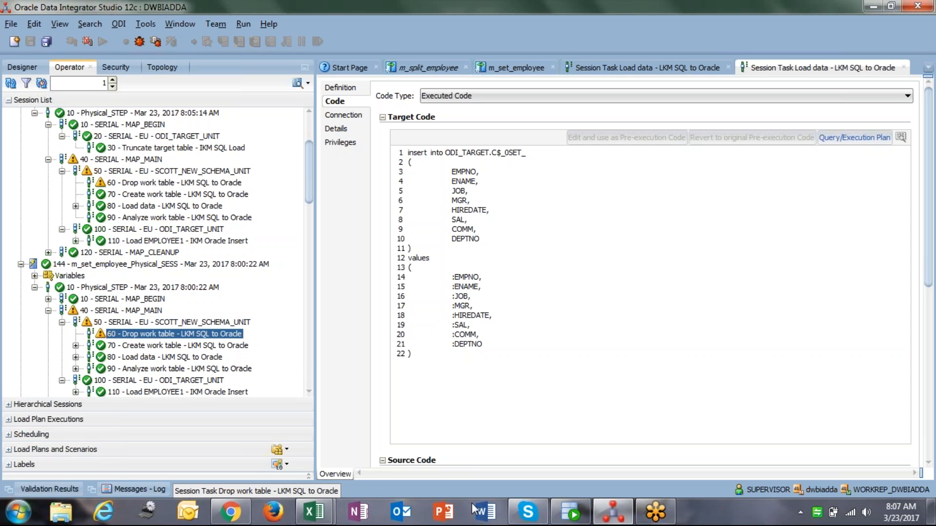
# Close the session task tabs and set both DEPTNO inputs of the SET_ component to fixed location ODI_TARGET
pyautogui.click(728, 67)
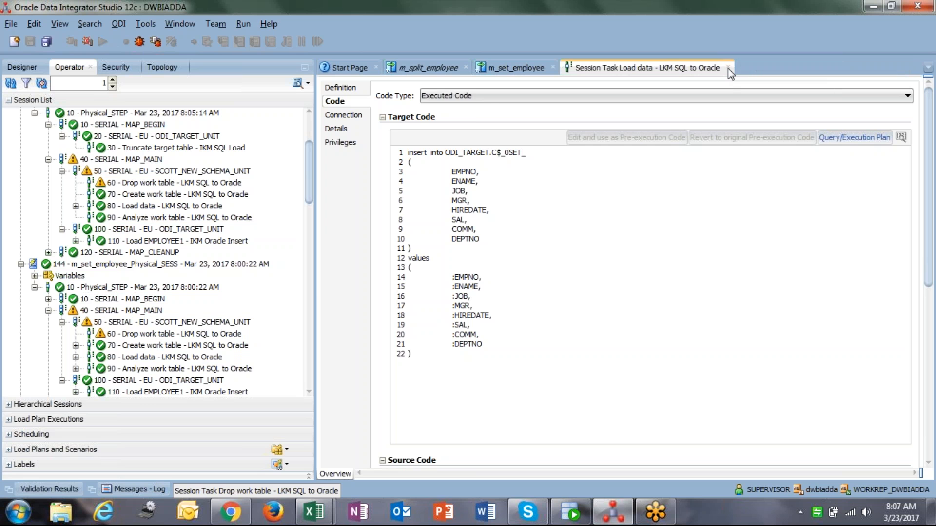
pyautogui.click(727, 68)
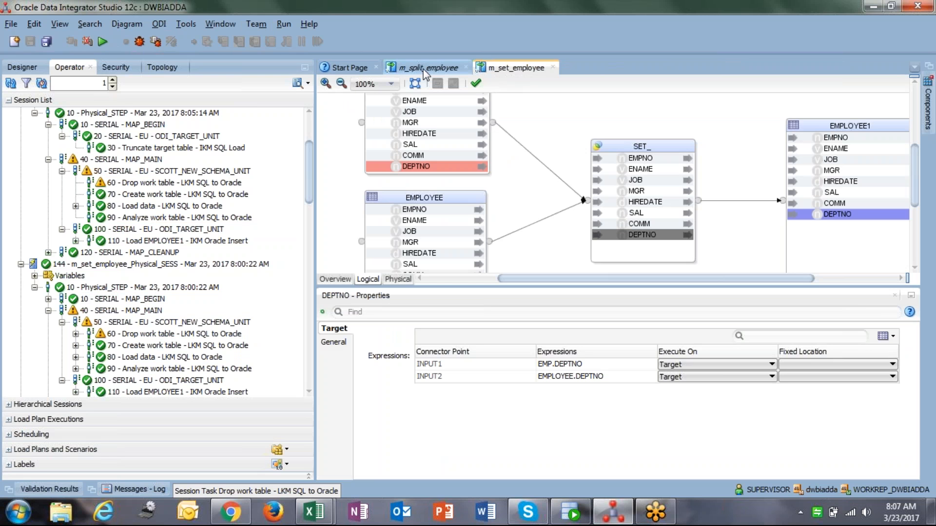
pyautogui.click(801, 365)
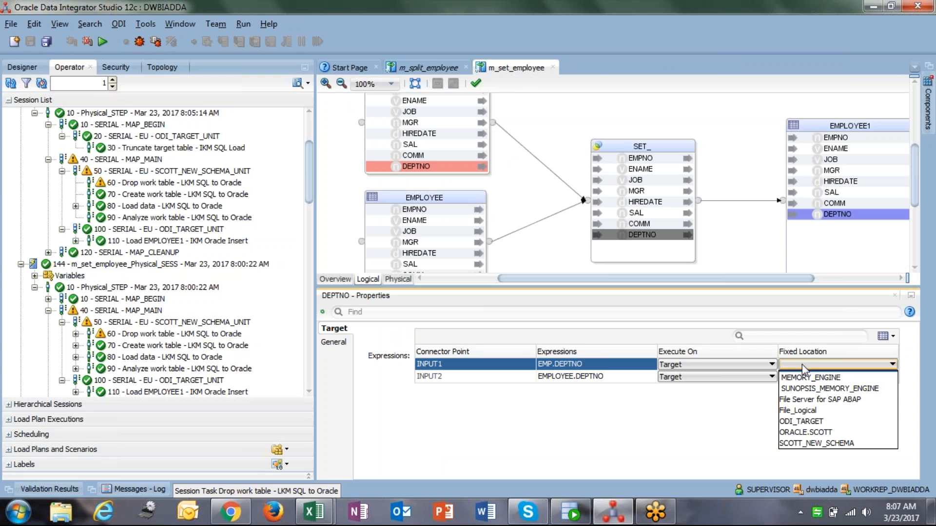
pyautogui.click(935, 362)
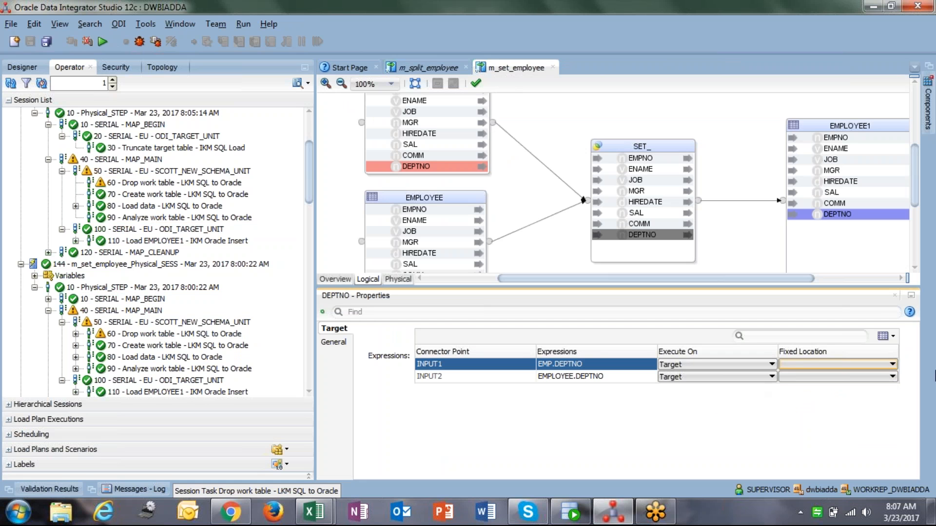
pyautogui.click(892, 364)
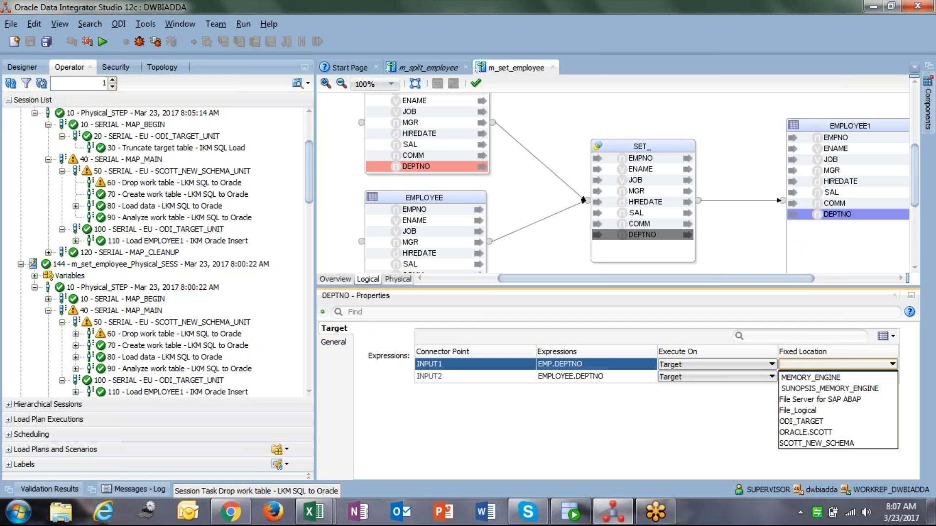
pyautogui.click(803, 422)
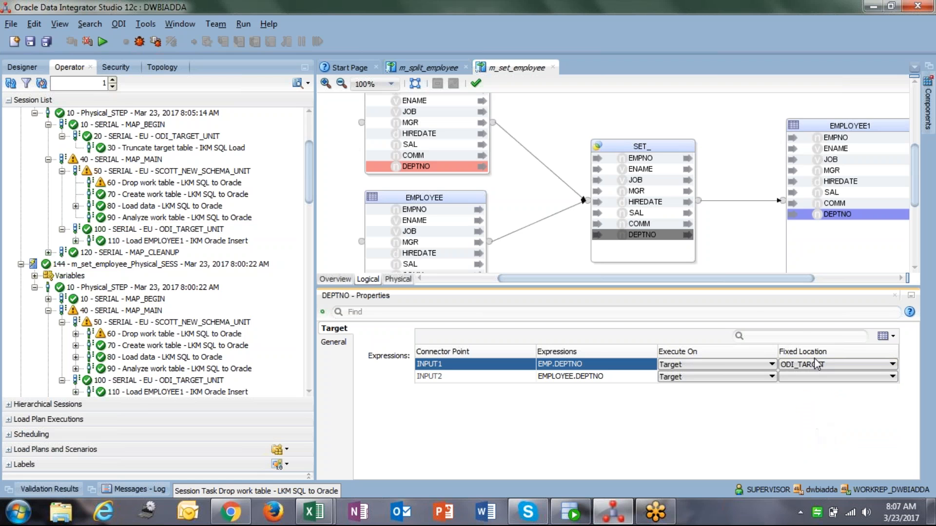
pyautogui.click(821, 377)
pyautogui.click(812, 434)
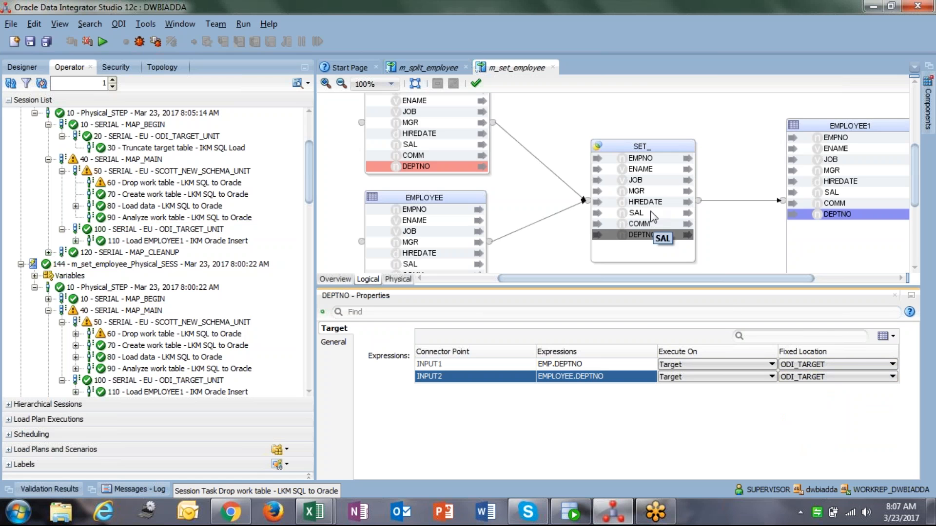
# Set the fixed location of both EMPNO inputs of the SET_ component to ODI_TARGET
pyautogui.click(650, 164)
pyautogui.click(801, 365)
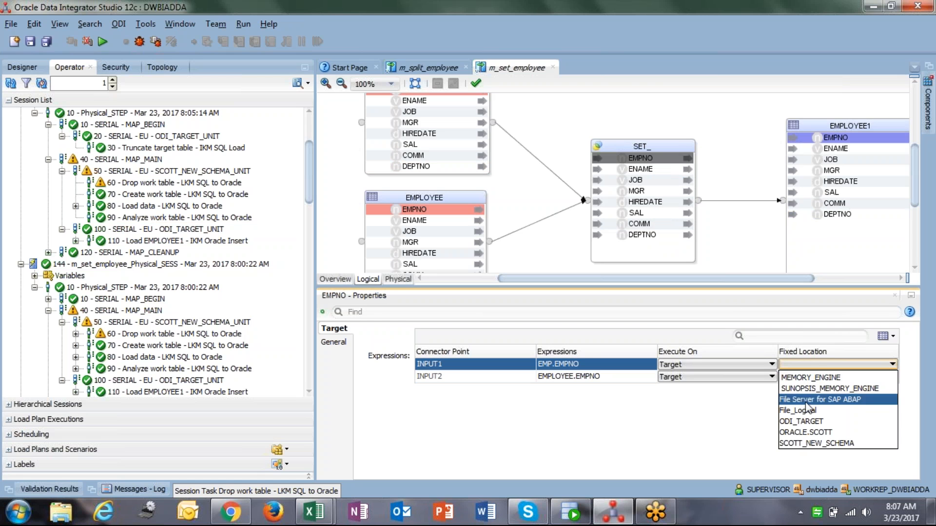
pyautogui.click(808, 422)
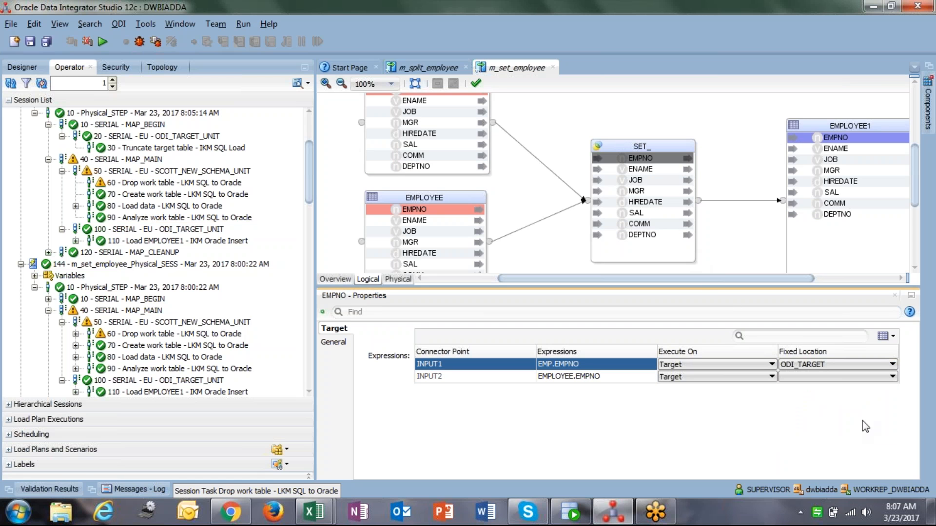
pyautogui.click(821, 379)
pyautogui.click(817, 433)
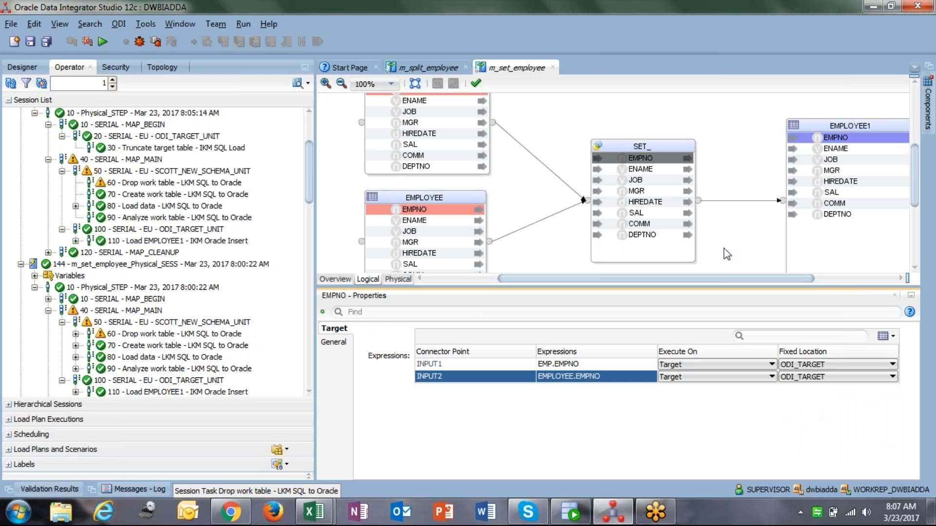
# Set the fixed location of both ENAME inputs of the SET_ component to ODI_TARGET
pyautogui.click(639, 171)
pyautogui.click(796, 366)
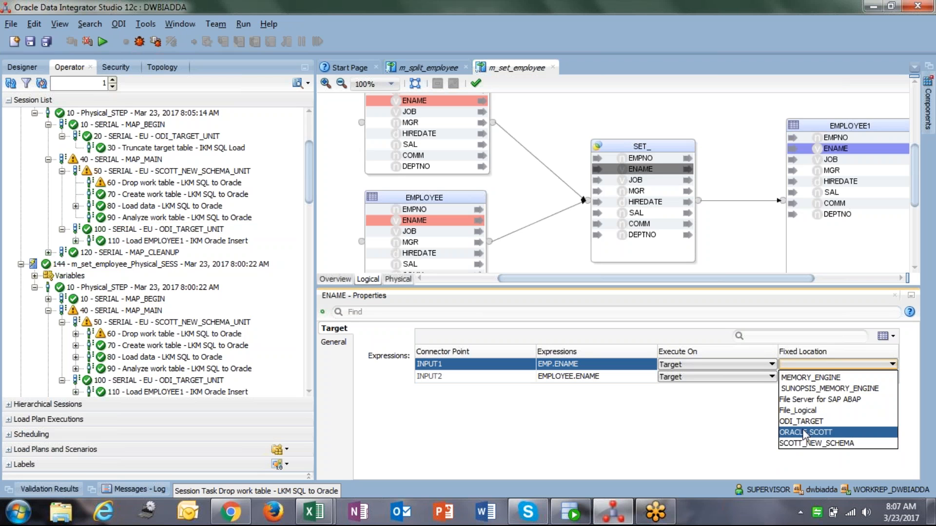
pyautogui.click(805, 422)
pyautogui.click(803, 376)
pyautogui.click(813, 433)
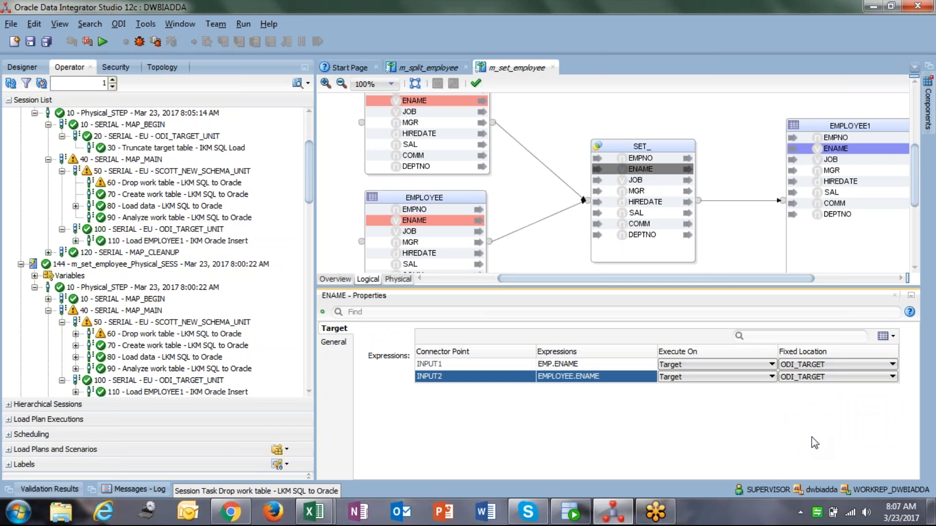
# Set the fixed location of both JOB inputs of the SET_ component to ODI_TARGET
pyautogui.click(643, 181)
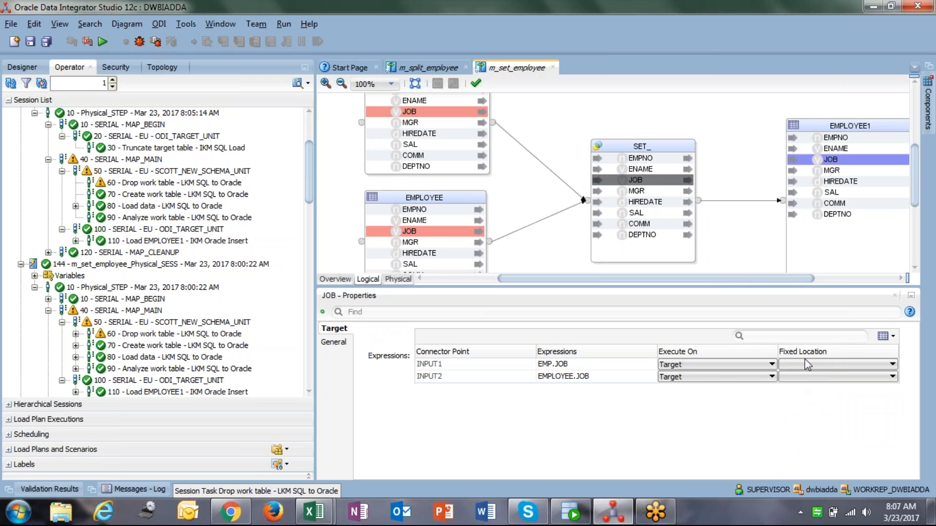
pyautogui.click(805, 364)
pyautogui.click(803, 422)
pyautogui.click(811, 377)
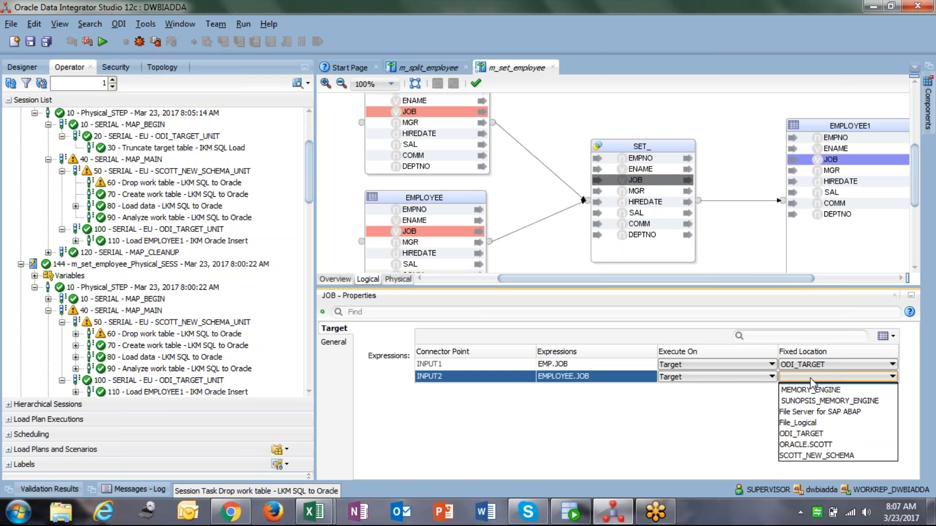
pyautogui.click(816, 435)
# Set the fixed location of both MGR inputs of the SET_ component to ODI_TARGET
pyautogui.click(637, 190)
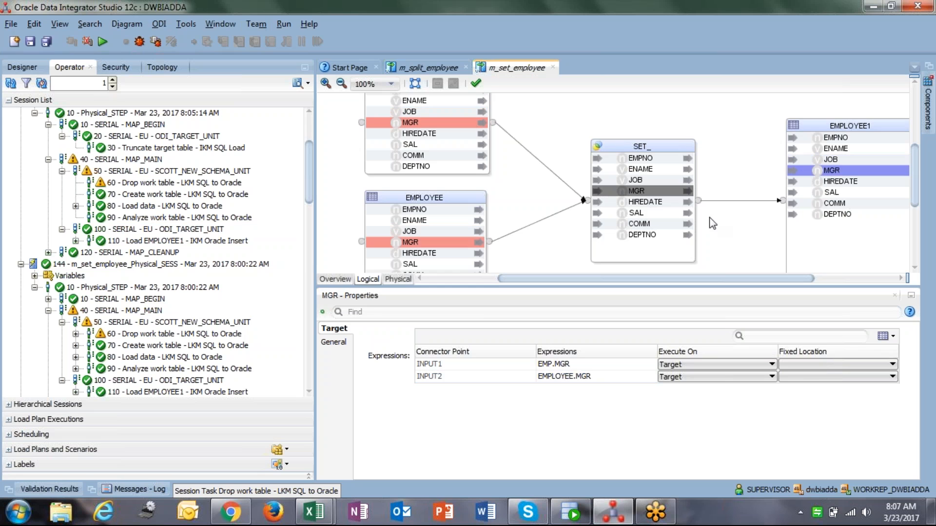
pyautogui.click(832, 357)
pyautogui.click(832, 365)
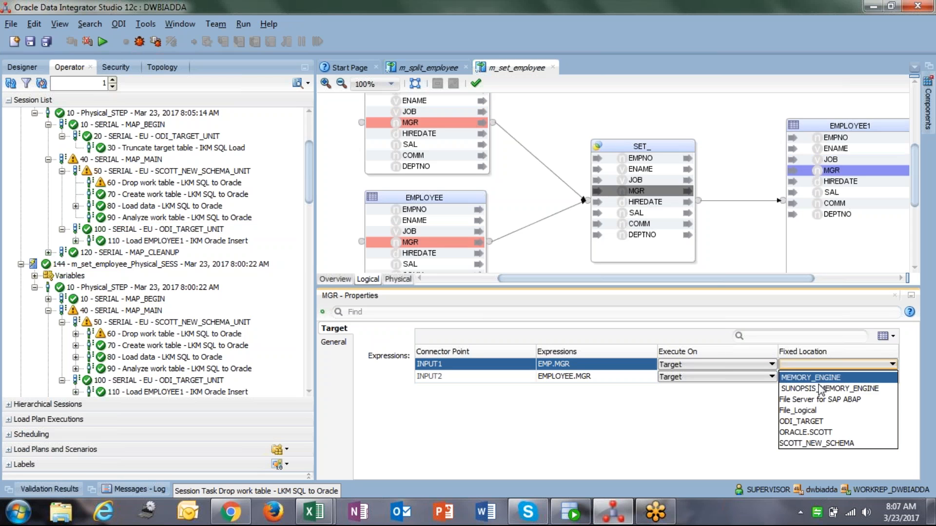
pyautogui.click(804, 421)
pyautogui.click(799, 377)
pyautogui.click(805, 434)
# Set the fixed location of both HIREDATE inputs of the SET_ component to ODI_TARGET
pyautogui.click(650, 202)
pyautogui.click(829, 365)
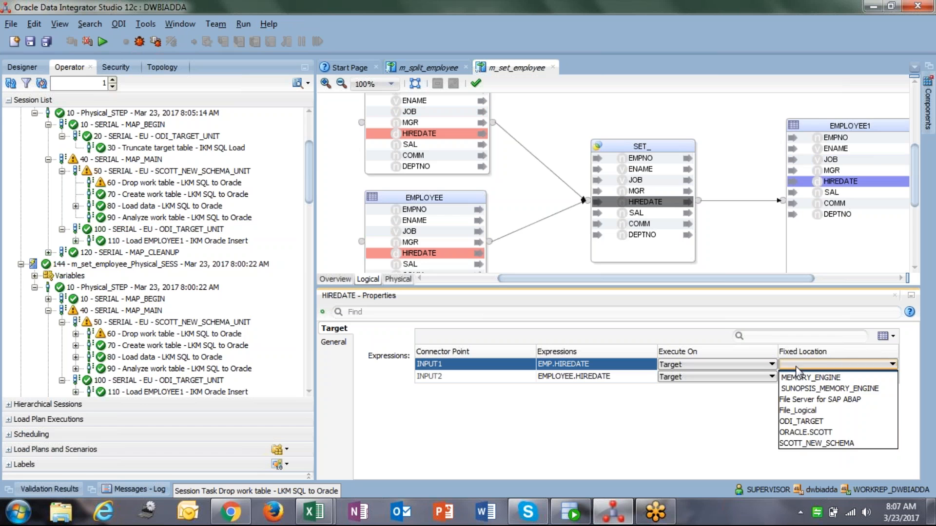
pyautogui.click(808, 422)
pyautogui.click(791, 377)
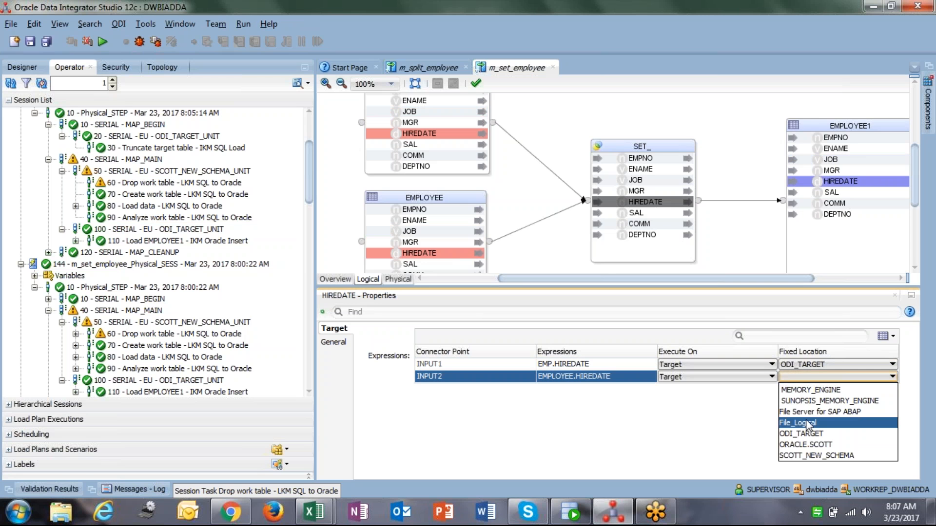
pyautogui.click(805, 433)
# Set the fixed location of both SAL inputs of the SET_ component to ODI_TARGET
pyautogui.click(646, 215)
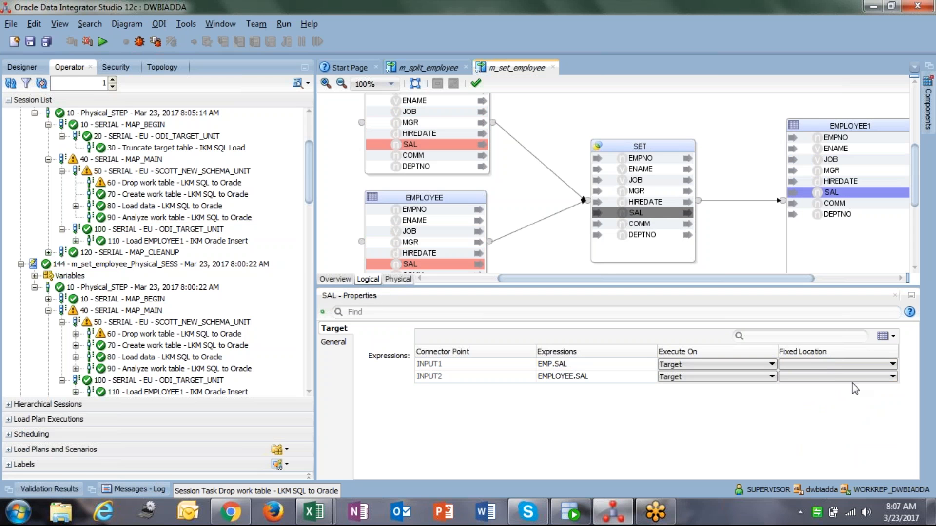
pyautogui.click(829, 364)
pyautogui.click(817, 422)
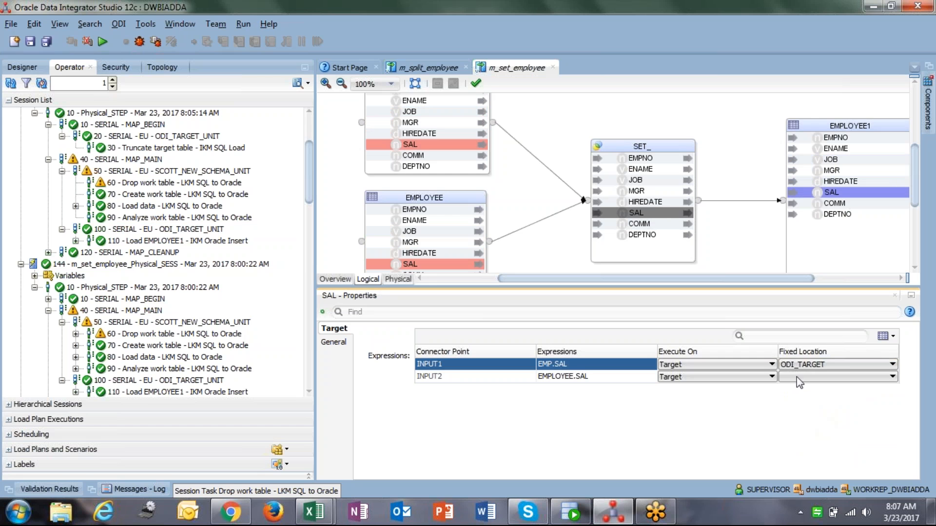
pyautogui.click(804, 376)
pyautogui.click(805, 434)
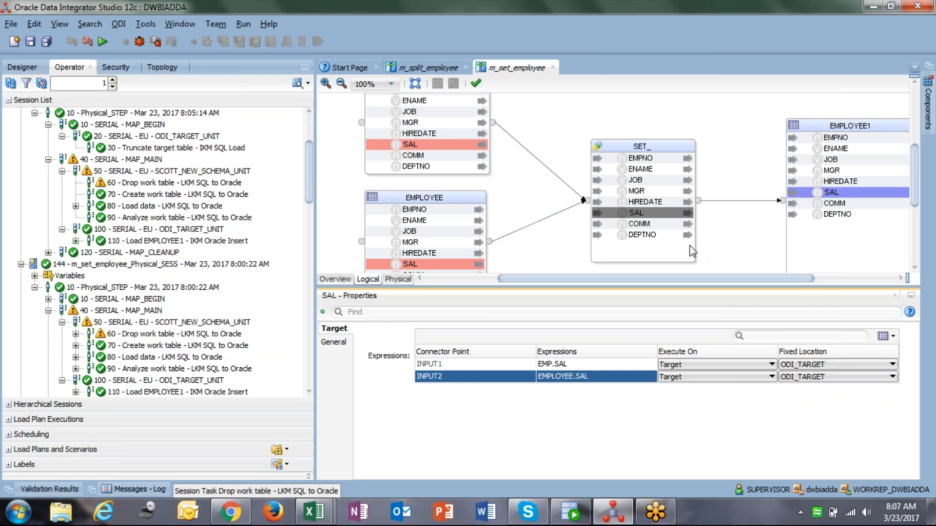
# Set the fixed location of both COMM inputs of the SET_ component to ODI_TARGET
pyautogui.click(648, 224)
pyautogui.click(783, 364)
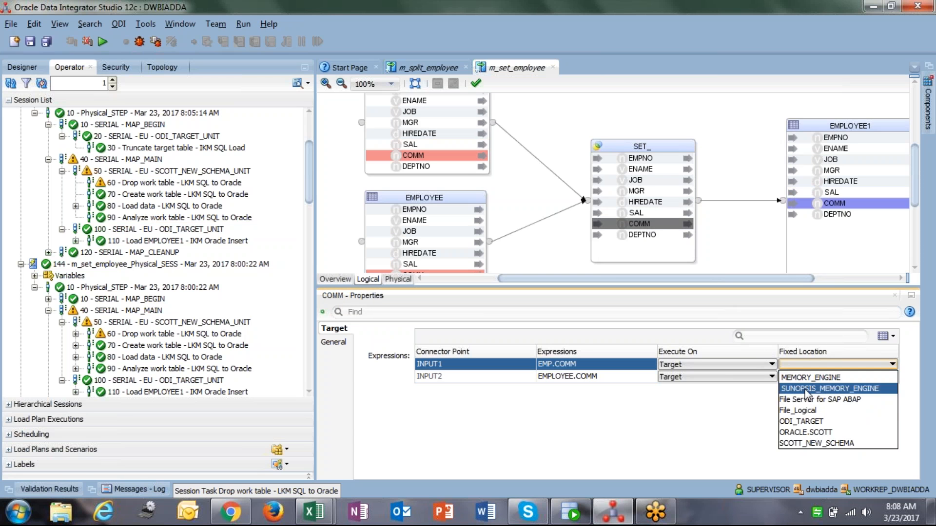
pyautogui.click(804, 422)
pyautogui.click(804, 377)
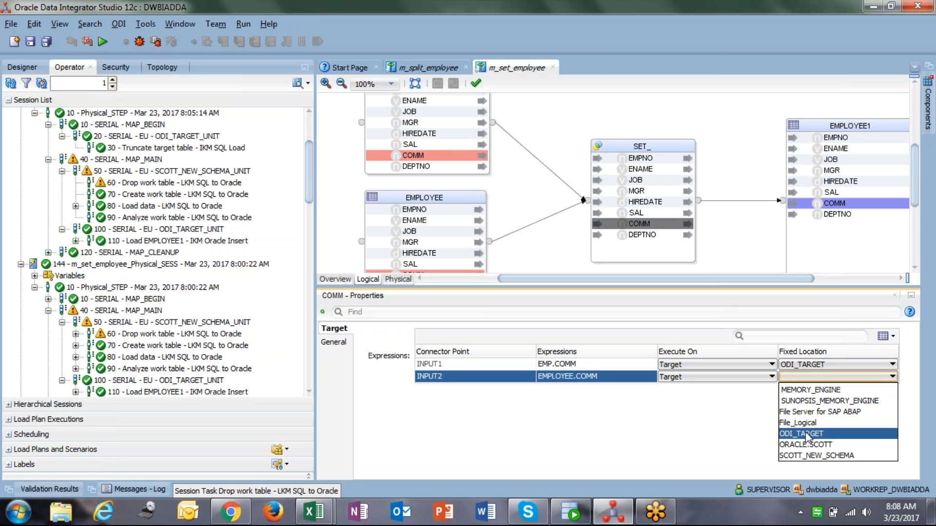
pyautogui.click(805, 433)
# Review the DEPTNO and HIREDATE attribute locations and save the m_set_employee mapping
pyautogui.click(648, 234)
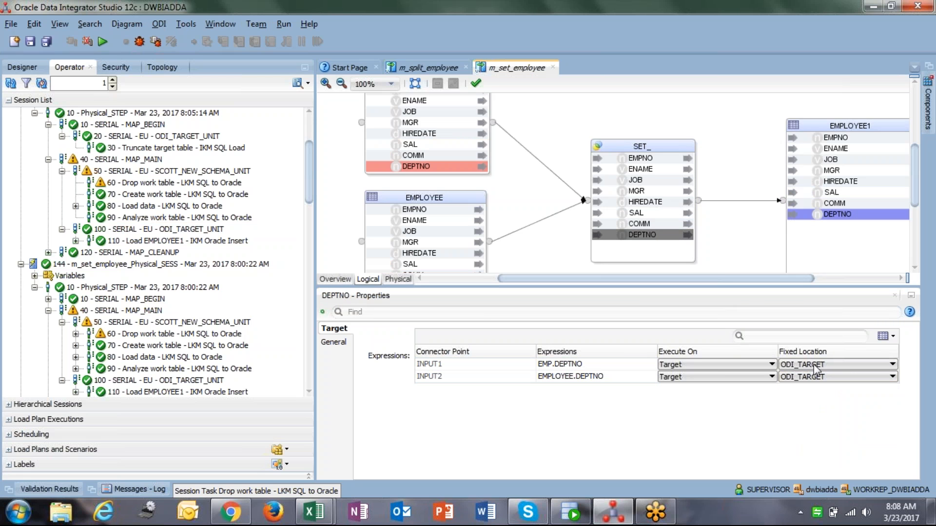
pyautogui.click(644, 202)
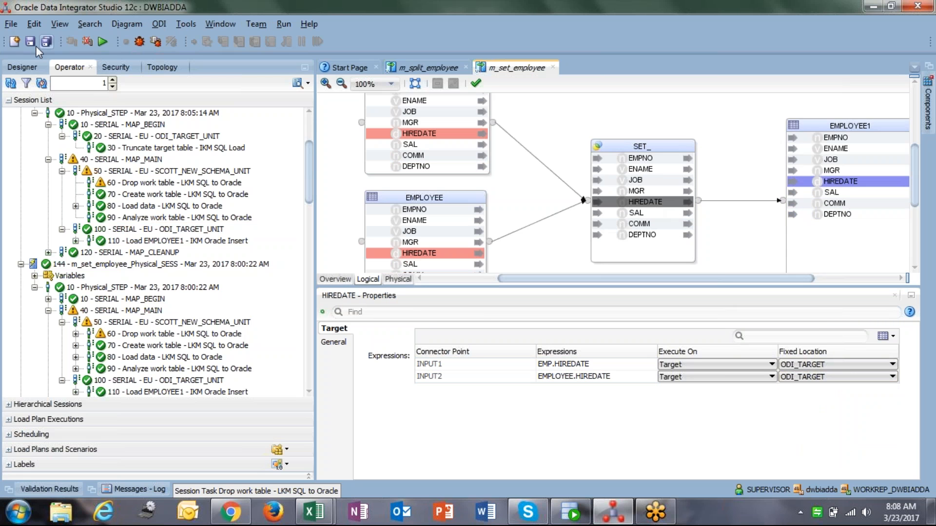
pyautogui.hotkey('ctrl', 's')
# Reset the mapping's physical design to default values and inspect the SET__AP loading knowledge module
pyautogui.click(398, 280)
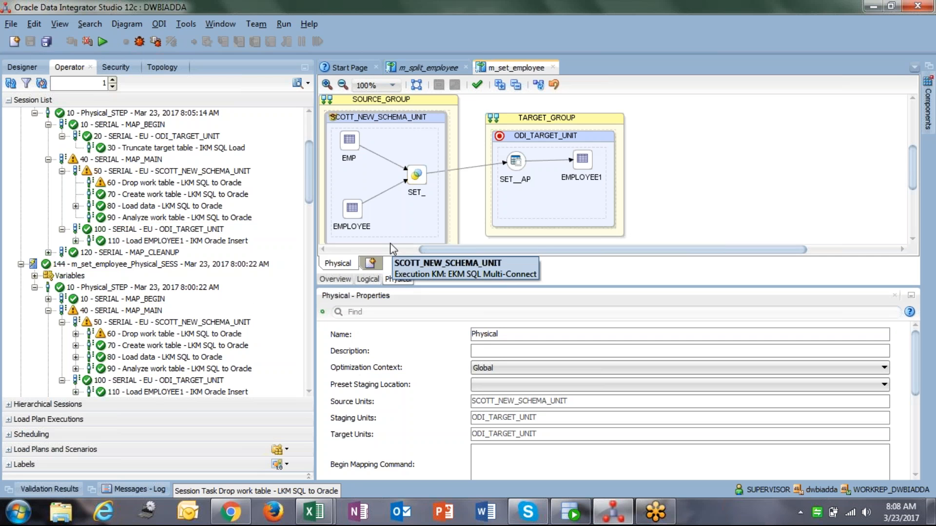
pyautogui.click(554, 86)
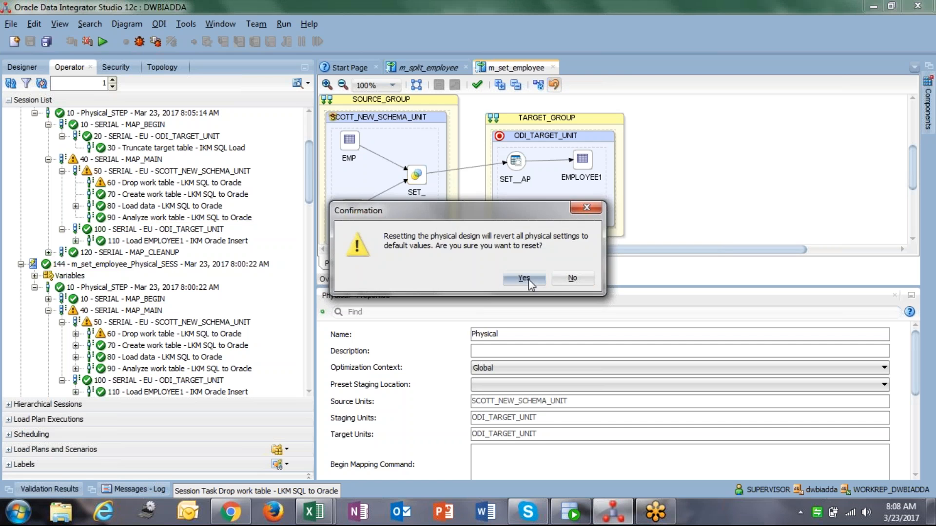
pyautogui.click(523, 278)
pyautogui.click(515, 161)
pyautogui.click(373, 356)
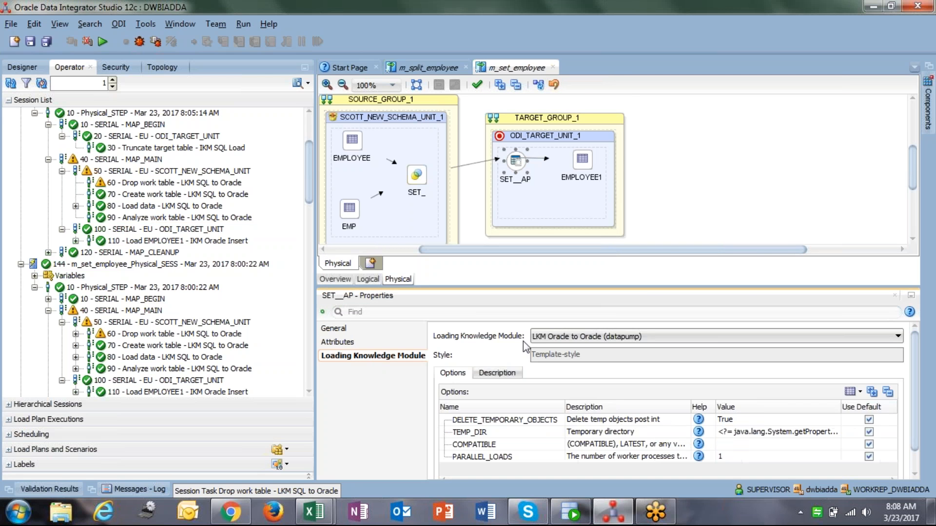
# Set the TRUNCATE_TARGET_TABLE option of EMPLOYEE1's integration knowledge module to True
pyautogui.click(586, 168)
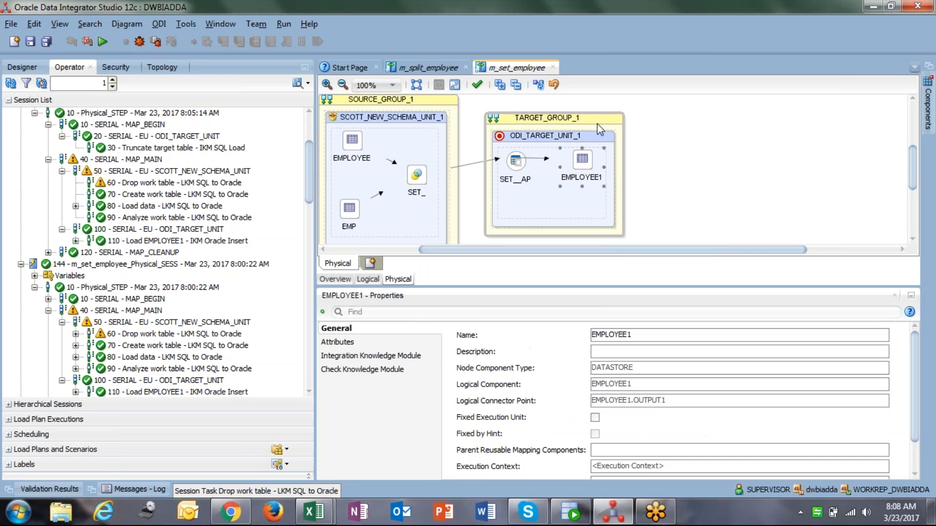
pyautogui.click(380, 356)
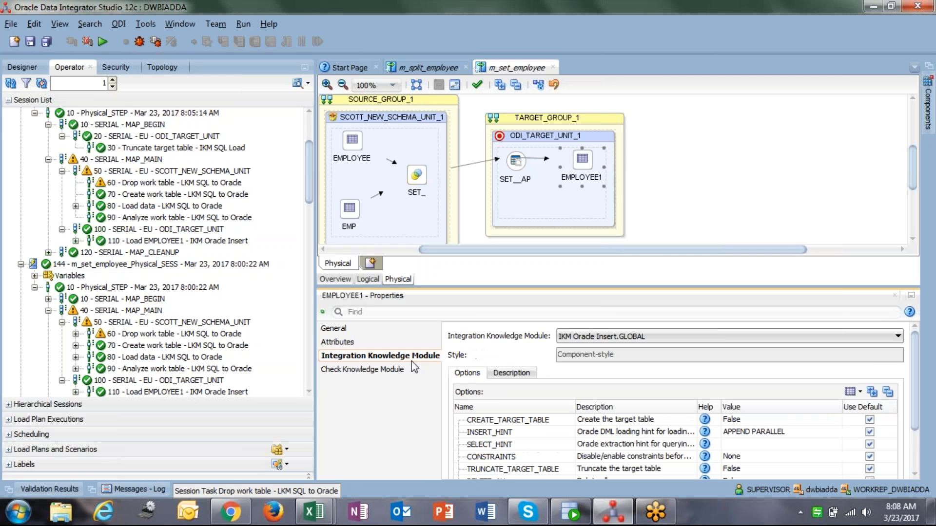
pyautogui.scroll(-3, 672, 399)
pyautogui.click(734, 410)
pyautogui.click(731, 420)
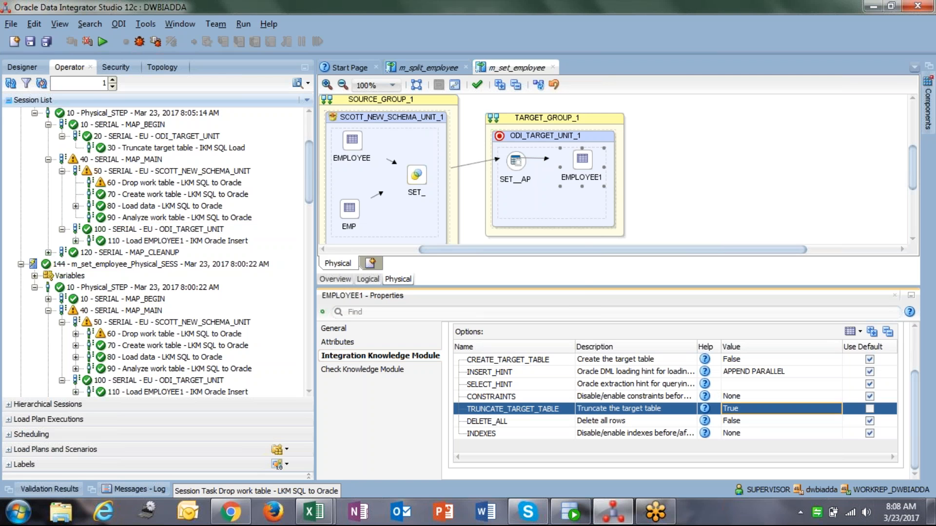
# Save the mapping and run it with the default Global context and physical design
pyautogui.click(34, 40)
pyautogui.click(102, 41)
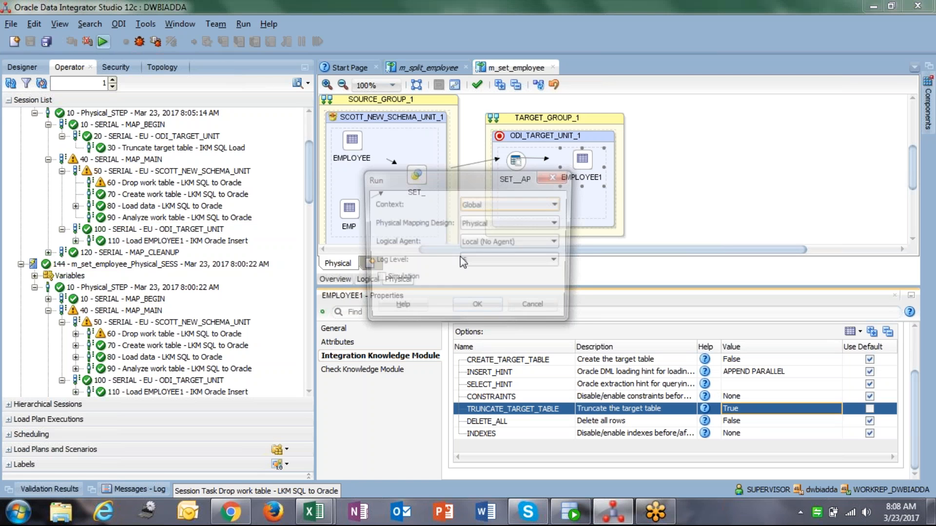
pyautogui.click(478, 310)
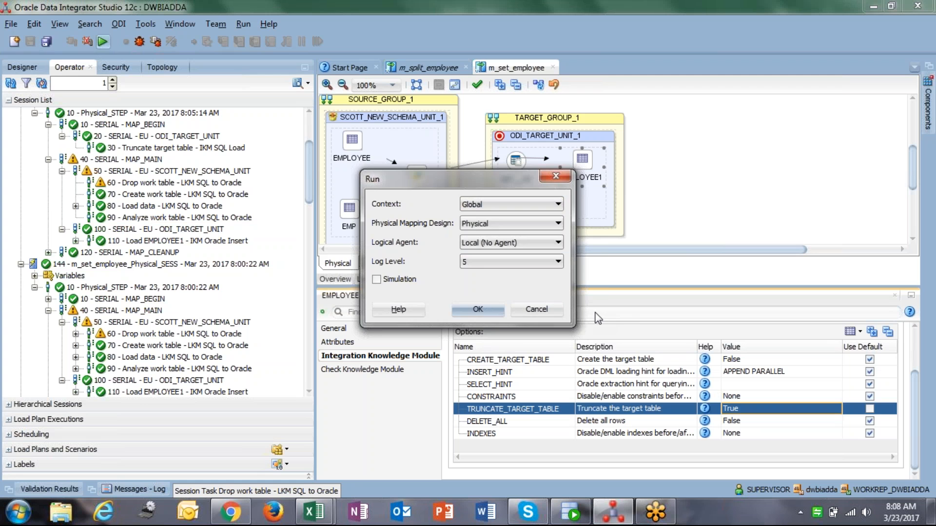
pyautogui.click(582, 282)
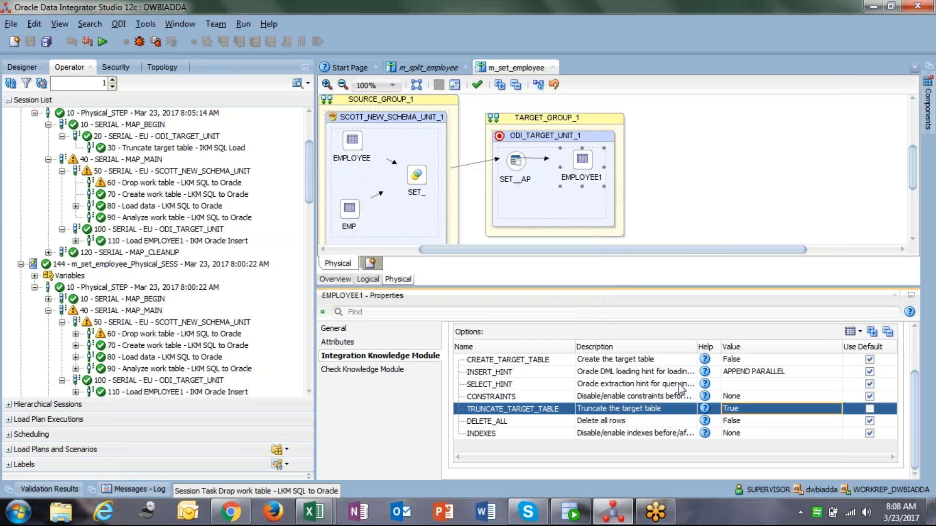
# Refresh the session list and expand the newest m_set_employee session down to its tasks
pyautogui.scroll(3, 58, 207)
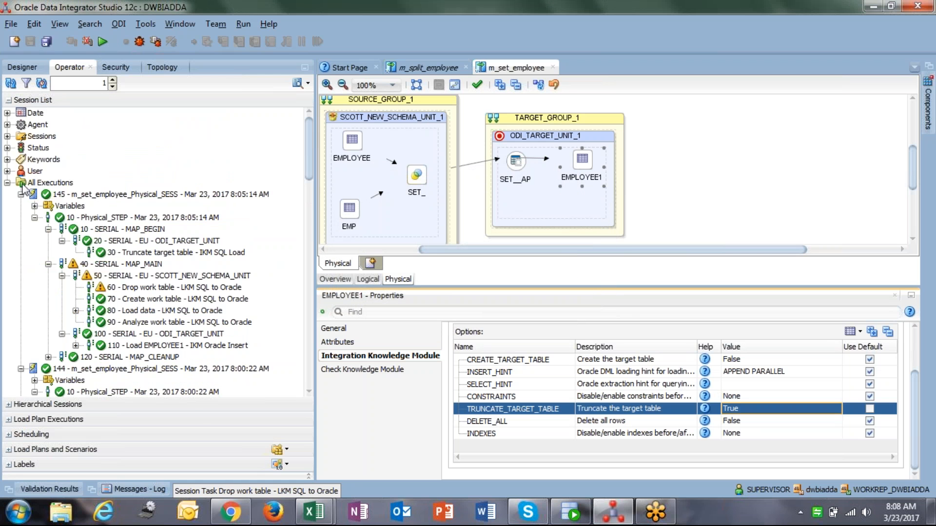
pyautogui.click(21, 194)
pyautogui.click(21, 205)
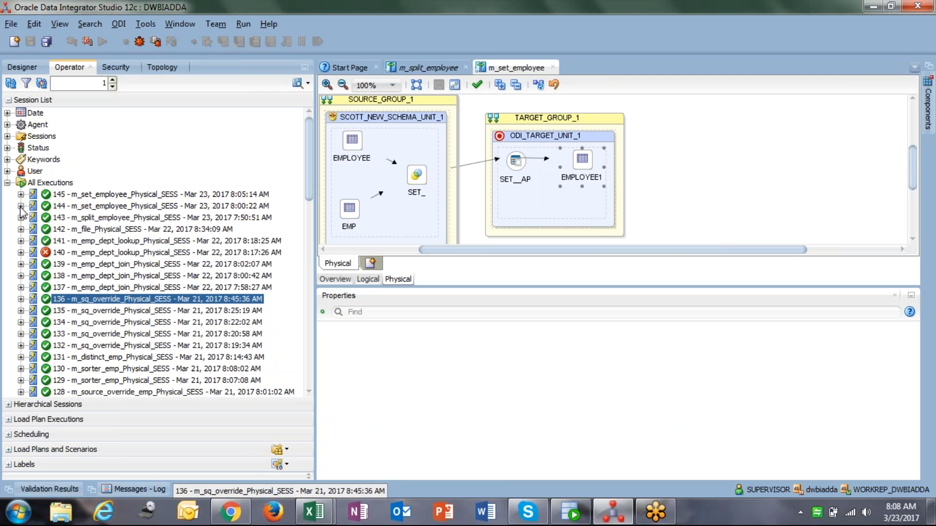
pyautogui.click(10, 83)
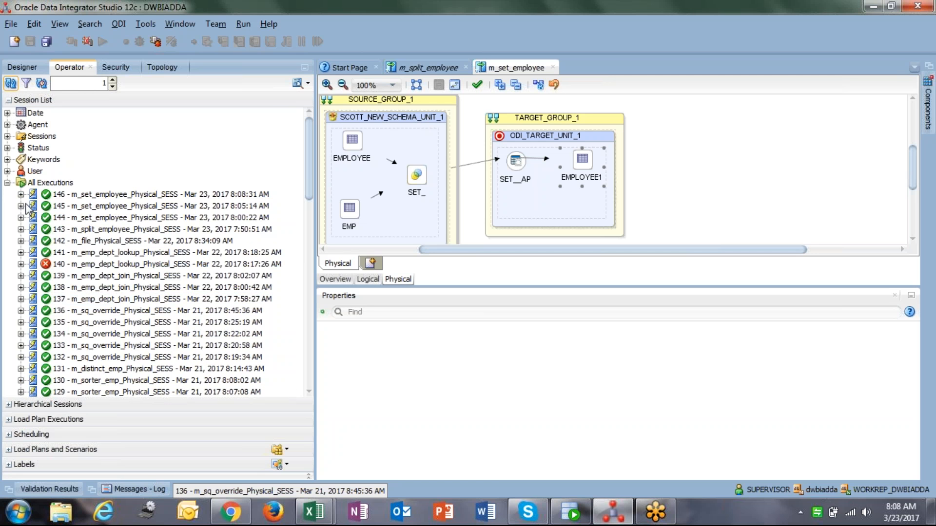
pyautogui.click(21, 194)
pyautogui.click(35, 217)
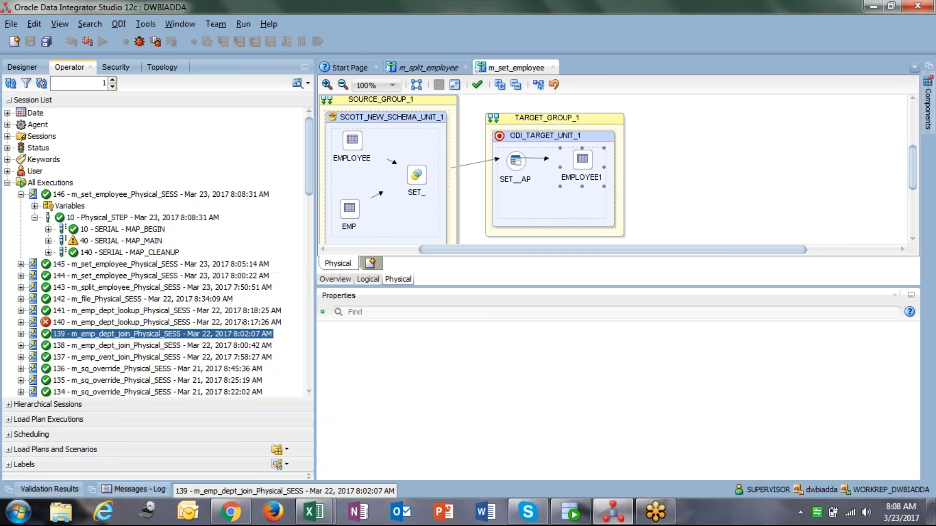
pyautogui.click(48, 240)
pyautogui.click(61, 264)
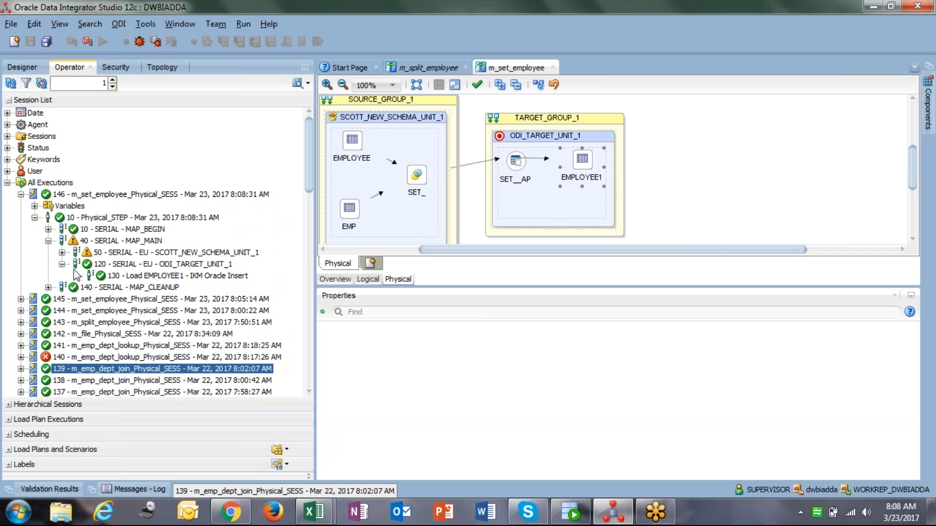
pyautogui.click(62, 252)
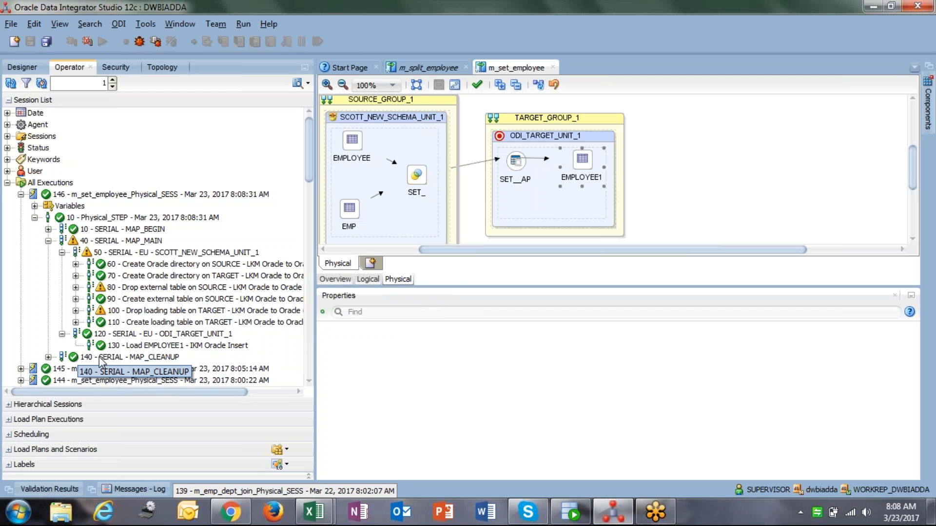
# Open the Load EMPLOYEE1 session task and examine its executed target code
pyautogui.click(162, 346)
pyautogui.doubleClick(162, 346)
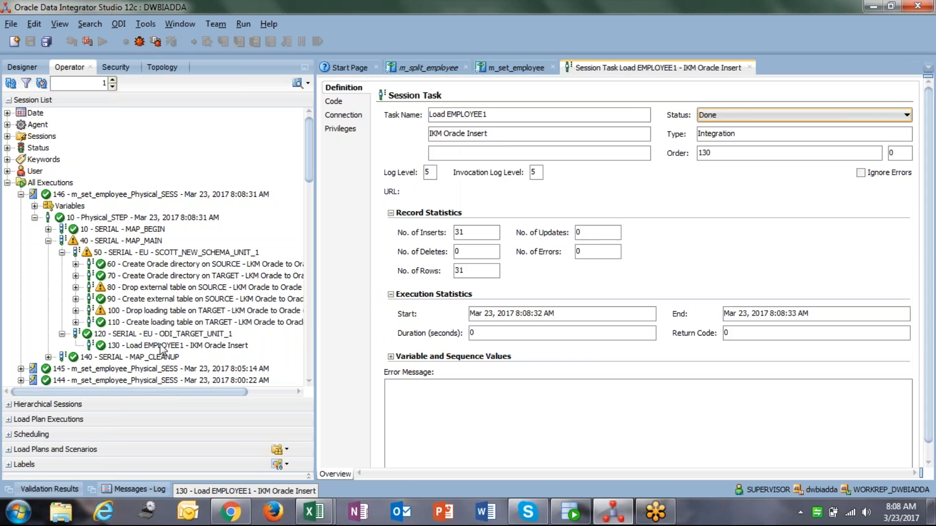
pyautogui.click(363, 104)
pyautogui.scroll(-1, 511, 438)
pyautogui.click(383, 445)
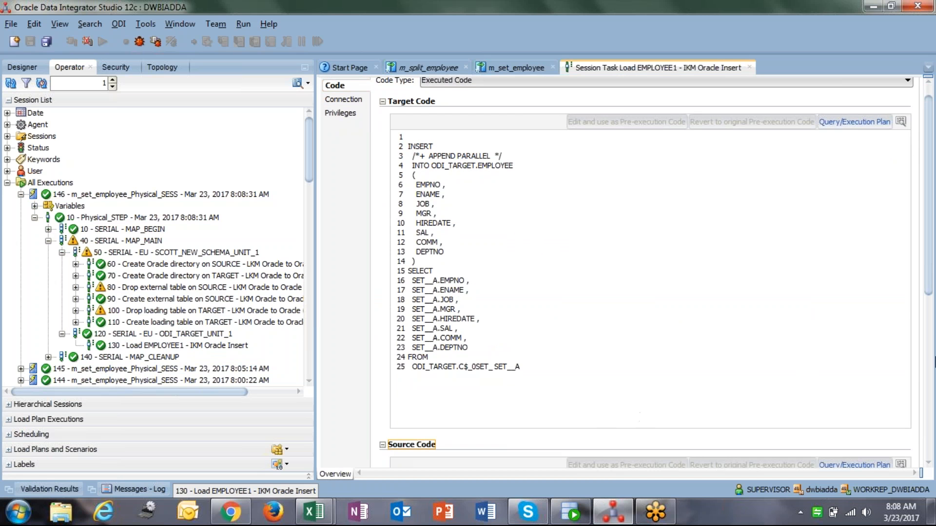
pyautogui.moveTo(934, 264)
pyautogui.mouseDown()
pyautogui.moveTo(935, 380)
pyautogui.moveTo(934, 245)
pyautogui.mouseUp()
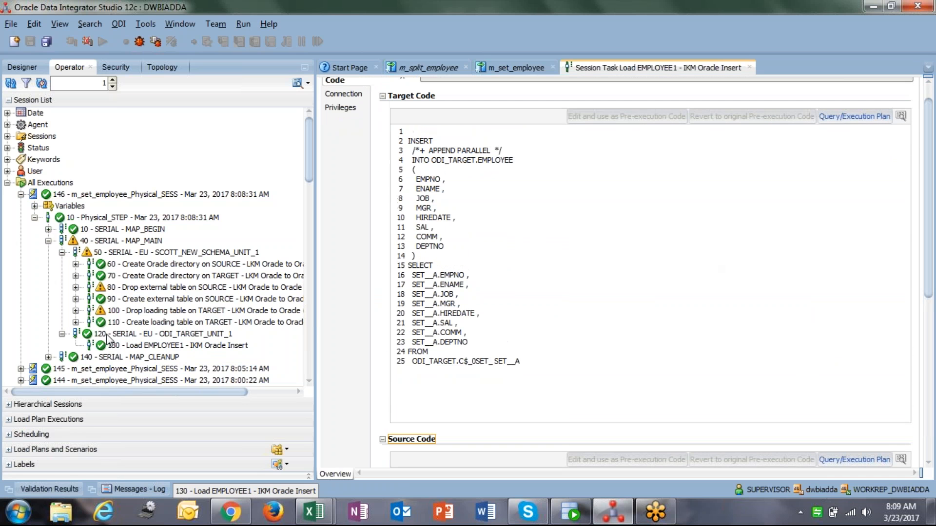
# Open the Create loading table on TARGET session task and examine its executed target and source code
pyautogui.click(145, 322)
pyautogui.click(147, 310)
pyautogui.click(146, 289)
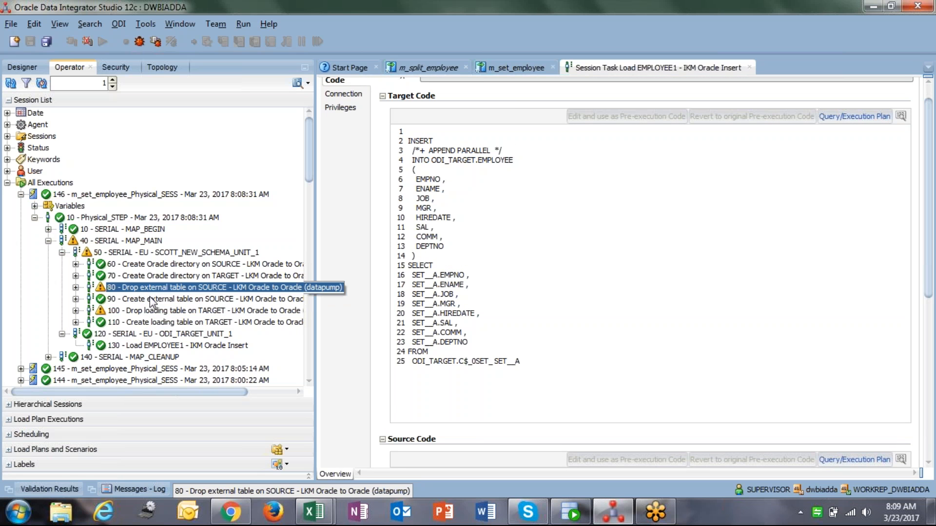
pyautogui.click(157, 312)
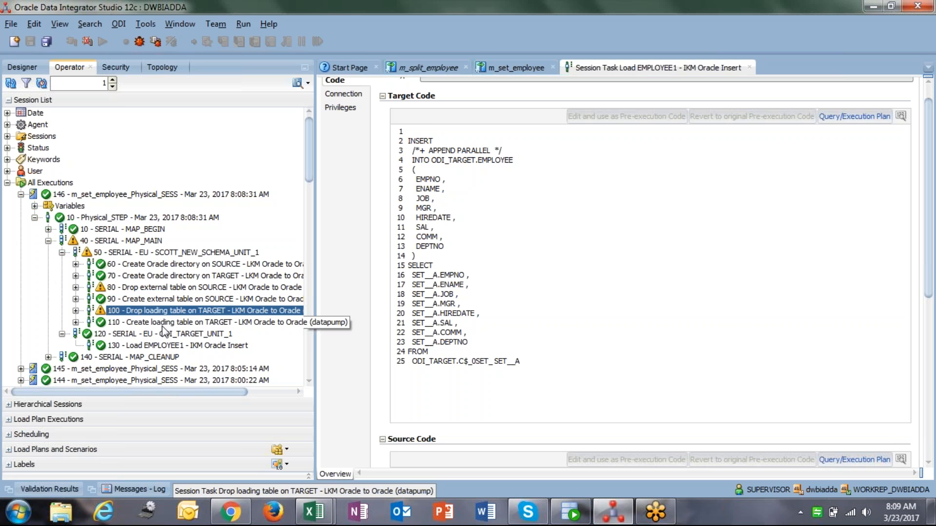
pyautogui.doubleClick(163, 326)
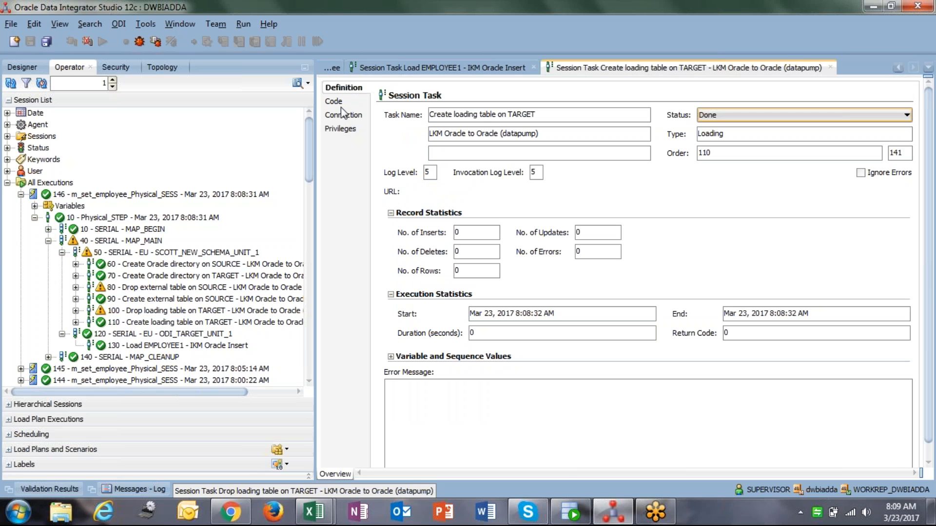
pyautogui.doubleClick(175, 322)
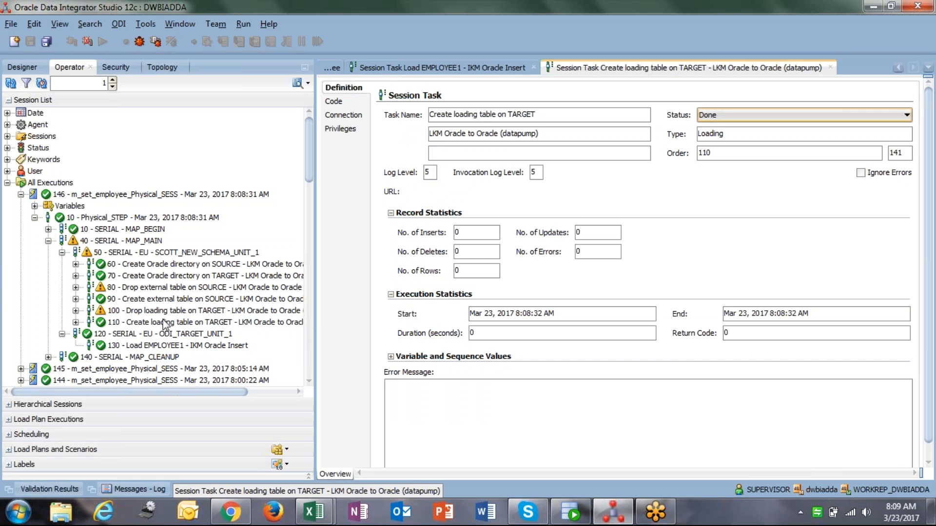
pyautogui.click(334, 102)
pyautogui.moveTo(485, 327); pyautogui.dragTo(450, 253)
pyautogui.click(450, 253)
pyautogui.scroll(-1, 430, 462)
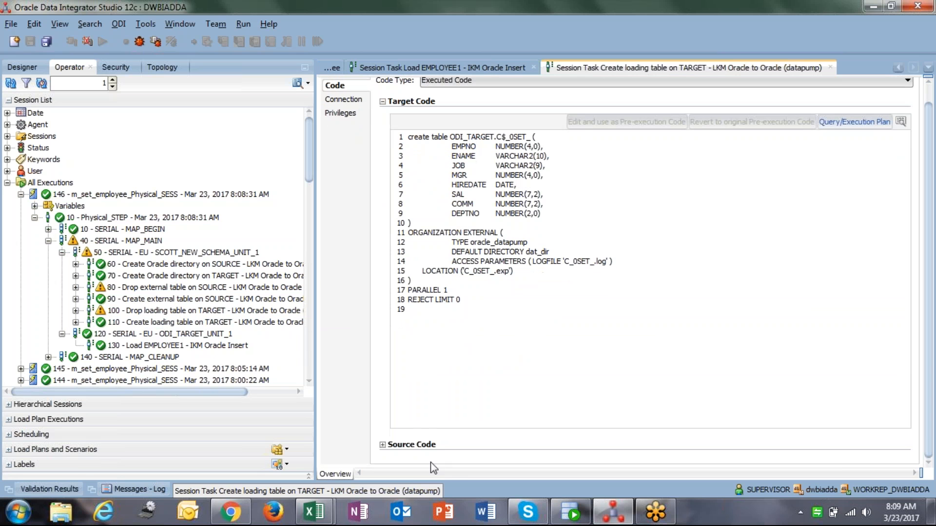
pyautogui.click(383, 445)
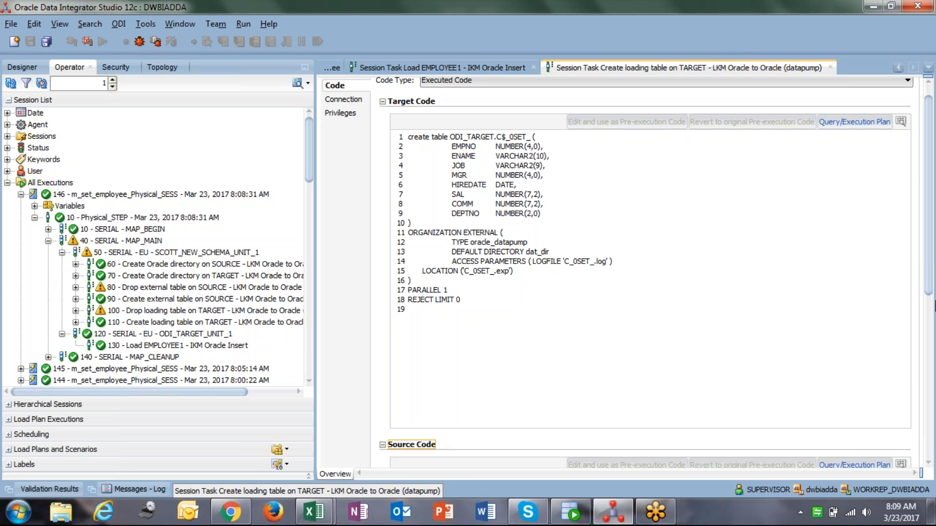
# Compare the executed target code of the Create loading table on TARGET and Load EMPLOYEE1 session tasks
pyautogui.moveTo(931, 274)
pyautogui.mouseDown()
pyautogui.moveTo(930, 384)
pyautogui.moveTo(931, 261)
pyautogui.mouseUp()
pyautogui.moveTo(408, 152); pyautogui.dragTo(497, 317)
pyautogui.click(528, 317)
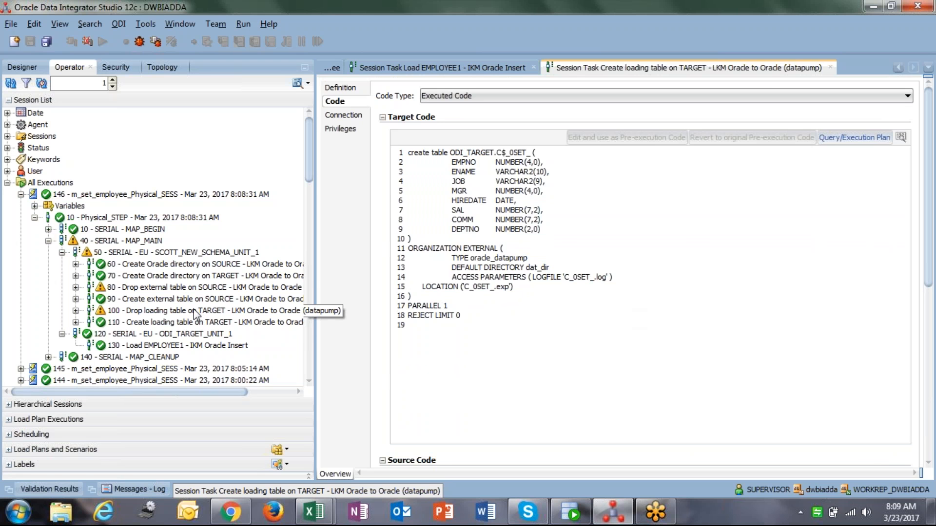
pyautogui.click(488, 67)
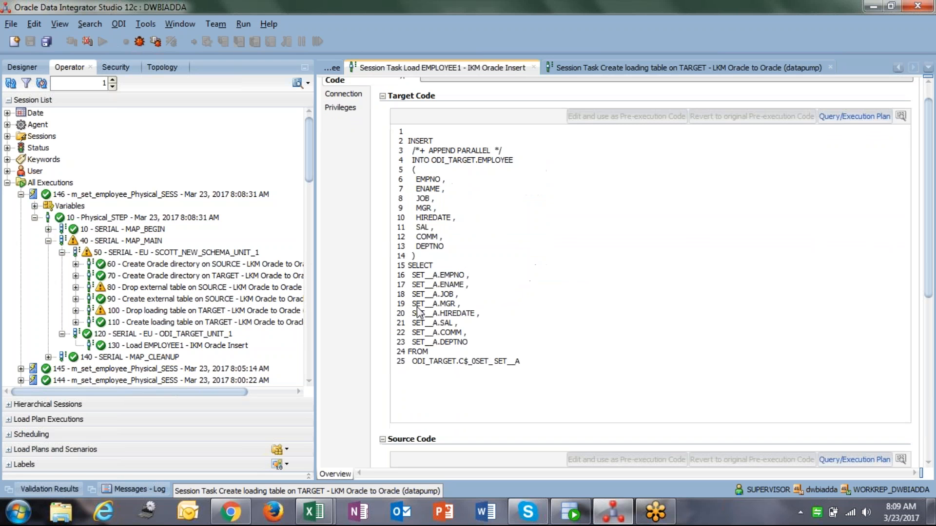
pyautogui.moveTo(409, 266); pyautogui.dragTo(534, 365)
pyautogui.click(533, 365)
pyautogui.moveTo(463, 362); pyautogui.dragTo(531, 368)
pyautogui.click(530, 369)
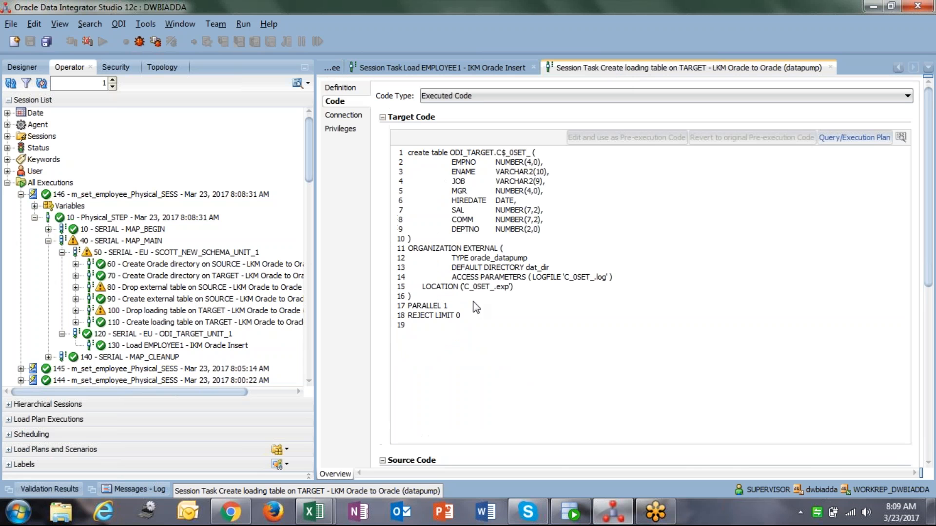
pyautogui.moveTo(496, 155); pyautogui.dragTo(533, 157)
pyautogui.click(532, 157)
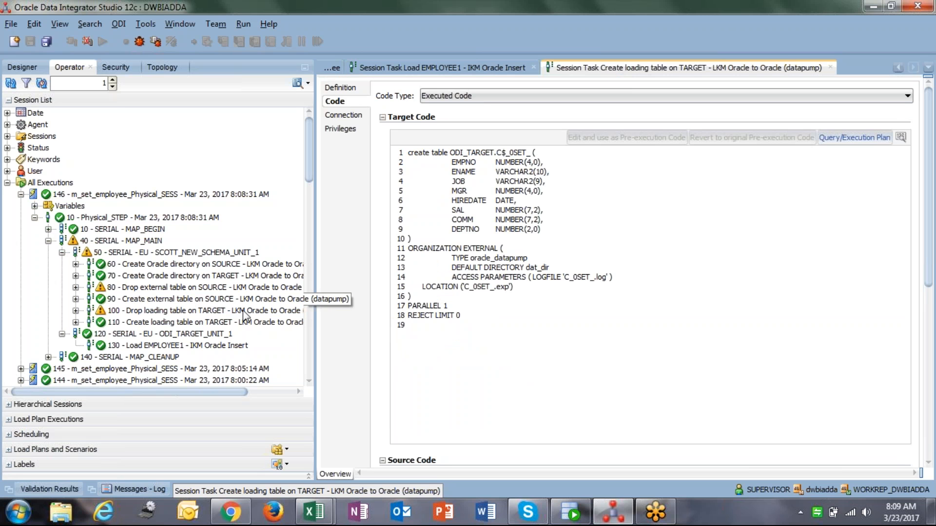
# Open the Create external table on SOURCE session task and examine its executed source code
pyautogui.doubleClick(176, 299)
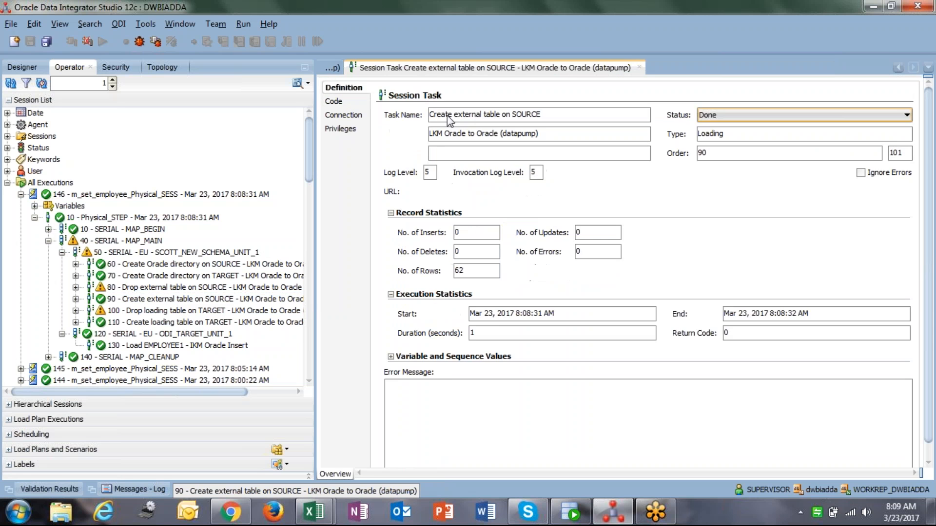
pyautogui.click(360, 101)
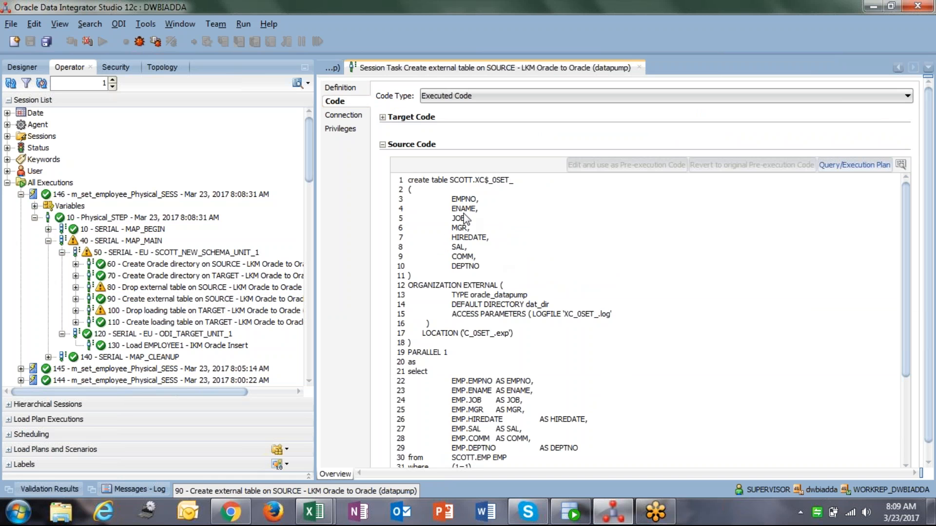
pyautogui.moveTo(442, 181); pyautogui.dragTo(487, 189)
pyautogui.click(487, 189)
pyautogui.moveTo(905, 326); pyautogui.dragTo(906, 411)
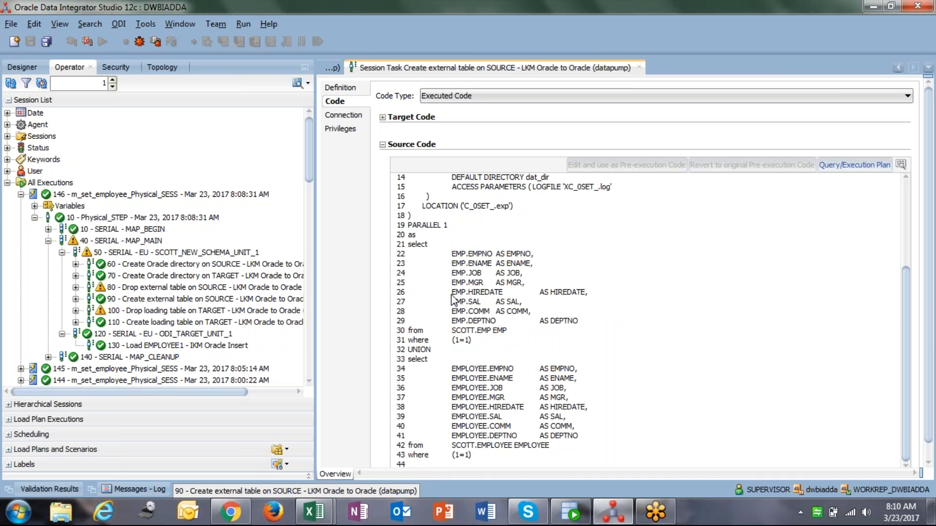
pyautogui.moveTo(409, 244); pyautogui.dragTo(499, 447)
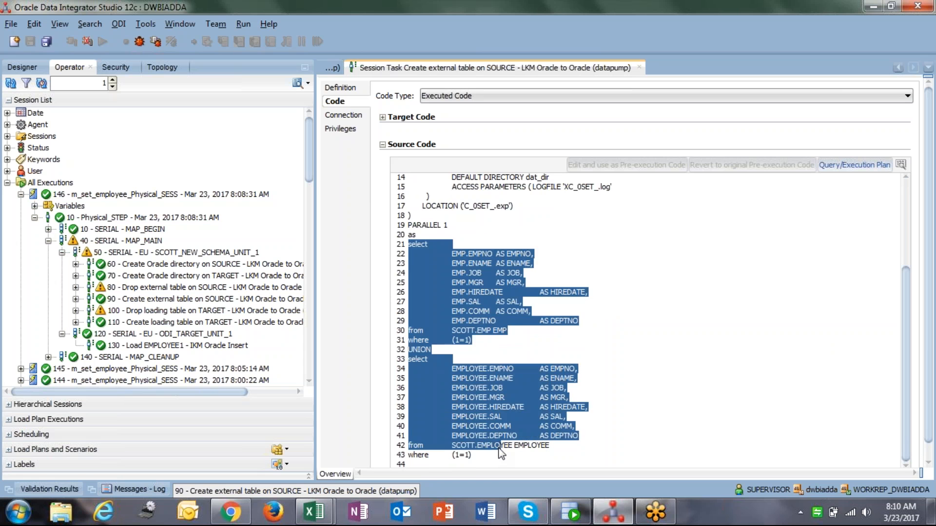
pyautogui.click(501, 447)
pyautogui.scroll(5, 909, 424)
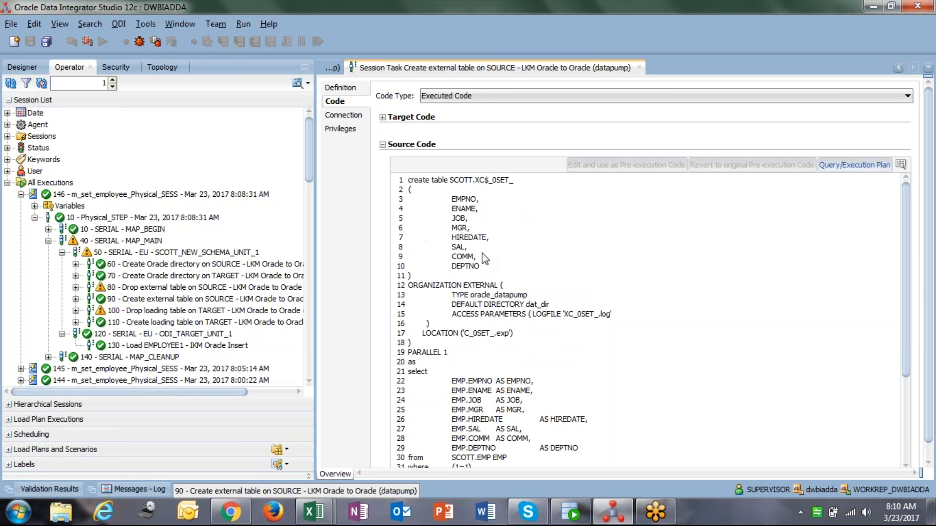
pyautogui.moveTo(405, 181); pyautogui.dragTo(477, 196)
pyautogui.click(477, 196)
pyautogui.moveTo(408, 180); pyautogui.dragTo(525, 337)
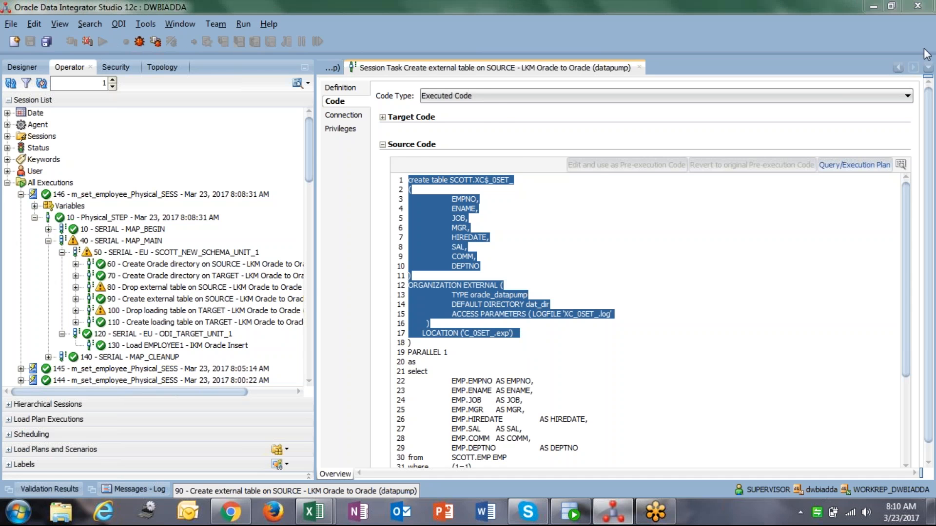
# Close the session task and the m_set_employee mapping editors
pyautogui.hotkey('ctrl', 'F4')
pyautogui.moveTo(577, 276); pyautogui.dragTo(494, 276)
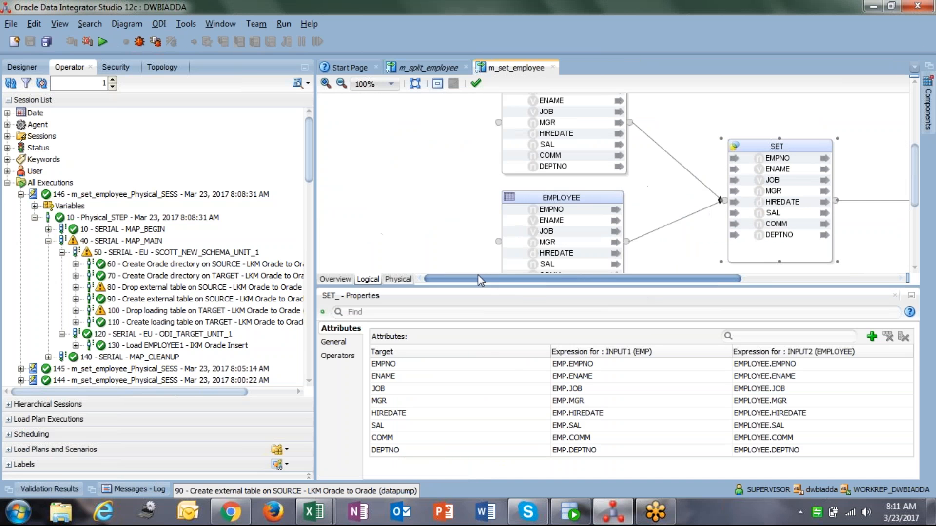
pyautogui.click(553, 67)
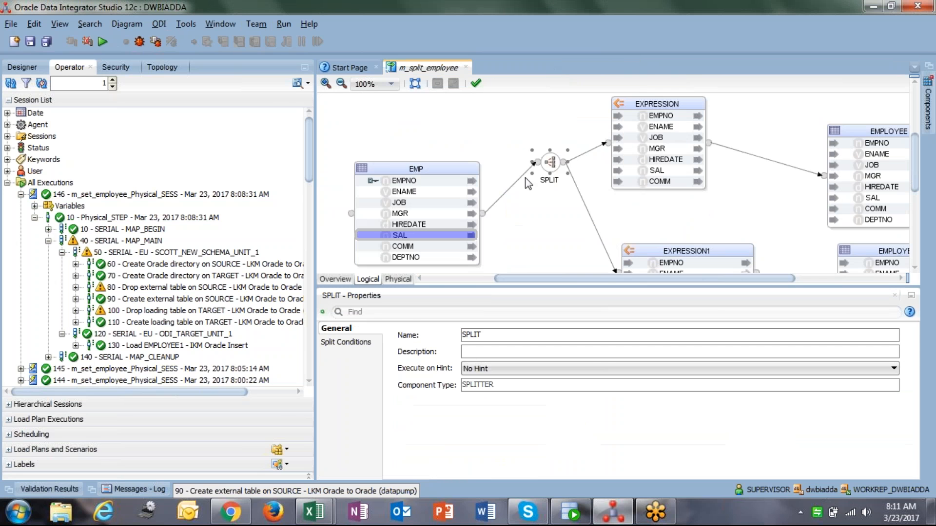
# Create a new mapping named m_sq_emp under Mappings in the First Folder of Odi_batch_7_am
pyautogui.click(22, 68)
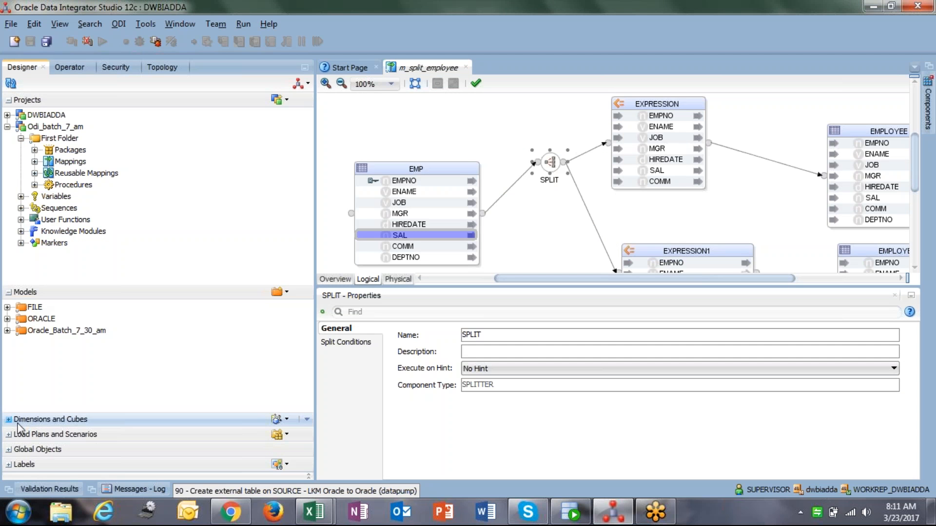
pyautogui.click(7, 331)
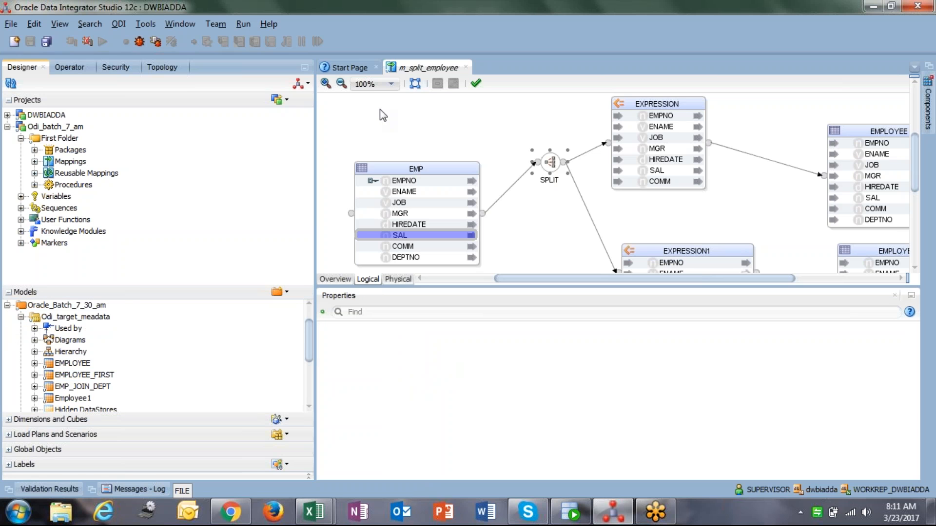
pyautogui.click(58, 140)
pyautogui.rightClick(58, 140)
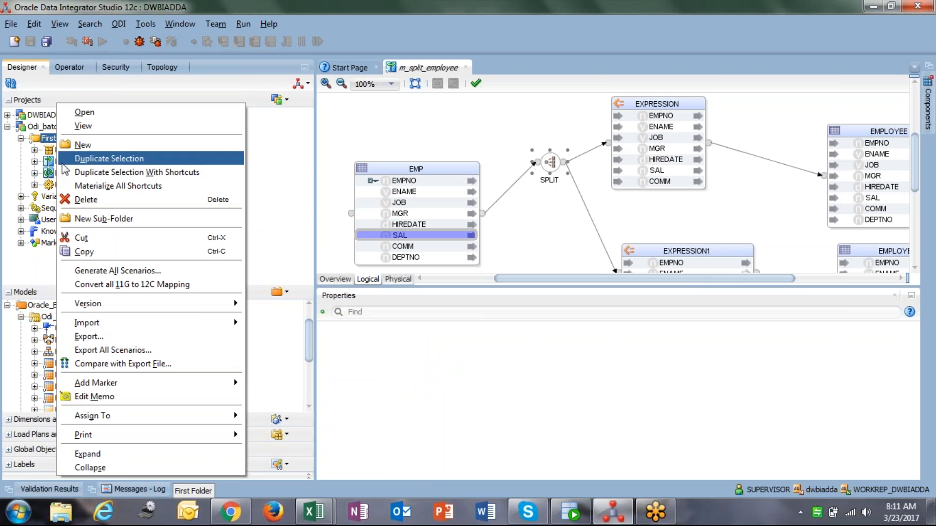
pyautogui.click(308, 213)
pyautogui.click(78, 160)
pyautogui.rightClick(78, 161)
pyautogui.click(102, 170)
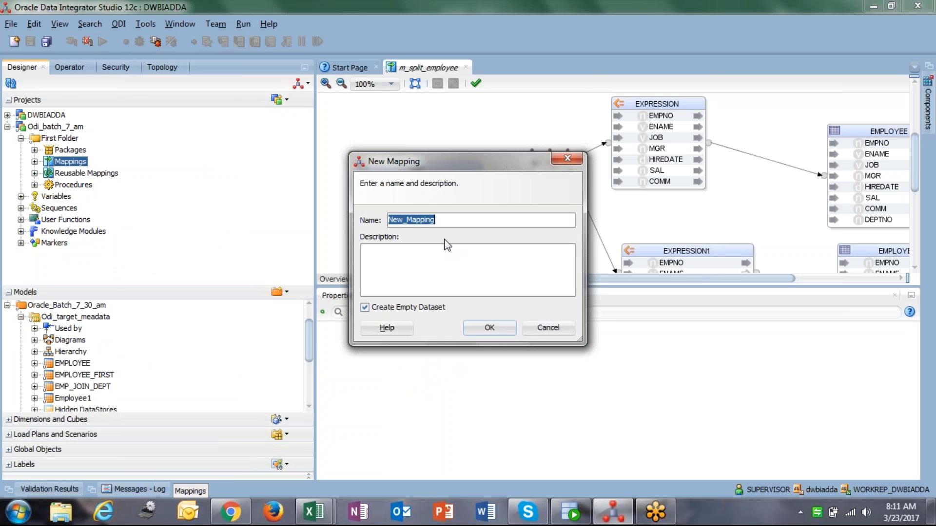
pyautogui.write('m_sq_emp')
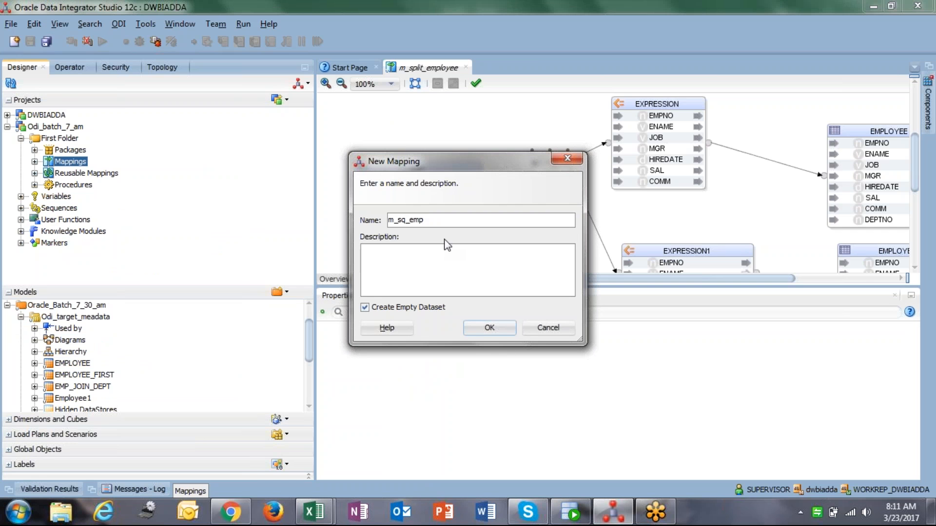
pyautogui.click(492, 333)
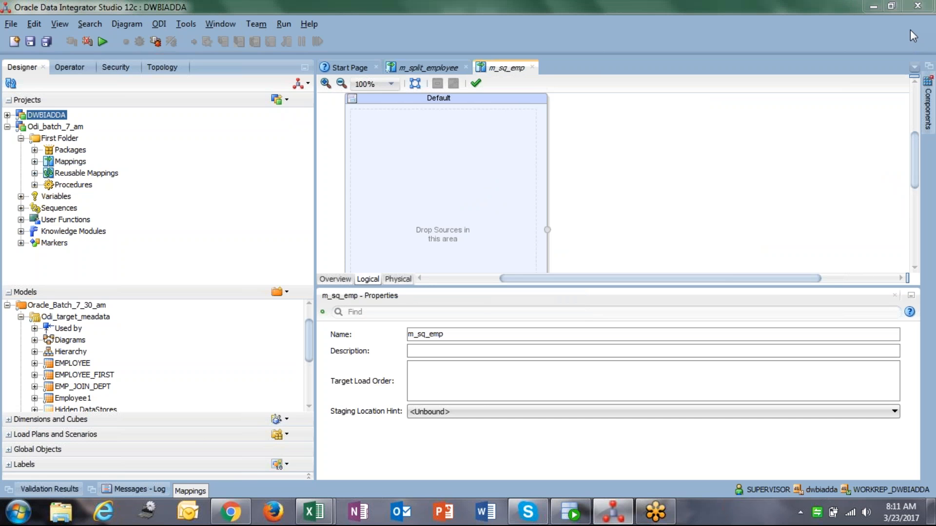
# Add the Scott_metadata EMP and EMPLOYEE datastores to the m_sq_emp mapping
pyautogui.scroll(-5, 78, 360)
pyautogui.scroll(6, 63, 342)
pyautogui.click(21, 341)
pyautogui.scroll(-2, 24, 346)
pyautogui.moveTo(61, 379); pyautogui.dragTo(379, 192)
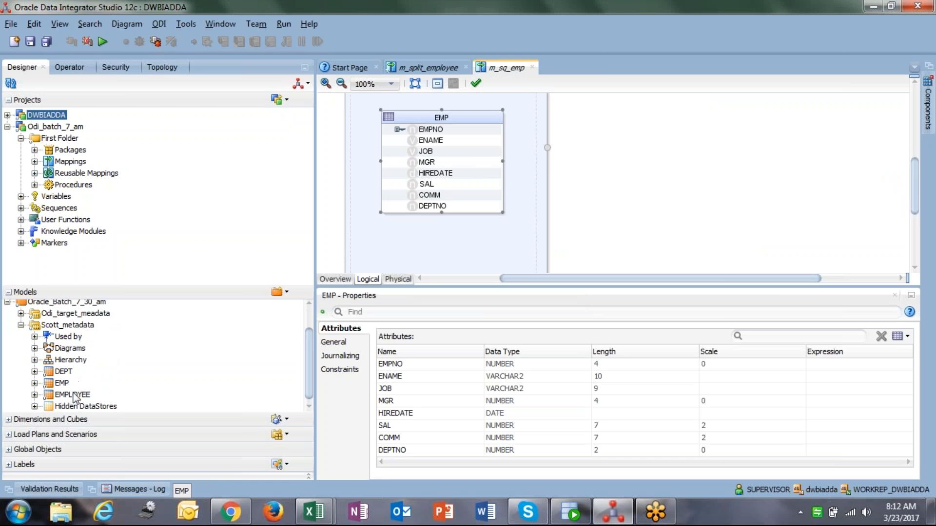
pyautogui.moveTo(73, 395); pyautogui.dragTo(768, 125)
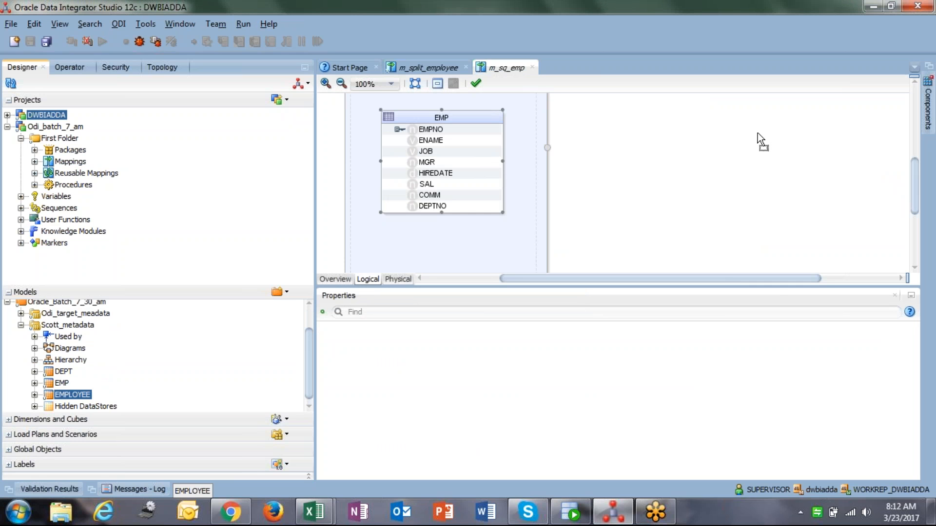
pyautogui.moveTo(757, 132); pyautogui.dragTo(757, 132)
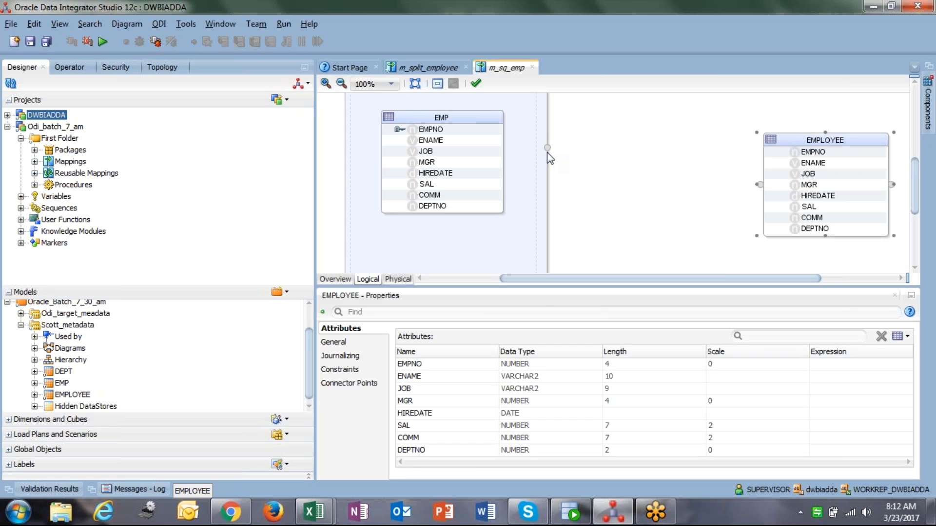
# Add the ODI_TARGET EMPLOYEE datastore to the mapping beside the existing datastores
pyautogui.click(634, 166)
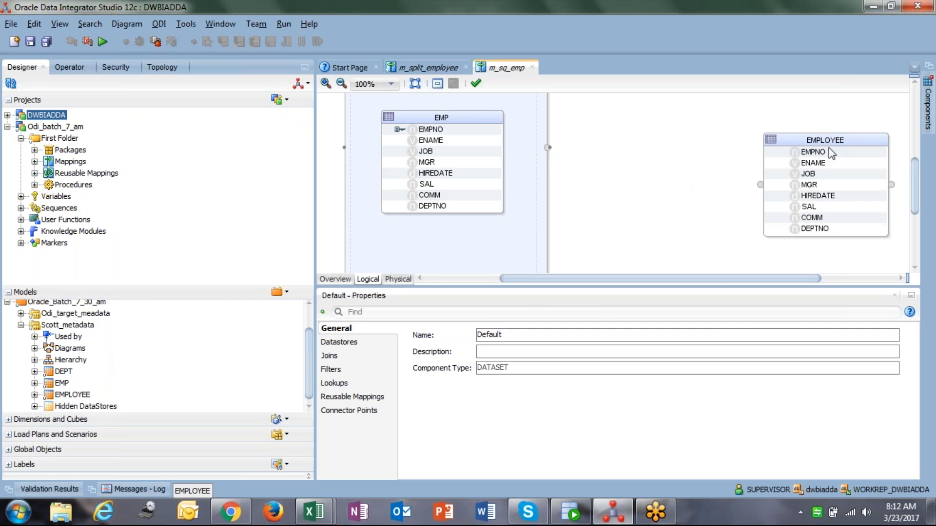
pyautogui.moveTo(809, 138); pyautogui.dragTo(780, 130)
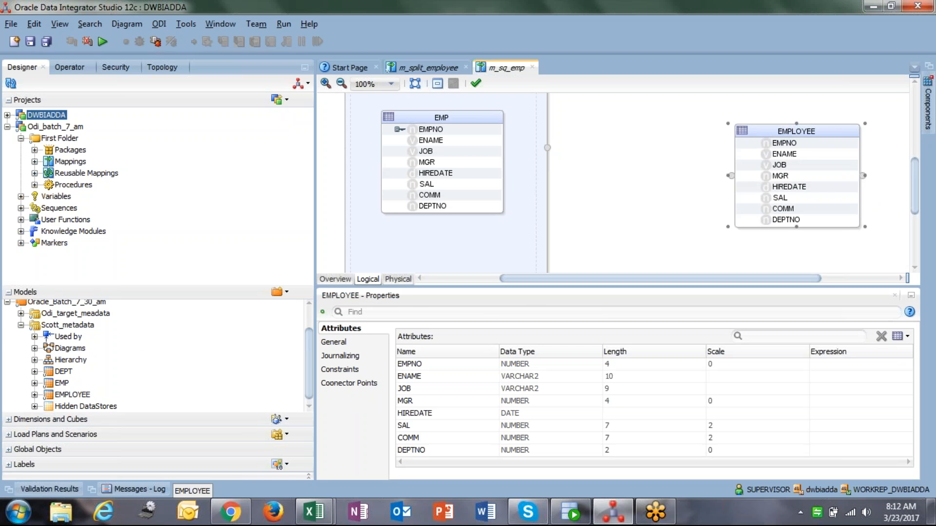
pyautogui.click(8, 317)
pyautogui.click(21, 329)
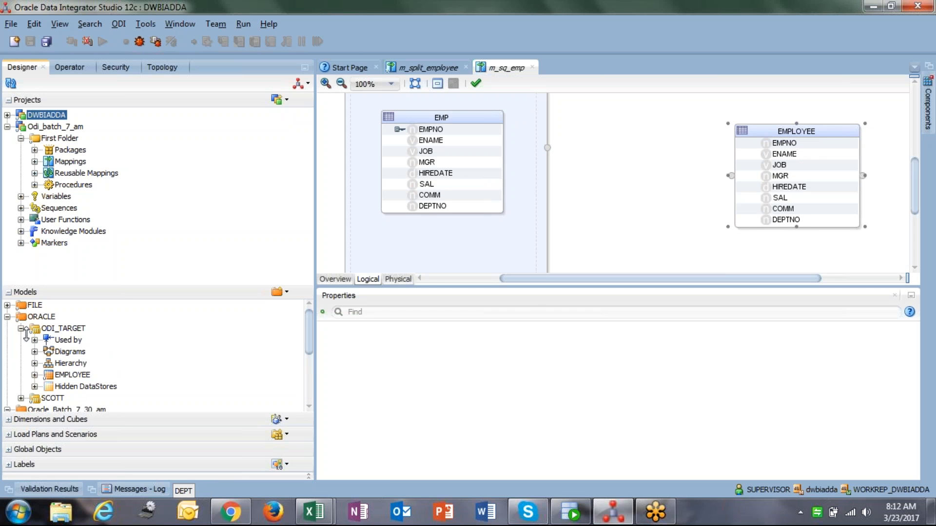
pyautogui.moveTo(71, 373); pyautogui.dragTo(648, 166)
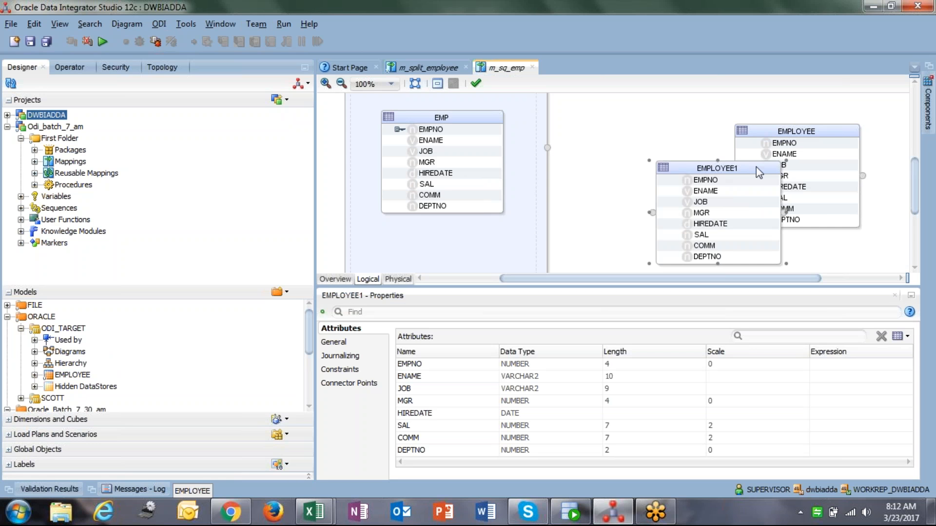
# Rearrange the EMPLOYEE and EMPLOYEE1 datastores on the mapping canvas
pyautogui.click(794, 128)
pyautogui.moveTo(729, 167); pyautogui.dragTo(663, 160)
pyautogui.moveTo(797, 128); pyautogui.dragTo(808, 111)
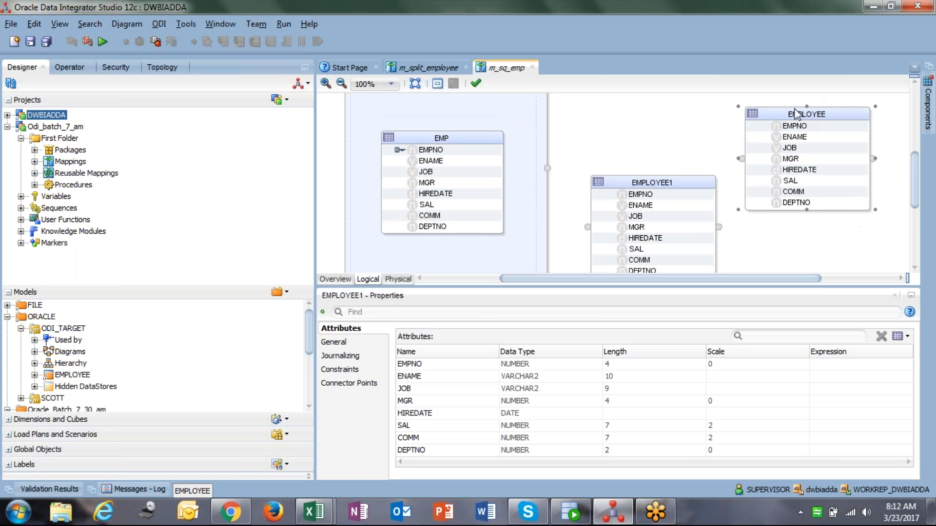
pyautogui.moveTo(616, 182); pyautogui.dragTo(758, 201)
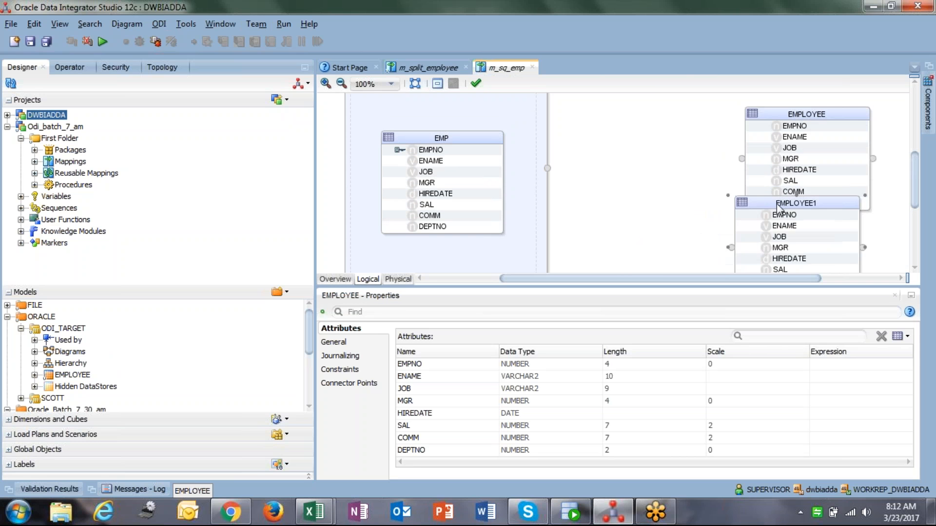
pyautogui.moveTo(796, 125); pyautogui.dragTo(750, 107)
pyautogui.click(671, 153)
pyautogui.scroll(-3, 671, 154)
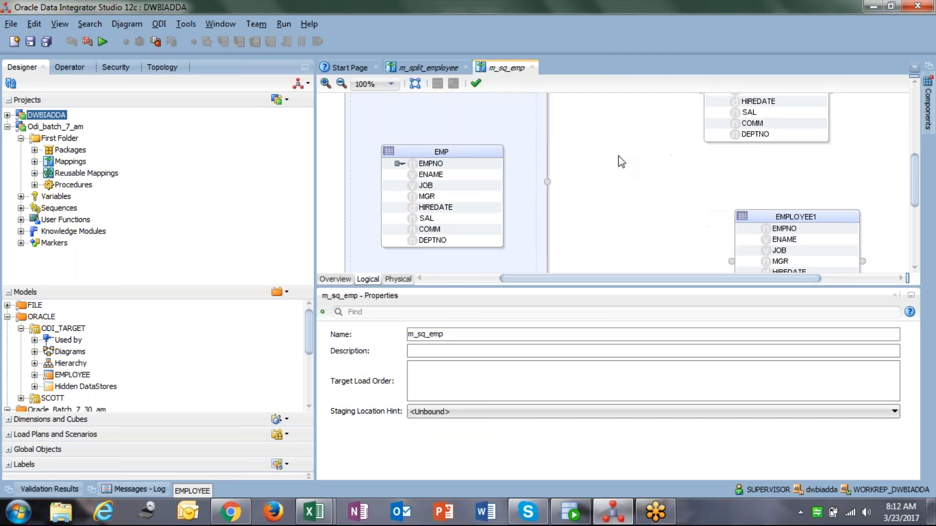
pyautogui.moveTo(468, 286); pyautogui.dragTo(465, 359)
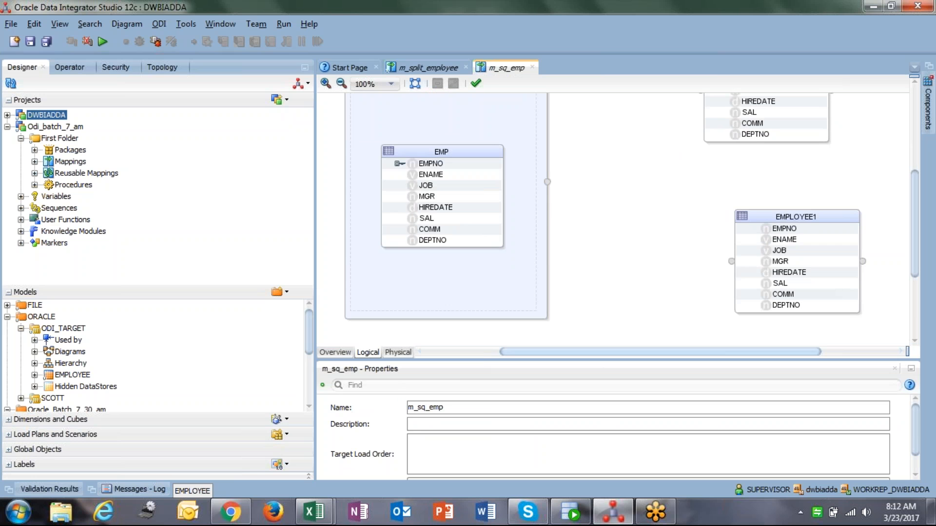
pyautogui.scroll(1, 622, 291)
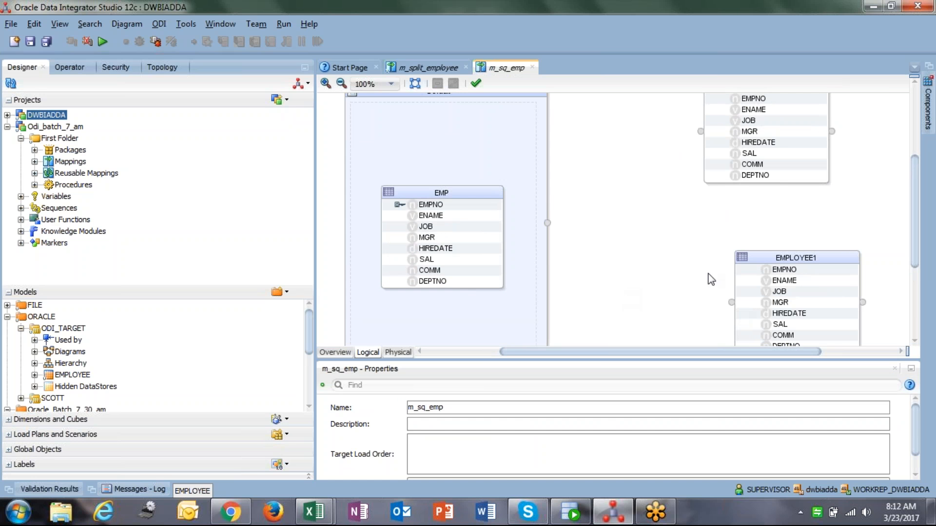
# Delete the EMPLOYEE1 and EMPLOYEE datastores from the mapping
pyautogui.click(775, 258)
pyautogui.press('Delete')
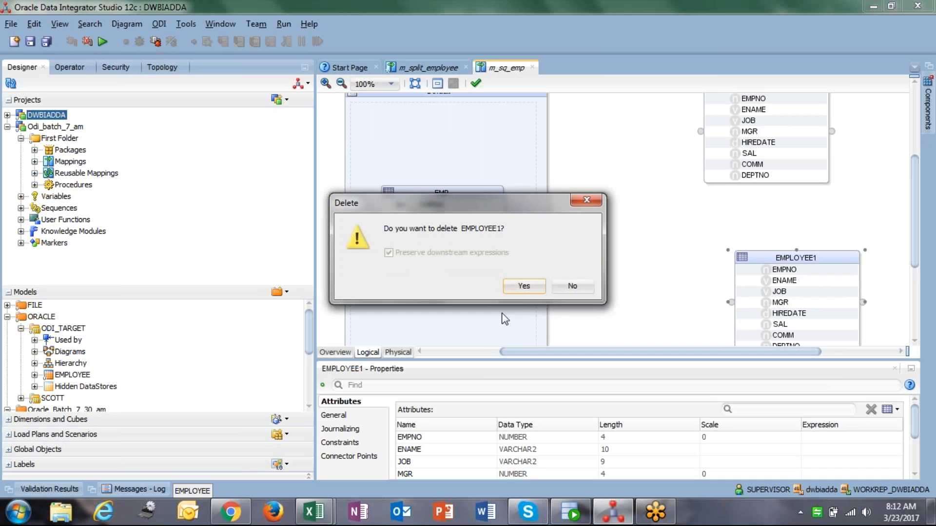
pyautogui.click(523, 287)
pyautogui.press('Delete')
pyautogui.press('Return')
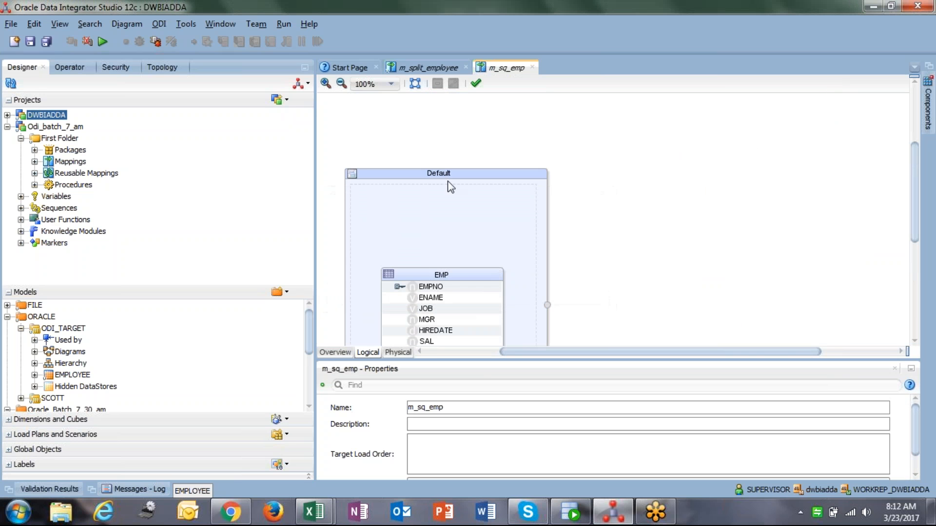
# Delete the Default dataset with its EMP datastore, leaving the mapping empty
pyautogui.click(438, 175)
pyautogui.press('Delete')
pyautogui.press('Return')
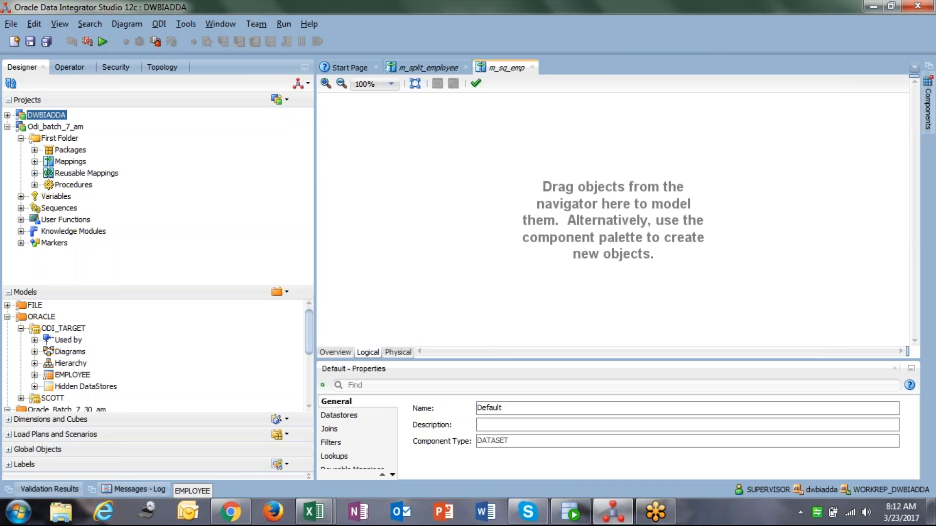
# Switch to the Operator navigator and collapse the All Executions node
pyautogui.click(84, 70)
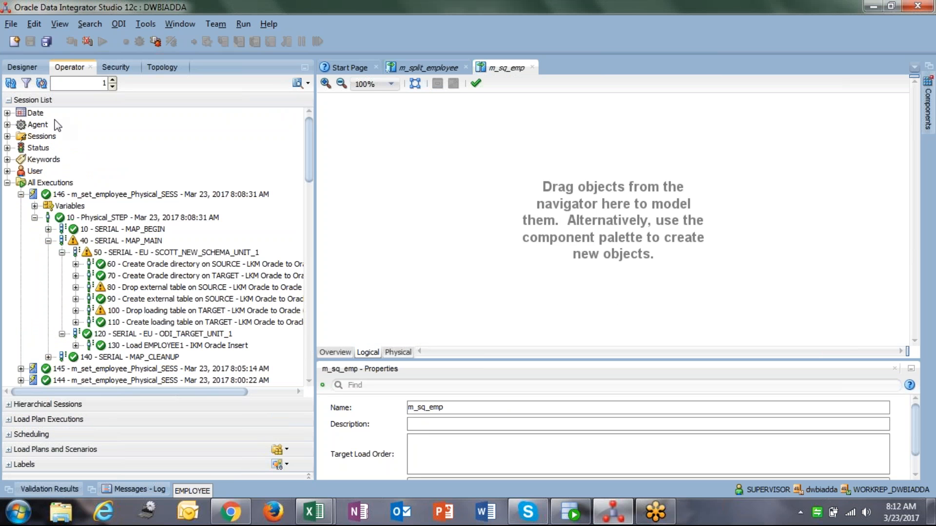
pyautogui.click(7, 183)
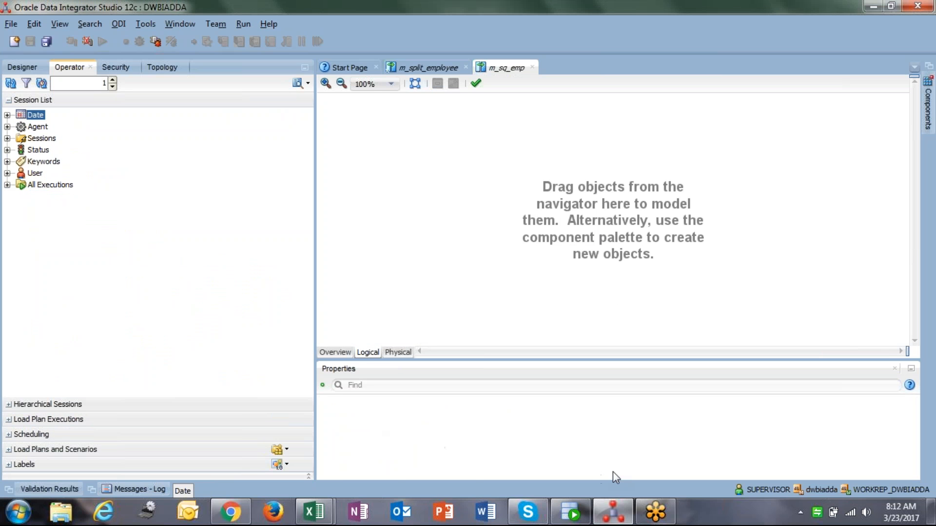
# Switch to the Book1 Excel workbook to review the split and set component notes, then return to ODI Studio
pyautogui.moveTo(324, 506)
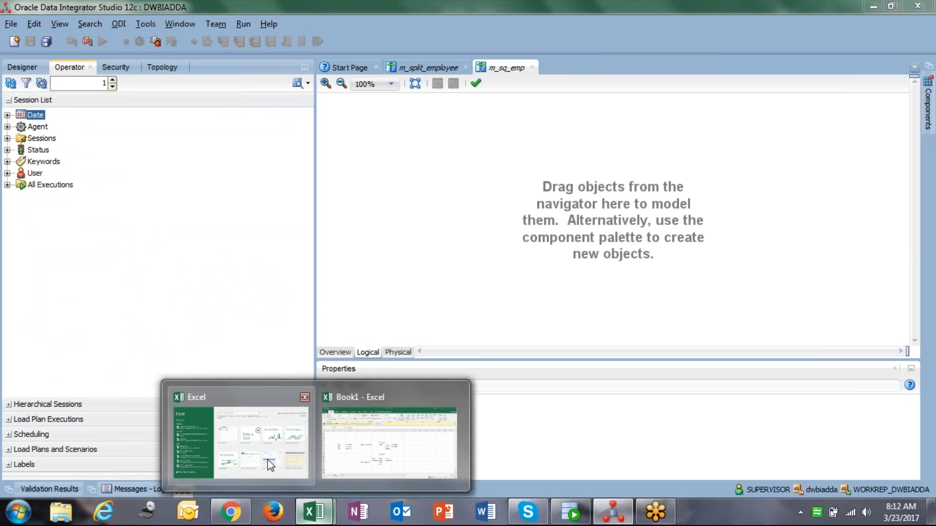
pyautogui.click(241, 438)
pyautogui.click(614, 168)
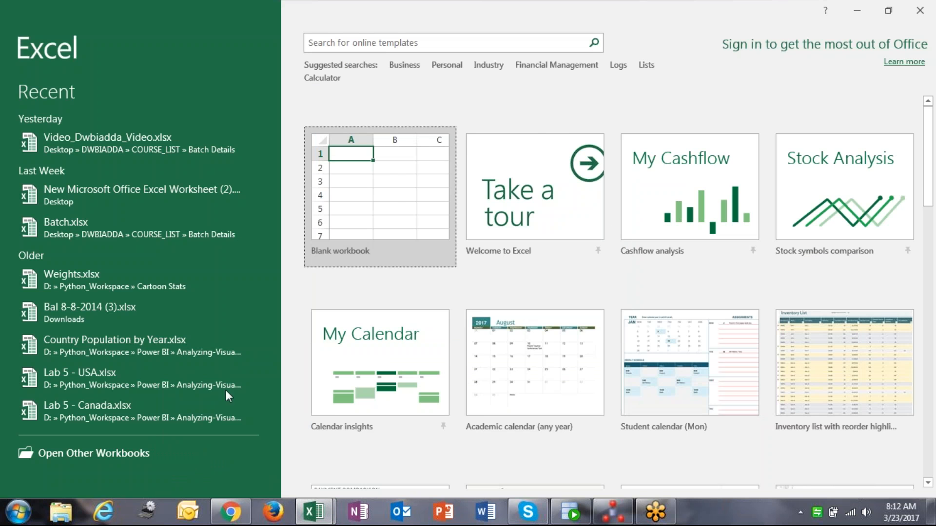
pyautogui.moveTo(313, 521)
pyautogui.click(374, 455)
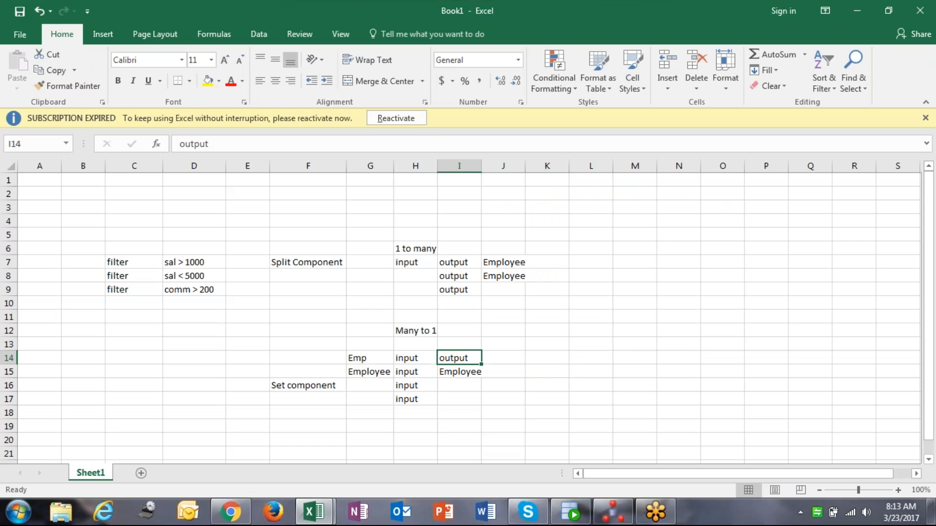
pyautogui.click(612, 512)
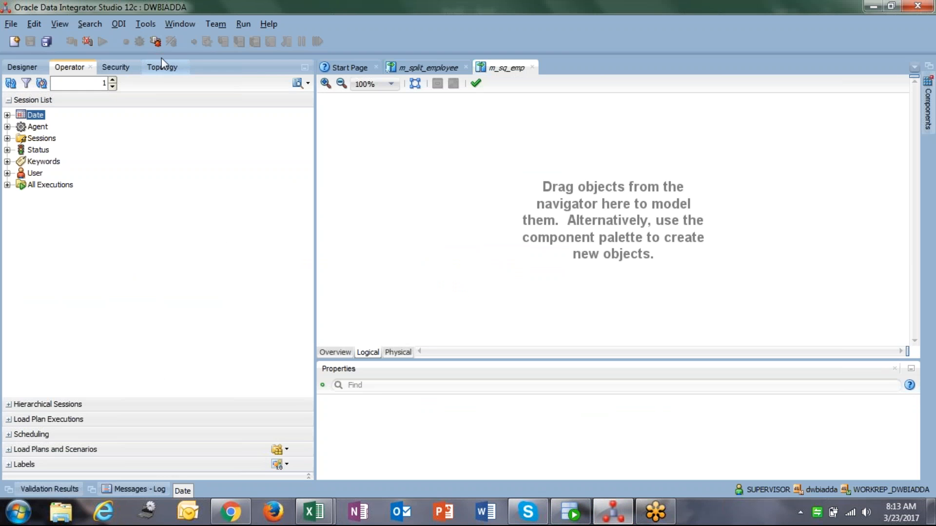
# Open the Topology navigator and close the m_split_employee and m_sq_emp mappings without saving changes
pyautogui.click(165, 71)
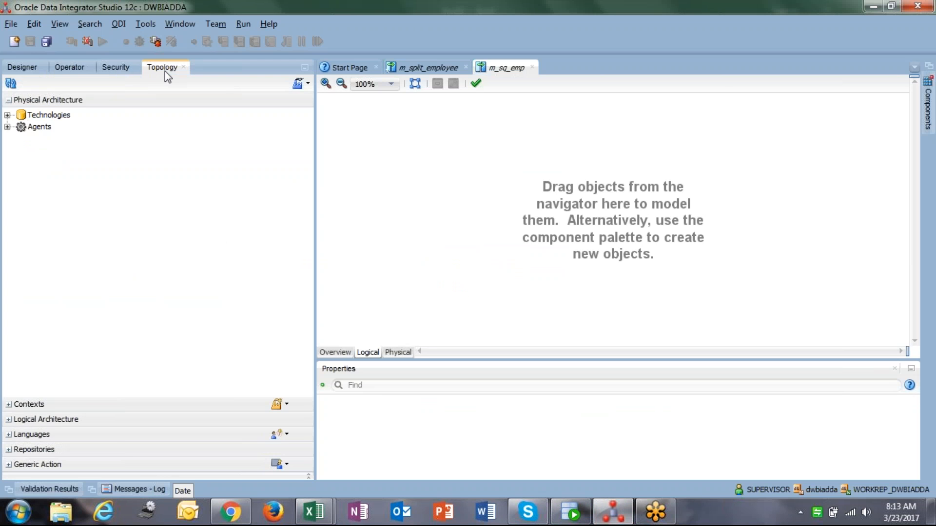
pyautogui.click(466, 68)
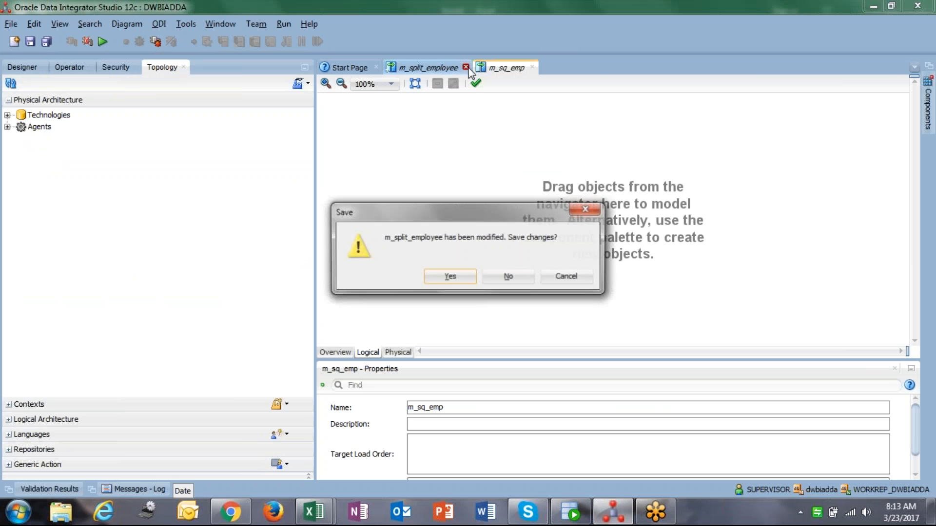
pyautogui.click(491, 278)
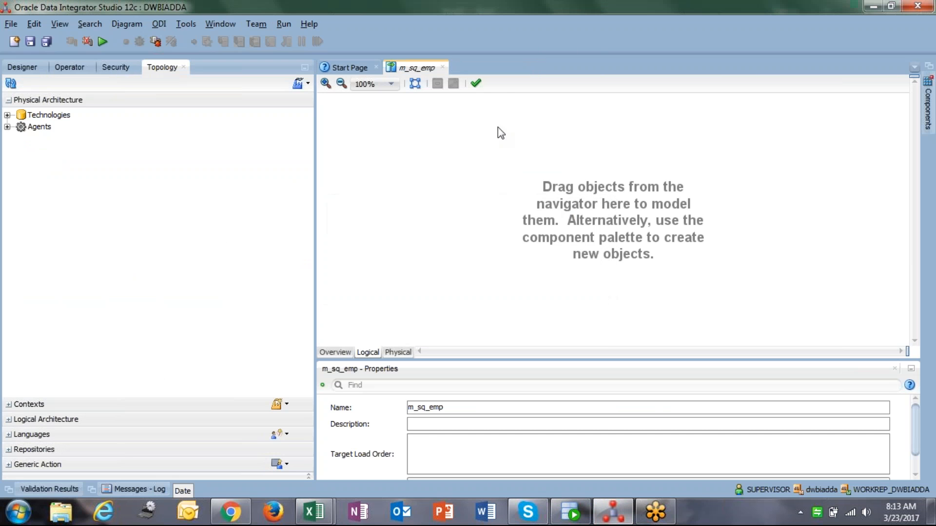
pyautogui.click(443, 67)
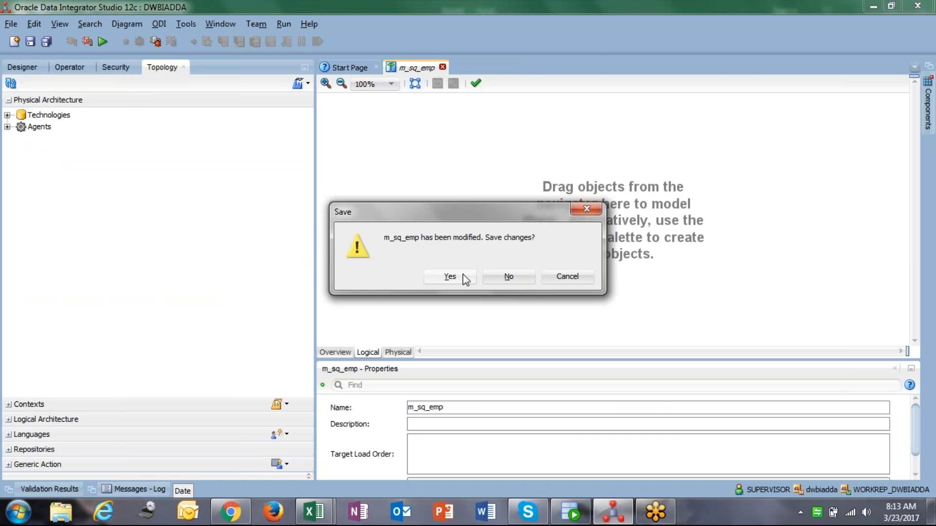
pyautogui.click(493, 275)
# Create a new data server under the File technology named FLAT_FILE_SOURCE
pyautogui.click(7, 115)
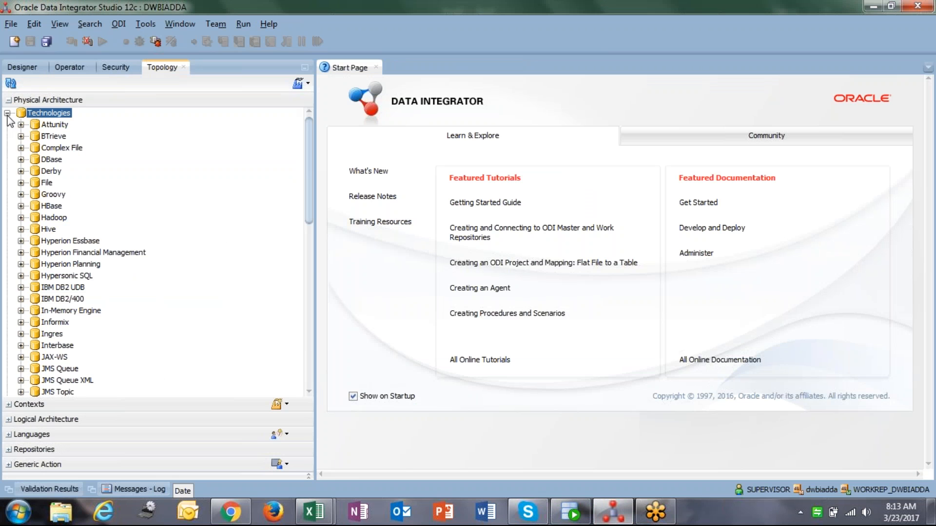
pyautogui.rightClick(50, 183)
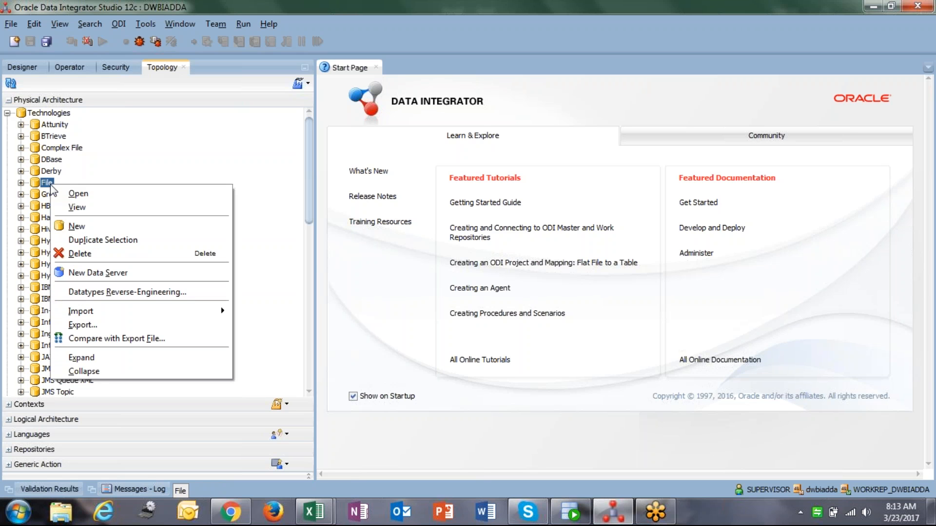
pyautogui.click(121, 275)
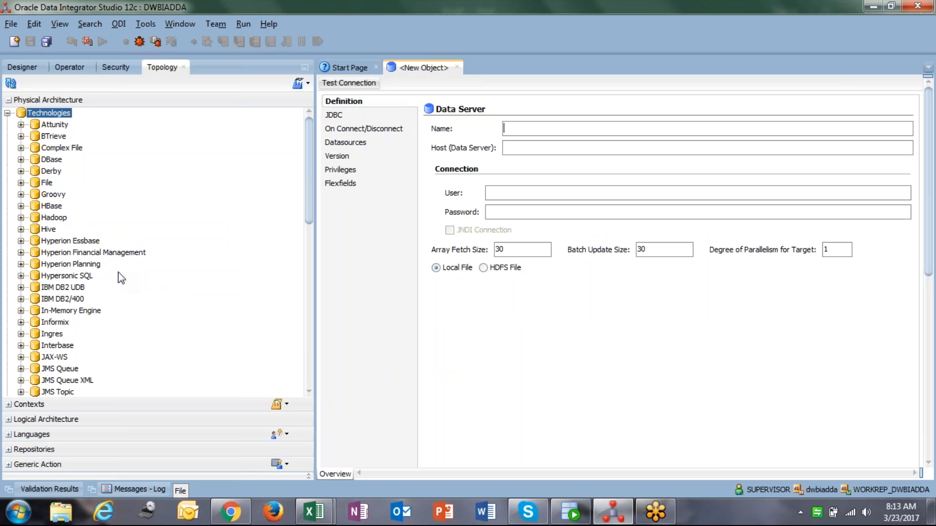
pyautogui.write('F')
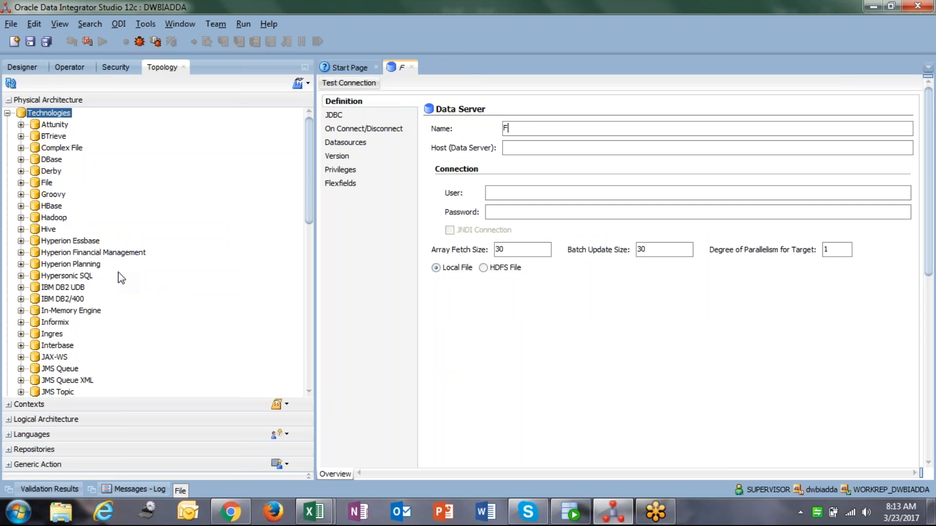
pyautogui.write('LAT_FILE')
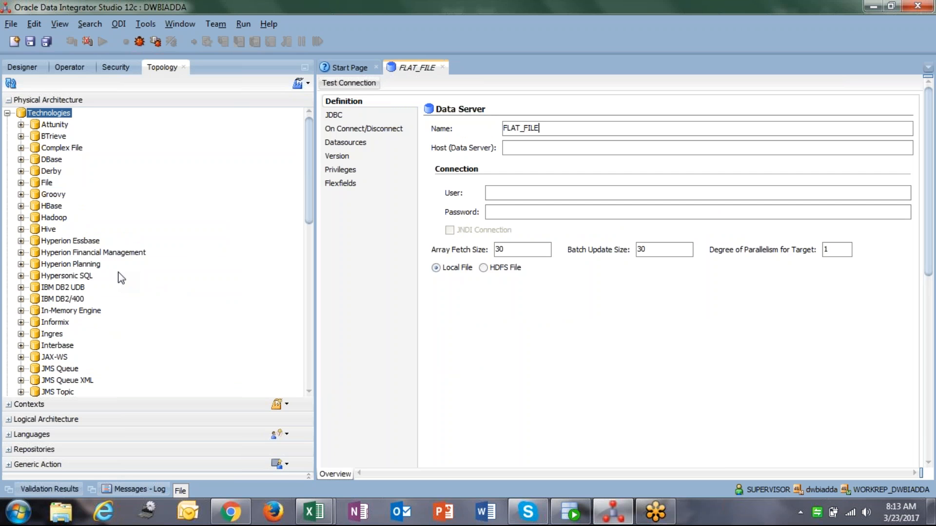
pyautogui.write('_')
pyautogui.press('BackSpace')
pyautogui.write('_SOURCE')
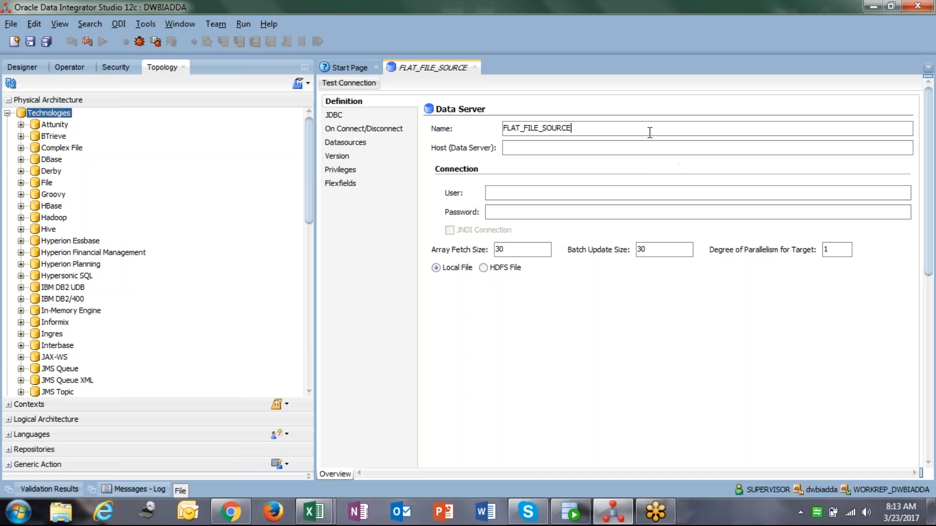
pyautogui.moveTo(650, 130); pyautogui.dragTo(514, 117)
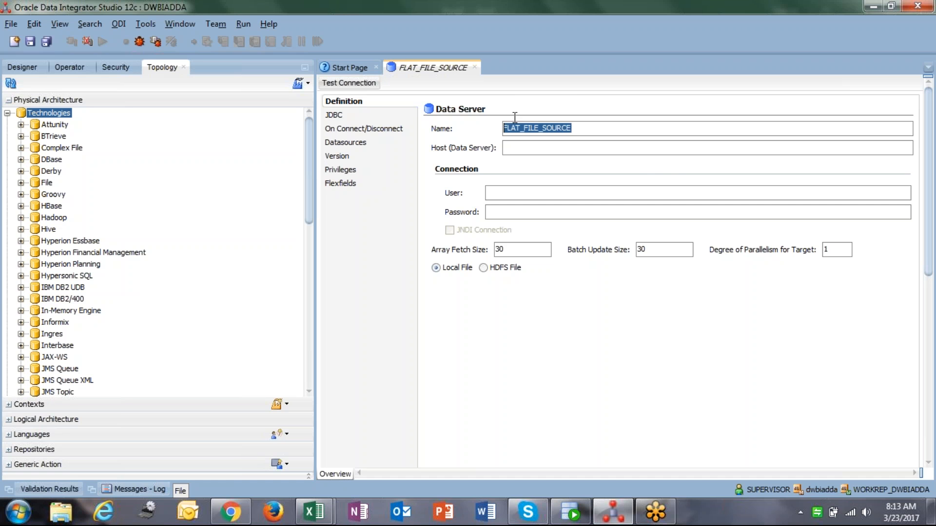
pyautogui.click(548, 132)
pyautogui.moveTo(616, 129); pyautogui.dragTo(493, 119)
pyautogui.click(618, 132)
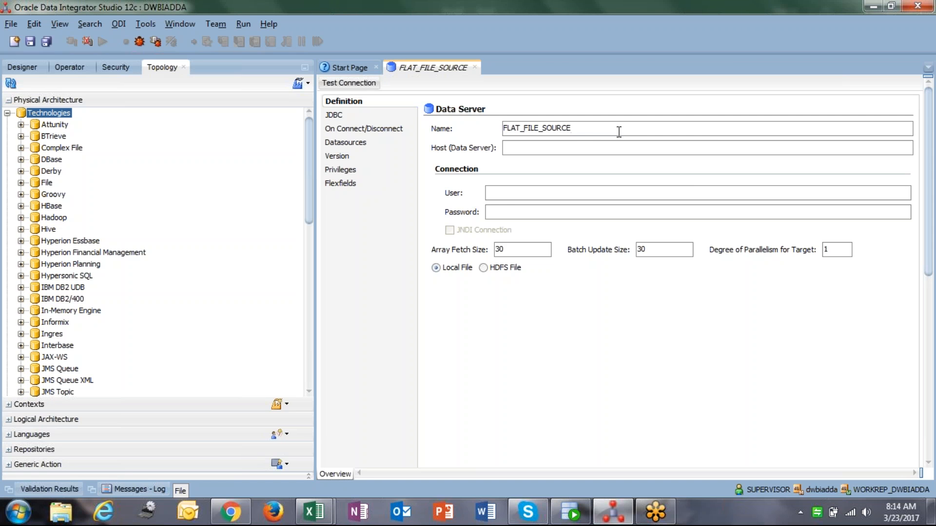
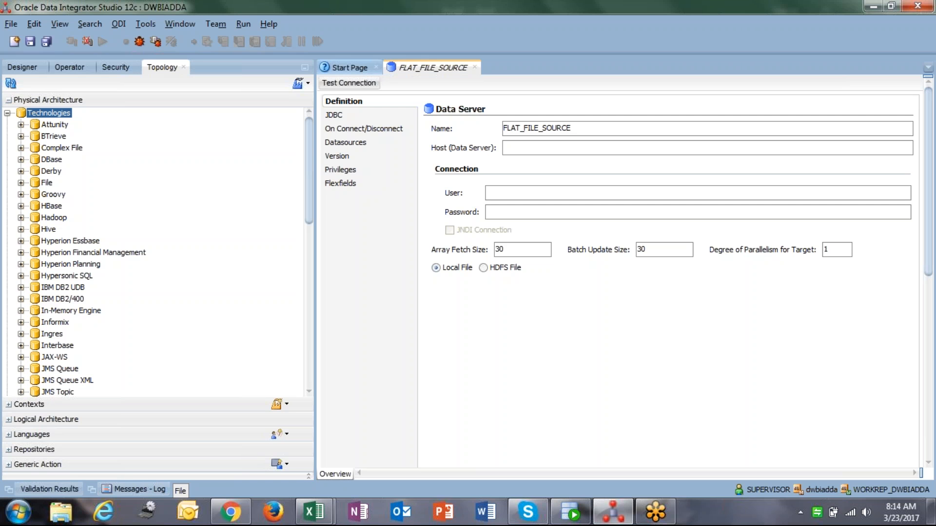
pyautogui.doubleClick(581, 128)
pyautogui.click(597, 129)
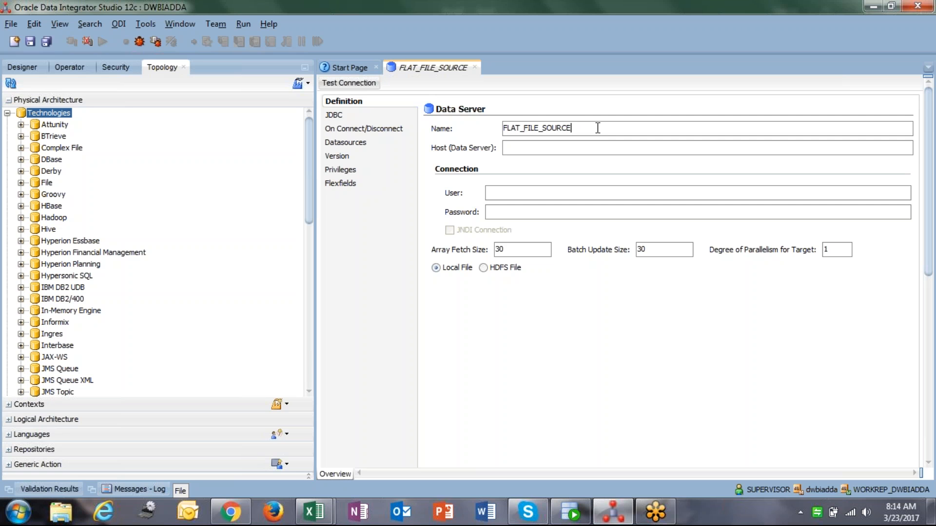
pyautogui.doubleClick(597, 129)
pyautogui.click(47, 183)
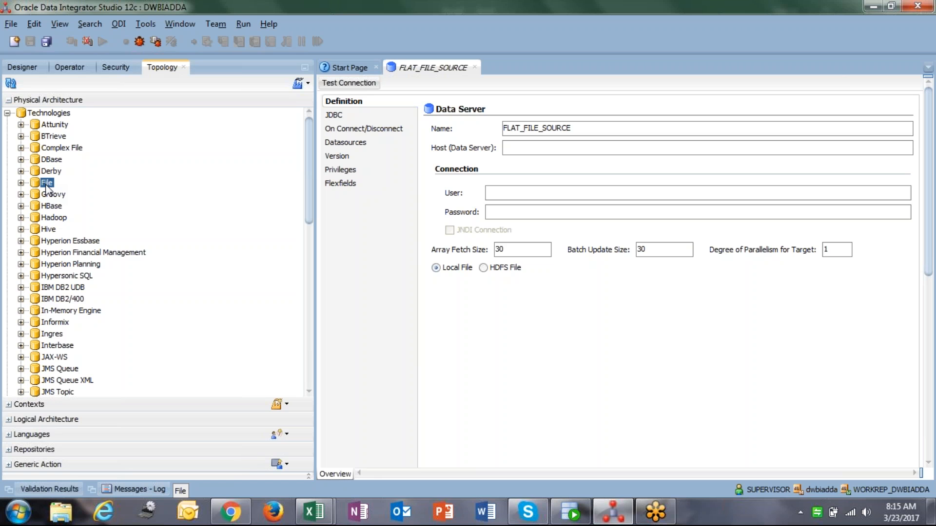
pyautogui.rightClick(46, 187)
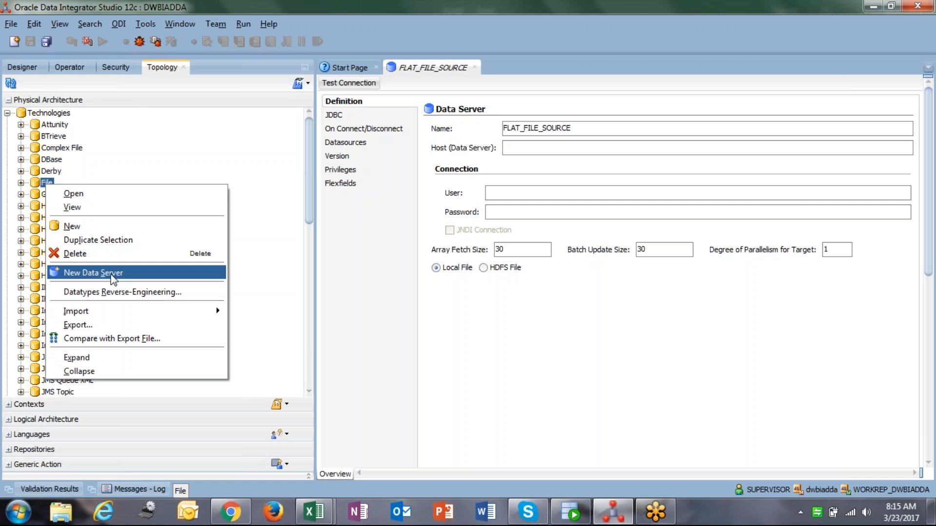
pyautogui.doubleClick(612, 129)
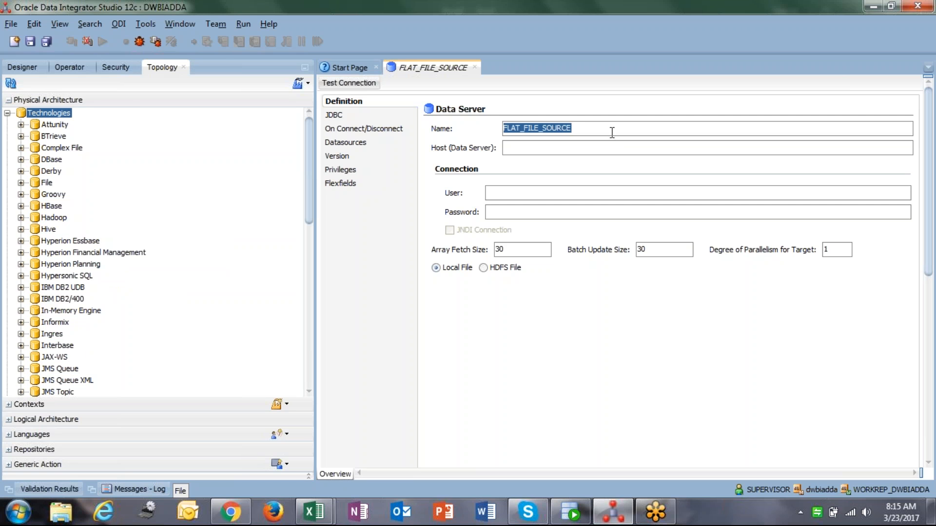
pyautogui.click(612, 132)
pyautogui.moveTo(593, 132); pyautogui.dragTo(492, 113)
pyautogui.click(600, 124)
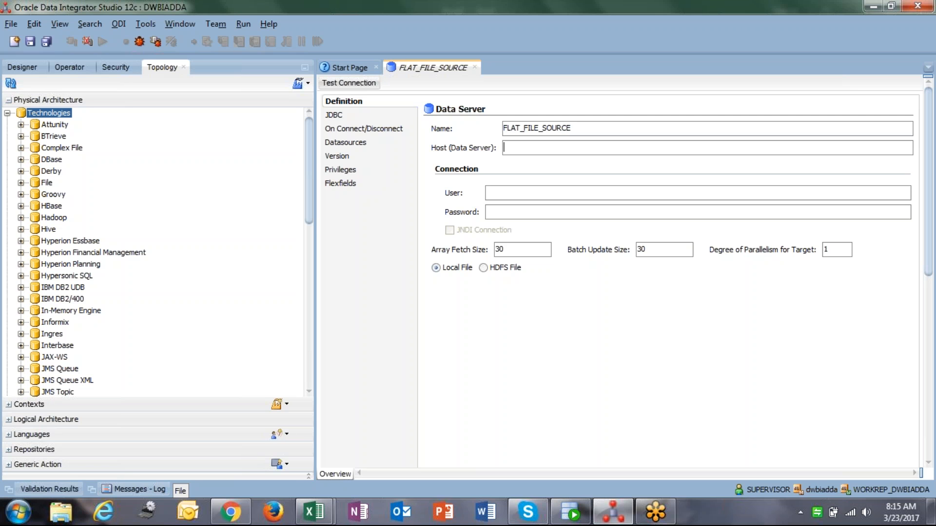
pyautogui.click(568, 144)
# Review the data server's JDBC driver and URL settings and its connection fields
pyautogui.click(336, 117)
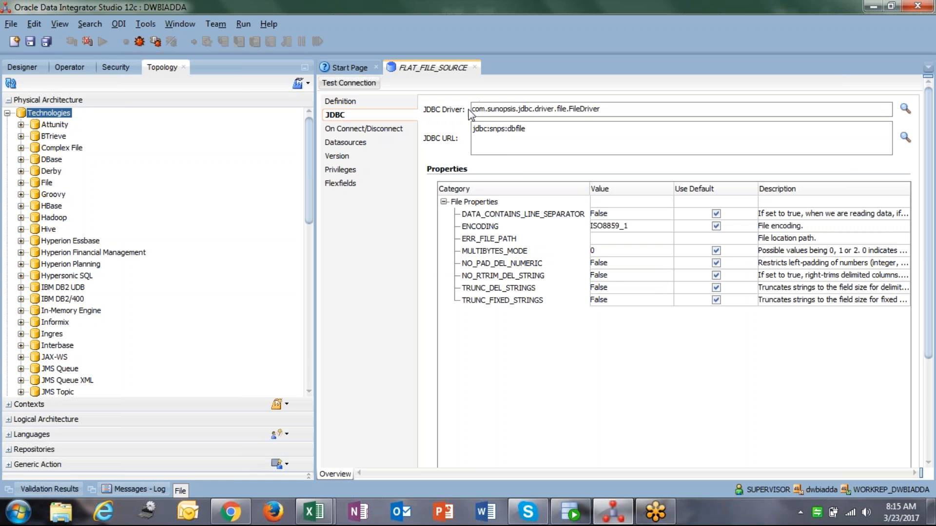
pyautogui.moveTo(475, 111); pyautogui.dragTo(439, 119)
pyautogui.click(535, 130)
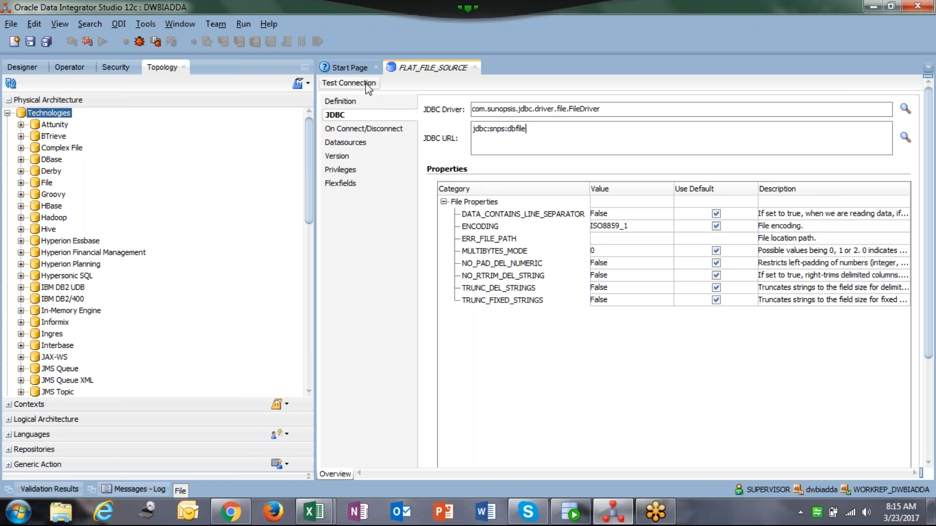
pyautogui.click(362, 99)
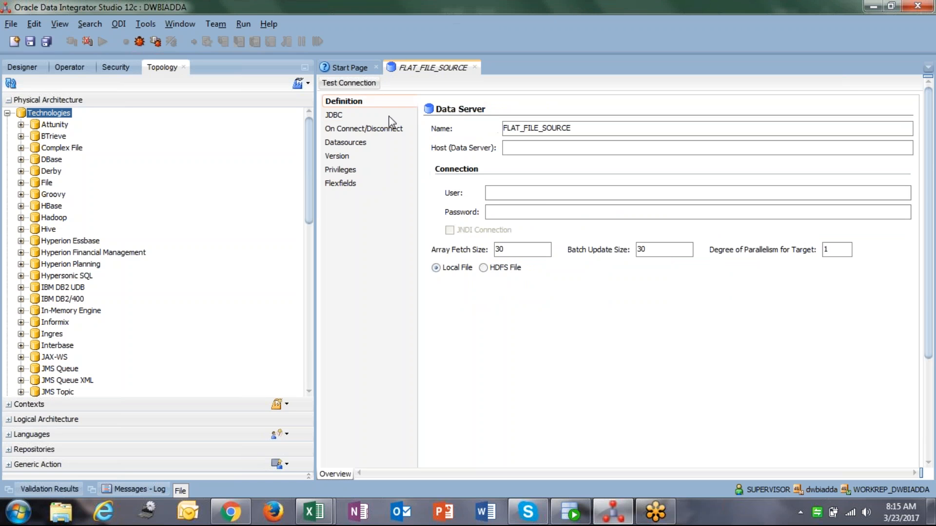
pyautogui.click(534, 196)
pyautogui.click(546, 215)
pyautogui.click(545, 195)
pyautogui.click(550, 211)
pyautogui.click(543, 195)
pyautogui.click(553, 213)
# Test the FLAT_FILE_SOURCE data server's connection using the local agent
pyautogui.click(368, 84)
pyautogui.click(524, 276)
pyautogui.click(577, 282)
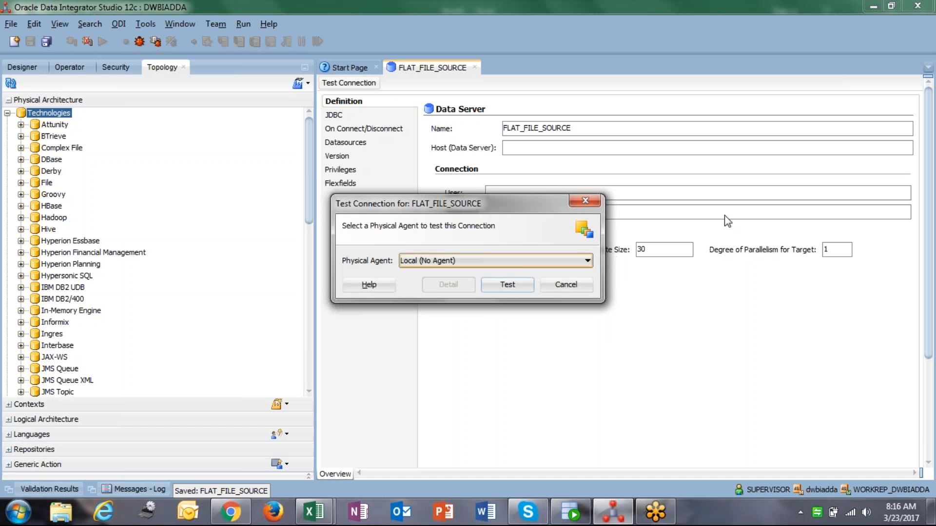
pyautogui.click(518, 285)
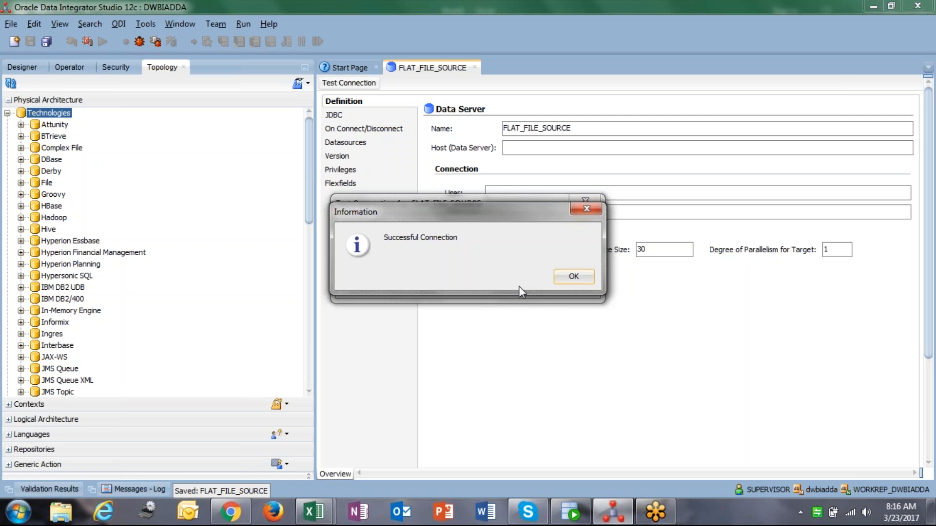
pyautogui.click(574, 277)
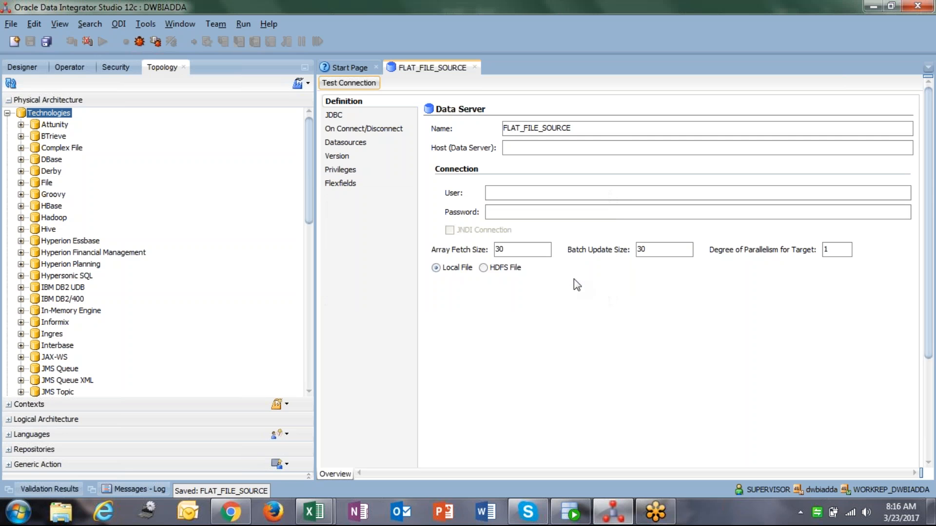
# Create a new physical schema under the FLAT_FILE_SOURCE data server in the File technology
pyautogui.click(21, 183)
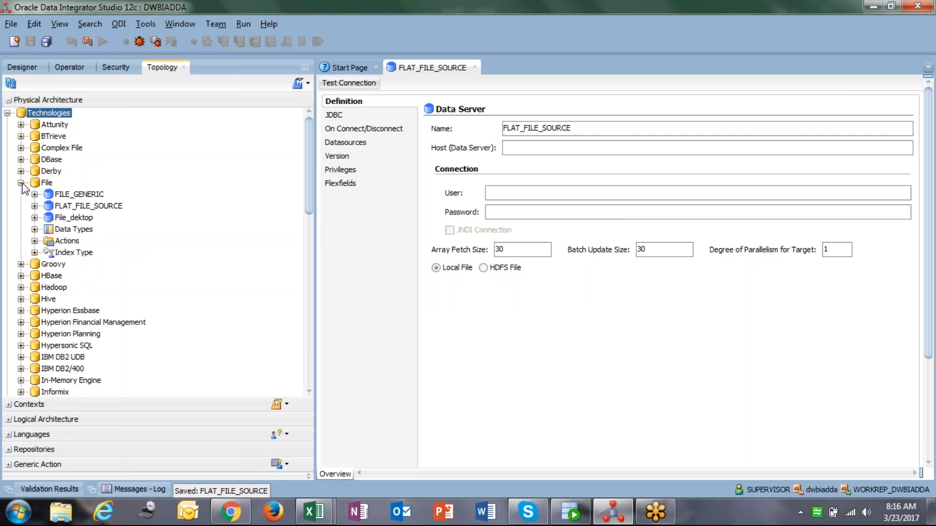
pyautogui.click(100, 207)
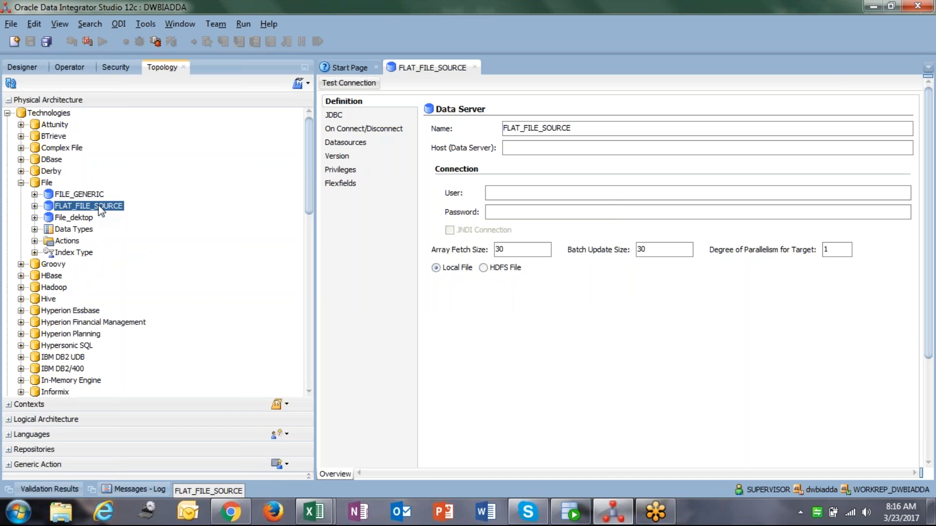
pyautogui.rightClick(99, 207)
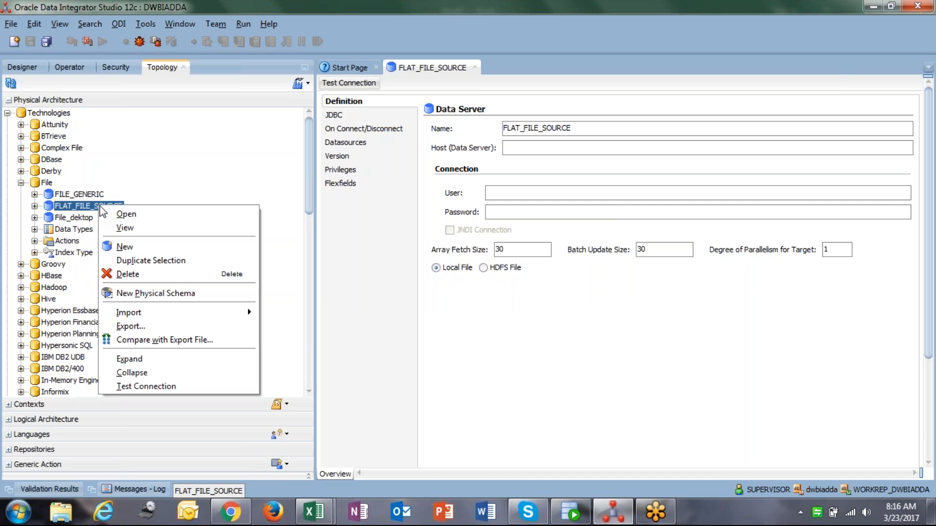
pyautogui.click(194, 294)
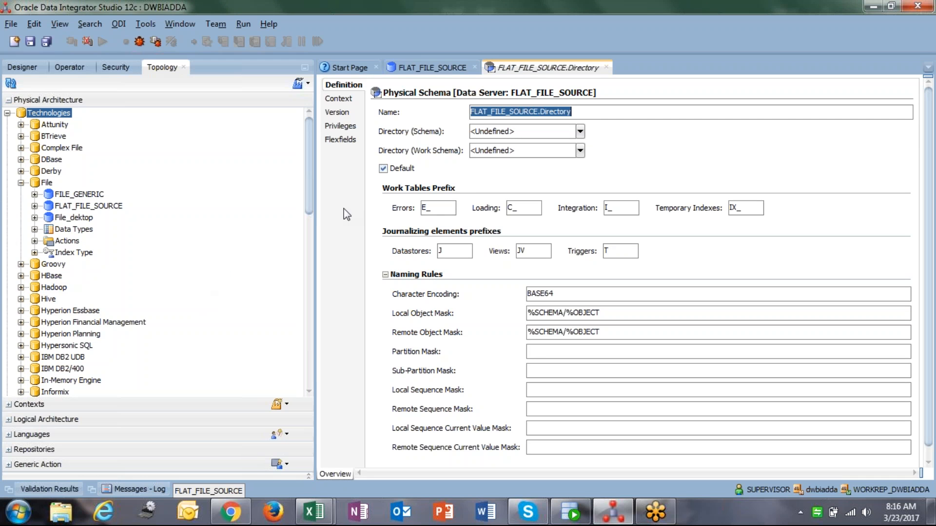
# Open the C:\DAT207x folder in Windows Explorer and copy its path for the schema directory
pyautogui.click(545, 131)
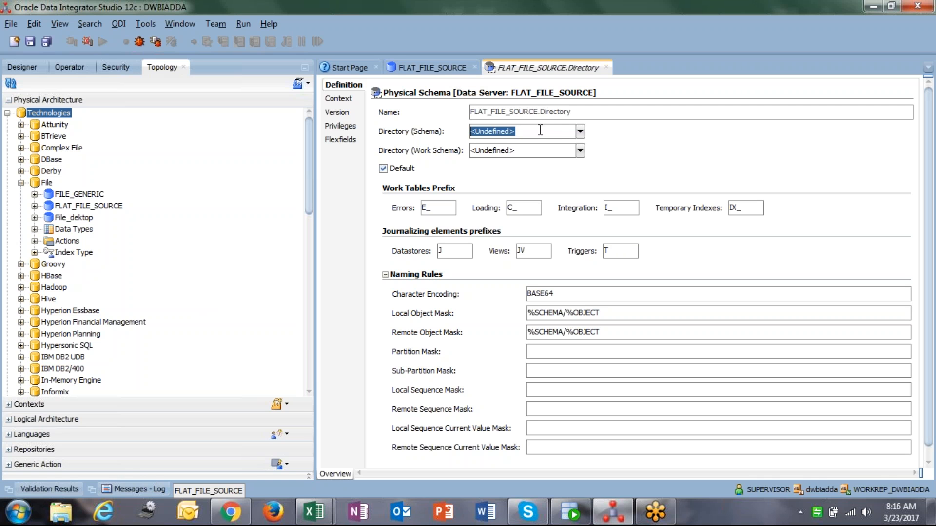
pyautogui.doubleClick(577, 131)
pyautogui.moveTo(554, 130); pyautogui.dragTo(421, 130)
pyautogui.click(532, 134)
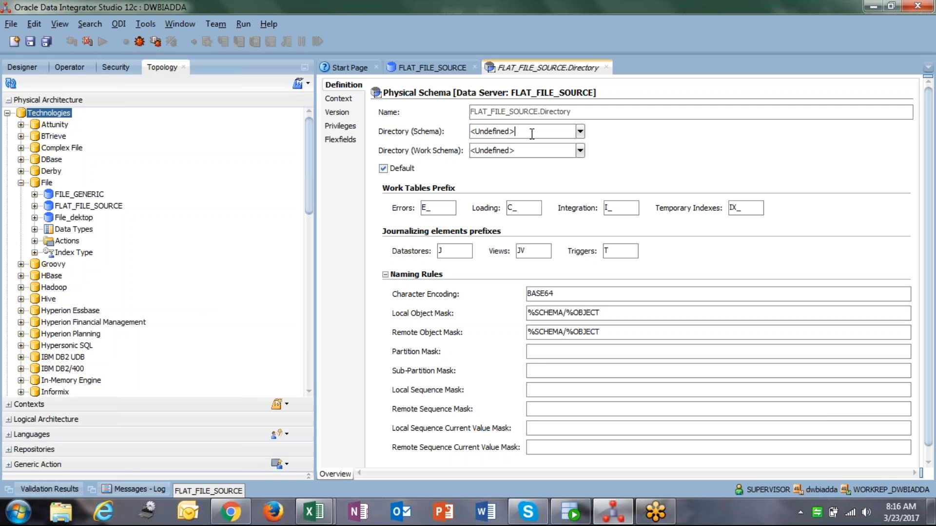
pyautogui.moveTo(530, 132); pyautogui.dragTo(472, 130)
pyautogui.click(531, 133)
pyautogui.doubleClick(530, 133)
pyautogui.doubleClick(518, 146)
pyautogui.click(19, 512)
pyautogui.click(259, 276)
pyautogui.click(219, 118)
pyautogui.doubleClick(219, 118)
pyautogui.click(164, 108)
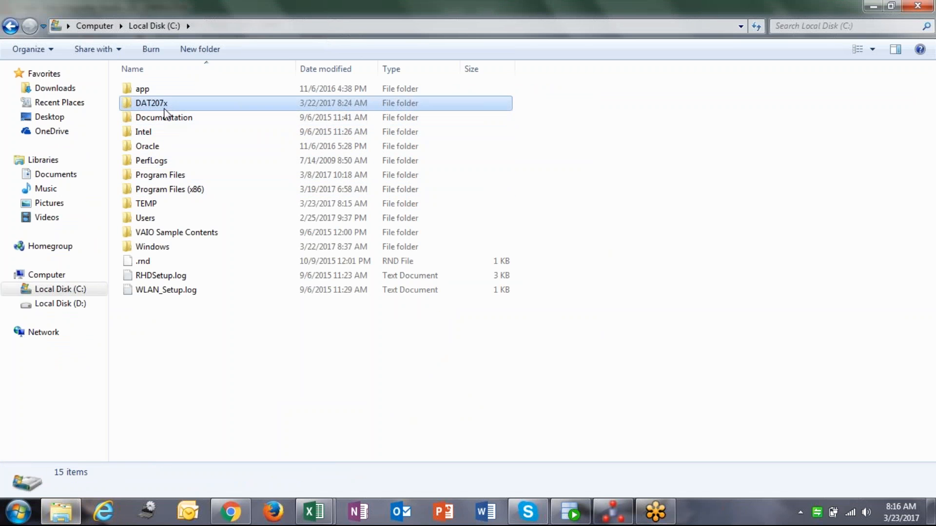
pyautogui.doubleClick(165, 113)
pyautogui.click(416, 32)
pyautogui.hotkey('ctrl', 'c')
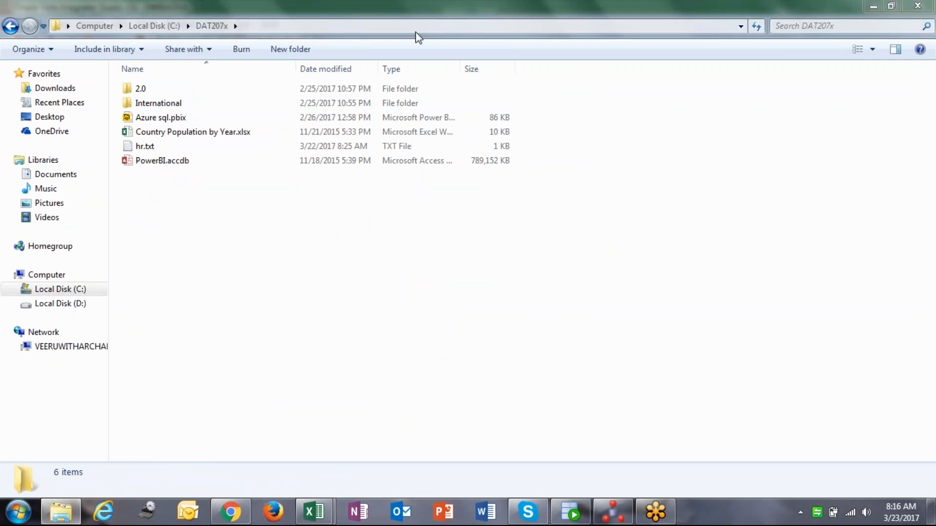
# Set both the schema and work schema directories of the physical schema to C:\DAT207x
pyautogui.hotkey('alt', 'Tab')
pyautogui.click(530, 133)
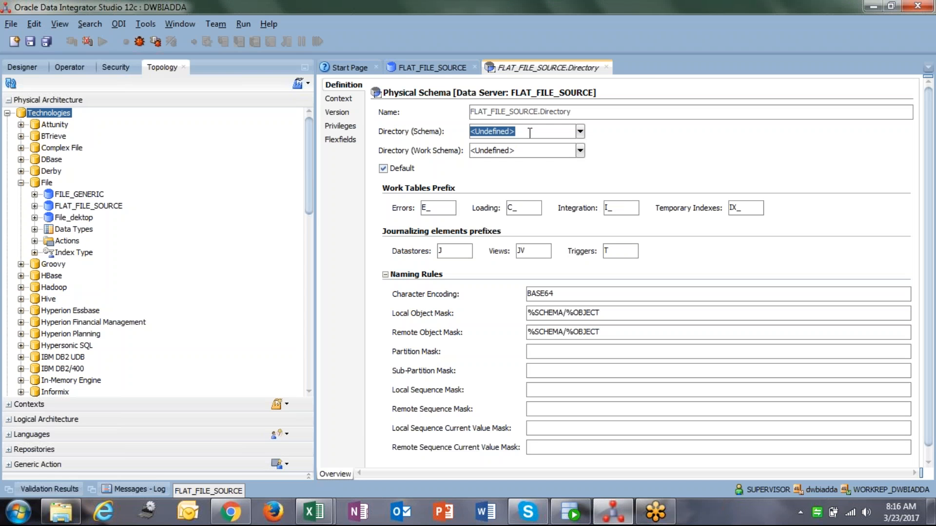
pyautogui.hotkey('ctrl', 'v')
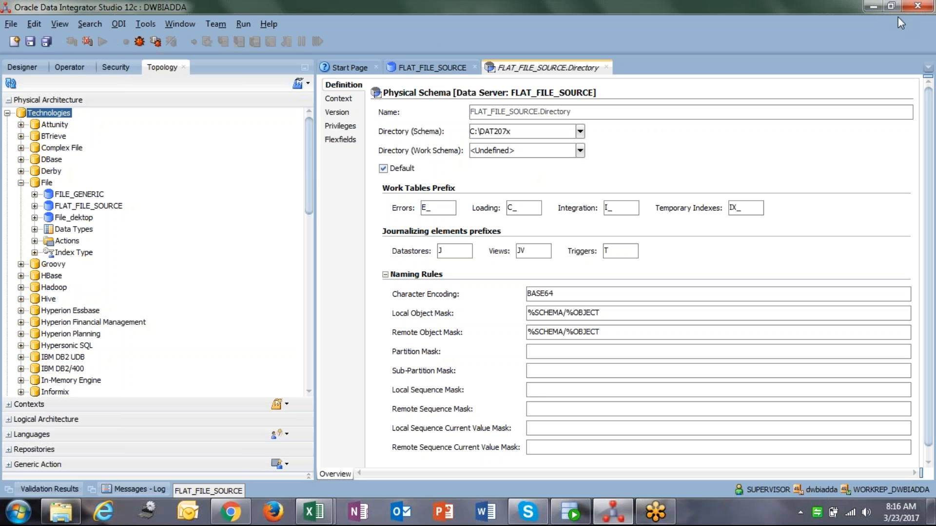
pyautogui.click(926, 15)
pyautogui.hotkey('ctrl', 'c')
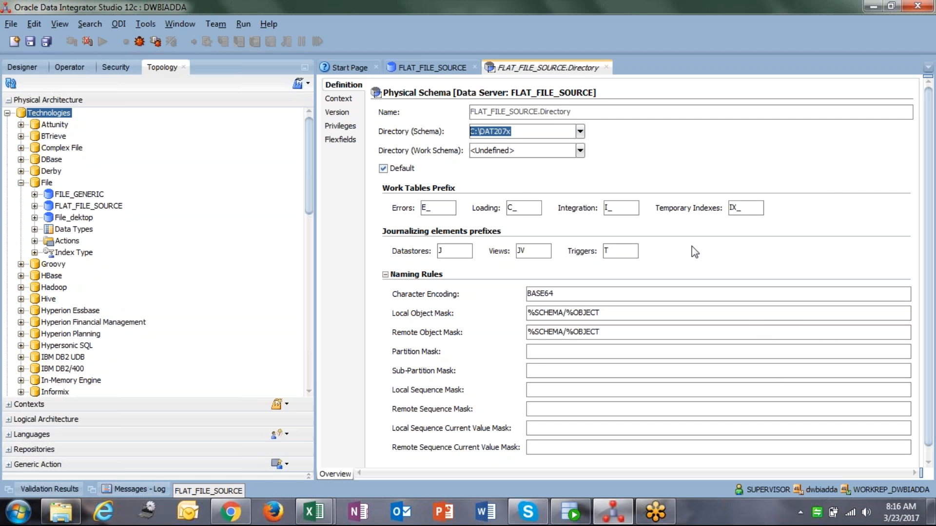
pyautogui.click(529, 150)
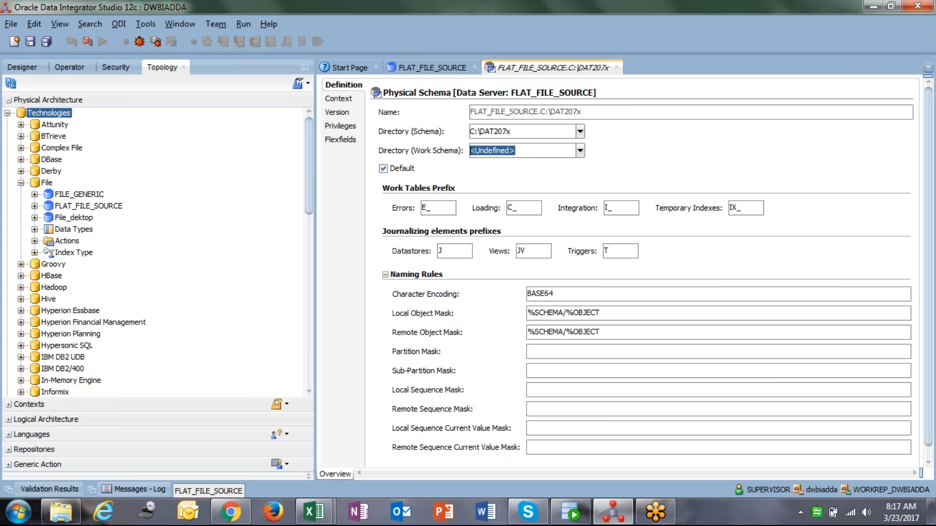
pyautogui.hotkey('ctrl', 'v')
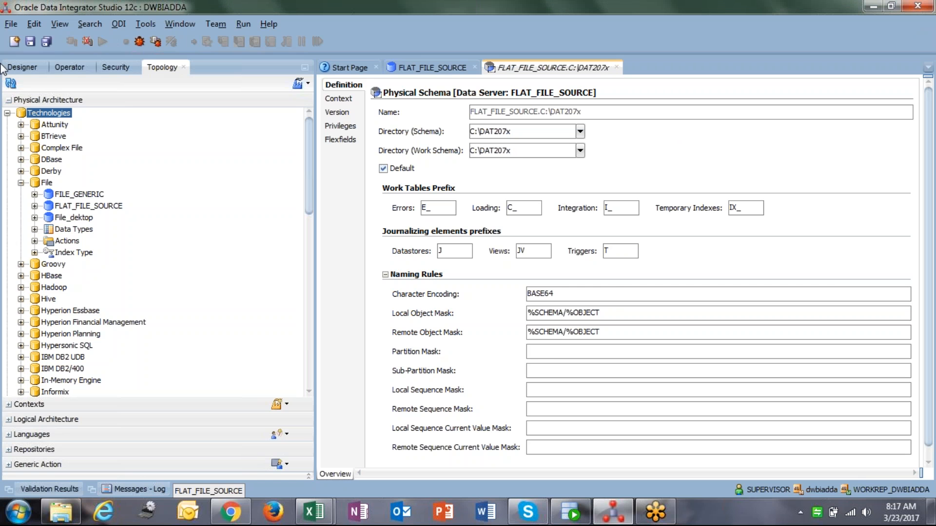
# Save the physical schema and dismiss the information message about the missing context
pyautogui.click(30, 39)
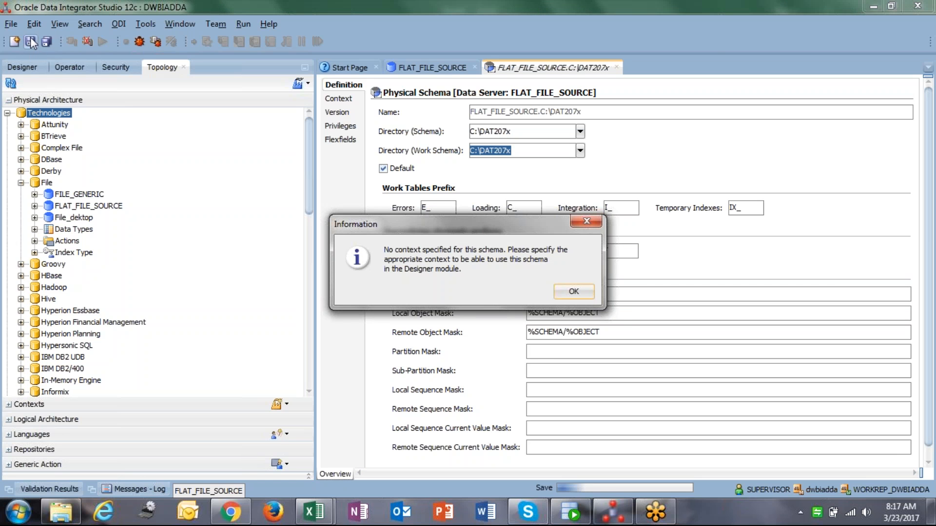
pyautogui.click(425, 267)
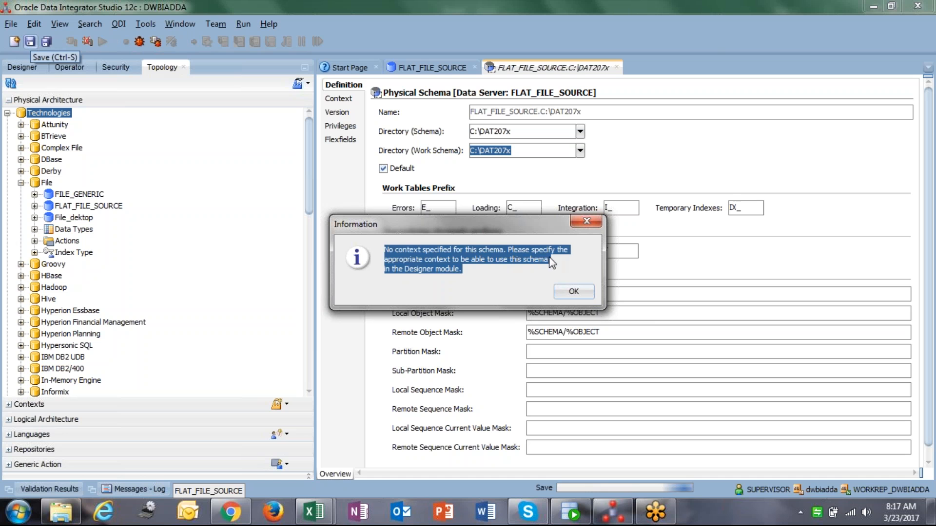
pyautogui.click(551, 263)
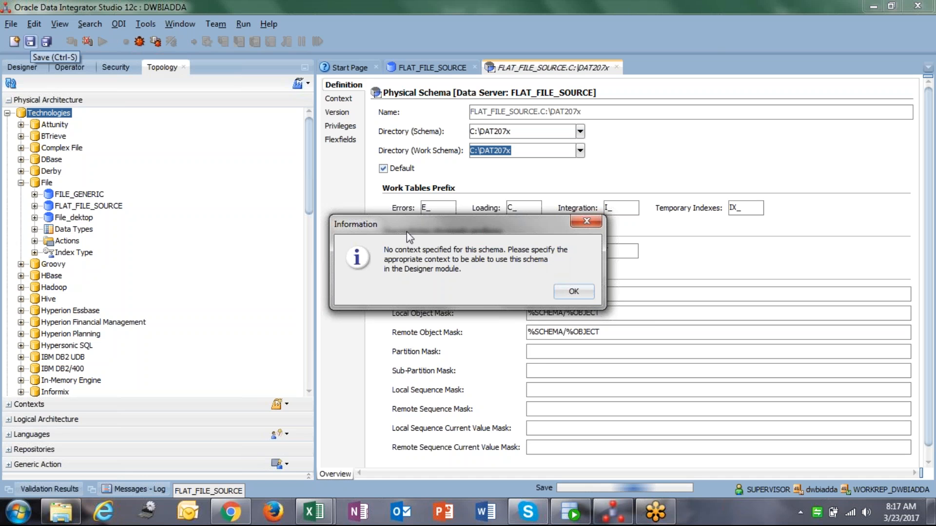
pyautogui.click(572, 293)
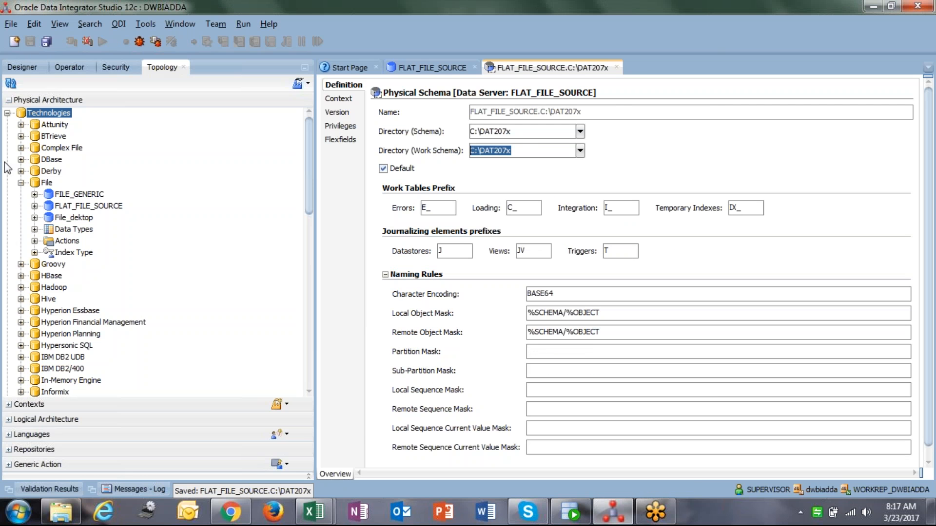
# Create a new logical schema under the File technology in the Logical Architecture
pyautogui.click(35, 184)
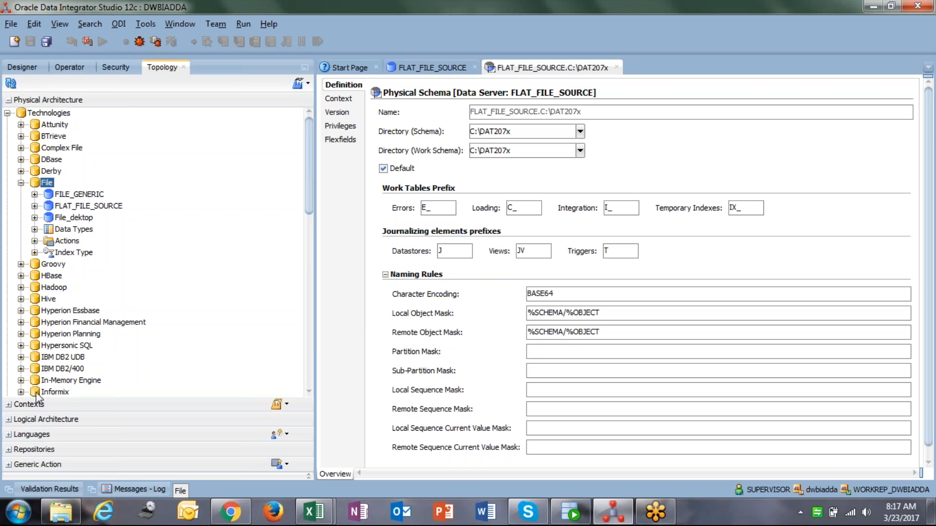
pyautogui.click(8, 420)
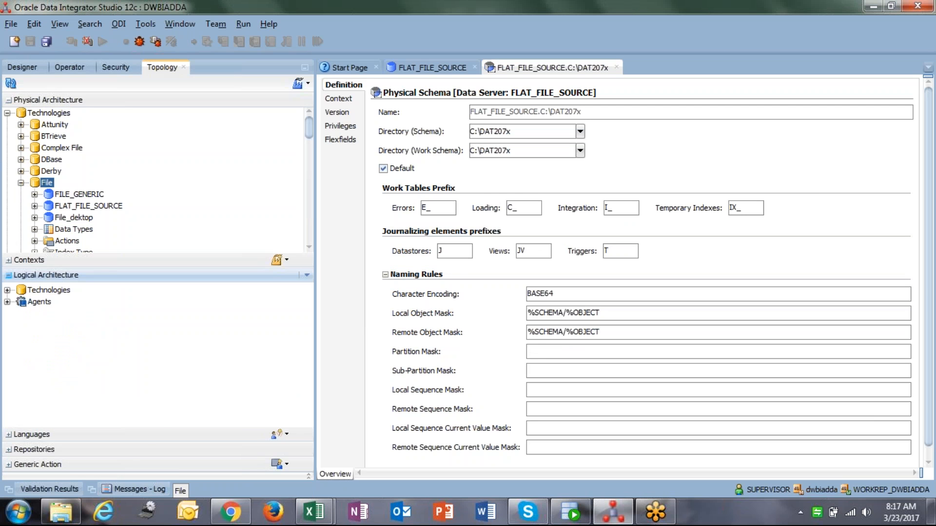
pyautogui.click(8, 288)
pyautogui.click(46, 358)
pyautogui.rightClick(47, 360)
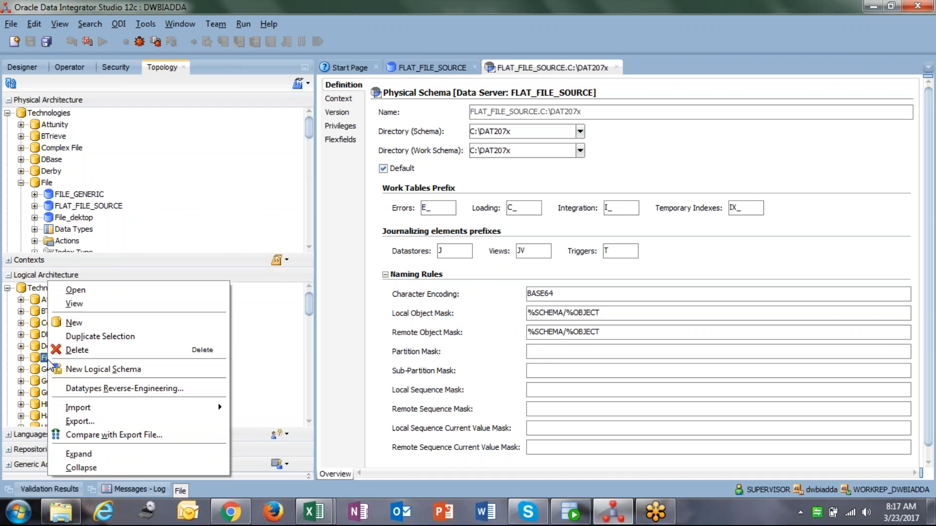
pyautogui.click(106, 370)
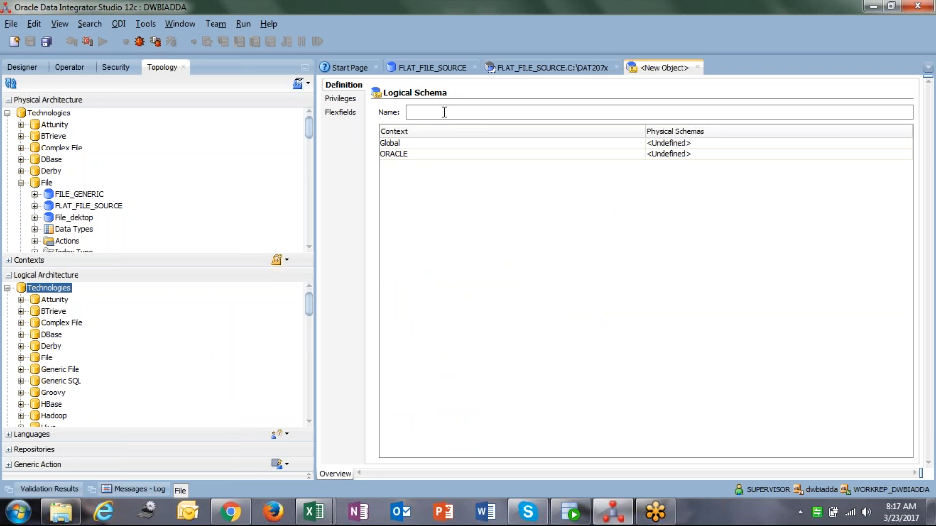
# Name the new logical schema FLAT_FILE_SOURCE_LOGICAL
pyautogui.write('F')
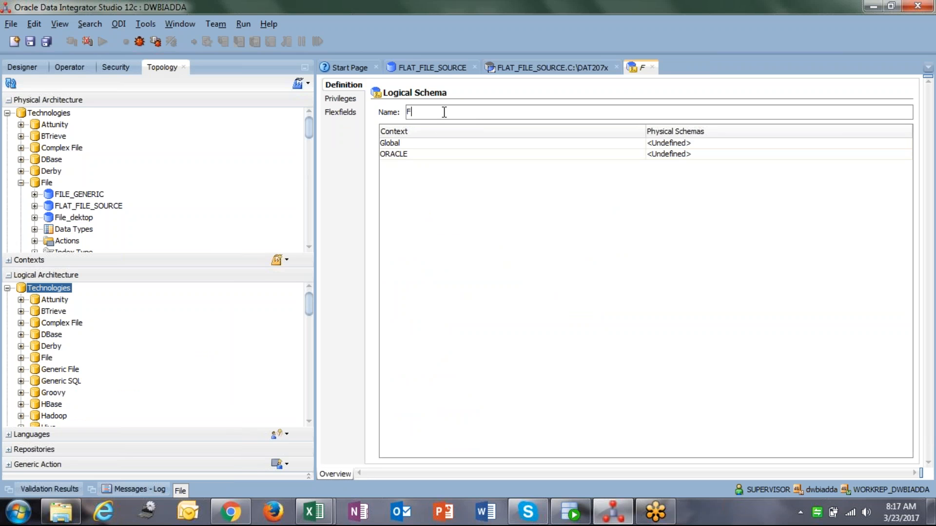
pyautogui.write('LAT_FILE_')
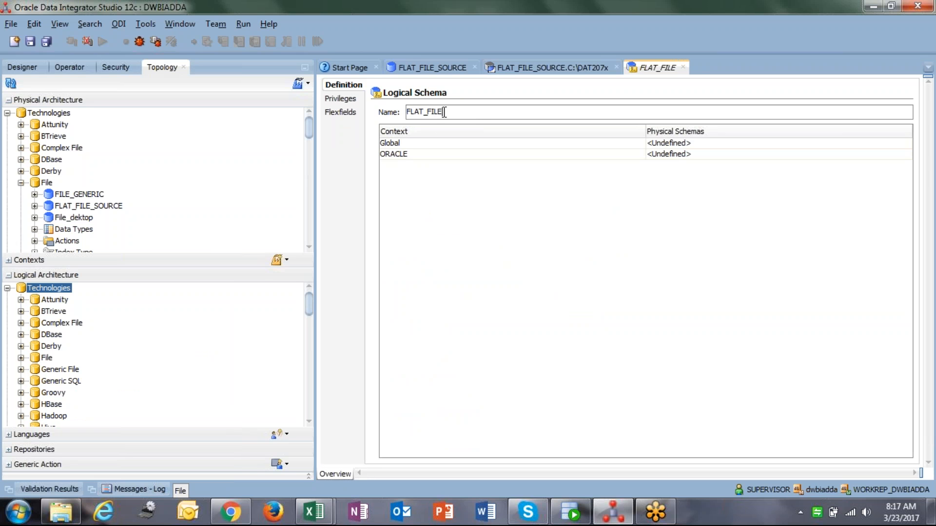
pyautogui.write('TARGET')
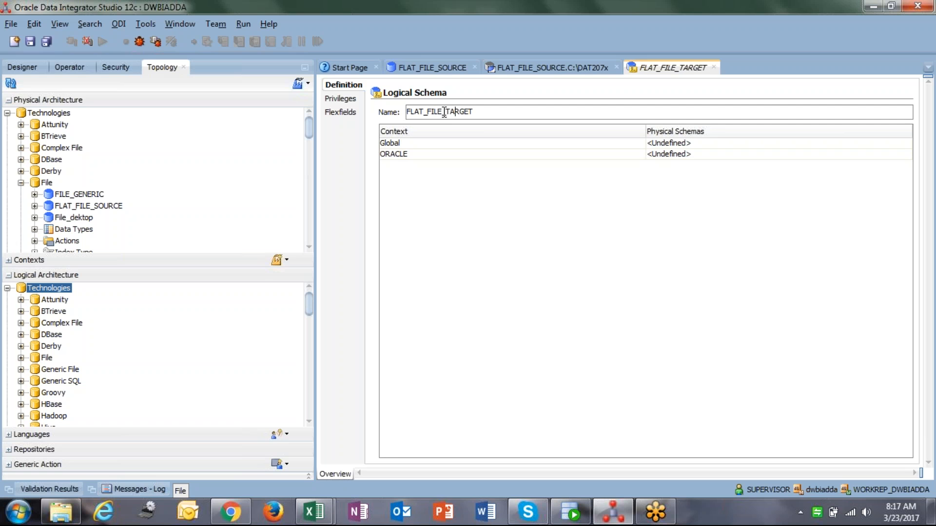
pyautogui.hotkey('shift', 'End')
pyautogui.write('SOURCE_')
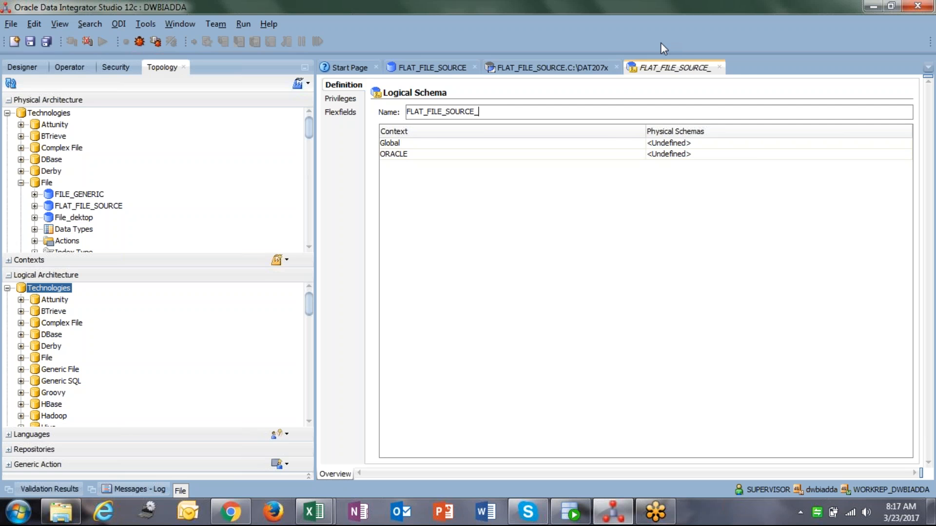
pyautogui.write('LOGICAL')
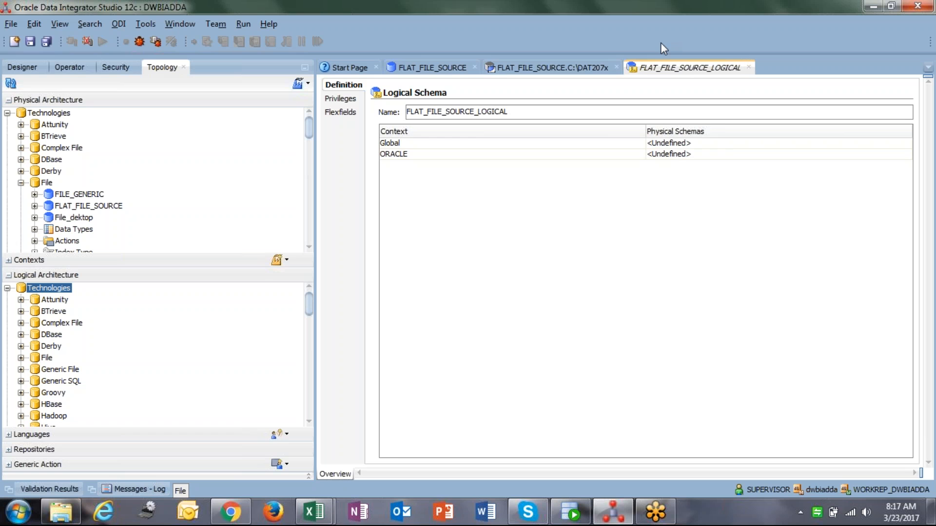
# Map the Global context of the logical schema to the FLAT_FILE_SOURCE.C:\DAT207x physical schema and save it
pyautogui.click(676, 145)
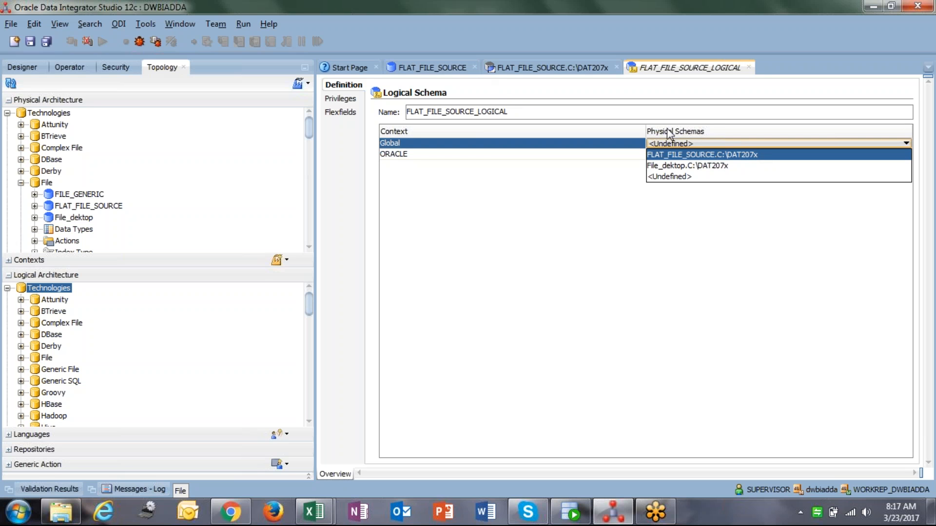
pyautogui.click(764, 155)
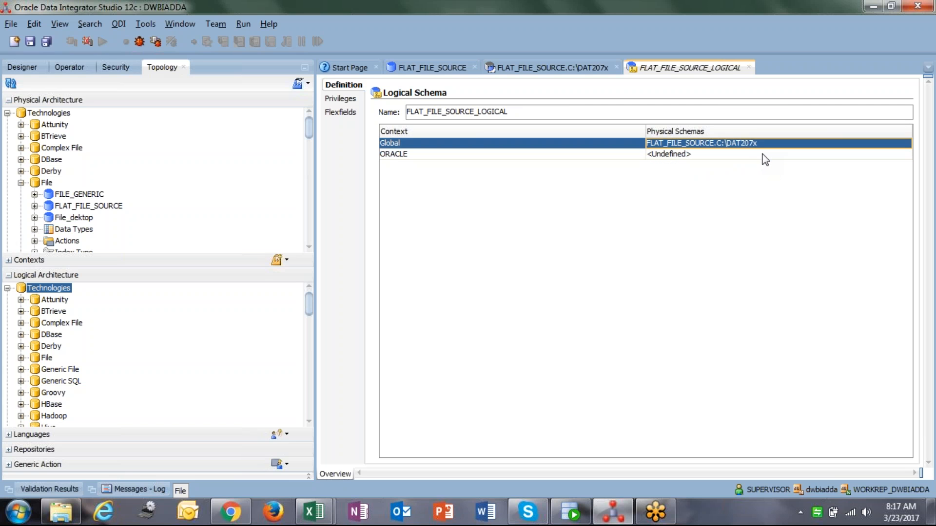
pyautogui.click(28, 43)
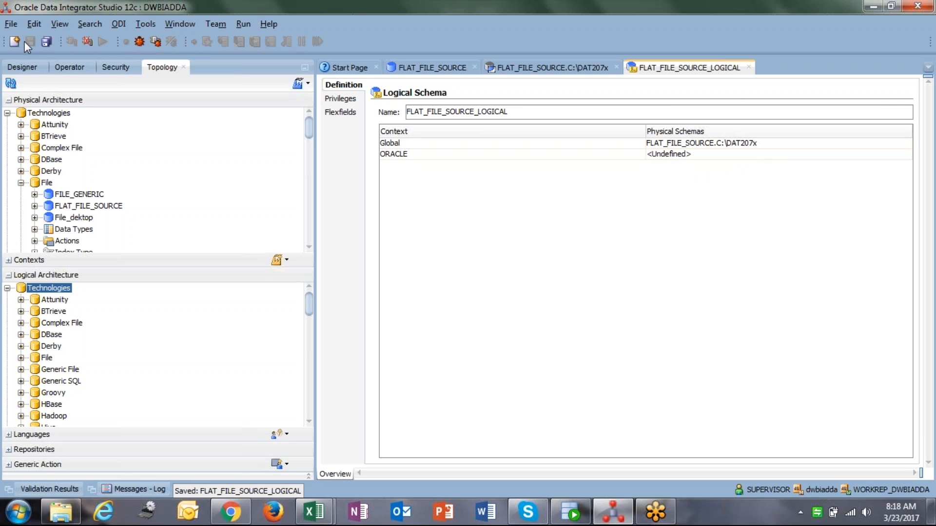
# Inspect the physical schema's context mapping to the FLAT_FILE_SOURCE_LOGICAL logical schema
pyautogui.click(530, 69)
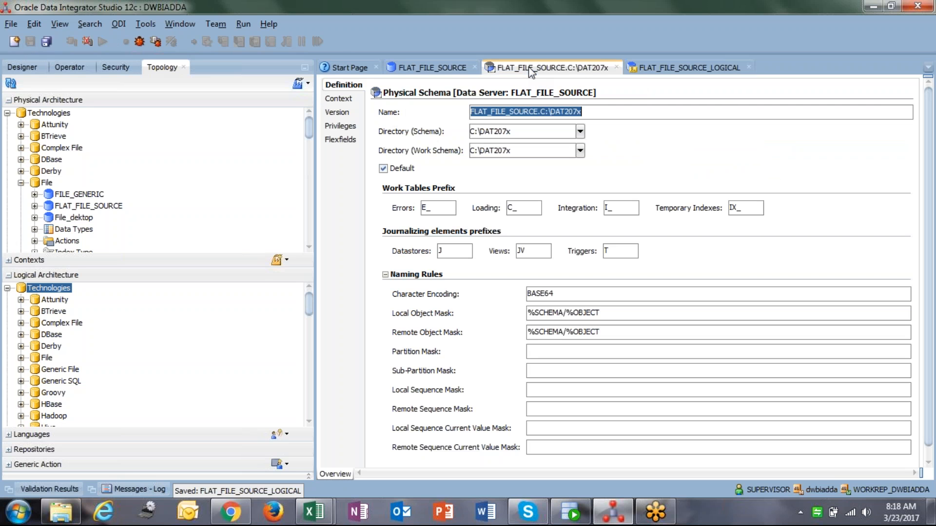
pyautogui.click(345, 99)
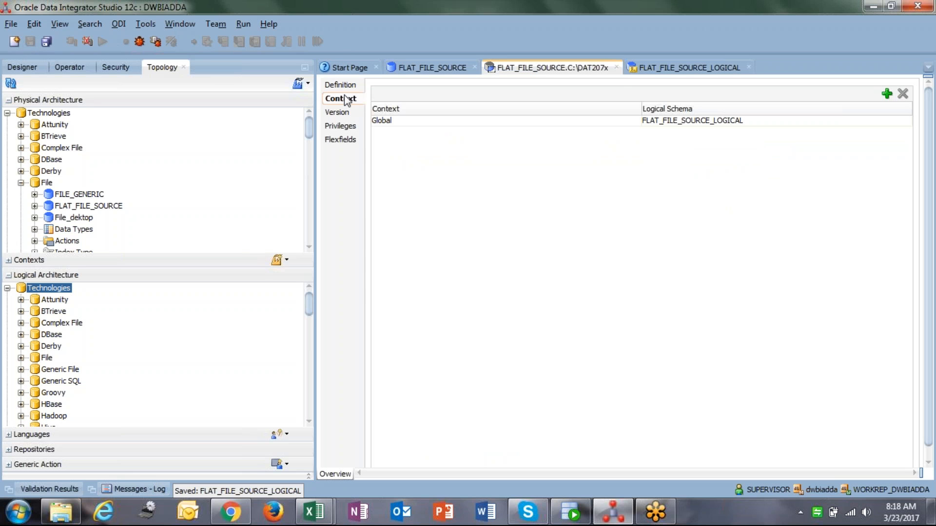
pyautogui.click(538, 120)
pyautogui.click(697, 121)
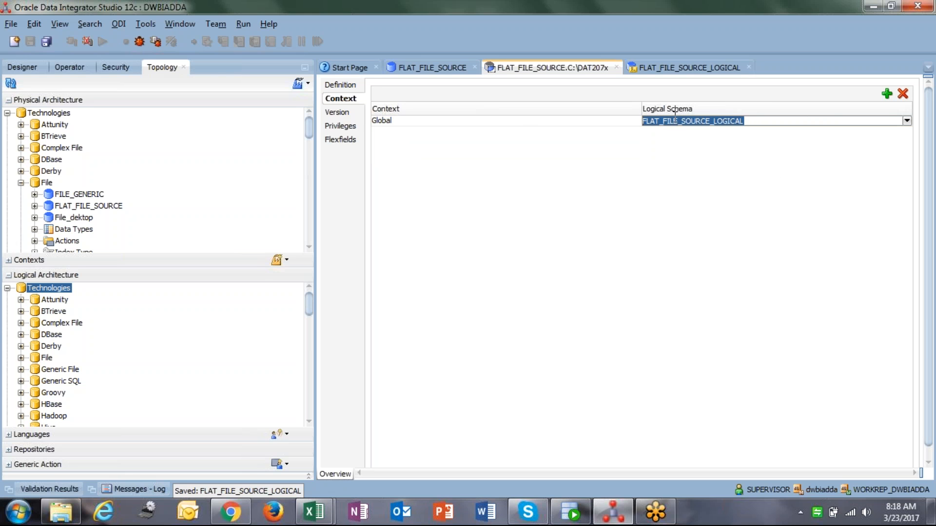
pyautogui.moveTo(743, 122); pyautogui.dragTo(627, 120)
# Open the Global context and review its logical-to-physical schema mappings
pyautogui.click(10, 277)
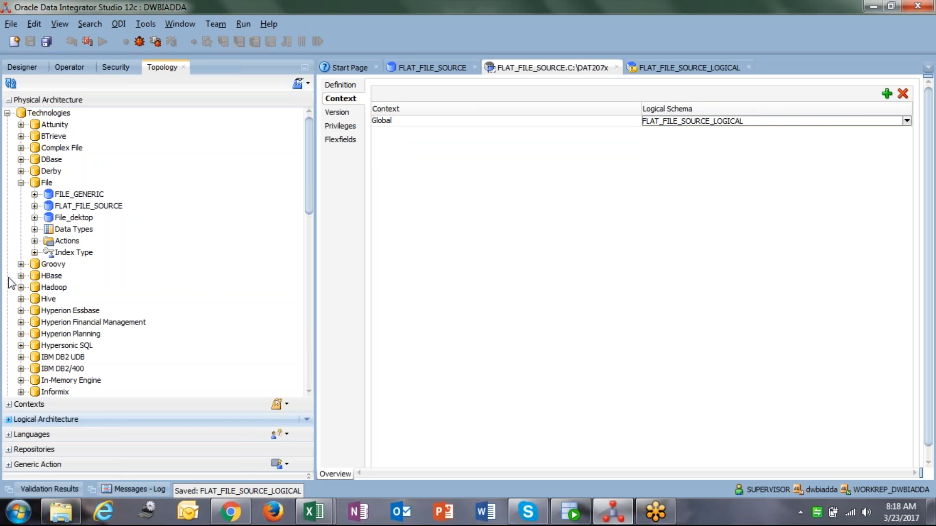
pyautogui.click(21, 183)
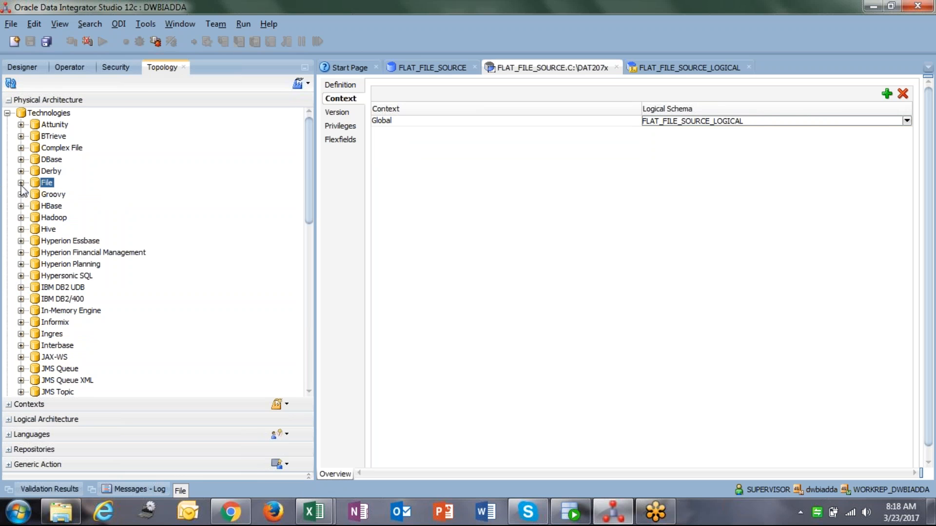
pyautogui.click(11, 404)
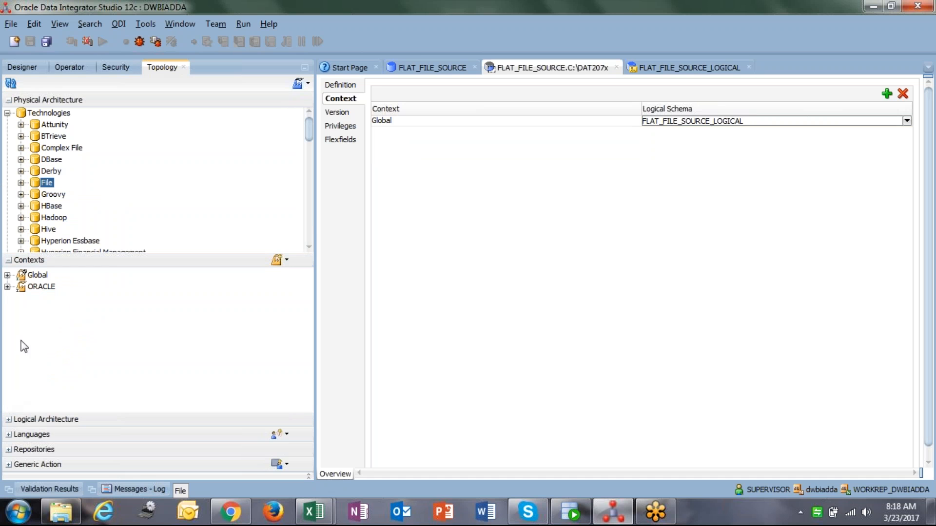
pyautogui.doubleClick(37, 275)
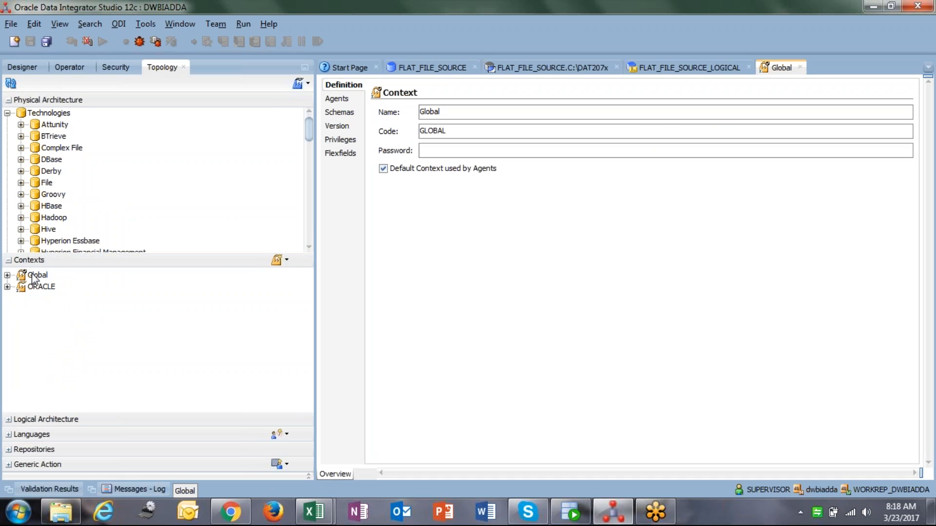
pyautogui.click(347, 99)
pyautogui.click(347, 112)
pyautogui.click(349, 87)
pyautogui.click(350, 113)
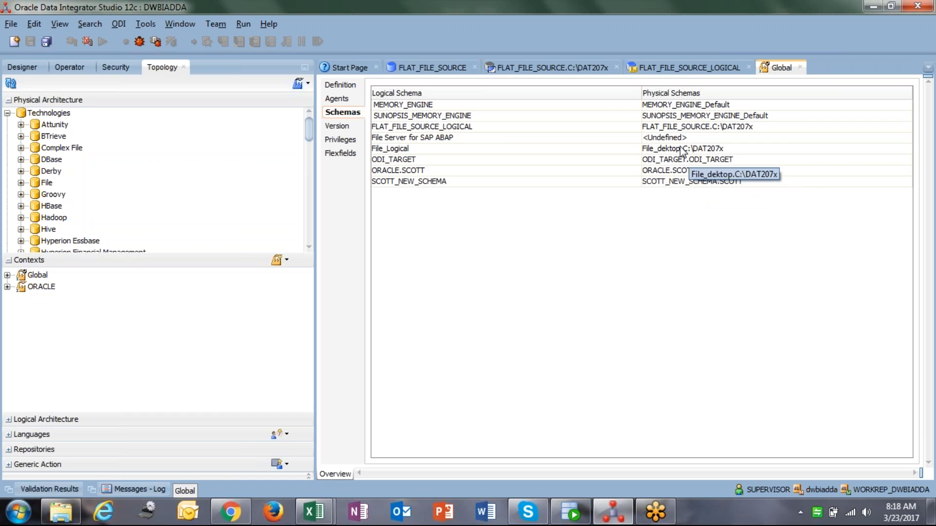
pyautogui.click(680, 127)
pyautogui.click(447, 129)
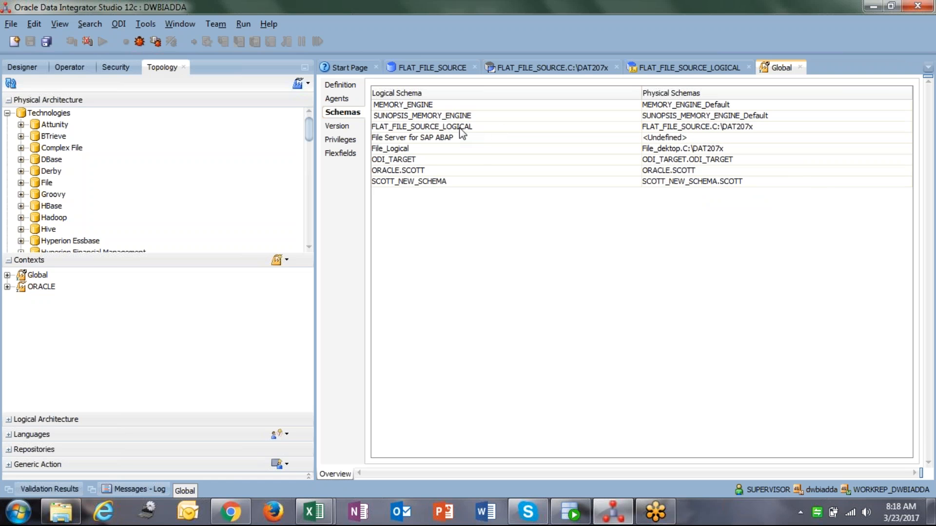
pyautogui.click(710, 128)
pyautogui.click(701, 126)
# Switch to the Designer navigator and close the open editor tabs except the Start Page
pyautogui.click(21, 69)
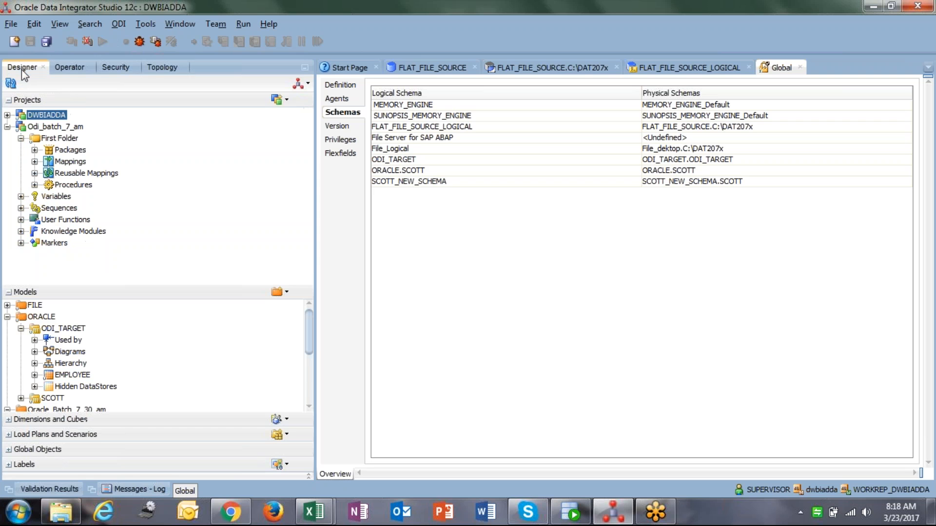
pyautogui.click(475, 67)
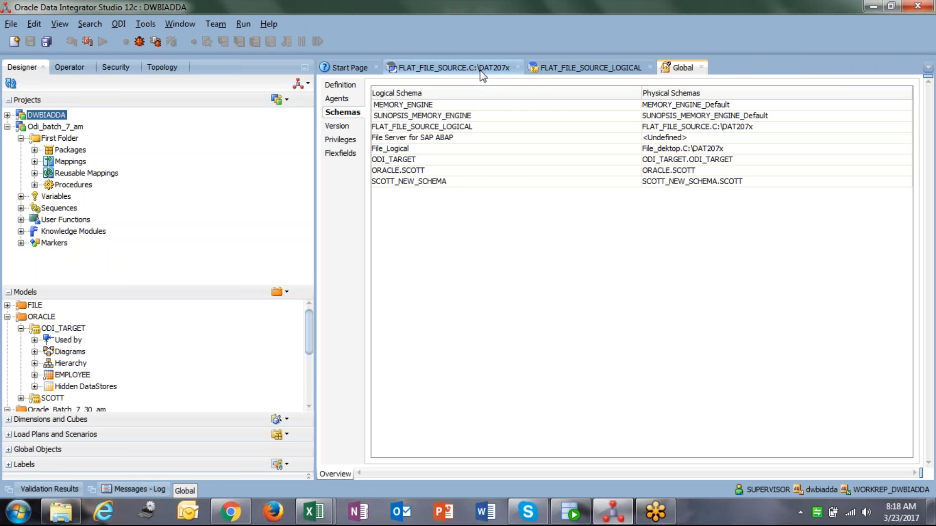
pyautogui.click(517, 67)
pyautogui.click(510, 66)
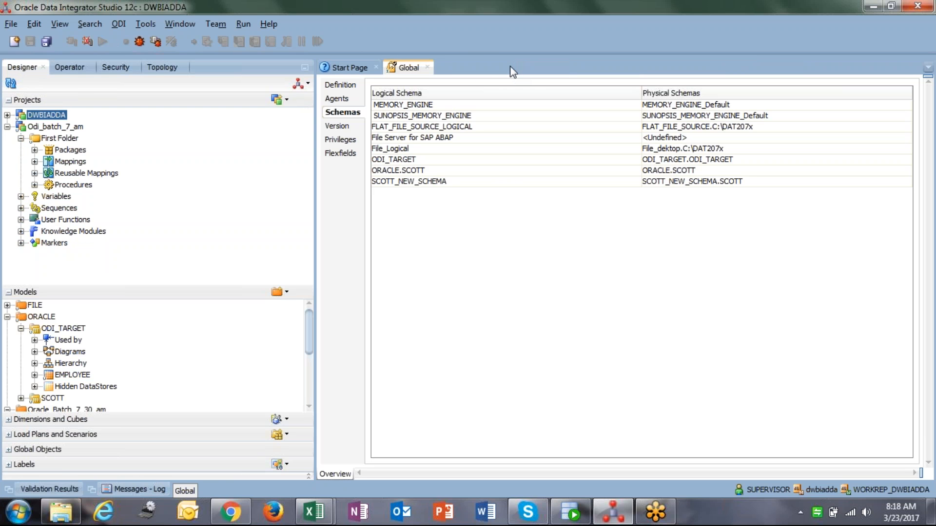
pyautogui.click(427, 67)
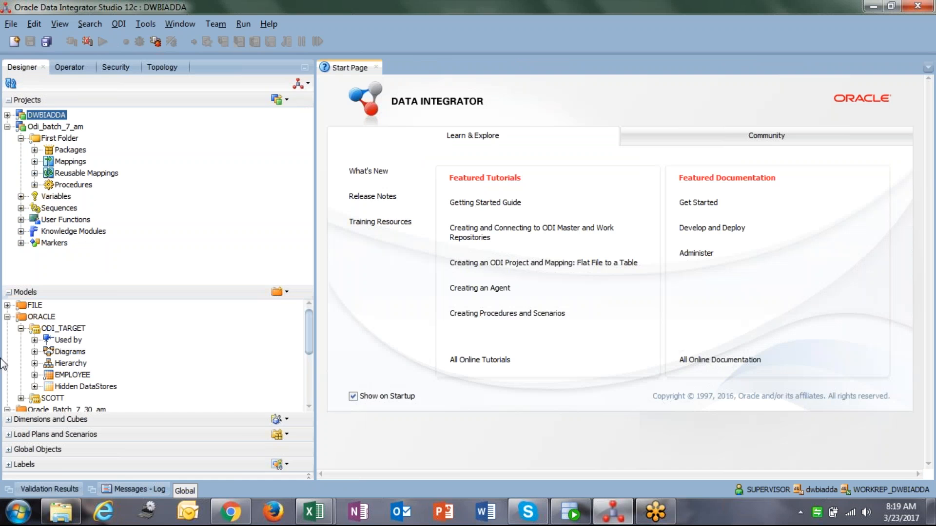
# Create a new model folder named FLAT_FILE_SOURCE and save it
pyautogui.click(7, 316)
pyautogui.click(7, 317)
pyautogui.click(7, 329)
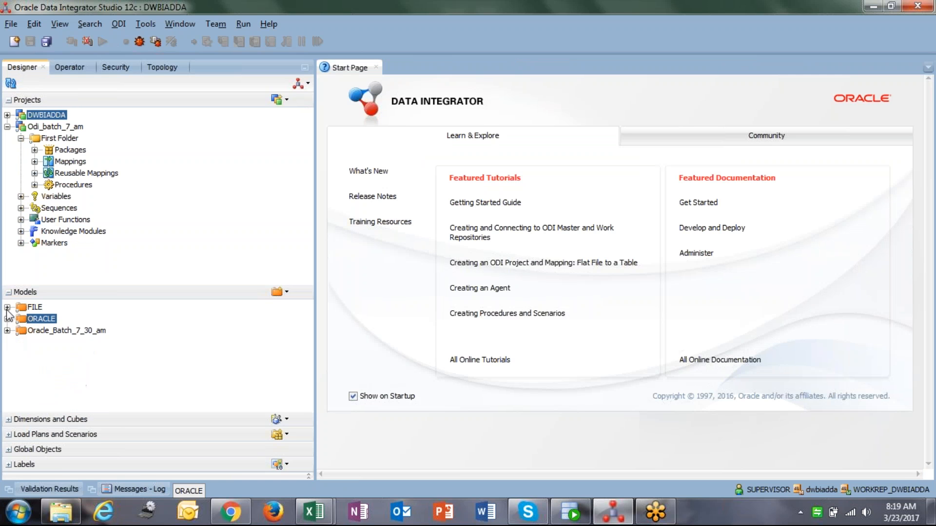
pyautogui.click(278, 293)
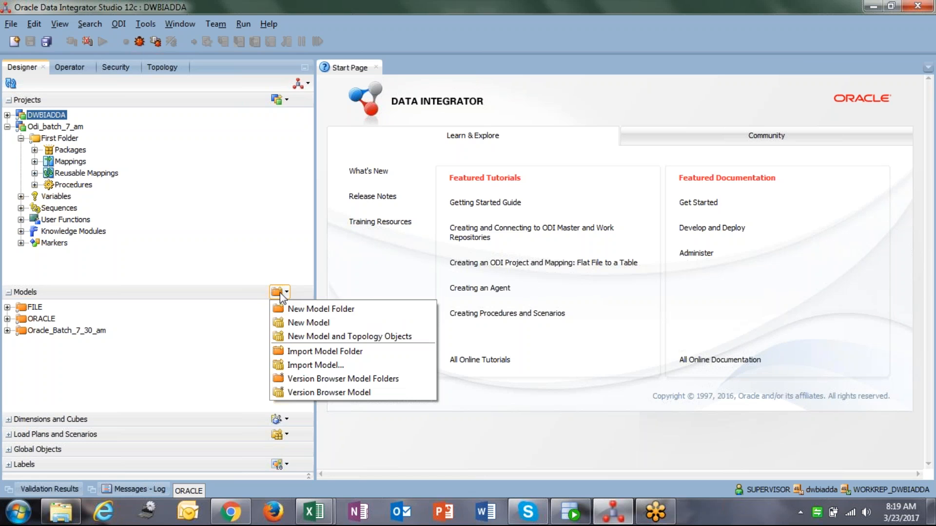
pyautogui.click(312, 310)
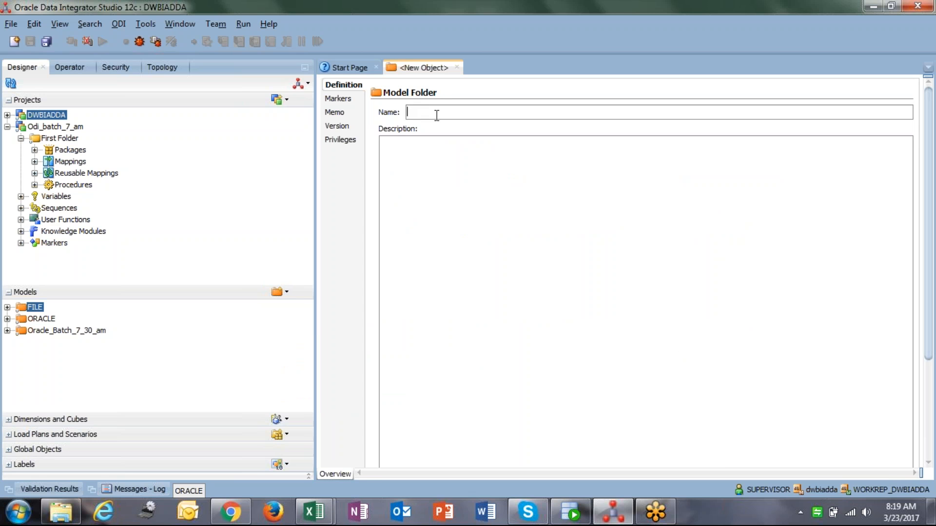
pyautogui.click(437, 115)
pyautogui.write('FIL')
pyautogui.press('BackSpace')
pyautogui.press('BackSpace')
pyautogui.press('BackSpace')
pyautogui.write('F')
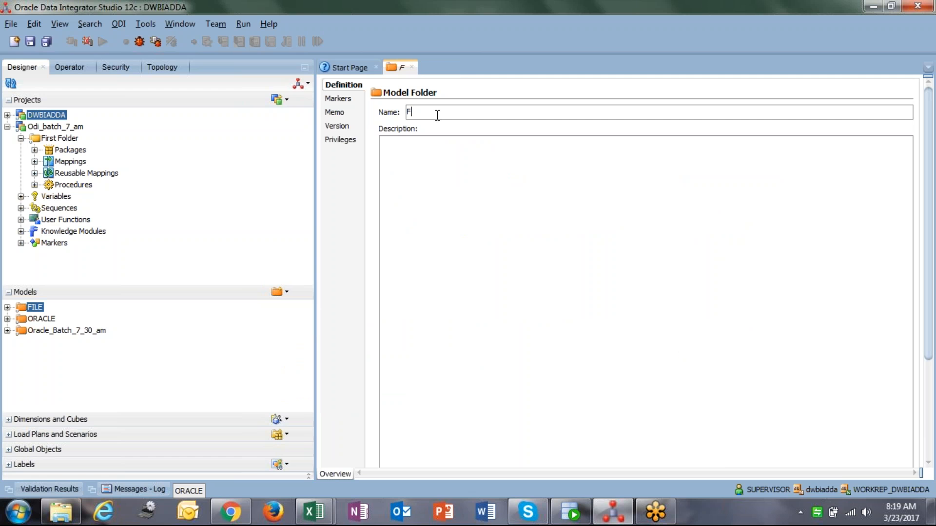
pyautogui.write('LAT_FILE')
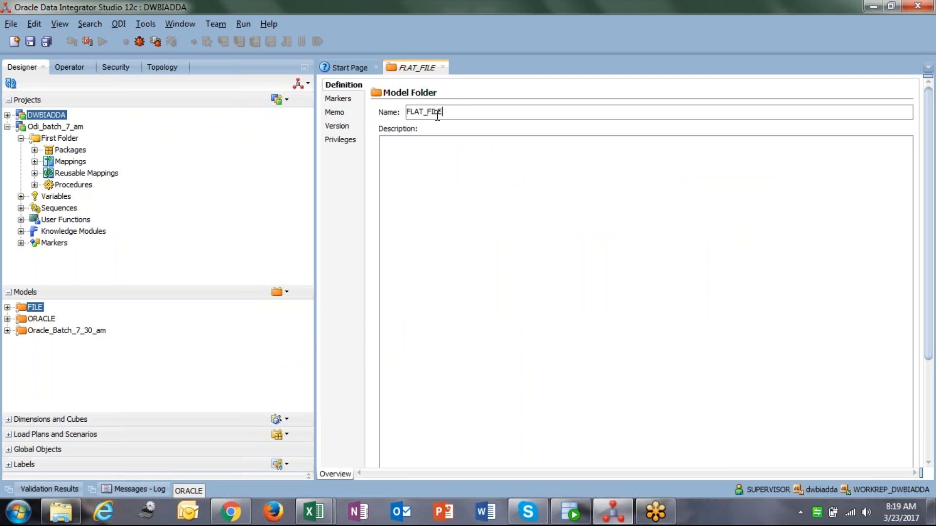
pyautogui.write('_SOURC')
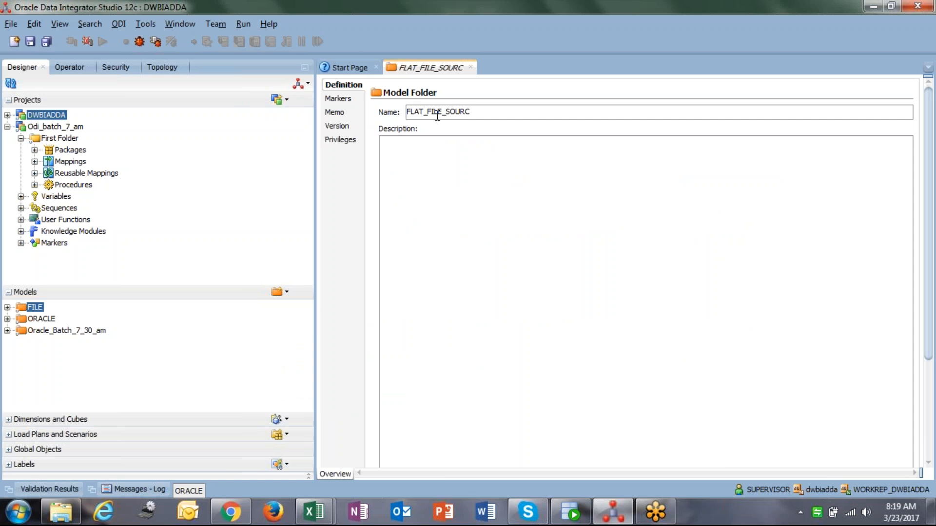
pyautogui.write('E')
pyautogui.click(30, 42)
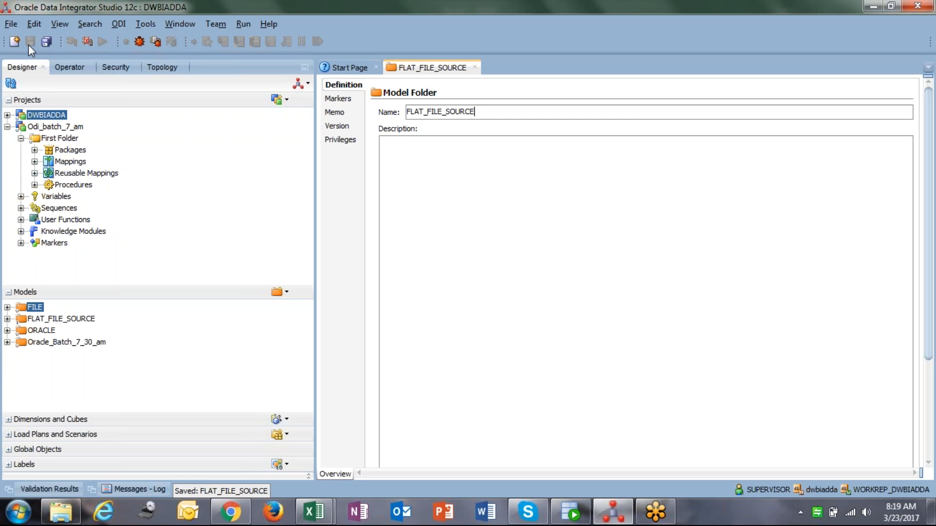
# Start a new model inside the FLAT_FILE_SOURCE model folder
pyautogui.click(475, 68)
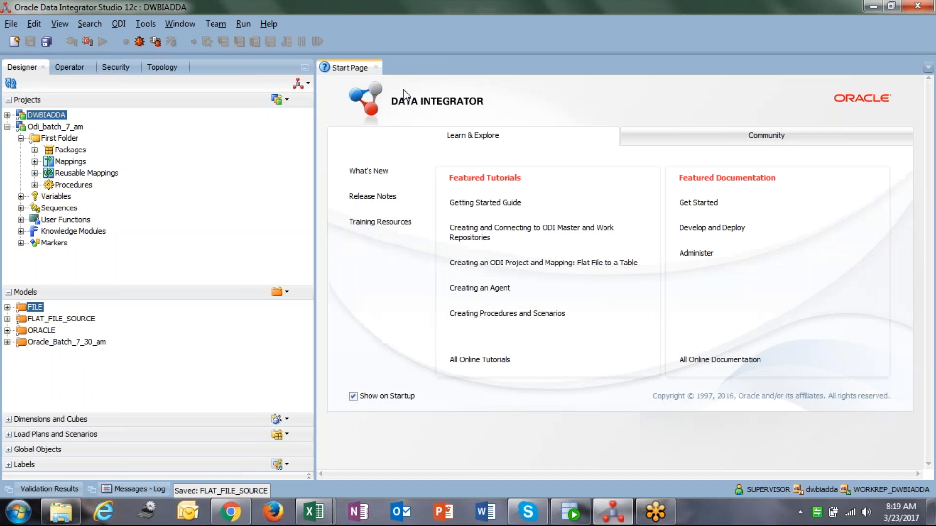
pyautogui.click(11, 320)
pyautogui.click(7, 319)
pyautogui.rightClick(71, 324)
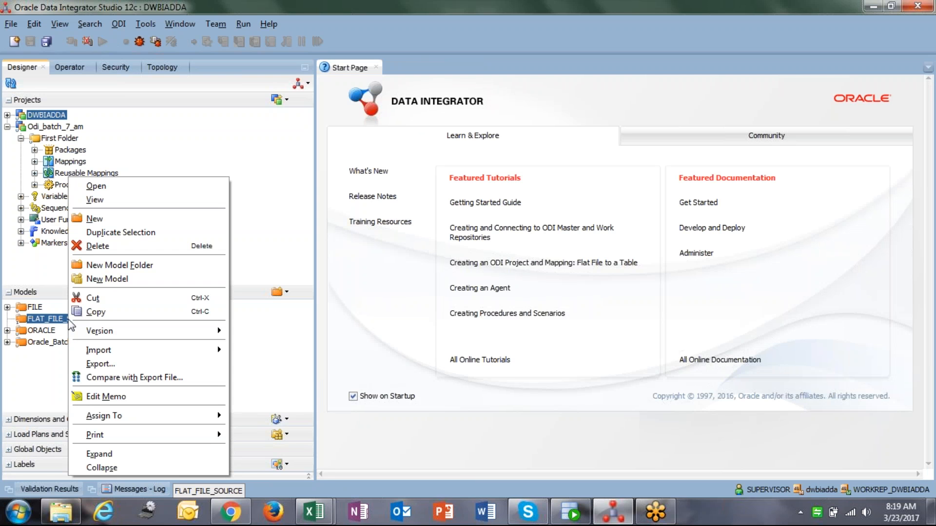
pyautogui.click(116, 282)
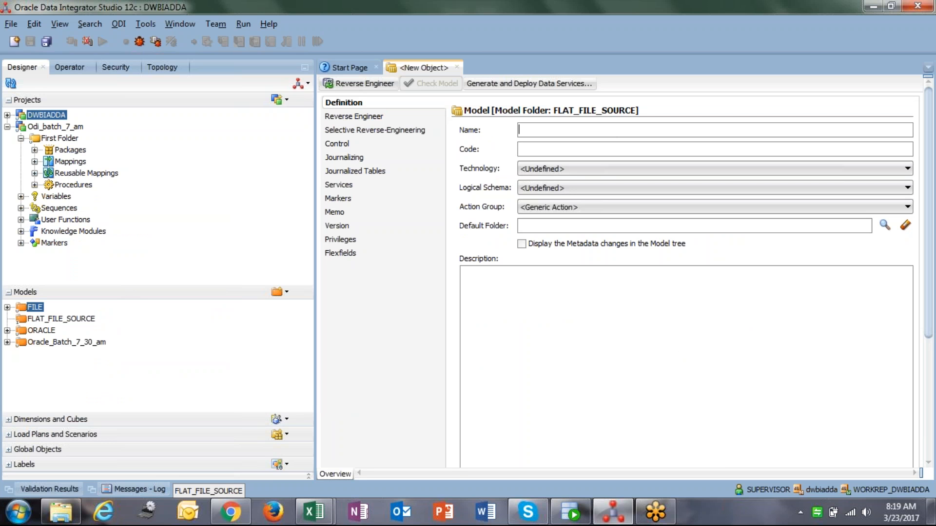
# Name the new model FILE_AS_SOURCE_DESKTOP
pyautogui.write('FIL')
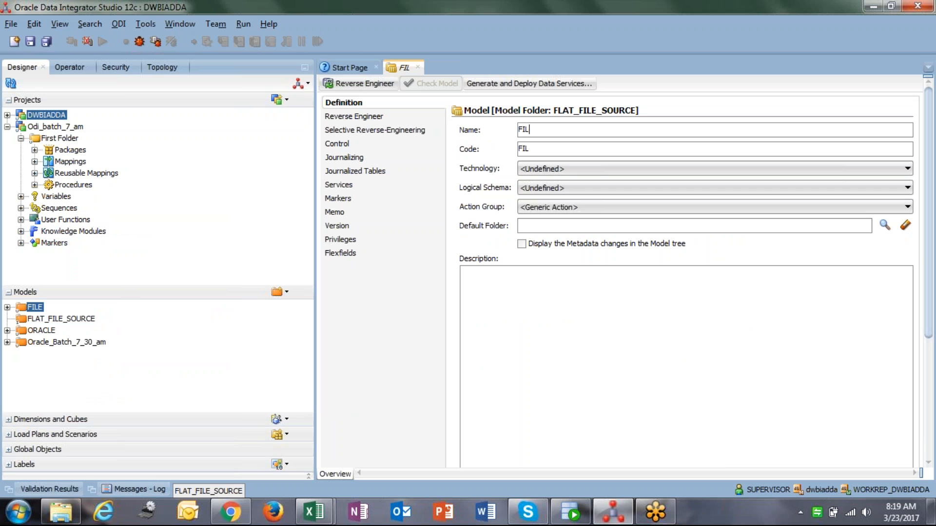
pyautogui.write('E_AS_S')
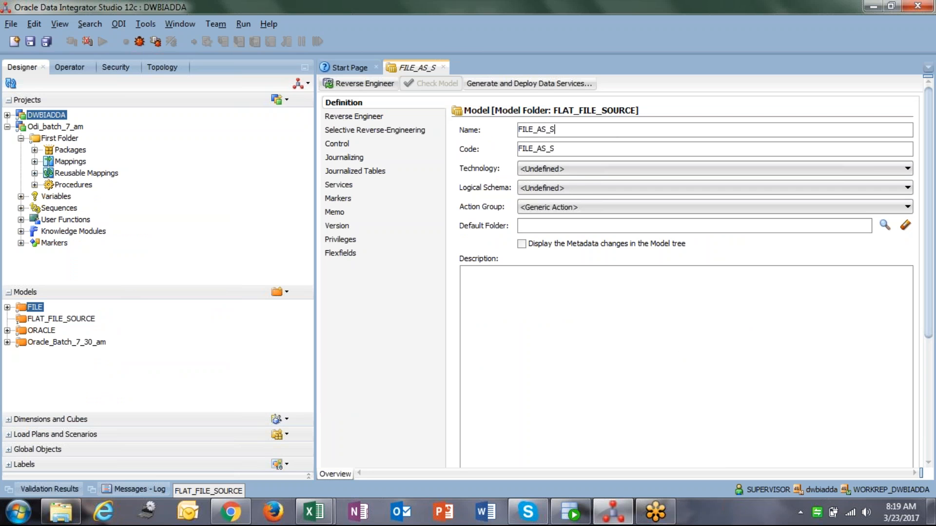
pyautogui.write('OURCE_DESKTOP')
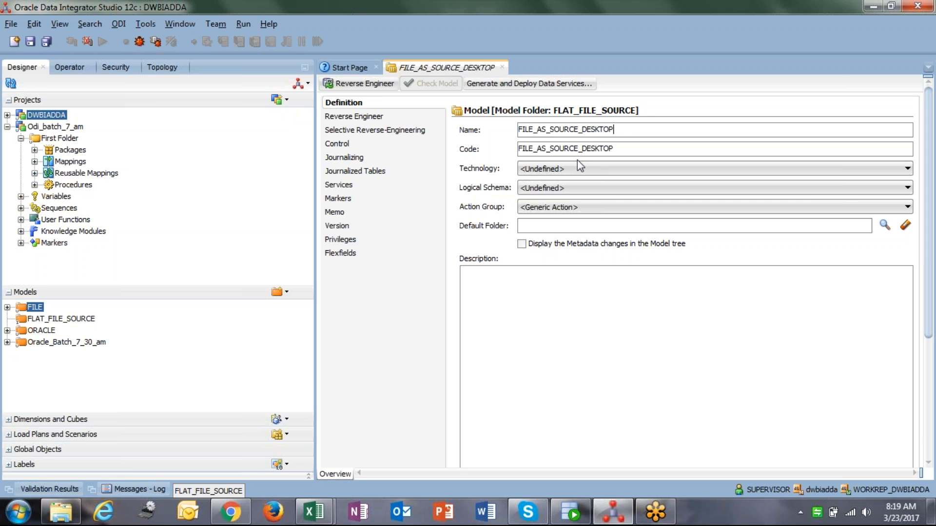
# Set the model's technology to File and its logical schema to FLAT_FILE_SOURCE_LOGICAL
pyautogui.click(565, 168)
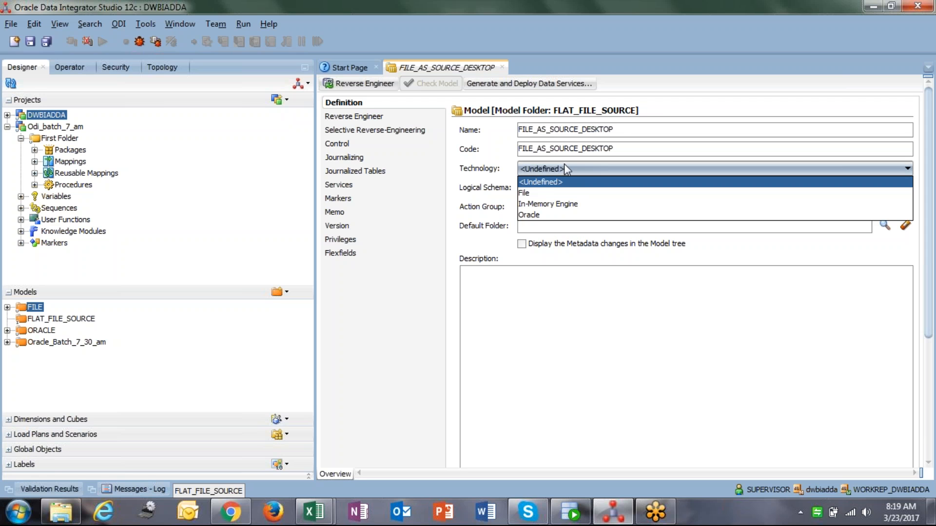
pyautogui.click(548, 193)
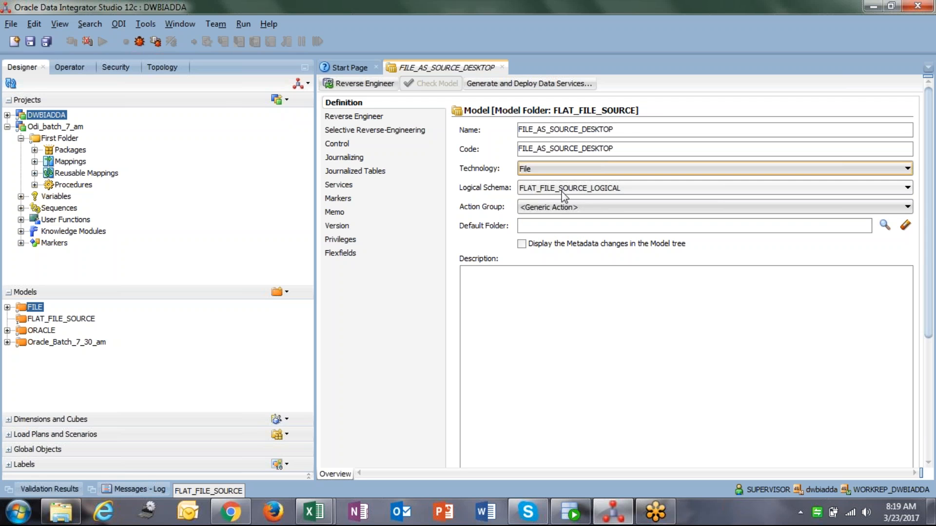
pyautogui.click(606, 192)
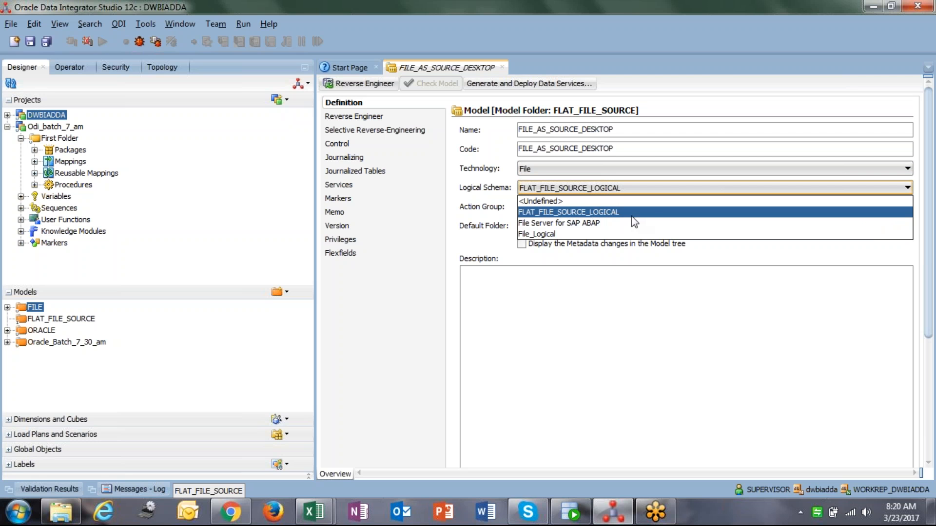
pyautogui.click(648, 213)
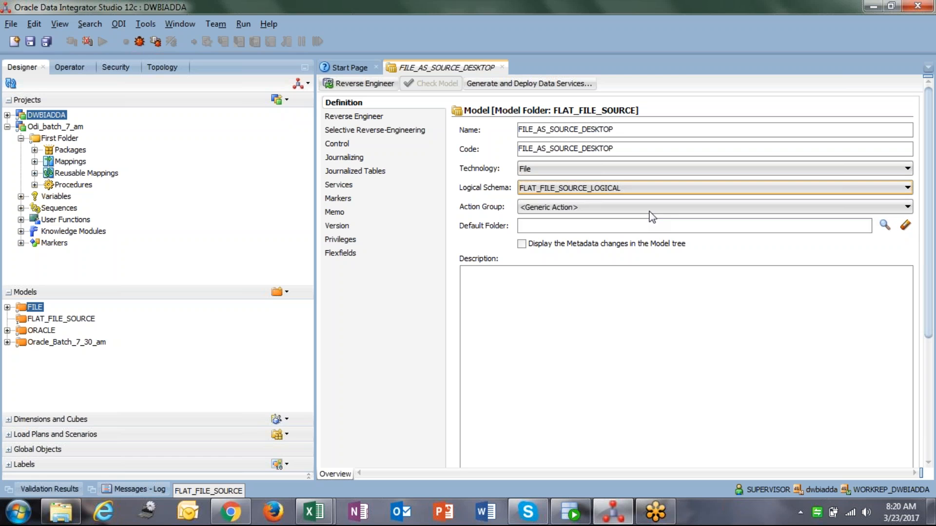
pyautogui.click(648, 211)
pyautogui.click(655, 212)
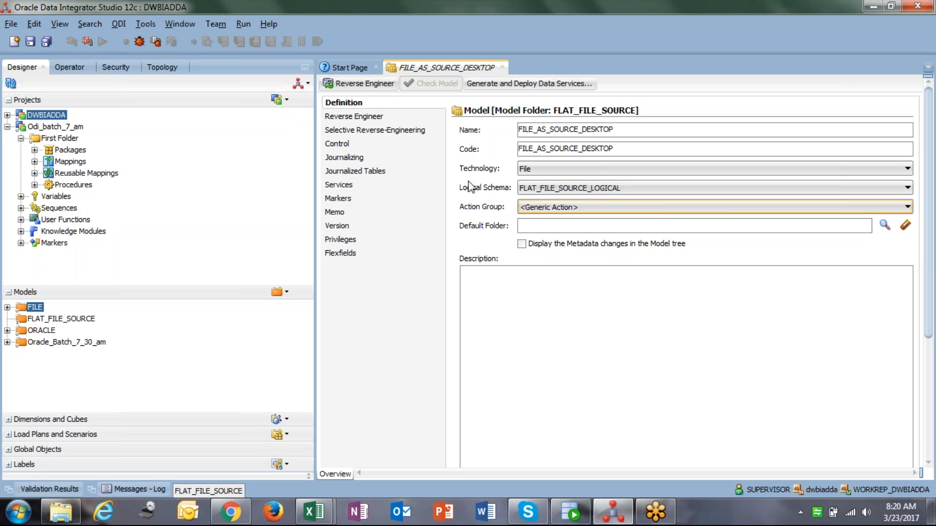
# Open the model's Reverse Engineer and Selective Reverse-Engineering pages to review their options
pyautogui.click(382, 119)
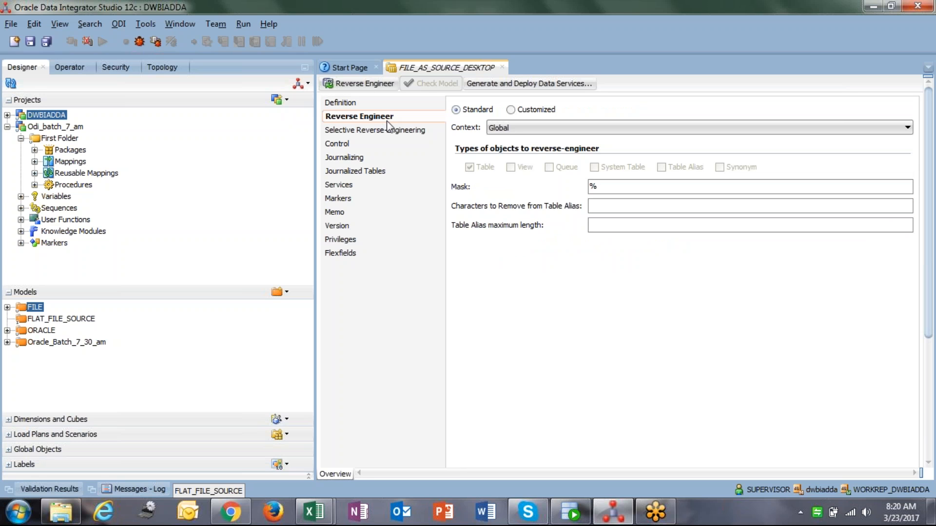
pyautogui.click(390, 130)
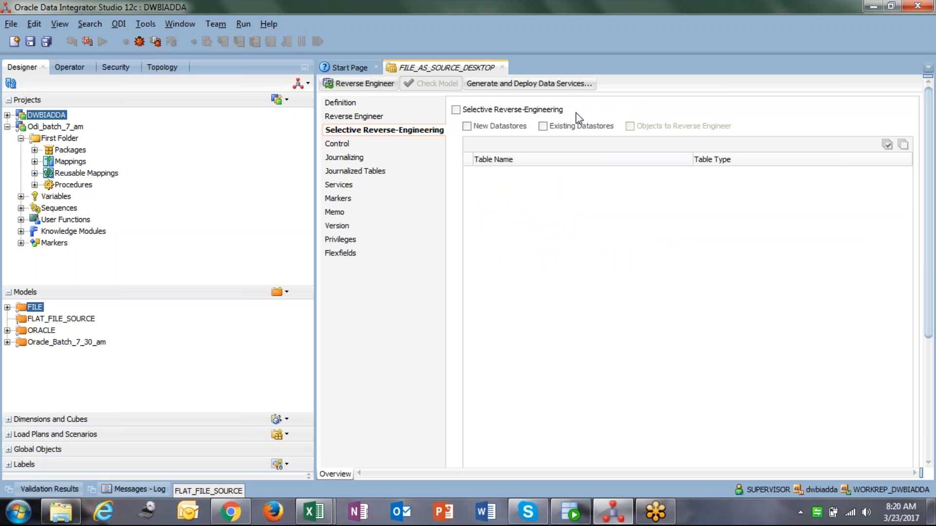
# Switch to the DAT207x folder in File Explorer and create a new text document named Customer.txt
pyautogui.click(69, 515)
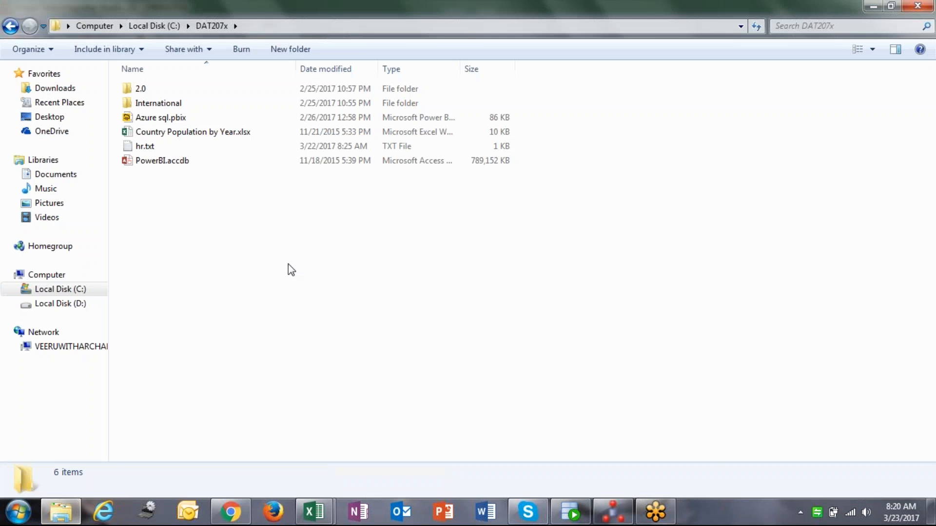
pyautogui.rightClick(300, 216)
pyautogui.moveTo(397, 365)
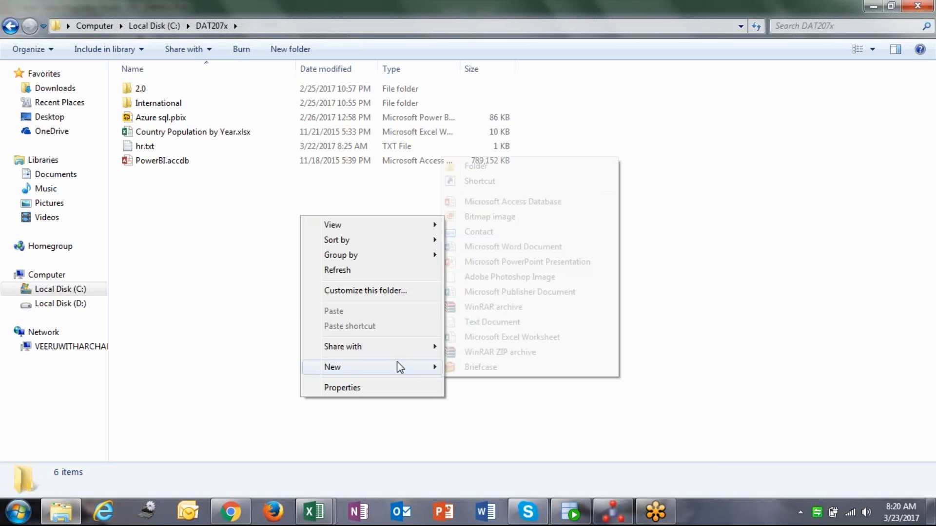
pyautogui.click(499, 320)
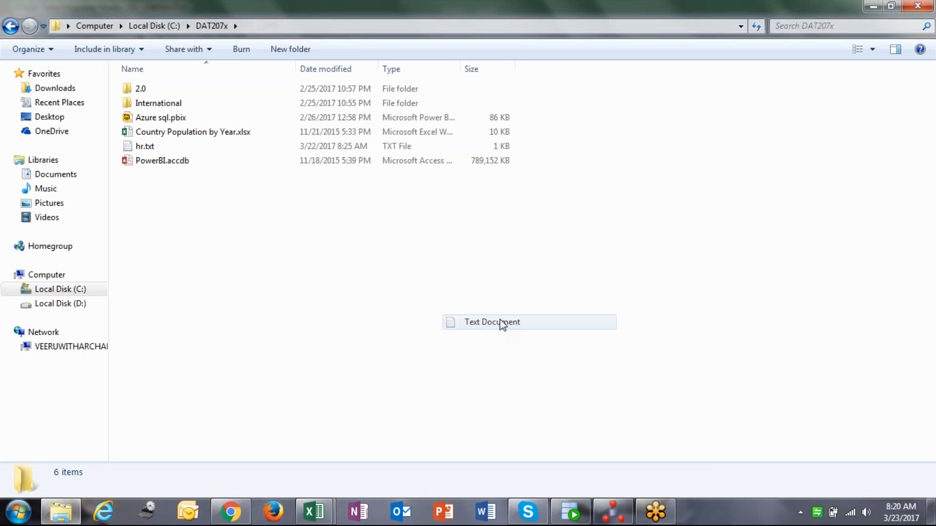
pyautogui.write('Cus')
pyautogui.write('tomer')
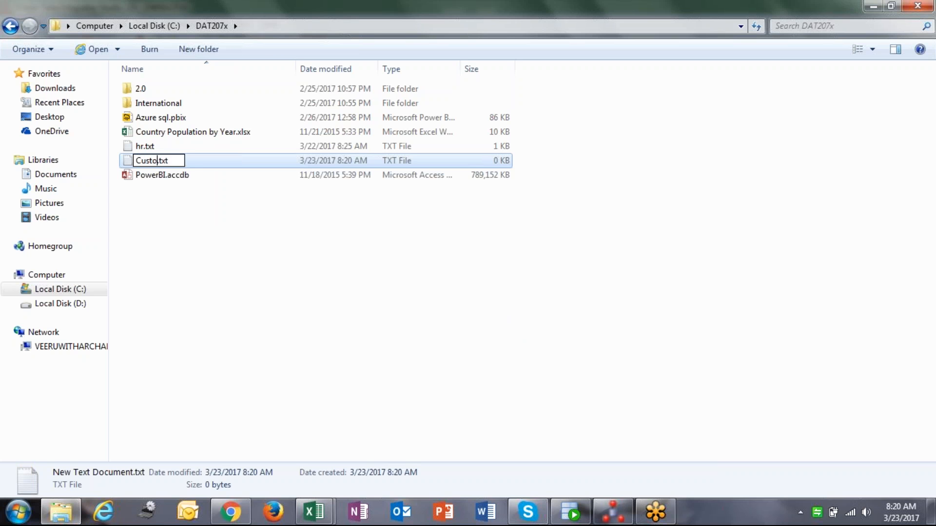
pyautogui.click(499, 321)
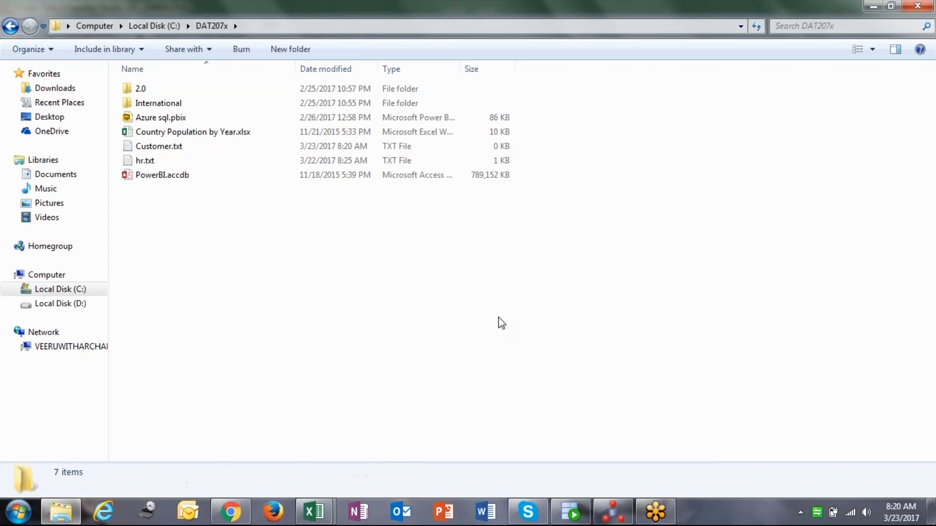
# Open Customer.txt for editing in Notepad++
pyautogui.click(187, 150)
pyautogui.rightClick(186, 150)
pyautogui.click(253, 191)
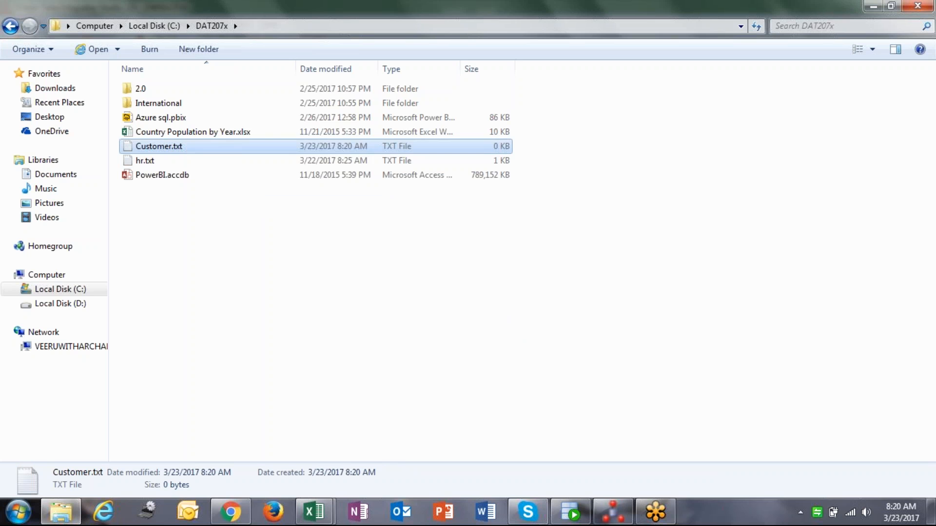
# Enter the pipe-delimited header EMPNO|ENAME|JOB|SAL and a first row with EMPNO 1, an employee name, Manager and 5000
pyautogui.write('EMP')
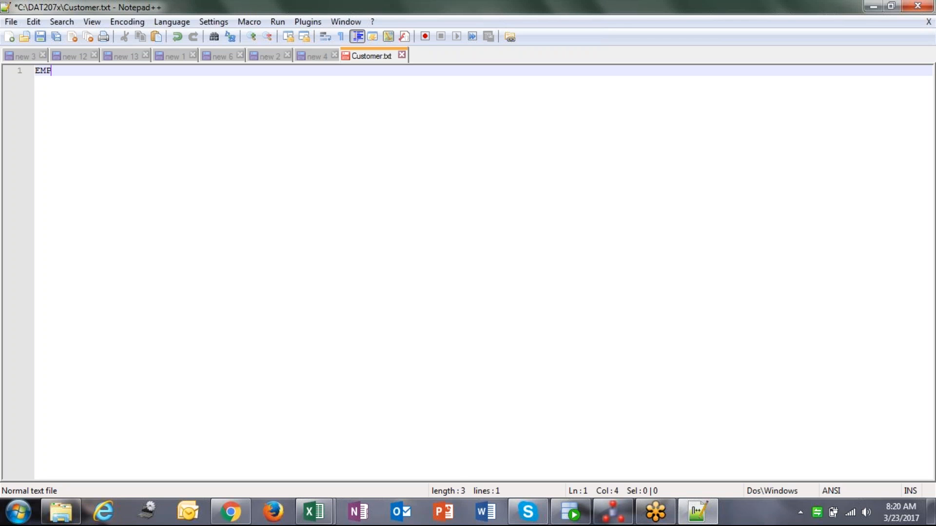
pyautogui.write('NO| ENAME|J')
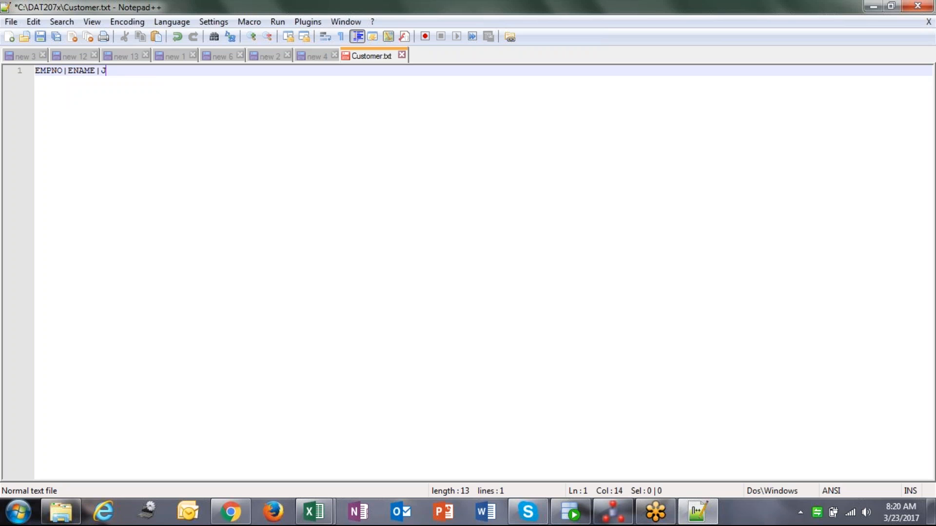
pyautogui.write('OB|SAL')
pyautogui.press('Return')
pyautogui.write('1')
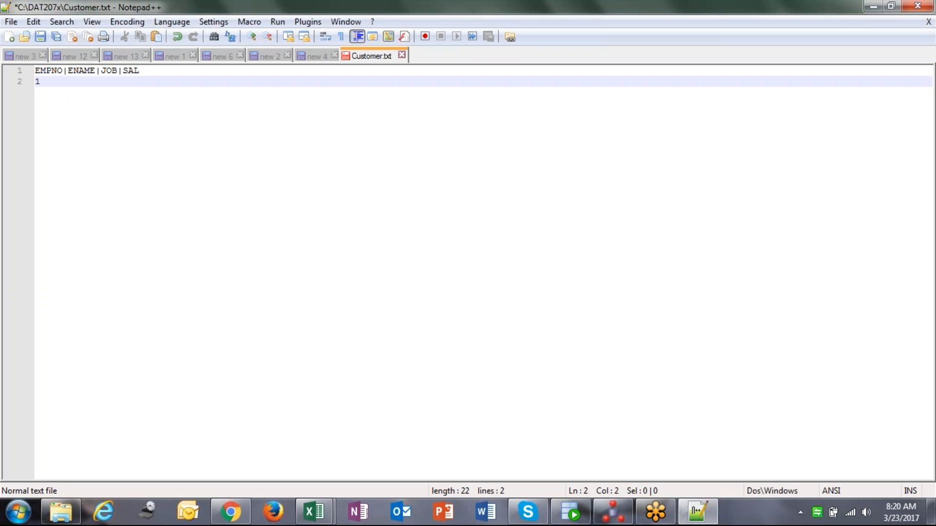
pyautogui.write('|nITIN')
pyautogui.press('BackSpace')
pyautogui.press('BackSpace')
pyautogui.press('BackSpace')
pyautogui.press('BackSpace')
pyautogui.press('BackSpace')
pyautogui.write('n')
pyautogui.press('BackSpace')
pyautogui.write('Nitin|Manager|5000')
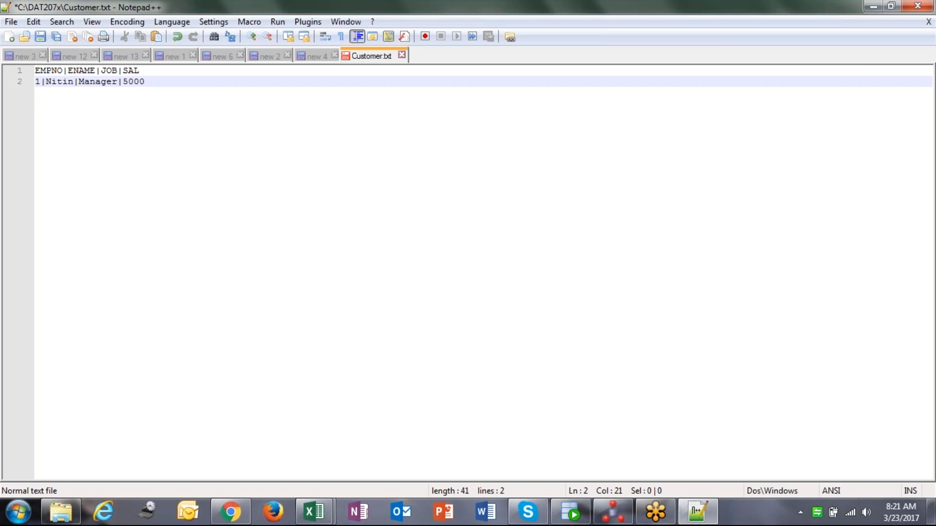
# Add rows for EMPNO 2 as SAlesperson earning 4000 and EMPNO 3 as DIrector earning 5000, each with an employee name
pyautogui.press('Return')
pyautogui.write('2')
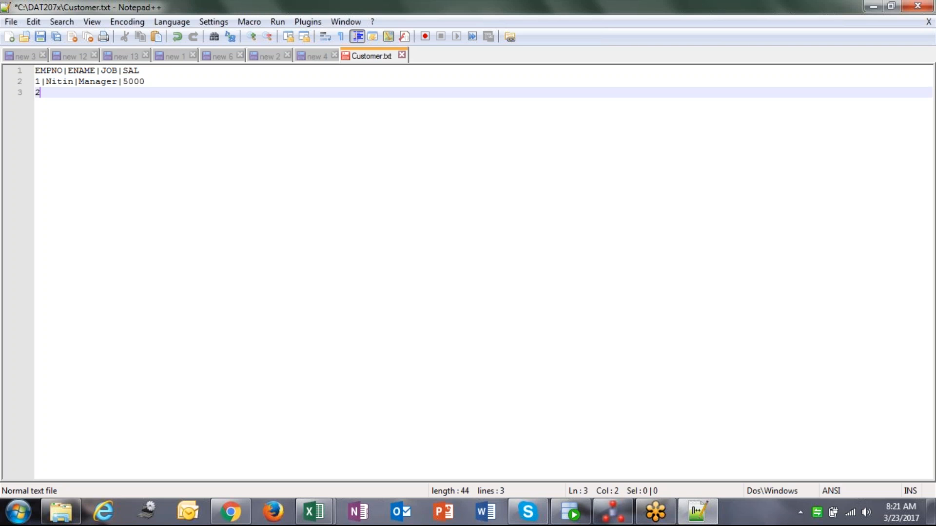
pyautogui.write('|Teja|')
pyautogui.write('SAles')
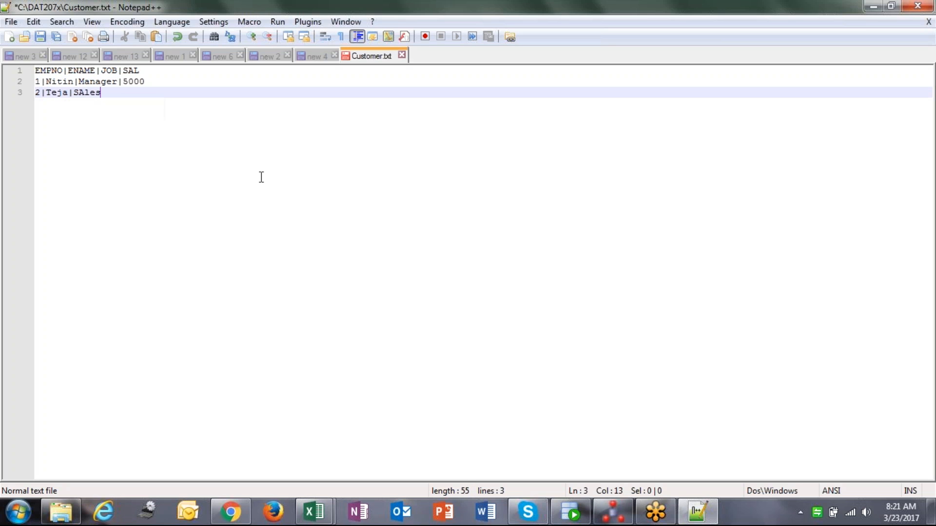
pyautogui.write('person|4000')
pyautogui.press('Return')
pyautogui.write('3')
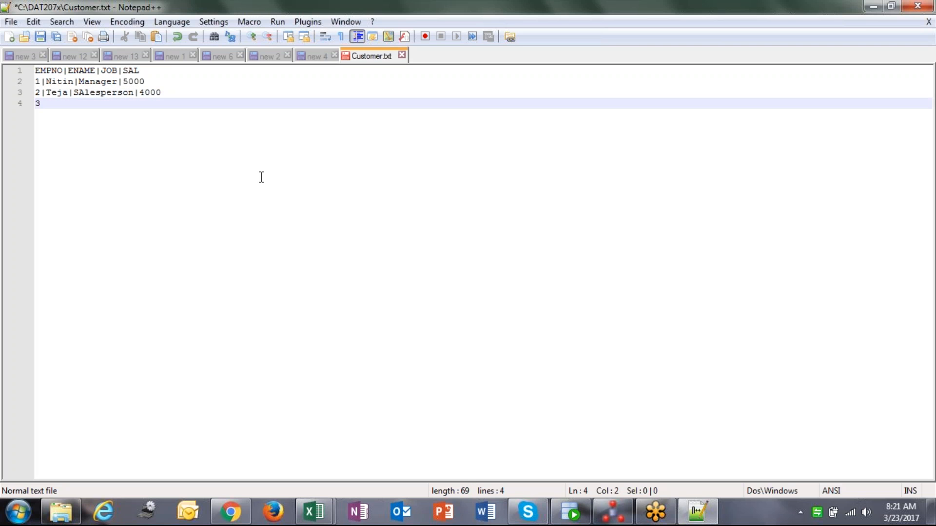
pyautogui.write('|DWbiadda|')
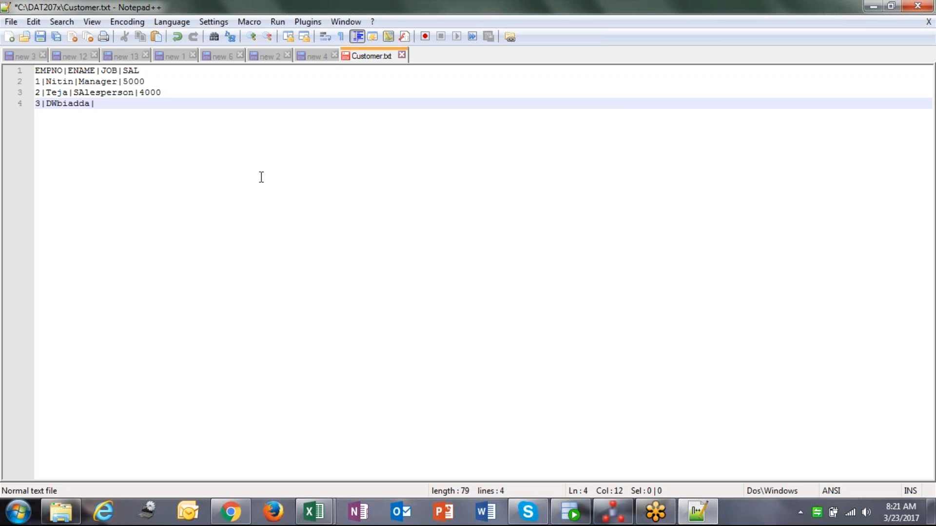
pyautogui.write('DIrector|5000')
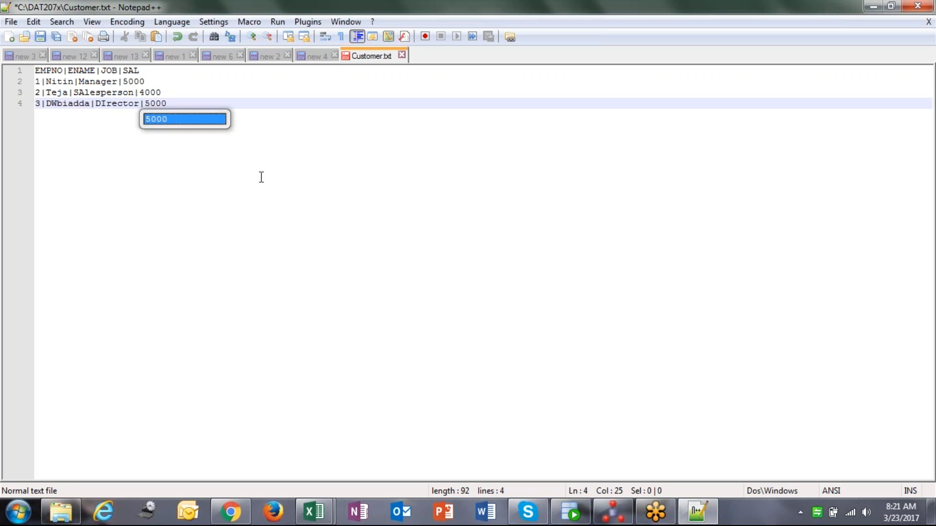
pyautogui.press('Escape')
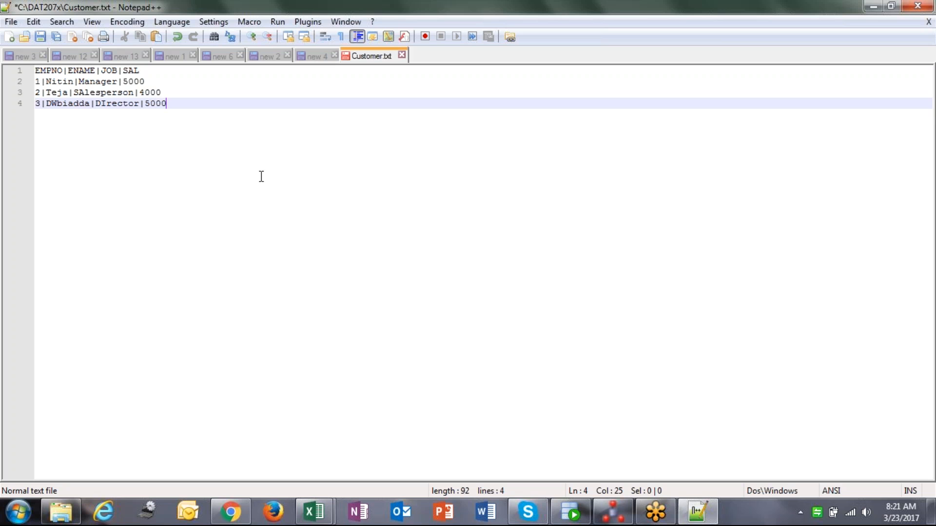
# End the last row with a line break, save Customer.txt and close its tab
pyautogui.press('Return')
pyautogui.moveTo(35, 71); pyautogui.dragTo(143, 73)
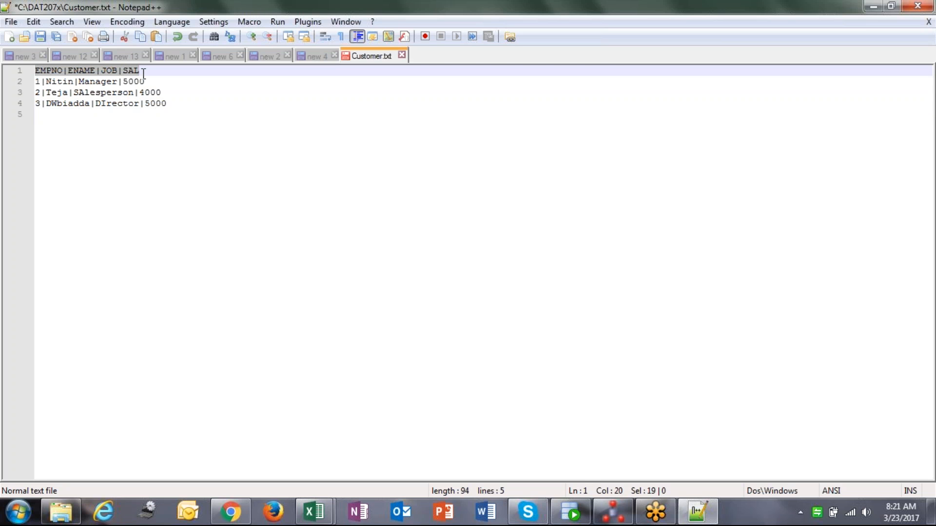
pyautogui.click(35, 81)
pyautogui.moveTo(35, 81); pyautogui.dragTo(174, 106)
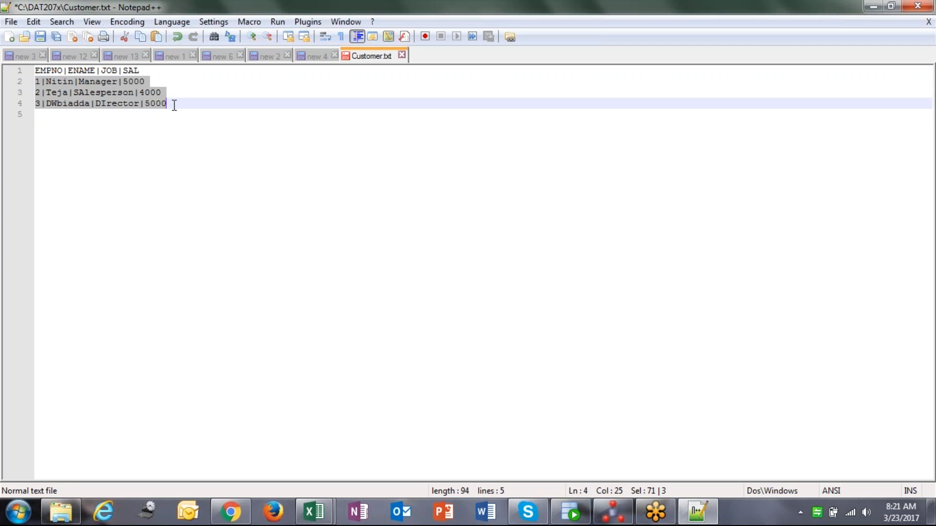
pyautogui.click(170, 102)
pyautogui.hotkey('ctrl', 's')
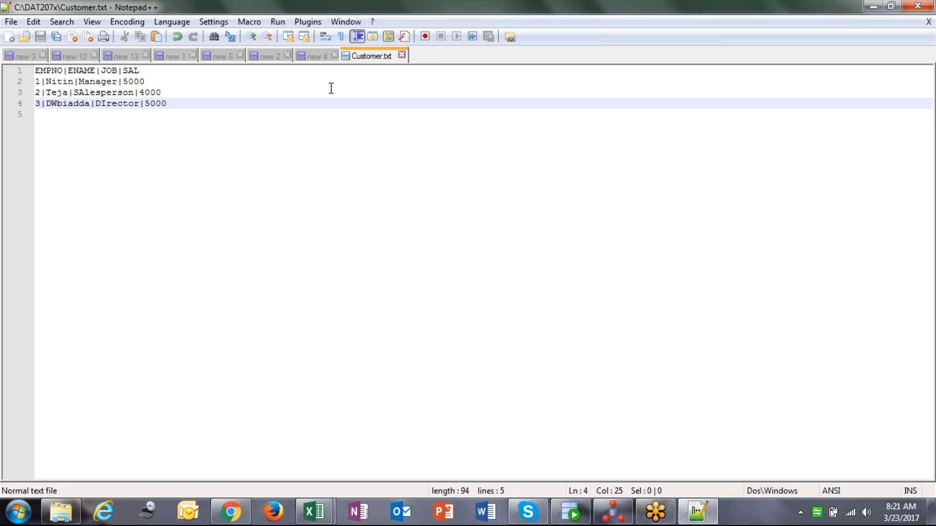
pyautogui.click(401, 56)
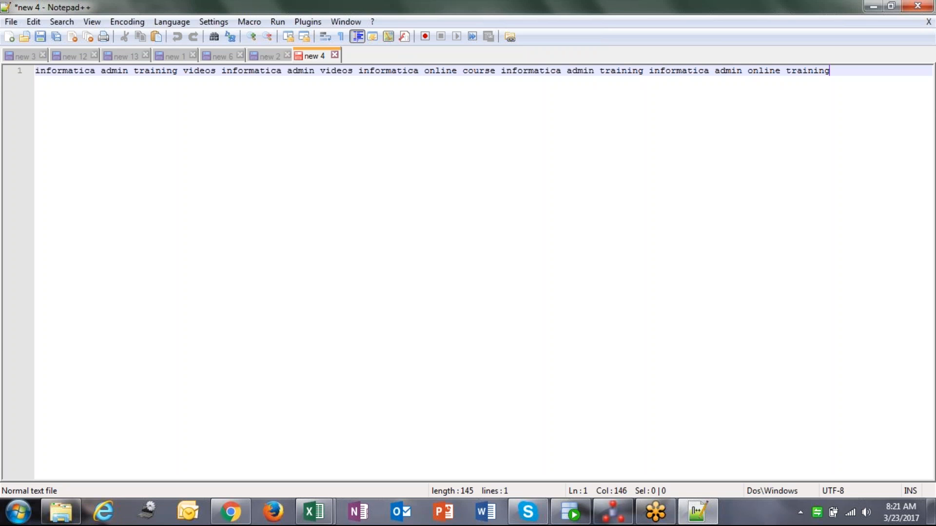
# Back in the model editor, enable Selective Reverse-Engineering with both New Datastores and Existing Datastores
pyautogui.click(604, 518)
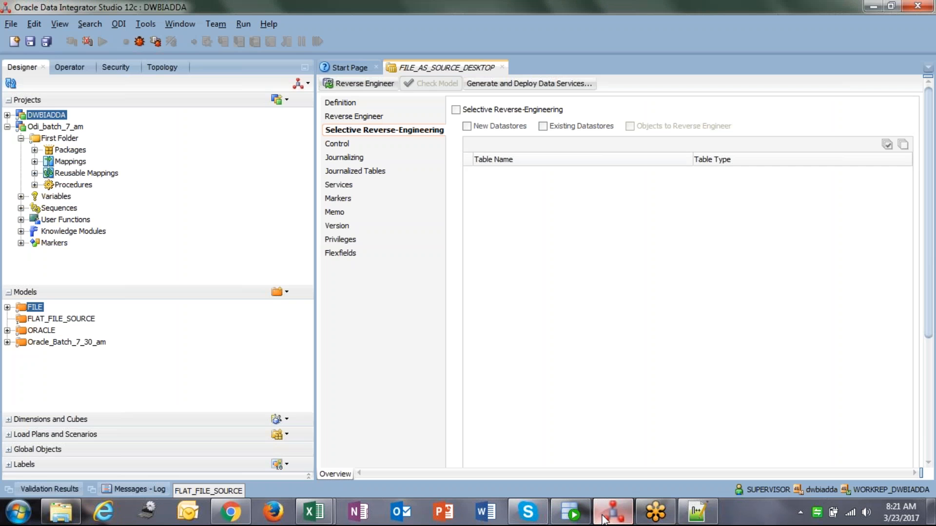
pyautogui.click(456, 110)
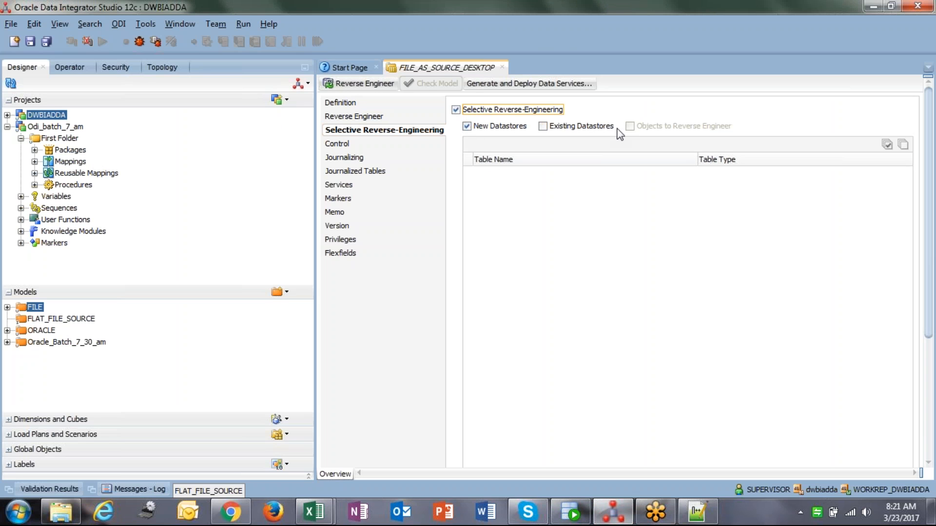
pyautogui.click(586, 125)
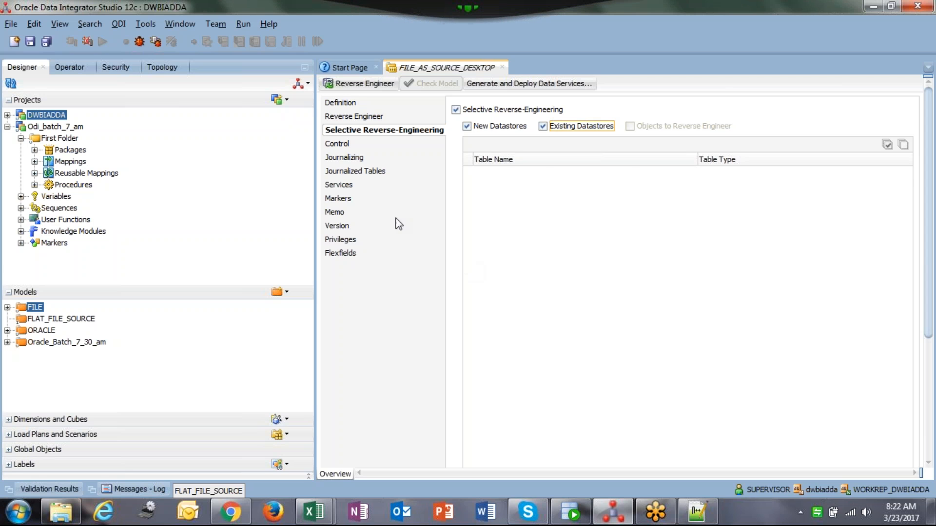
# Return to the model's Definition page and save the FILE_AS_SOURCE_DESKTOP model
pyautogui.click(371, 117)
pyautogui.click(358, 104)
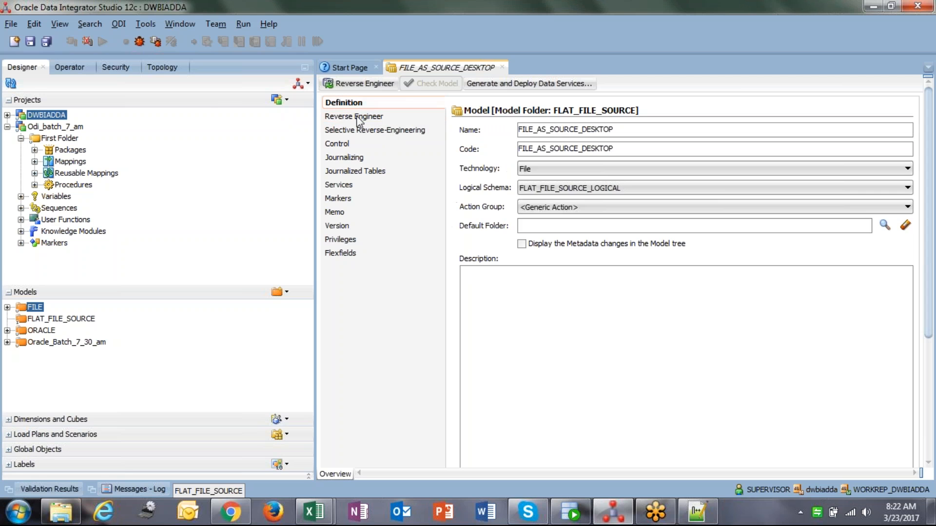
pyautogui.click(366, 118)
pyautogui.click(367, 102)
pyautogui.click(31, 41)
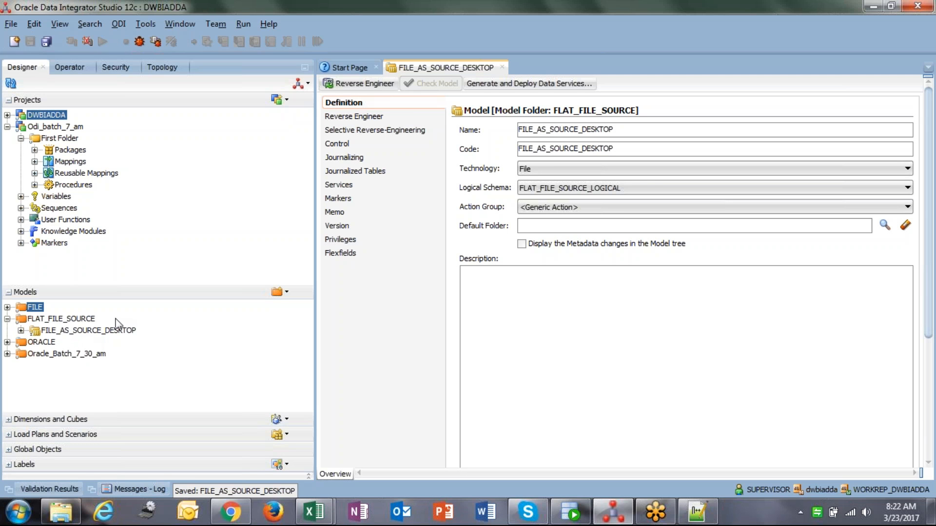
pyautogui.click(94, 335)
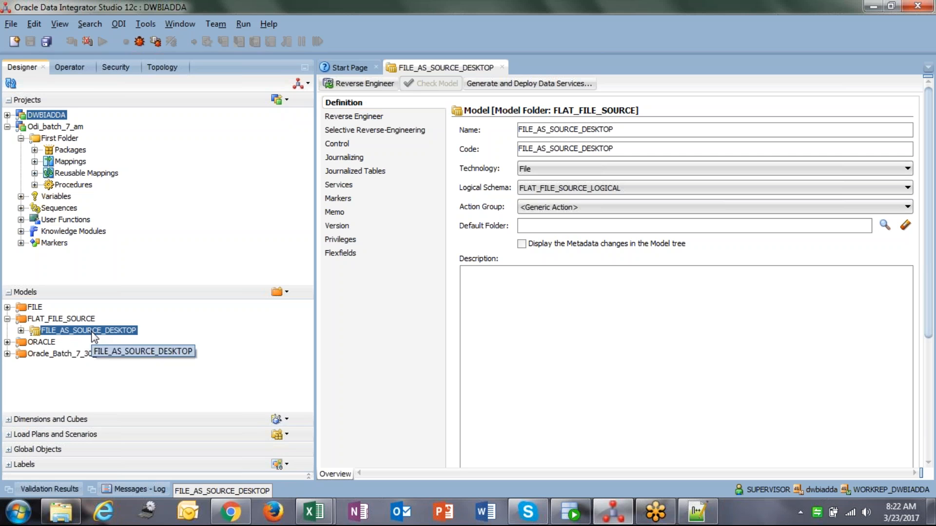
pyautogui.rightClick(94, 336)
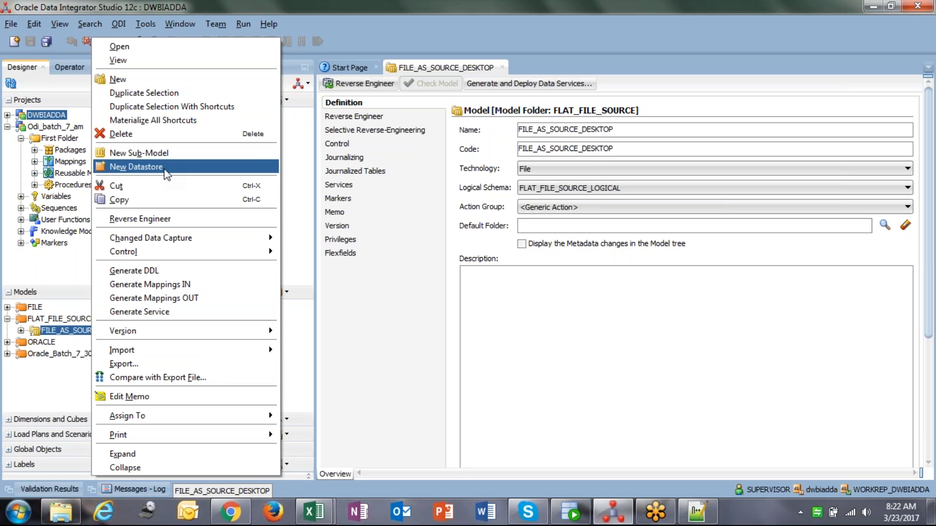
pyautogui.click(62, 330)
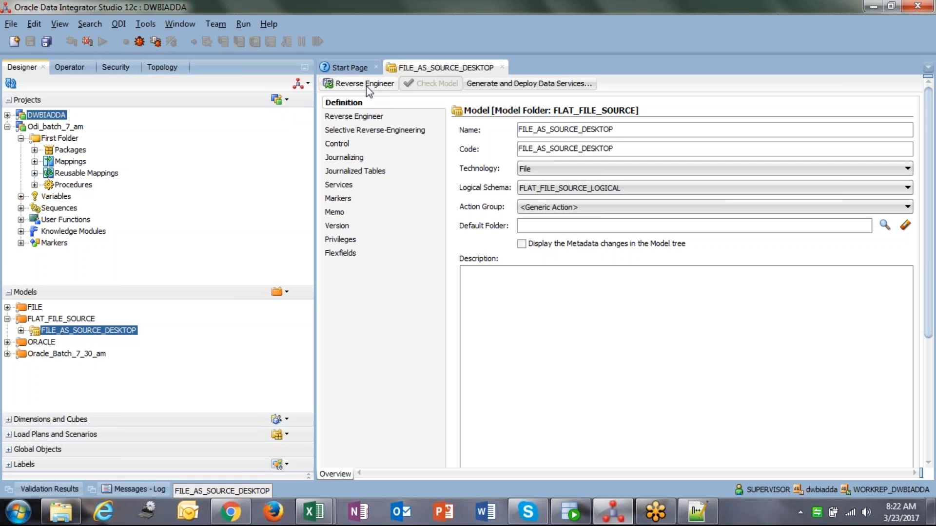
pyautogui.doubleClick(625, 130)
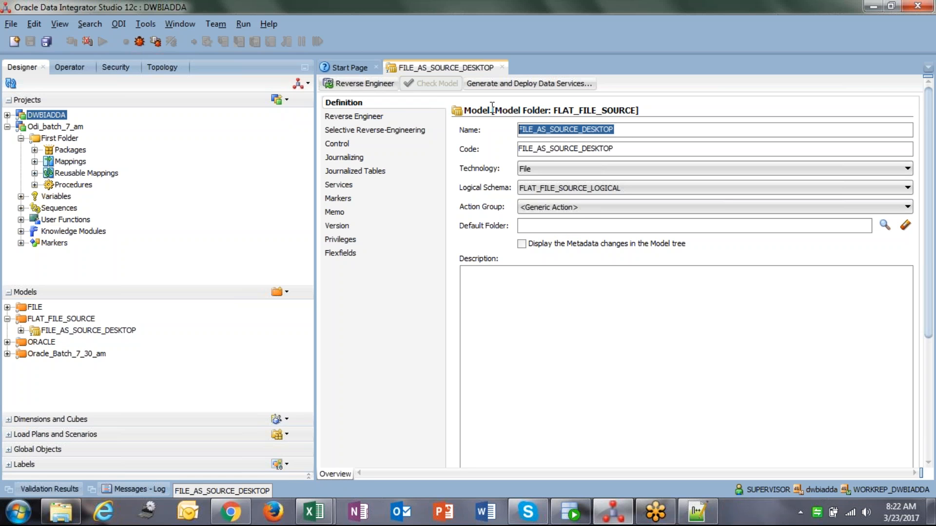
# Create a new datastore named Customer in the FILE_AS_SOURCE_DESKTOP model, keeping the Table datastore type
pyautogui.click(80, 332)
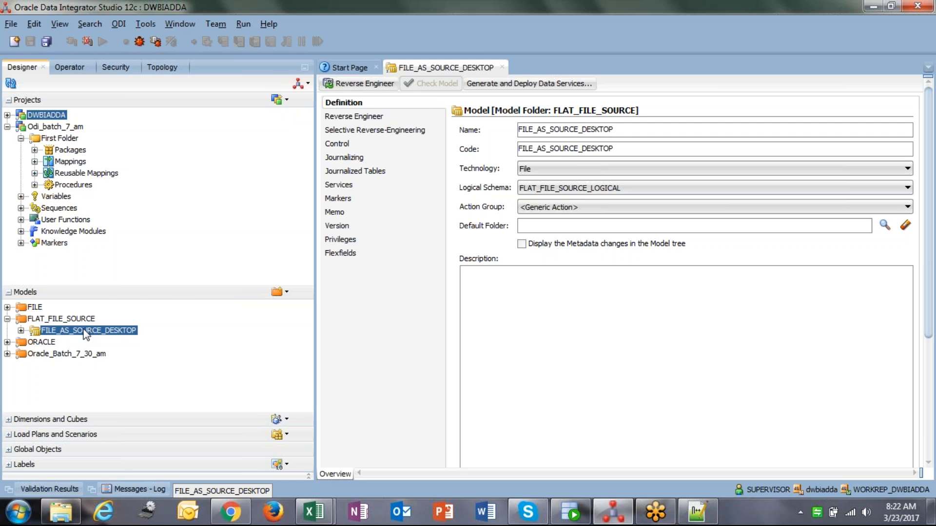
pyautogui.rightClick(81, 333)
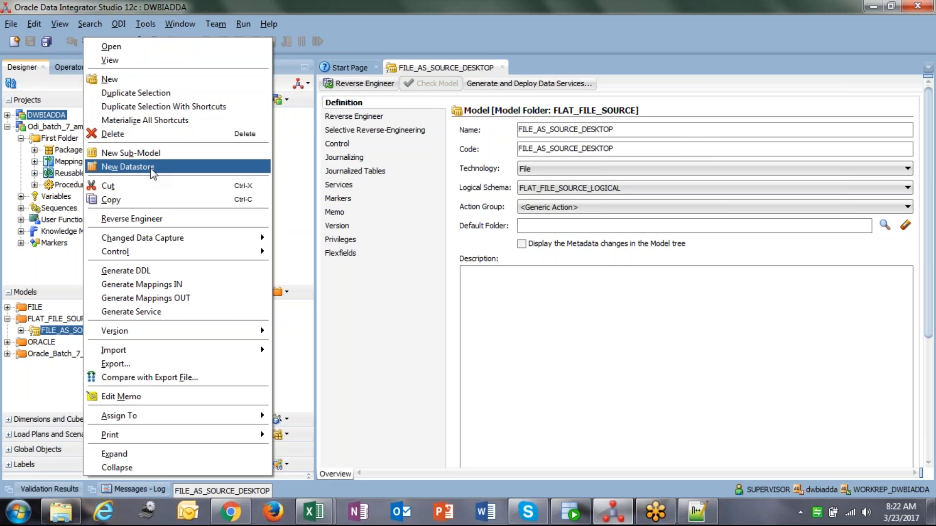
pyautogui.click(128, 166)
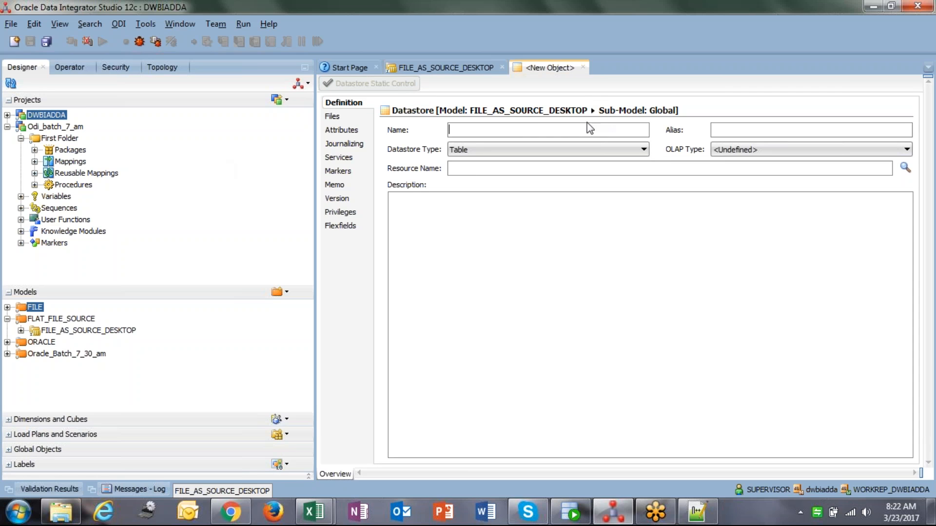
pyautogui.write('Customer')
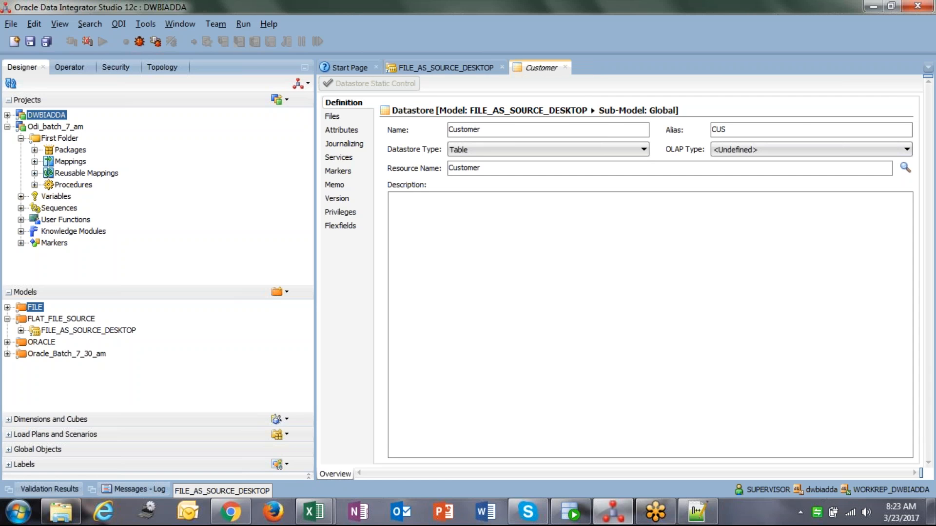
pyautogui.press('Tab')
pyautogui.click(795, 128)
pyautogui.moveTo(790, 129); pyautogui.dragTo(694, 121)
pyautogui.click(548, 151)
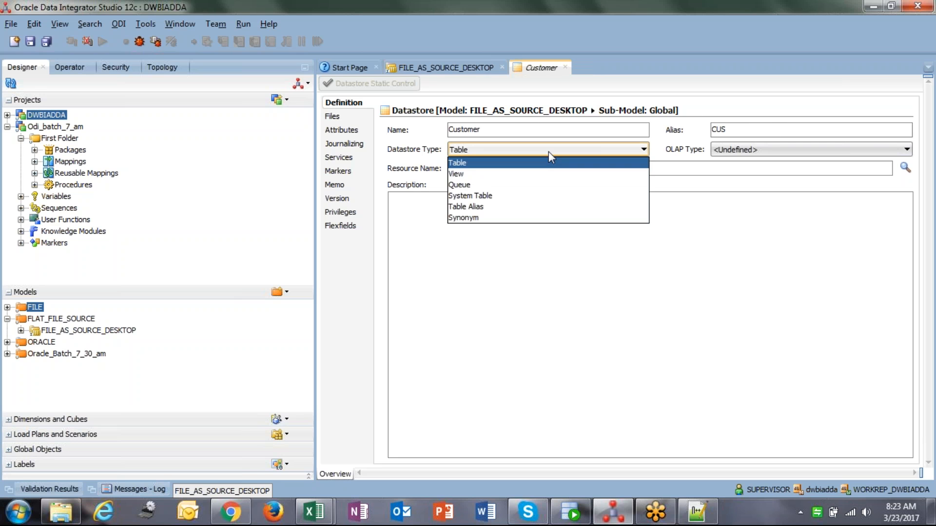
pyautogui.click(548, 151)
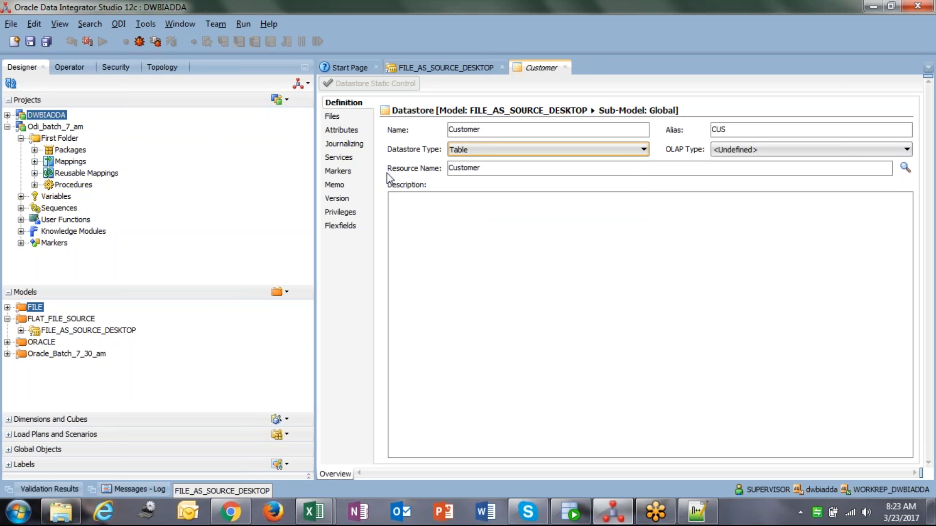
# Set the datastore's resource name by browsing to the Customer.txt file
pyautogui.click(905, 167)
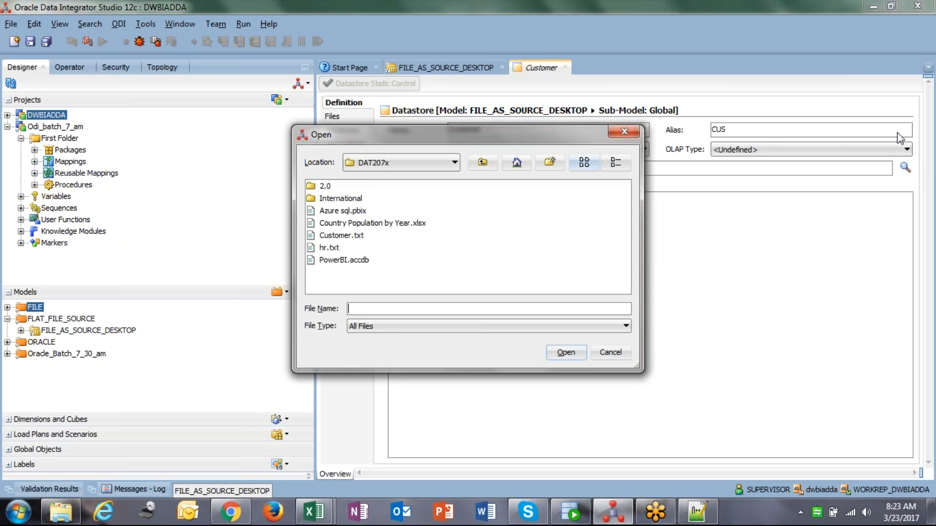
pyautogui.click(358, 237)
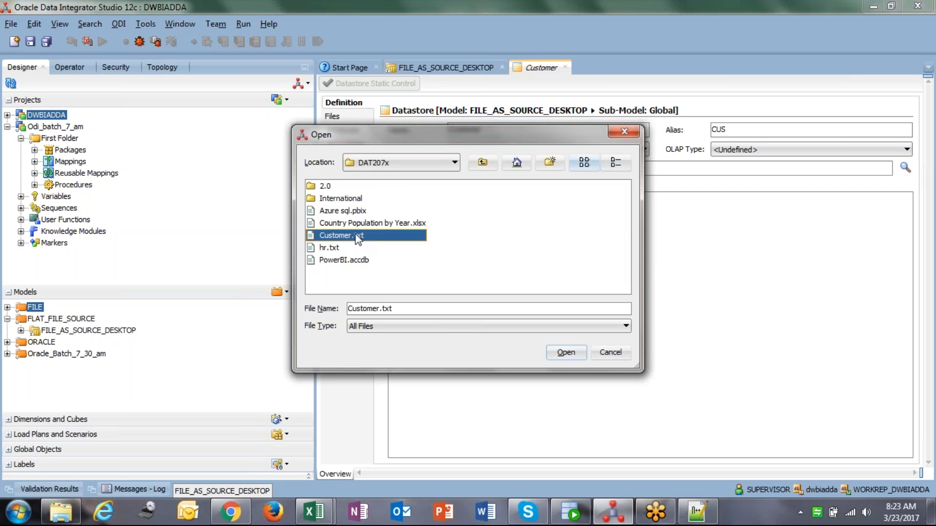
pyautogui.click(566, 353)
pyautogui.moveTo(494, 167); pyautogui.dragTo(437, 165)
pyautogui.moveTo(514, 171); pyautogui.dragTo(434, 162)
pyautogui.click(510, 170)
pyautogui.moveTo(515, 166); pyautogui.dragTo(393, 149)
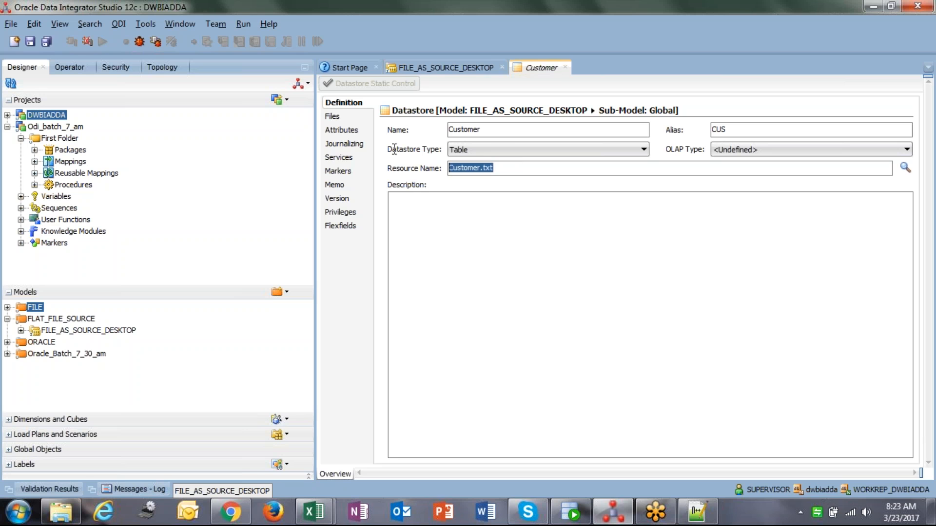
pyautogui.click(529, 173)
pyautogui.moveTo(518, 174); pyautogui.dragTo(393, 149)
# On the Files page, set the file format to Delimited and the field separator to Other with |
pyautogui.click(333, 117)
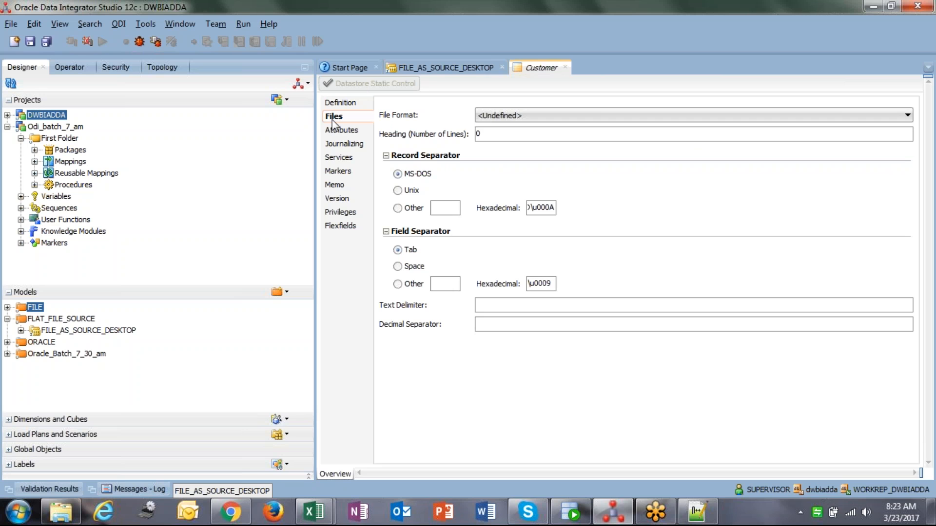
pyautogui.click(546, 119)
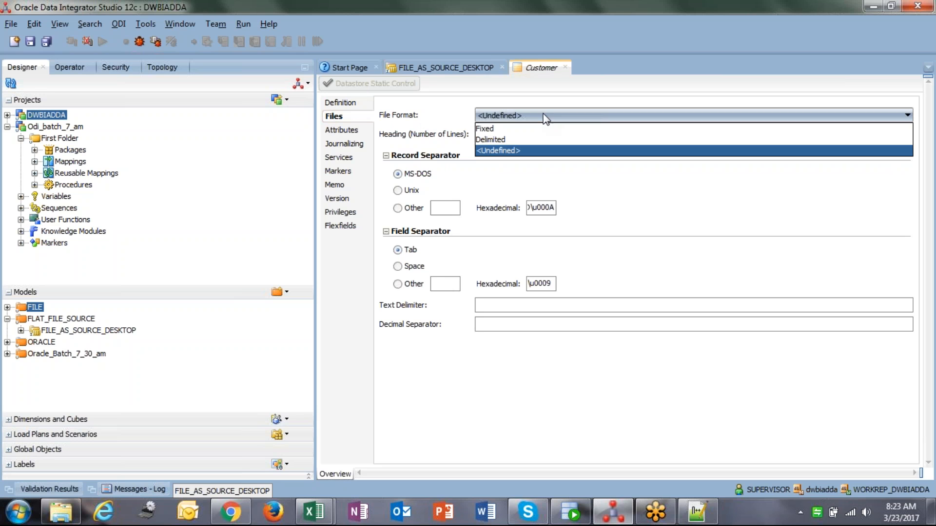
pyautogui.click(509, 143)
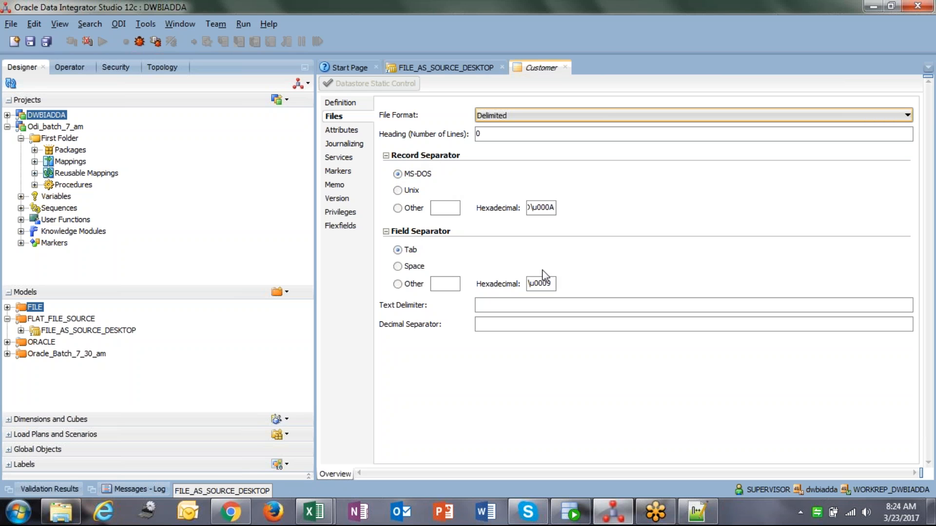
pyautogui.click(398, 284)
pyautogui.click(444, 284)
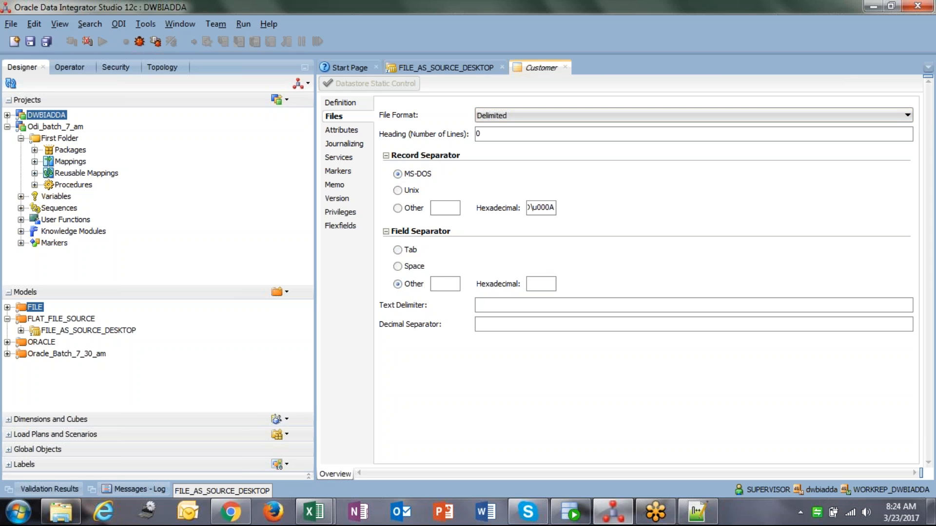
pyautogui.write('|')
pyautogui.click(564, 248)
# Reverse-engineer the datastore's attributes, saving the datastore and fetching with the local agent
pyautogui.click(354, 130)
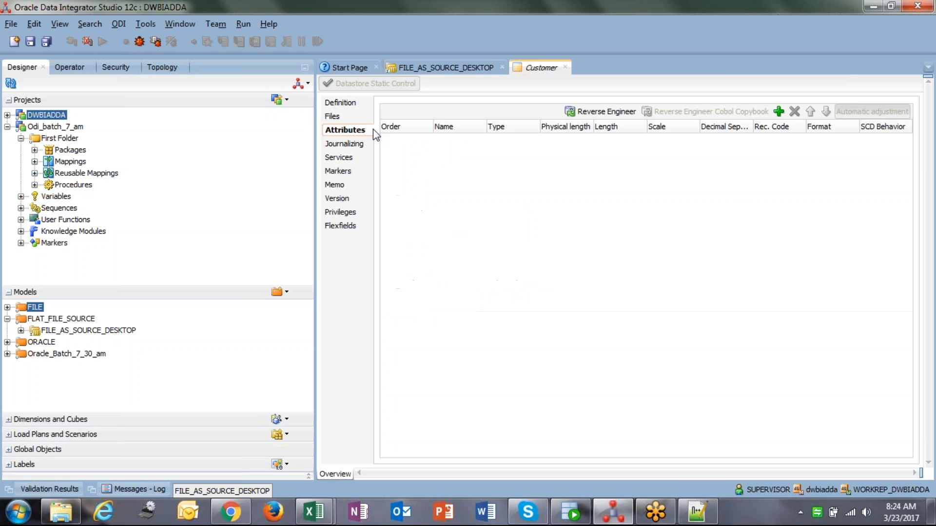
pyautogui.click(613, 113)
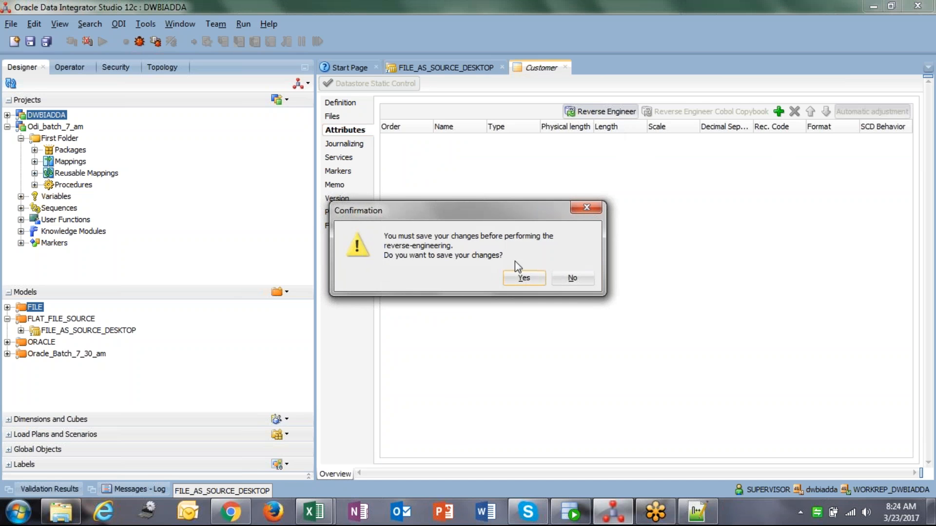
pyautogui.click(521, 279)
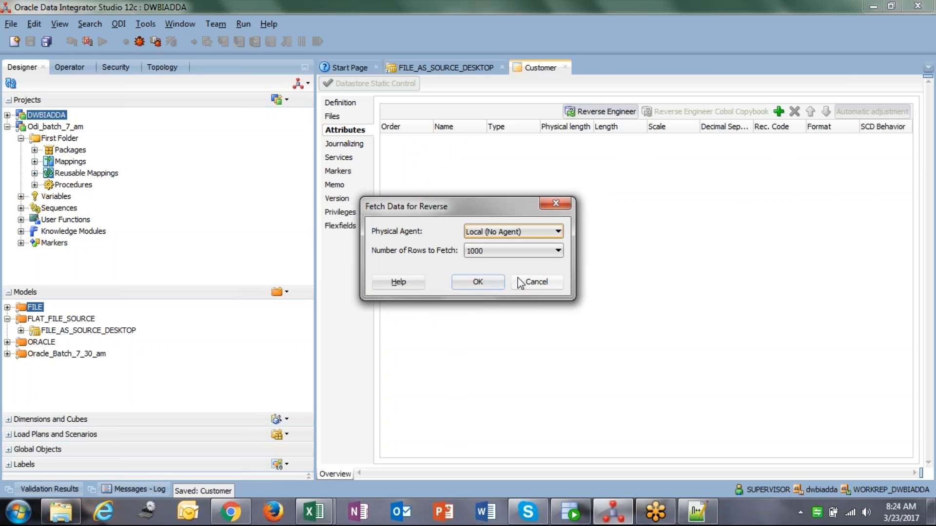
pyautogui.click(478, 283)
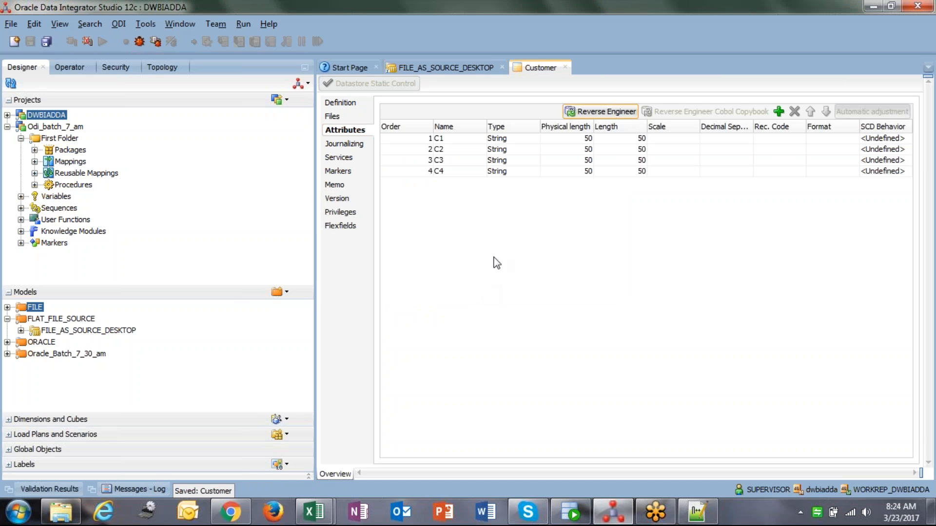
# Edit the Heading (Number of Lines) value on the Files page
pyautogui.click(335, 118)
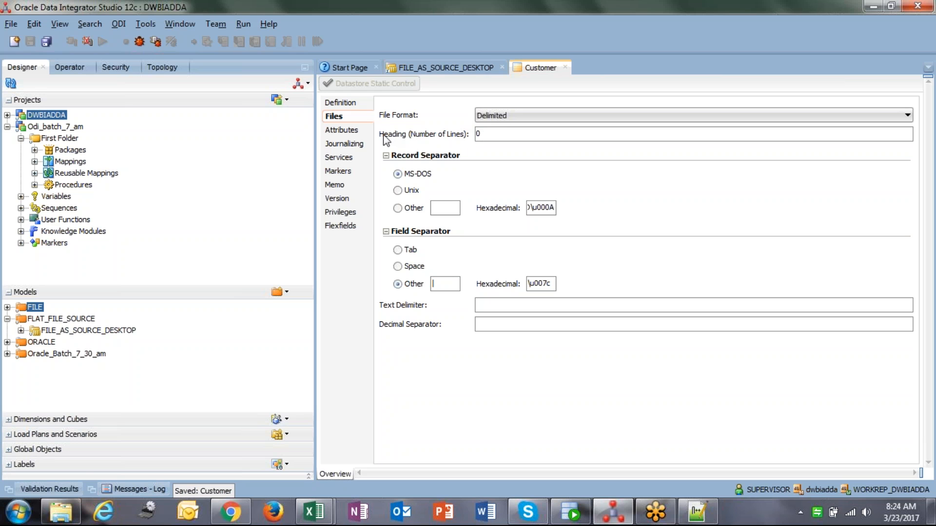
pyautogui.click(501, 134)
pyautogui.press('BackSpace')
# Delete all four reverse-engineered attributes C1 to C4 from the attribute list
pyautogui.click(361, 131)
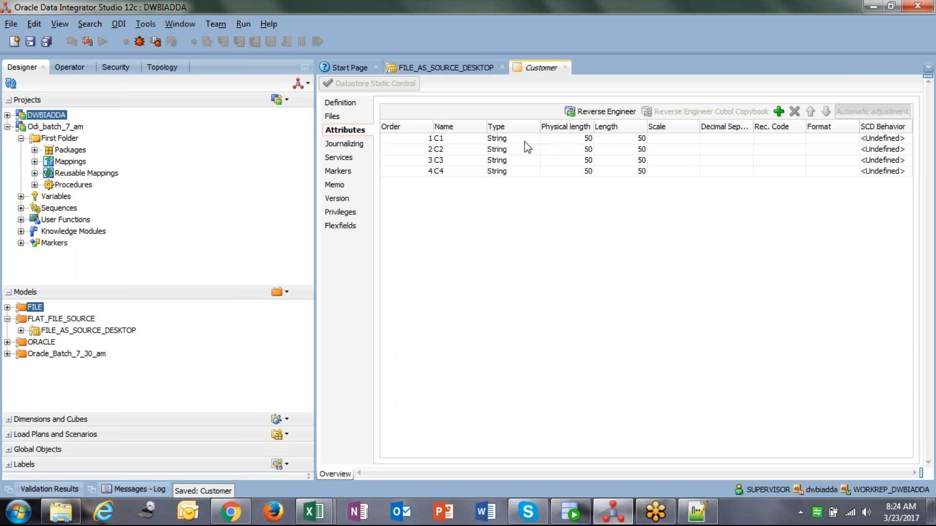
pyautogui.click(510, 138)
pyautogui.click(439, 211)
pyautogui.click(796, 110)
pyautogui.click(795, 111)
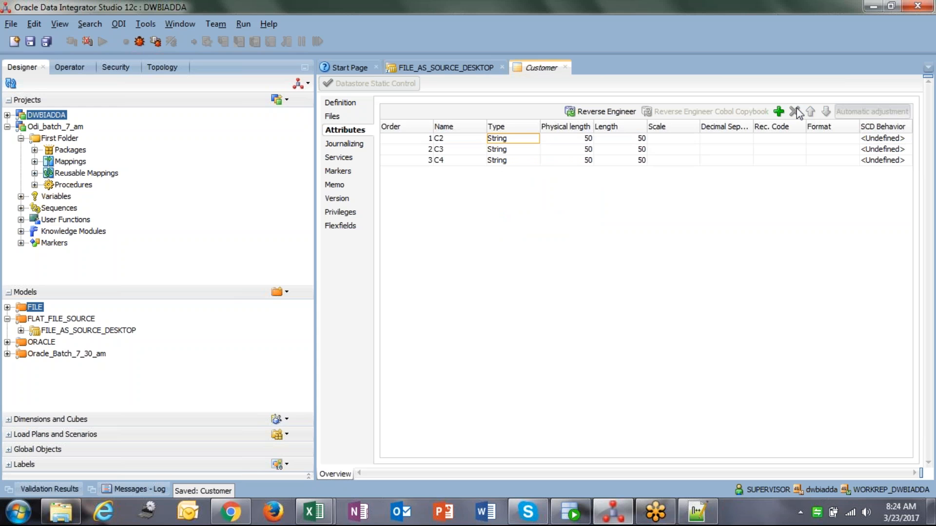
pyautogui.click(507, 139)
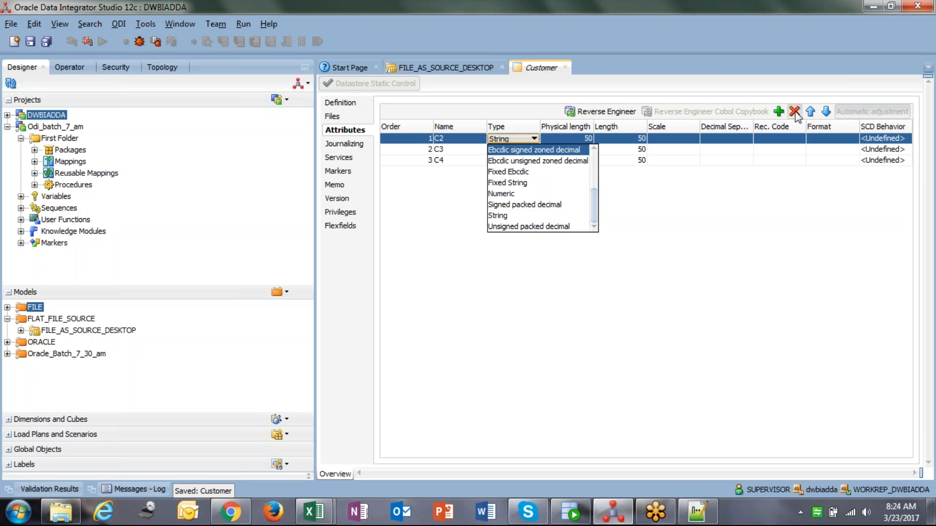
pyautogui.click(795, 111)
pyautogui.click(519, 150)
pyautogui.click(795, 112)
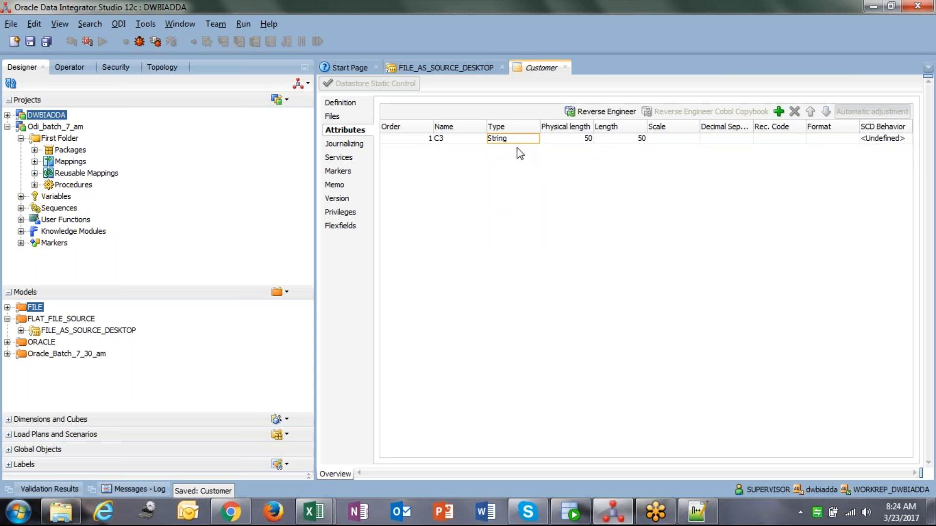
pyautogui.click(519, 140)
pyautogui.click(794, 112)
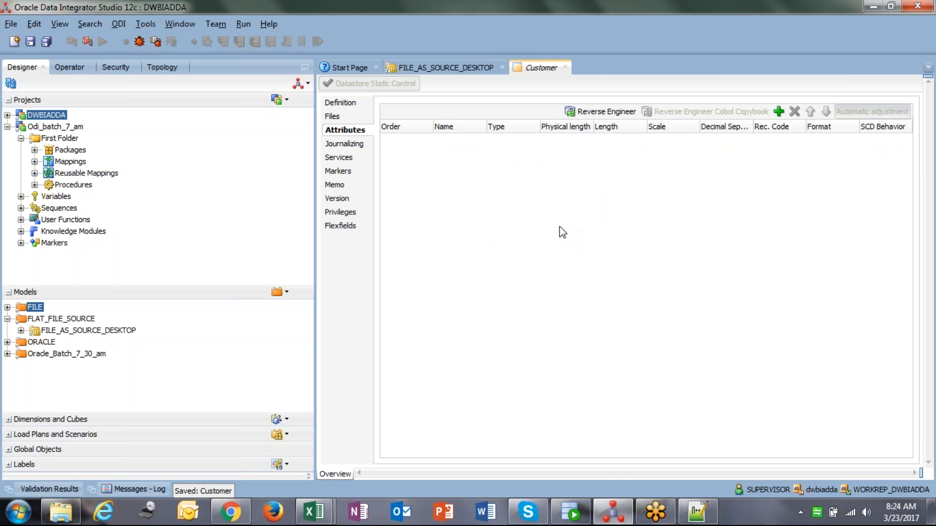
# Reverse-engineer the Customer datastore's attributes again with the local agent
pyautogui.click(593, 114)
pyautogui.click(533, 277)
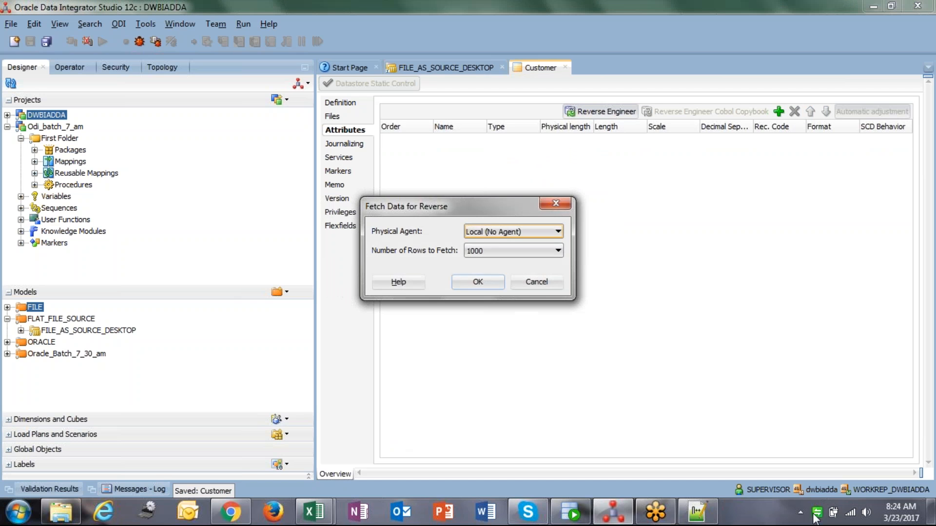
pyautogui.click(477, 282)
# Inspect each reverse-engineered attribute's name and type in the attribute list
pyautogui.click(456, 138)
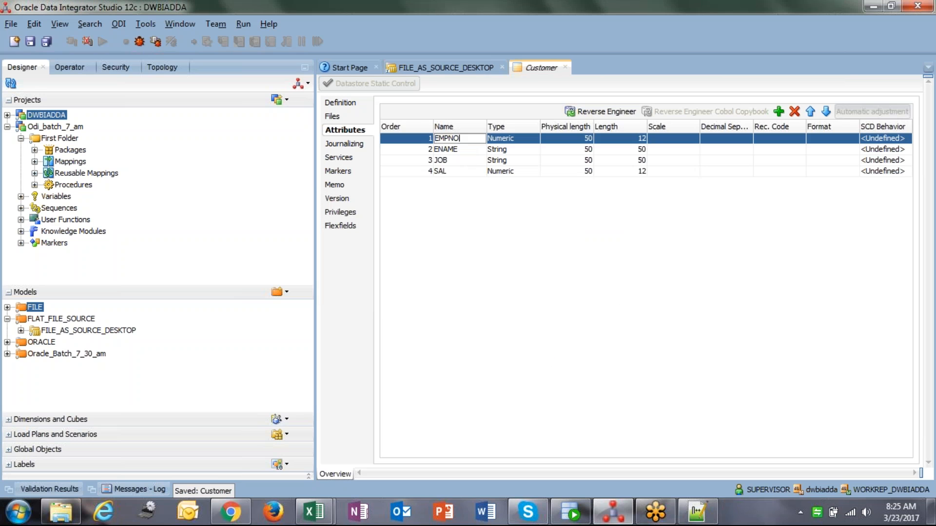
pyautogui.click(458, 149)
pyautogui.click(458, 138)
pyautogui.click(459, 149)
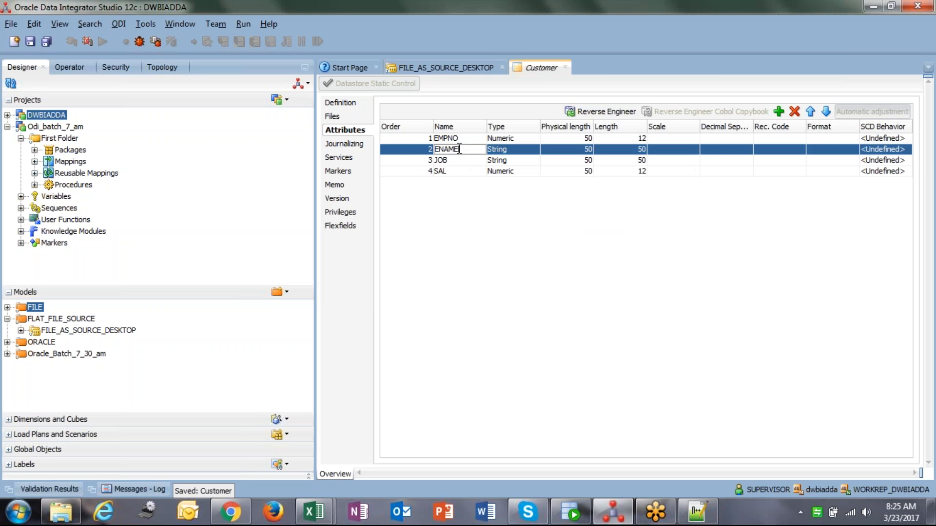
pyautogui.click(454, 160)
pyautogui.click(447, 170)
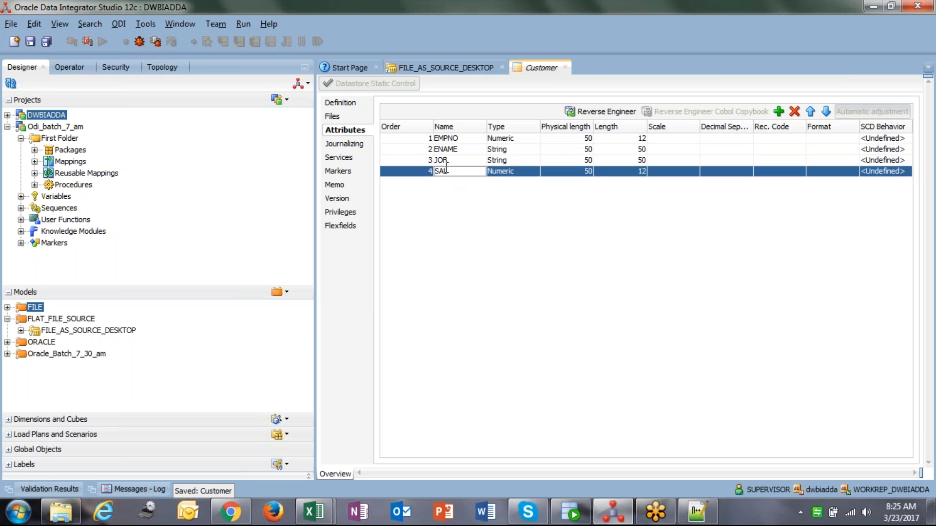
pyautogui.click(473, 138)
pyautogui.doubleClick(469, 138)
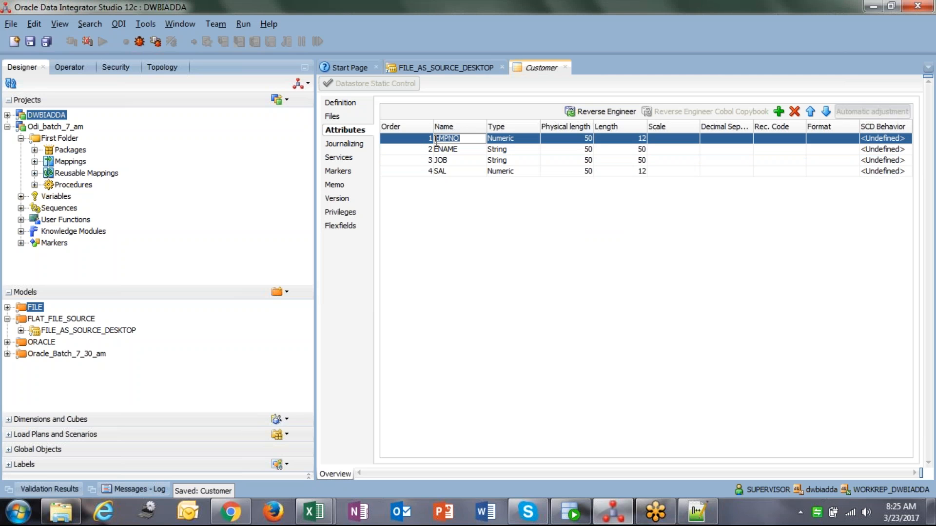
pyautogui.click(526, 139)
pyautogui.click(526, 140)
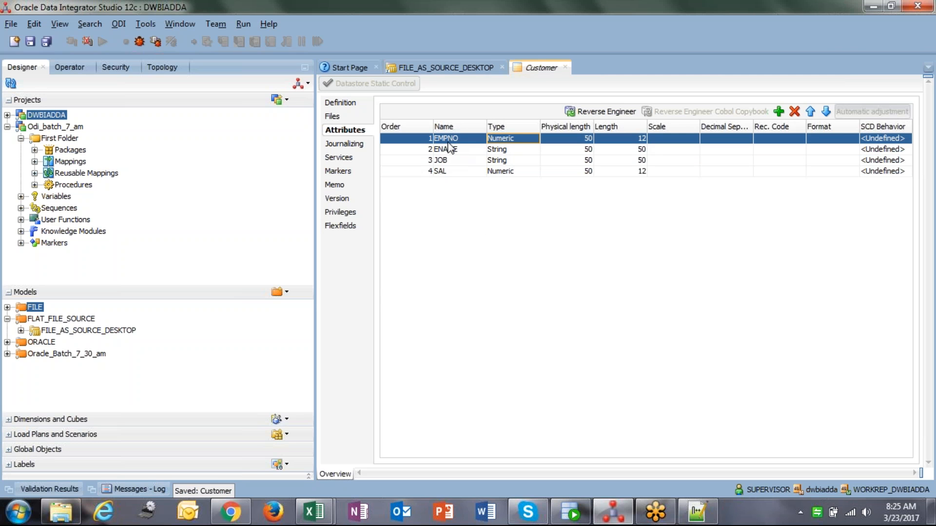
pyautogui.click(463, 149)
pyautogui.click(459, 160)
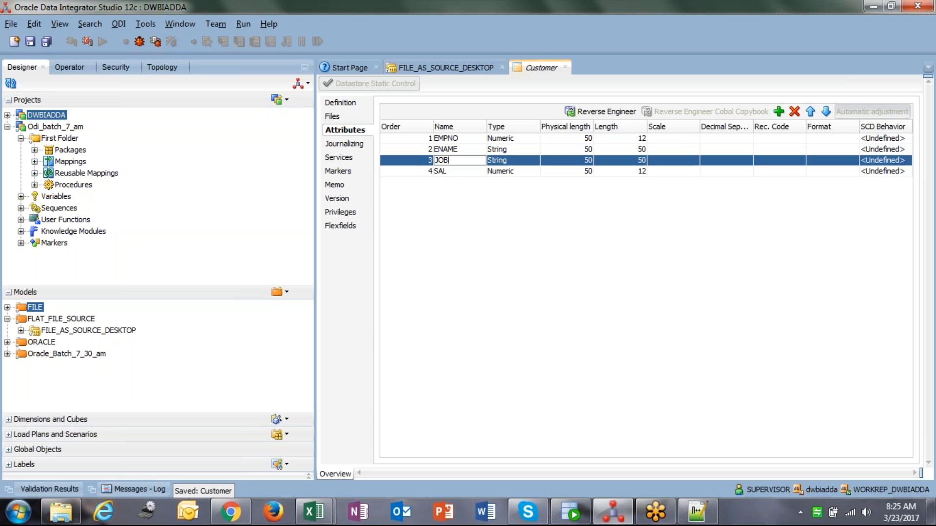
# Save the Customer datastore and open View Data for the Customer datastore
pyautogui.click(478, 171)
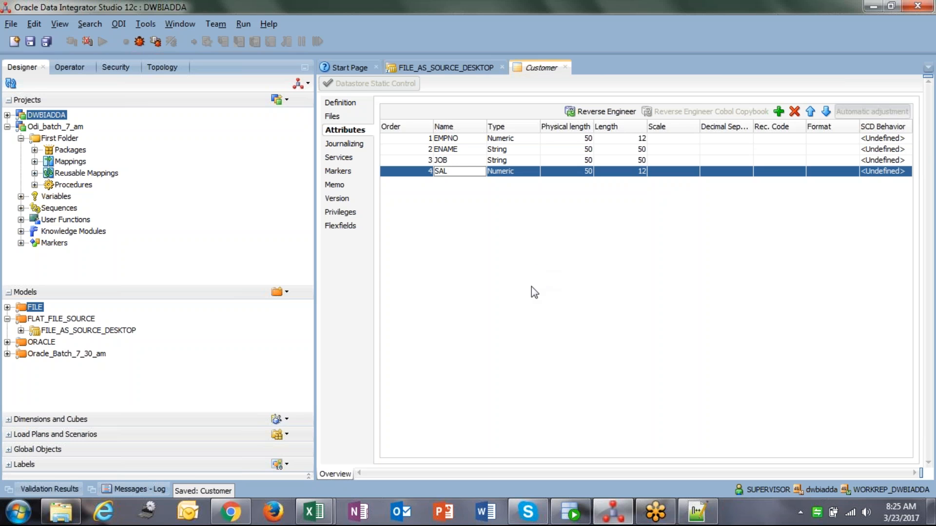
pyautogui.click(29, 42)
pyautogui.click(21, 331)
pyautogui.click(84, 378)
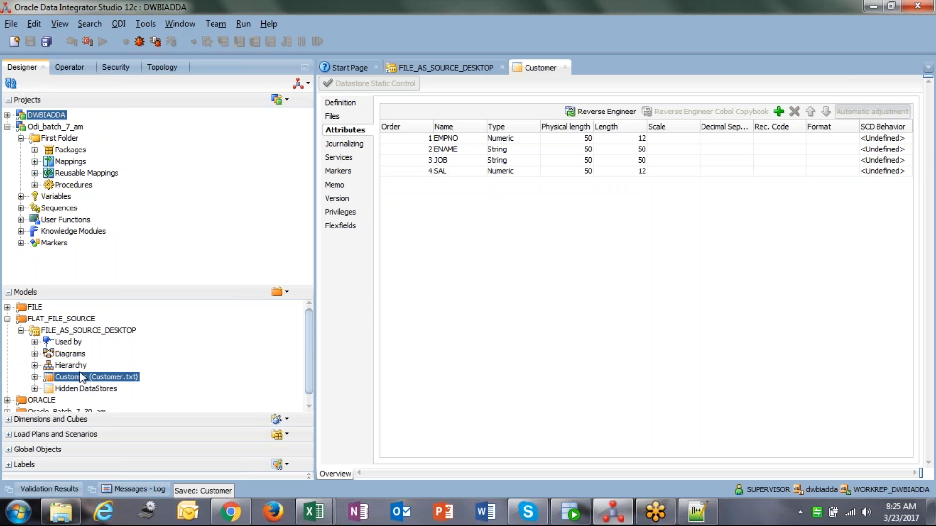
pyautogui.rightClick(123, 384)
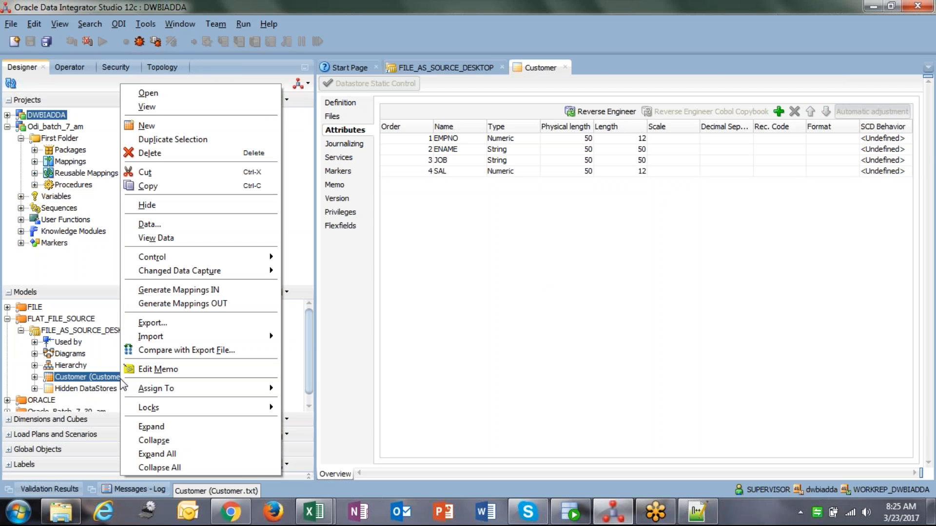
pyautogui.click(163, 240)
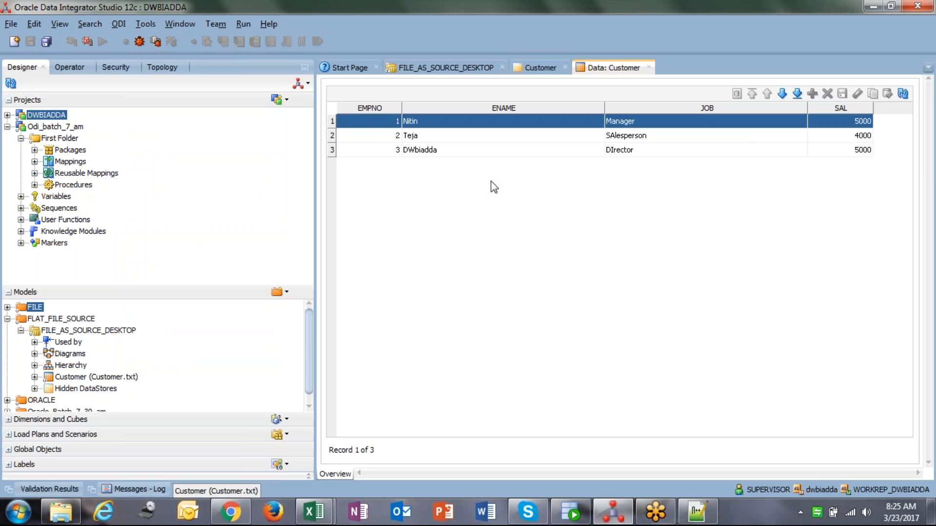
# Examine the rows and values of the Customer data view, then close it
pyautogui.click(383, 125)
pyautogui.click(381, 137)
pyautogui.click(381, 148)
pyautogui.click(410, 124)
pyautogui.click(418, 136)
pyautogui.click(418, 124)
pyautogui.click(425, 139)
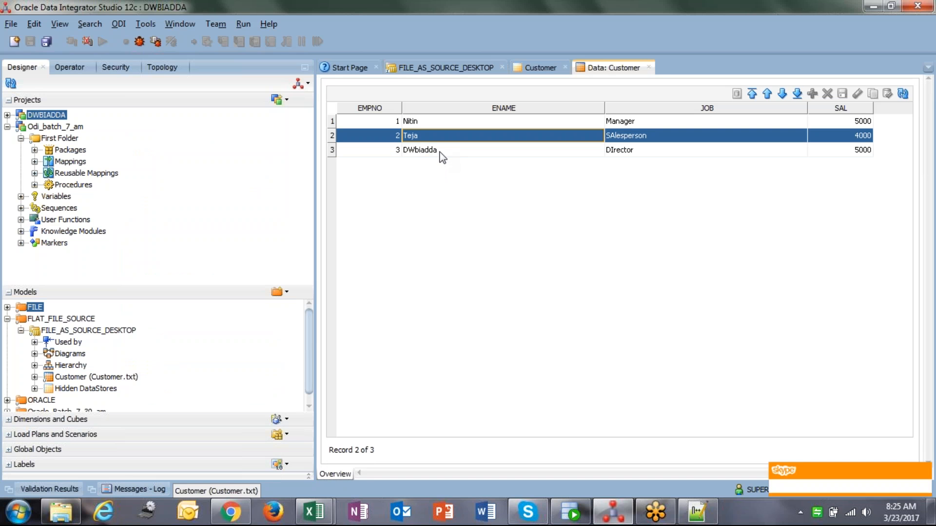
pyautogui.click(440, 151)
pyautogui.click(671, 125)
pyautogui.click(672, 137)
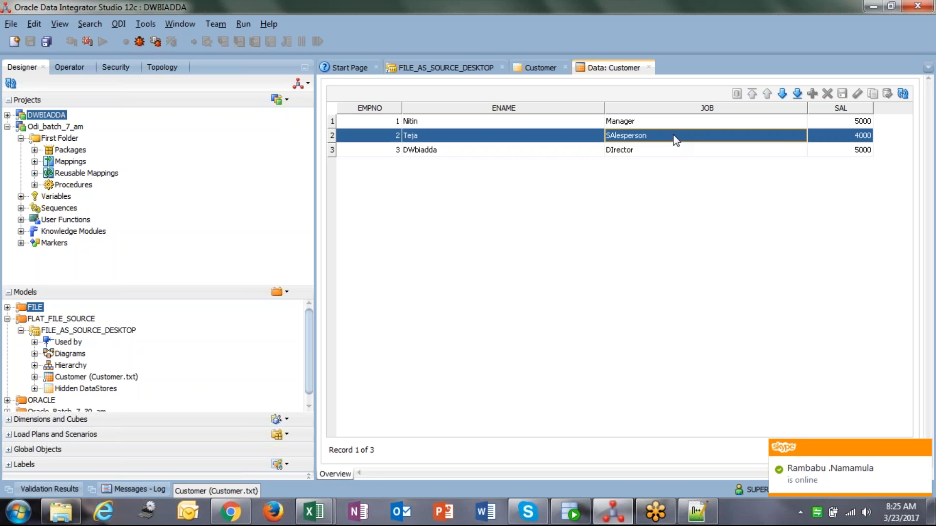
pyautogui.click(839, 122)
pyautogui.click(842, 141)
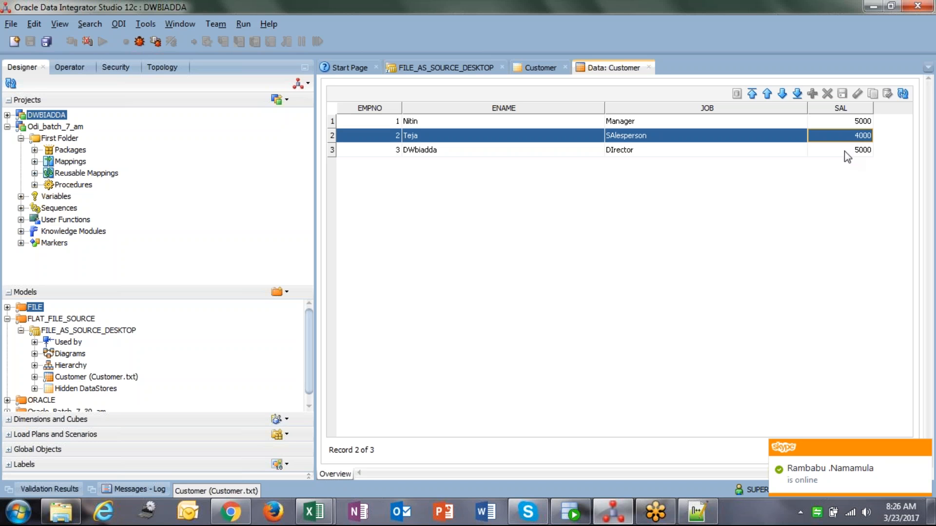
pyautogui.click(843, 152)
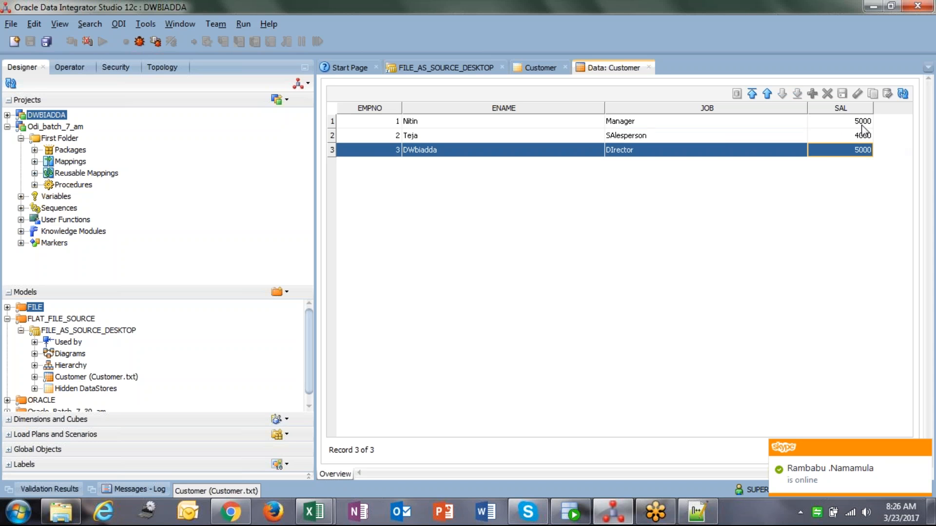
pyautogui.click(380, 122)
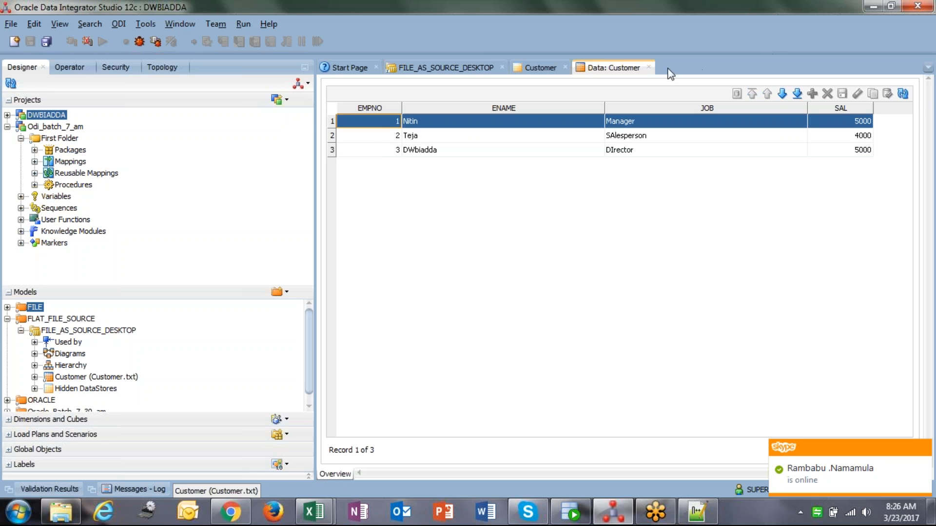
pyautogui.click(648, 67)
# Open the Customer datastore's Data editor and close it again
pyautogui.rightClick(129, 379)
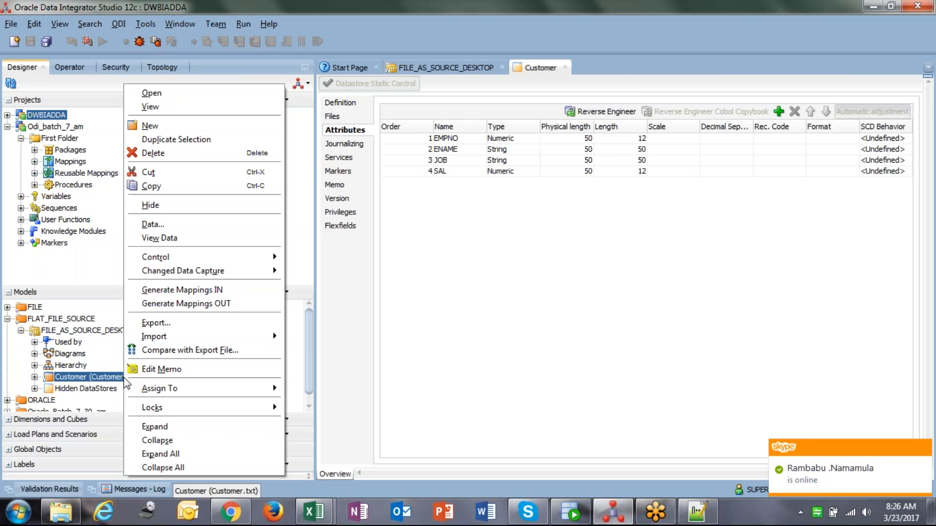
pyautogui.click(181, 225)
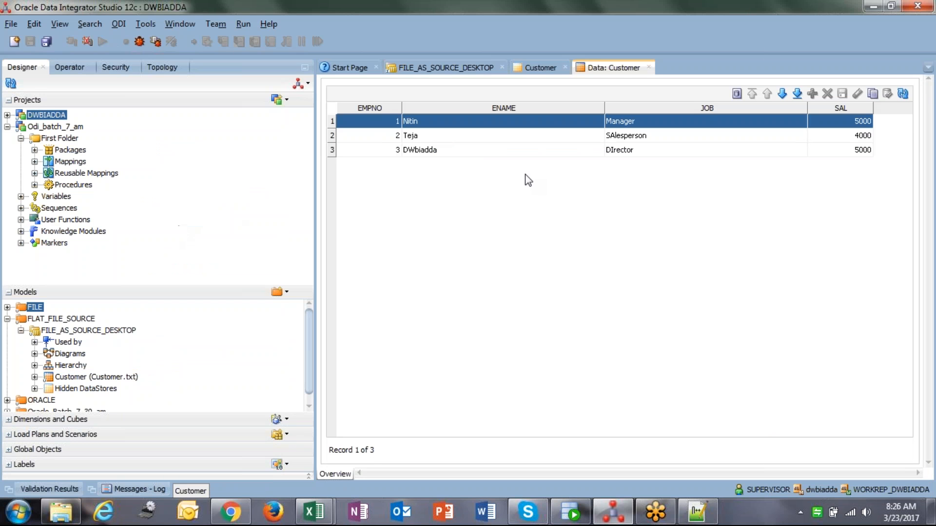
pyautogui.click(648, 67)
# Close the Customer and FILE_AS_SOURCE_DESKTOP editors
pyautogui.click(89, 376)
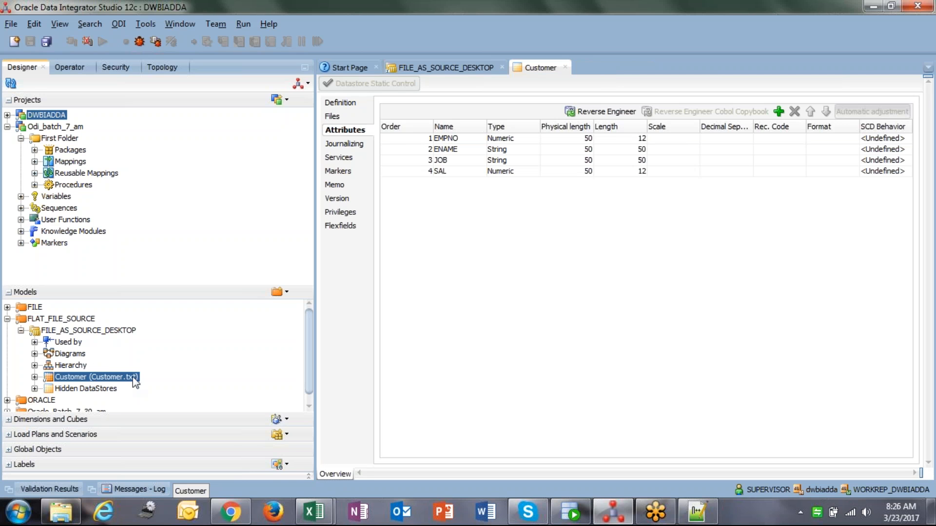
pyautogui.click(566, 68)
pyautogui.click(501, 67)
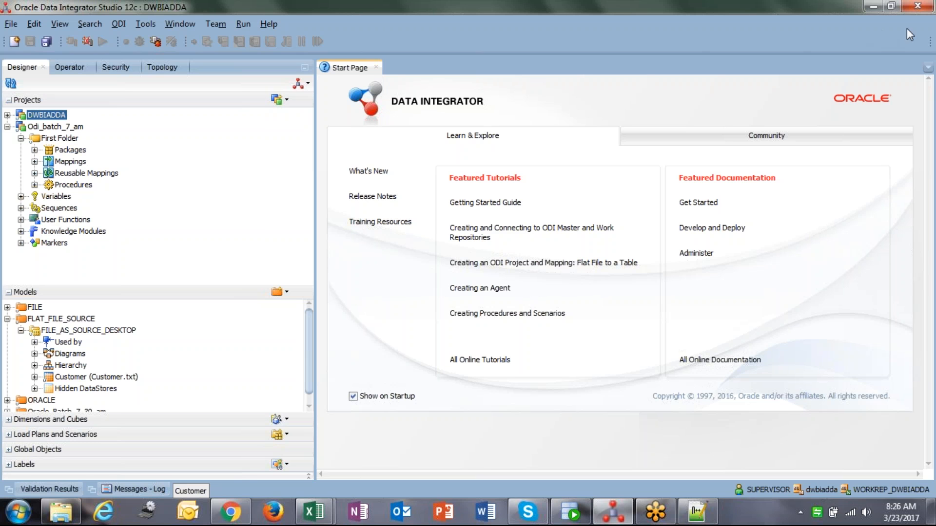
# Create a new mapping in First Folder named m_file_customer_employee, with the same text as its description
pyautogui.click(65, 140)
pyautogui.rightClick(65, 140)
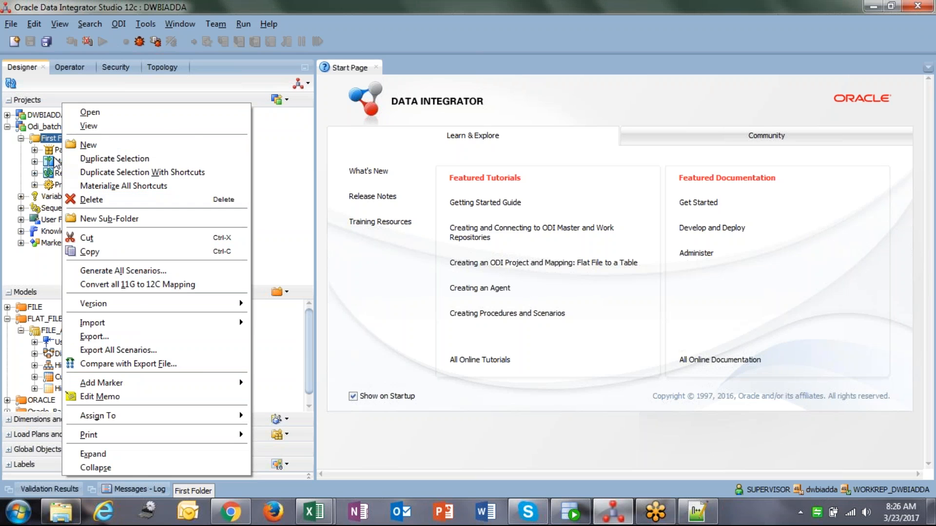
pyautogui.click(58, 165)
pyautogui.rightClick(58, 163)
pyautogui.click(92, 169)
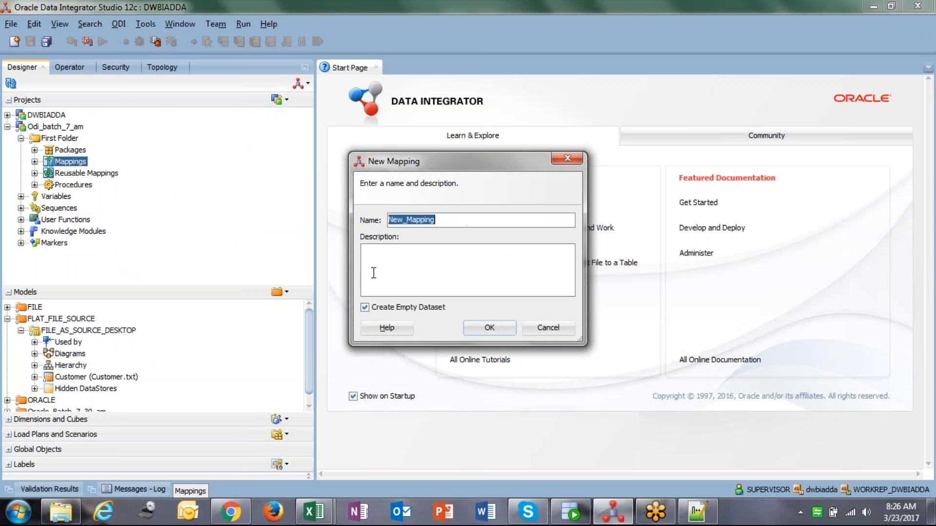
pyautogui.write('m_file_employee')
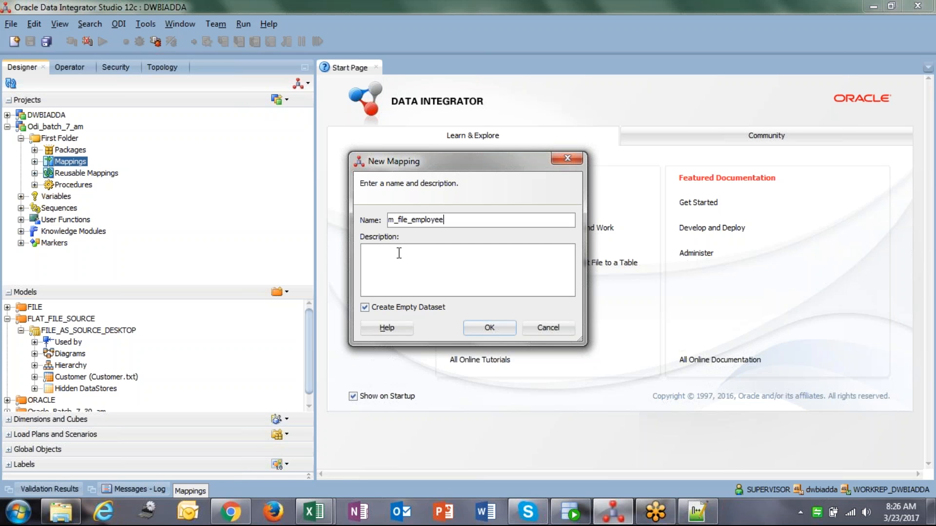
pyautogui.press('Left')
pyautogui.press('Left')
pyautogui.press('Left')
pyautogui.press('Left')
pyautogui.write('_customer')
pyautogui.hotkey('ctrl', 'a')
pyautogui.click(458, 263)
pyautogui.write('m_file_customer_employee')
pyautogui.click(494, 330)
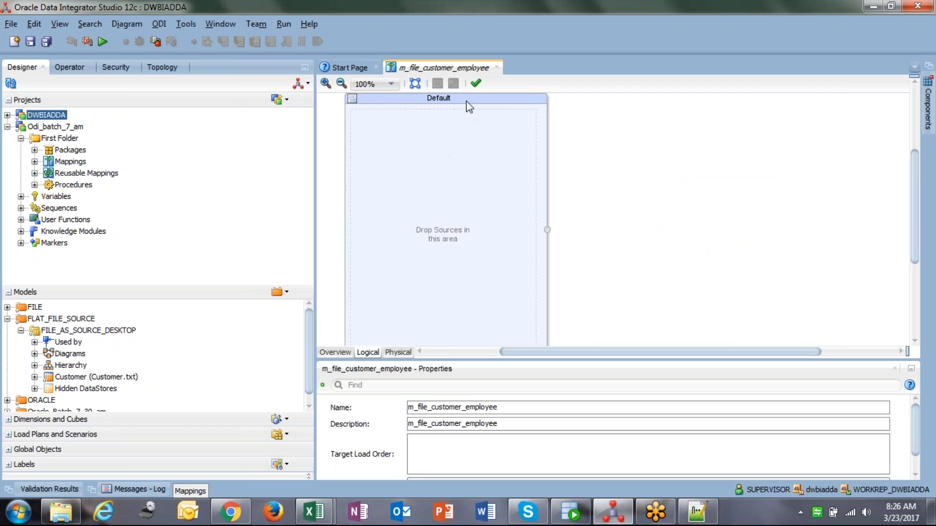
# Delete the empty Default dataset from the mapping canvas
pyautogui.click(470, 98)
pyautogui.press('Delete')
pyautogui.click(527, 285)
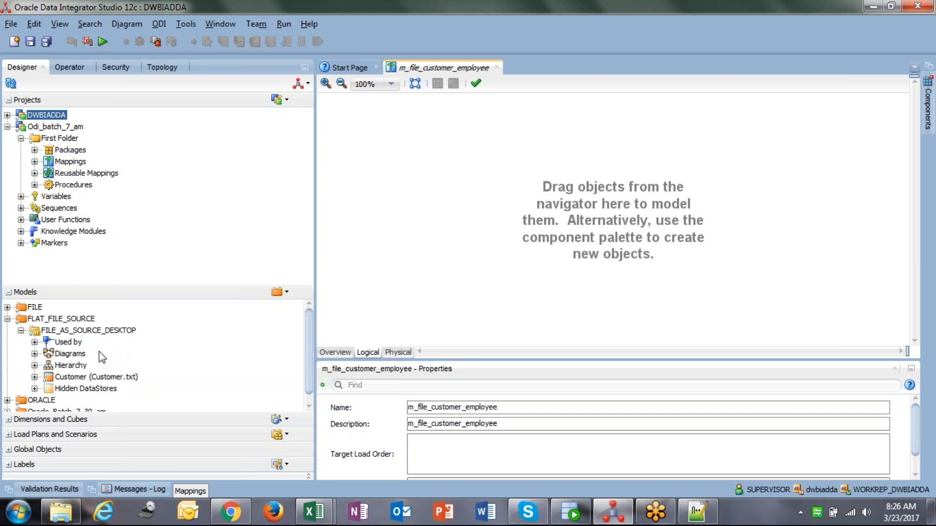
# Add the Customer datastore as source and the ODI_TARGET EMPLOYEE datastore as target on the mapping canvas
pyautogui.moveTo(77, 378); pyautogui.dragTo(367, 134)
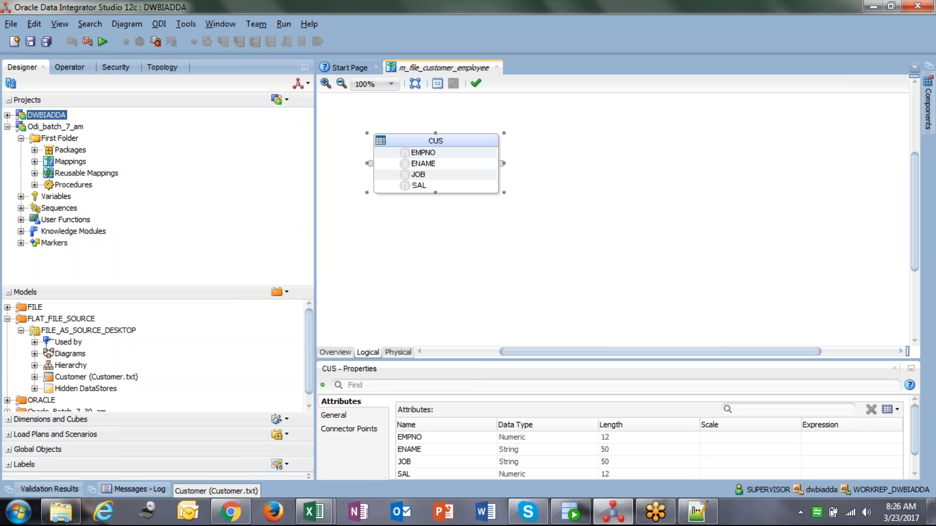
pyautogui.click(7, 319)
pyautogui.click(7, 330)
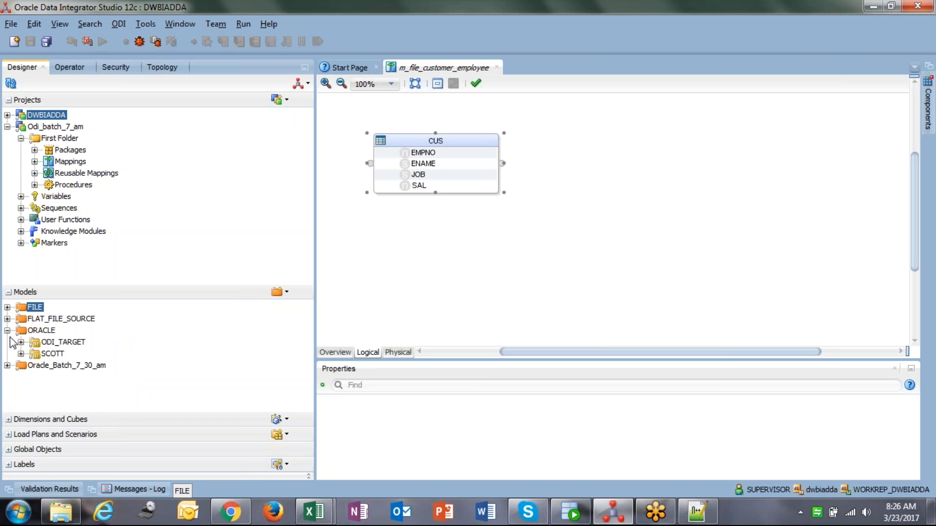
pyautogui.click(21, 343)
pyautogui.moveTo(57, 392); pyautogui.dragTo(707, 146)
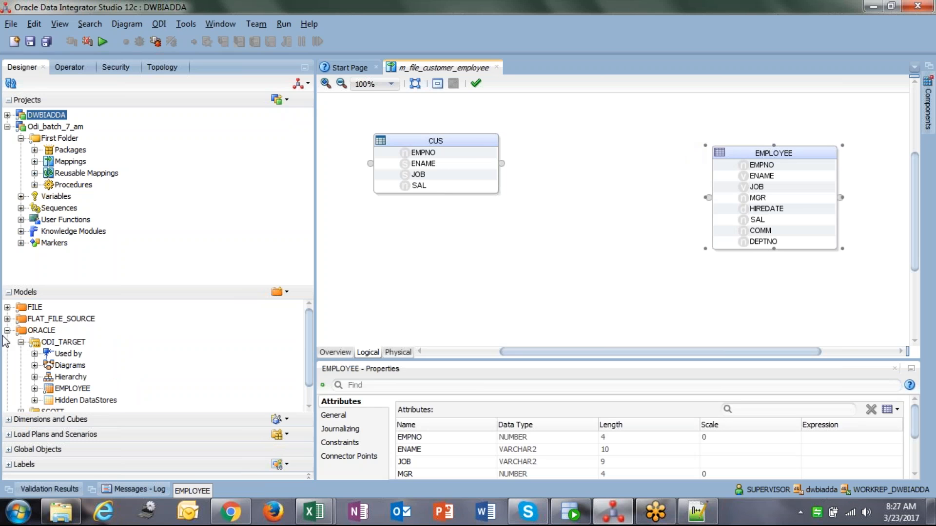
pyautogui.click(7, 330)
# Connect the CUS source to the EMPLOYEE target by mapping EMPNO to EMPNO
pyautogui.click(355, 189)
pyautogui.click(476, 146)
pyautogui.moveTo(422, 153); pyautogui.dragTo(697, 184)
pyautogui.moveTo(418, 175); pyautogui.dragTo(621, 138)
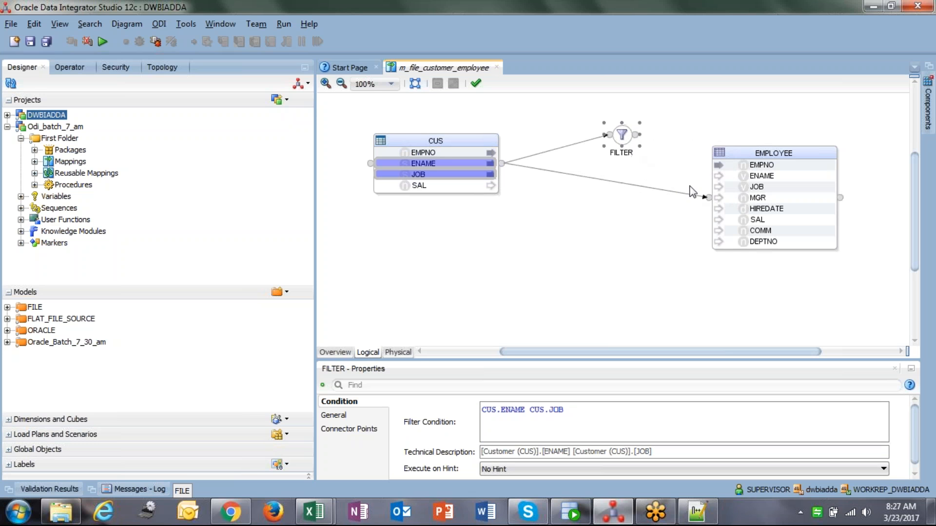
pyautogui.press('Delete')
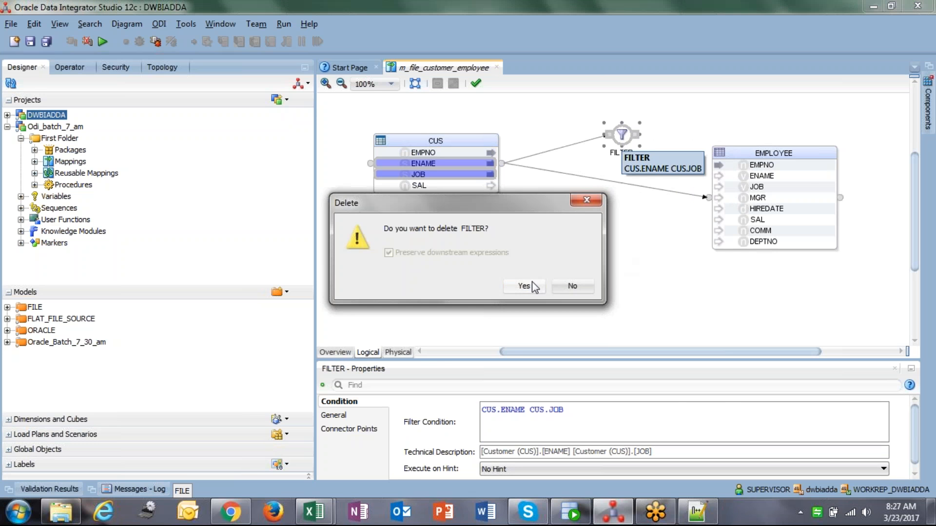
pyautogui.click(522, 283)
# Map CUS attributes ENAME, JOB and SAL onto the matching EMPLOYEE attributes
pyautogui.click(766, 199)
pyautogui.click(760, 187)
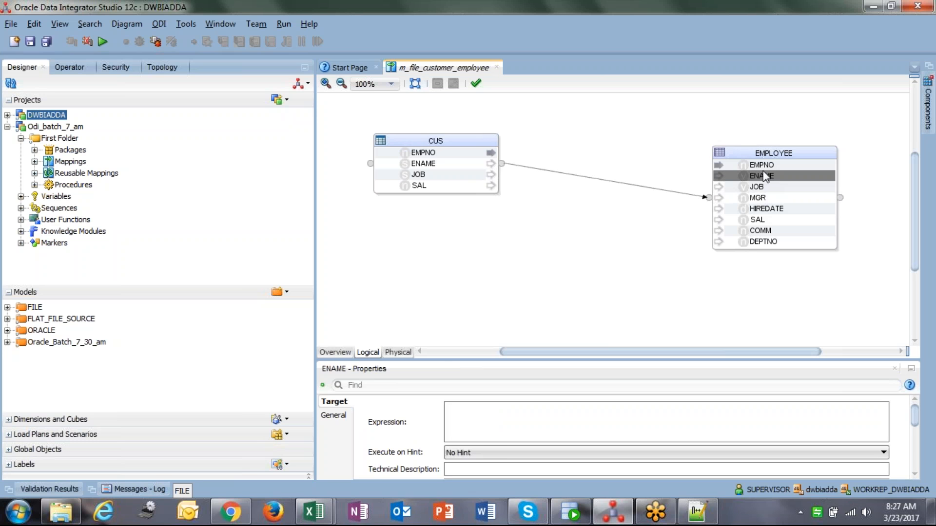
pyautogui.click(762, 166)
pyautogui.moveTo(423, 164); pyautogui.dragTo(744, 177)
pyautogui.moveTo(418, 174); pyautogui.dragTo(759, 188)
pyautogui.moveTo(415, 185); pyautogui.dragTo(716, 219)
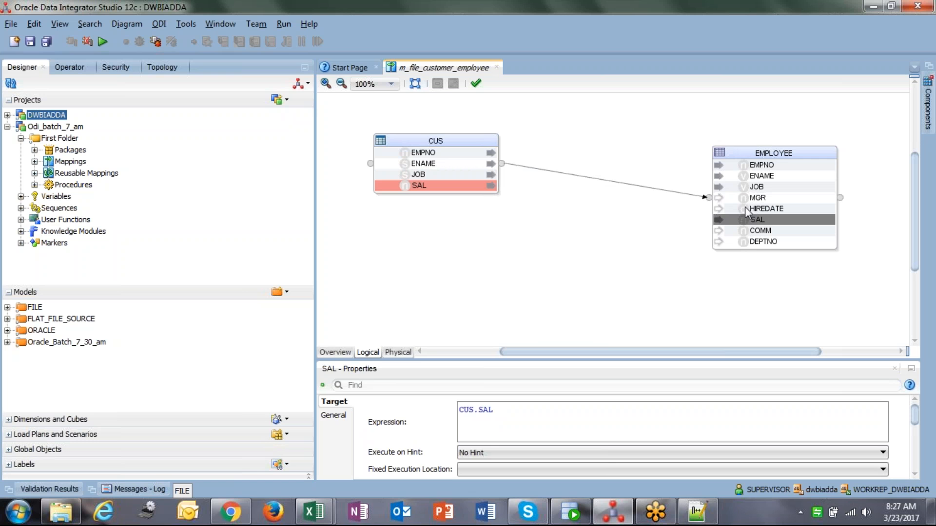
pyautogui.click(652, 202)
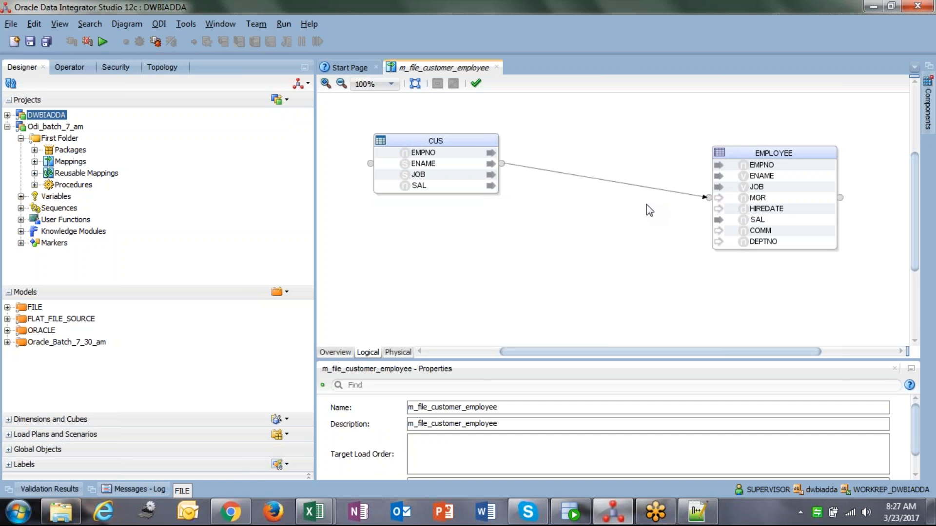
# Switch to the Book1 Excel workbook and enter FILE in D18 and ORACLE in E18
pyautogui.moveTo(323, 517)
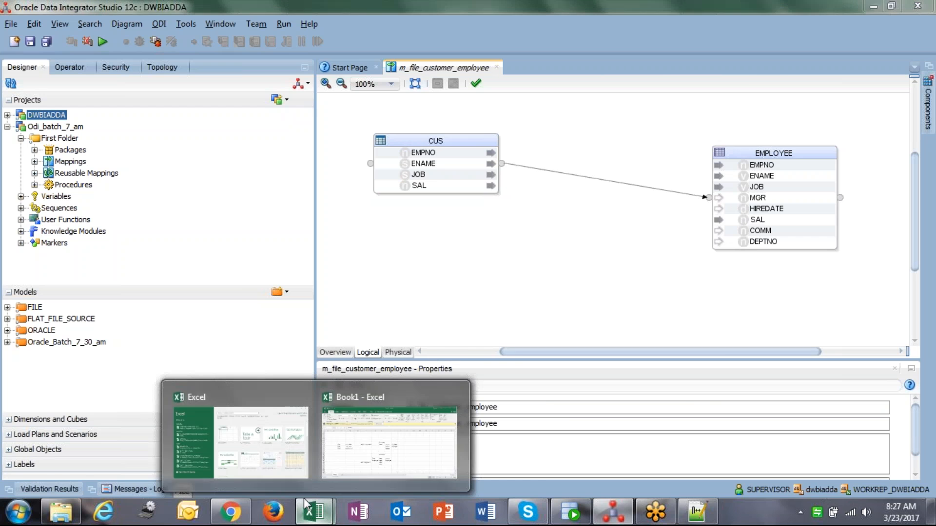
pyautogui.click(393, 444)
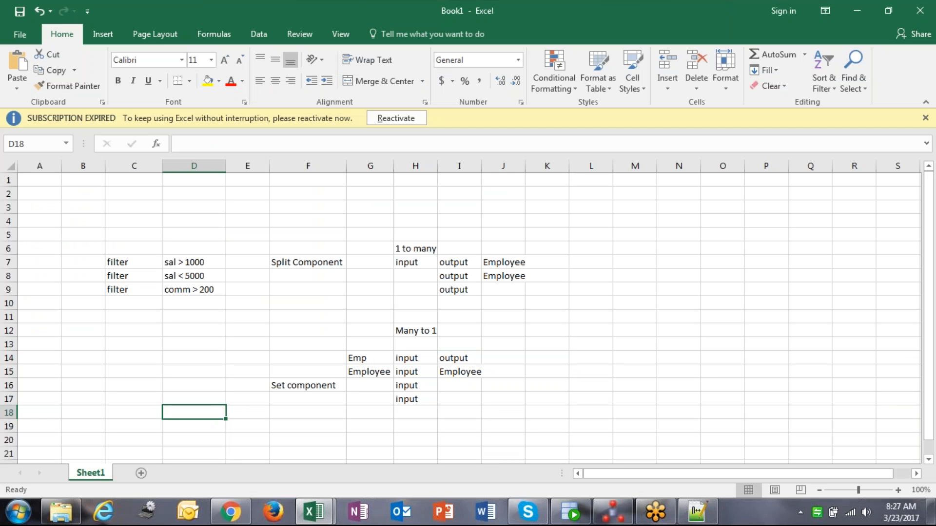
pyautogui.write('Fl')
pyautogui.press('Tab')
pyautogui.write('ORACLE')
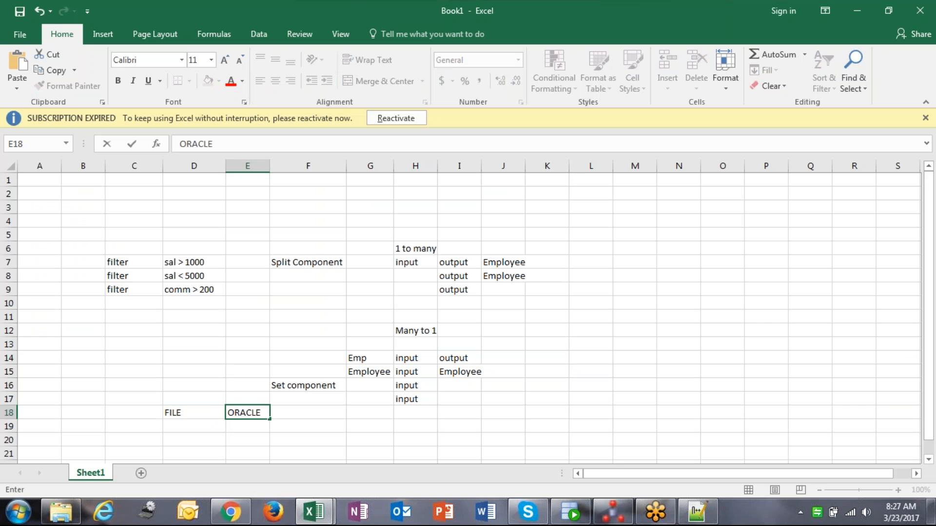
# Enter ORACLE in cell G18
pyautogui.press('Down')
pyautogui.press('Left')
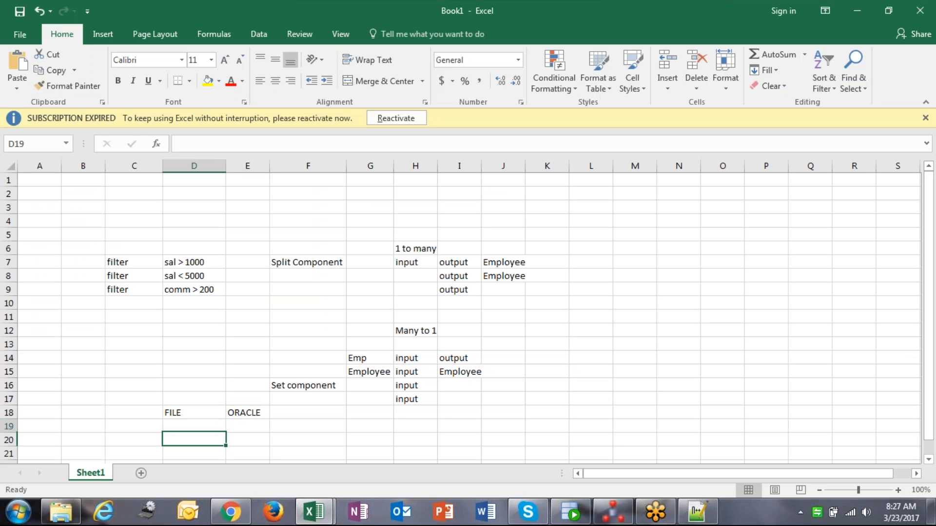
pyautogui.press('Up')
pyautogui.press('Right')
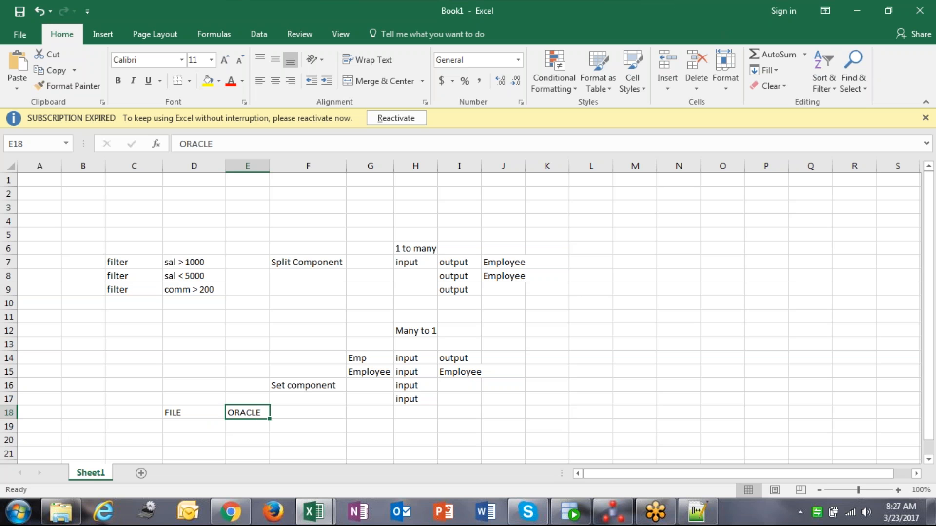
pyautogui.press('Right')
pyautogui.press('Right')
pyautogui.write('ORACLE')
pyautogui.press('Return')
pyautogui.press('Left')
pyautogui.press('Left')
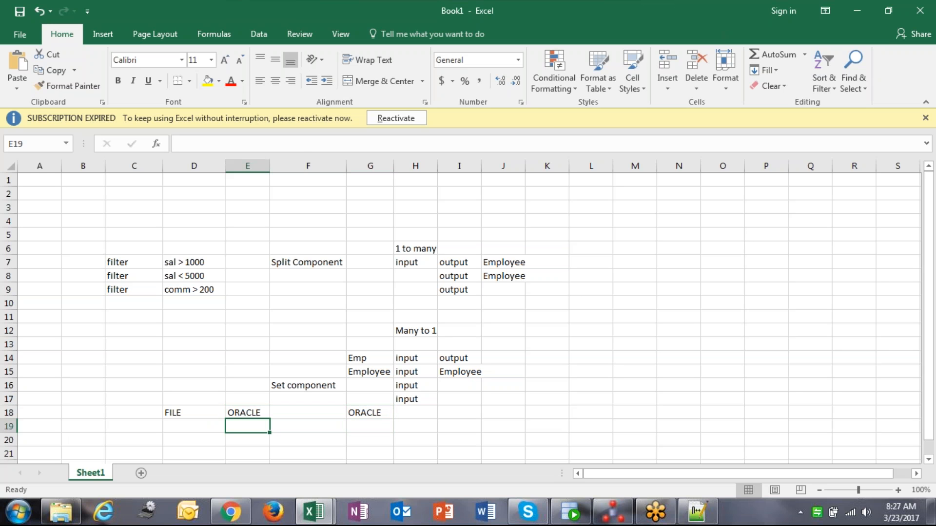
pyautogui.scroll(-4, 217, 421)
pyautogui.click(212, 264)
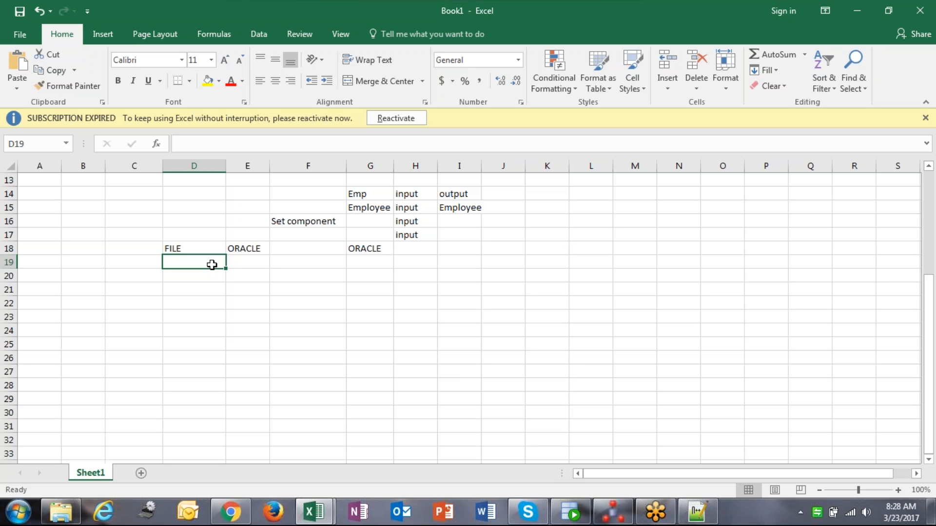
pyautogui.click(246, 248)
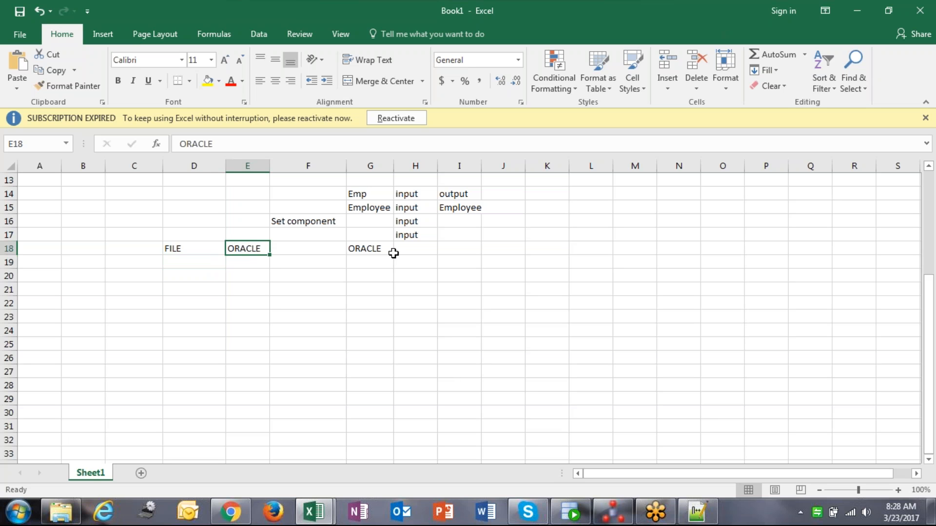
pyautogui.keyDown('shift'); pyautogui.click(392, 252); pyautogui.keyUp('shift')
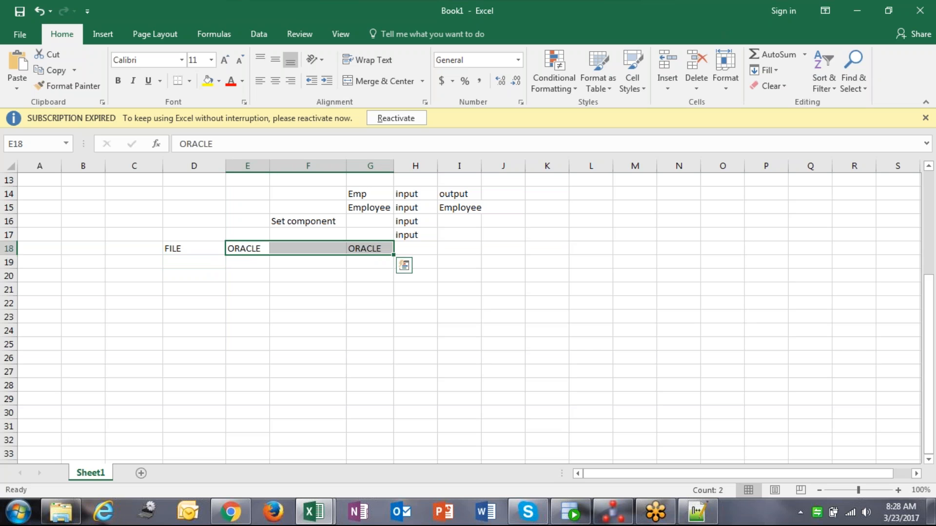
# Return to ODI and examine the loading knowledge module choices for the CUS_AP node in the physical design
pyautogui.click(615, 512)
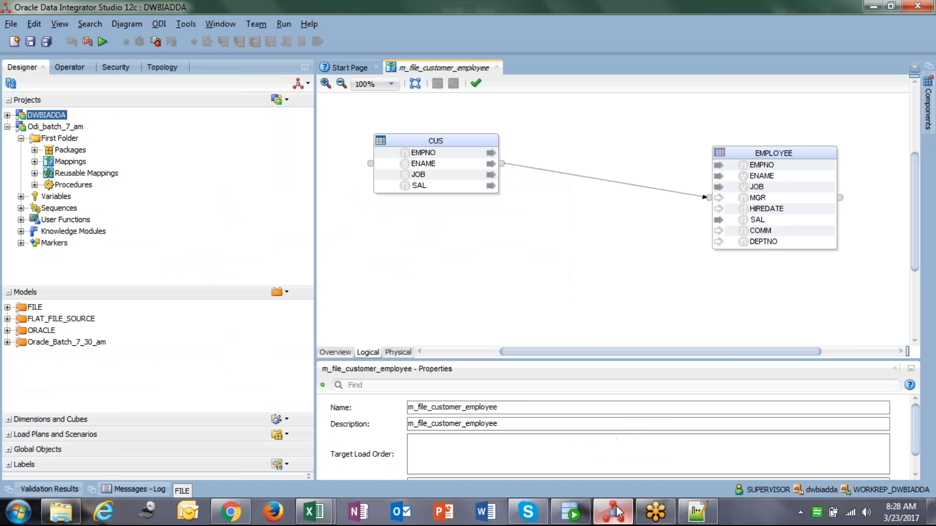
pyautogui.click(398, 353)
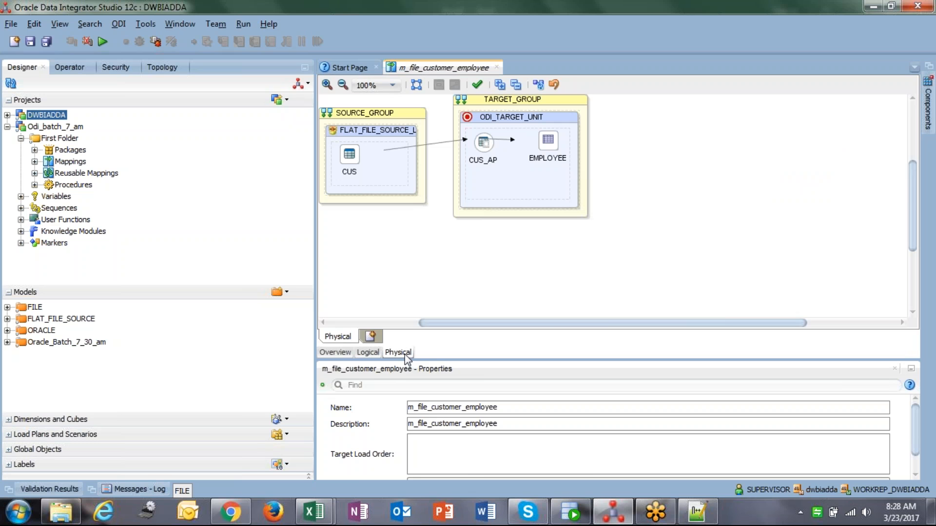
pyautogui.click(484, 152)
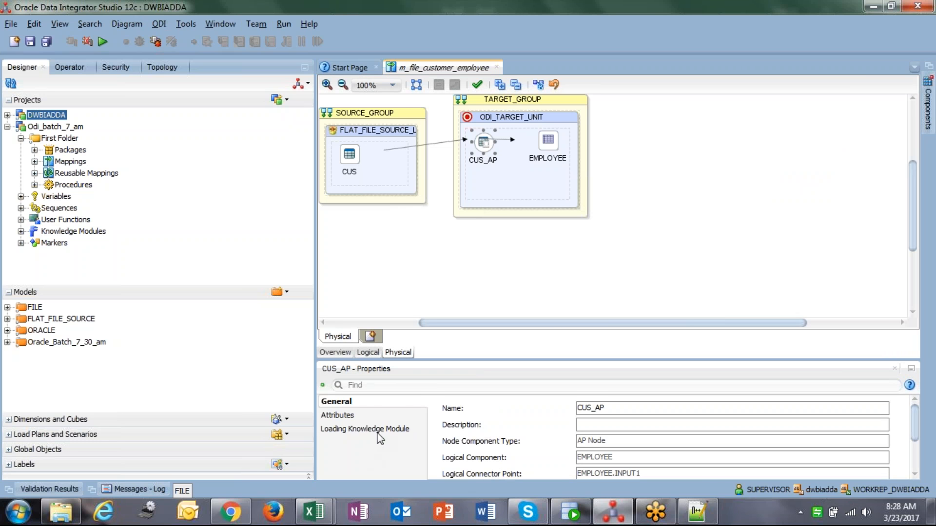
pyautogui.click(377, 431)
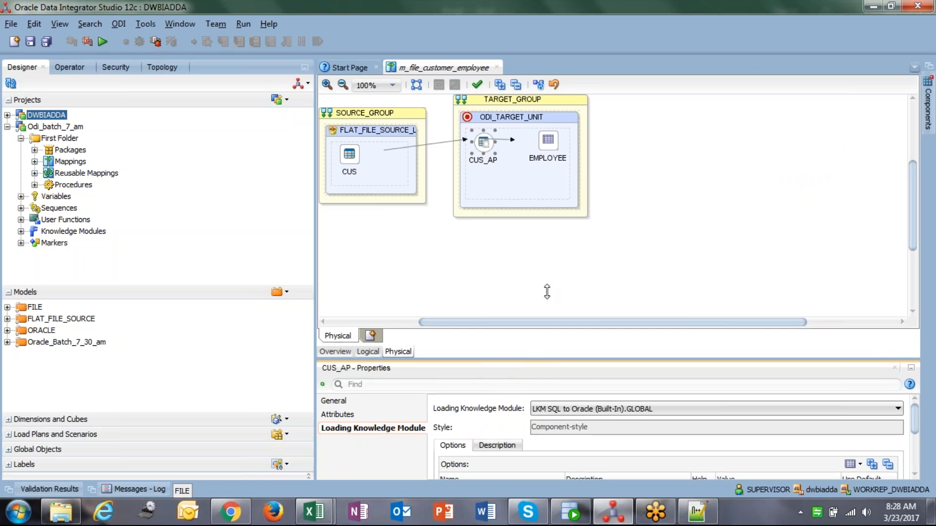
pyautogui.moveTo(546, 291); pyautogui.dragTo(549, 277)
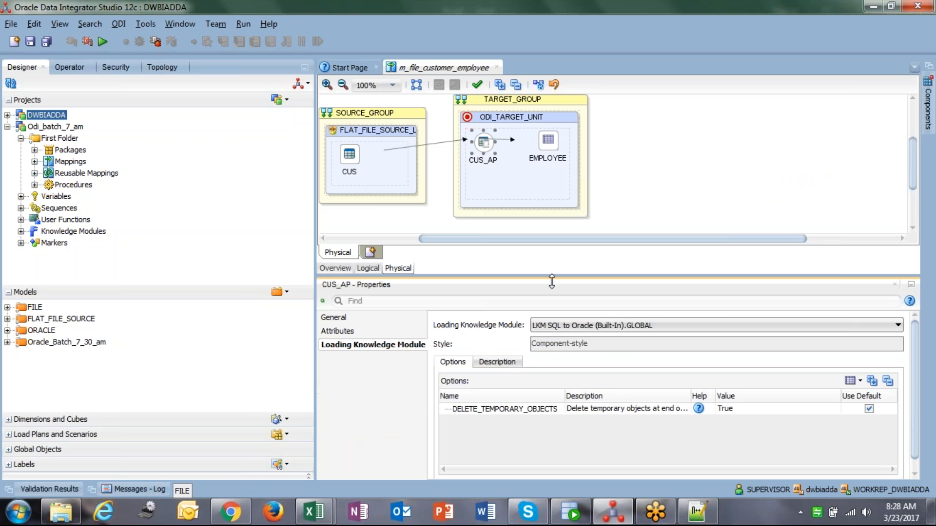
pyautogui.click(568, 328)
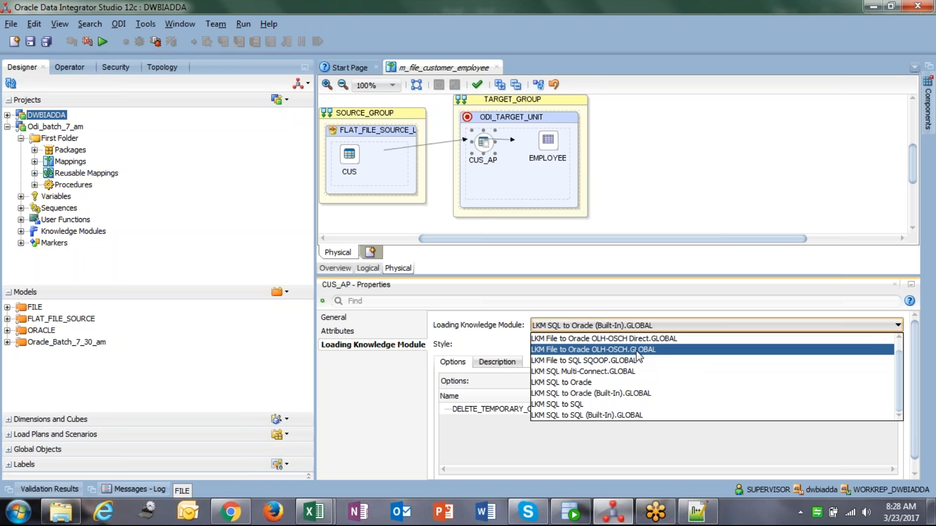
pyautogui.click(615, 213)
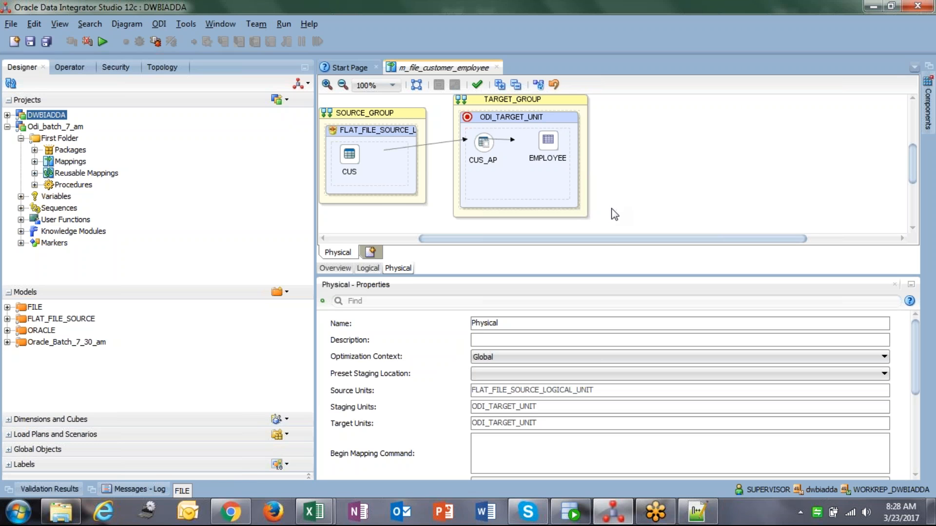
# Import the LKM File to Oracle (SQLLDR) and LKM File to SQL loading knowledge modules into the project
pyautogui.click(21, 231)
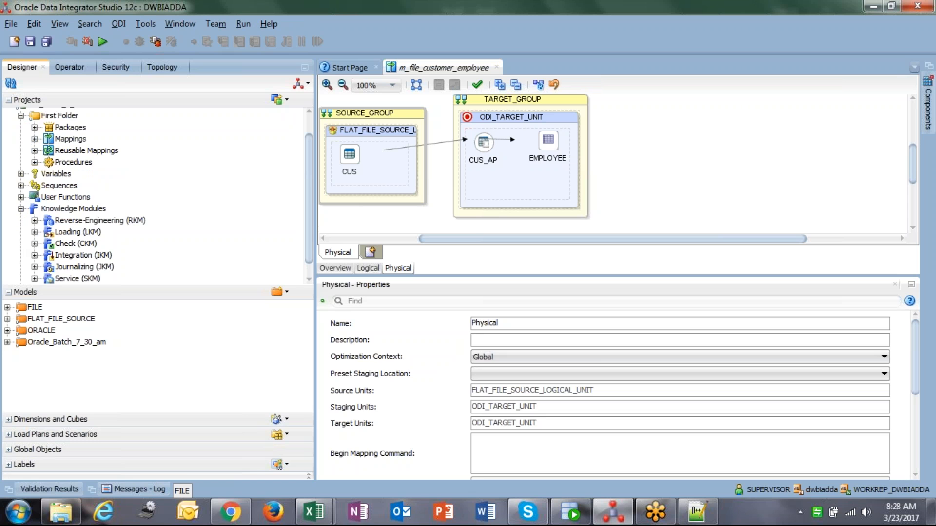
pyautogui.moveTo(38, 285); pyautogui.dragTo(39, 345)
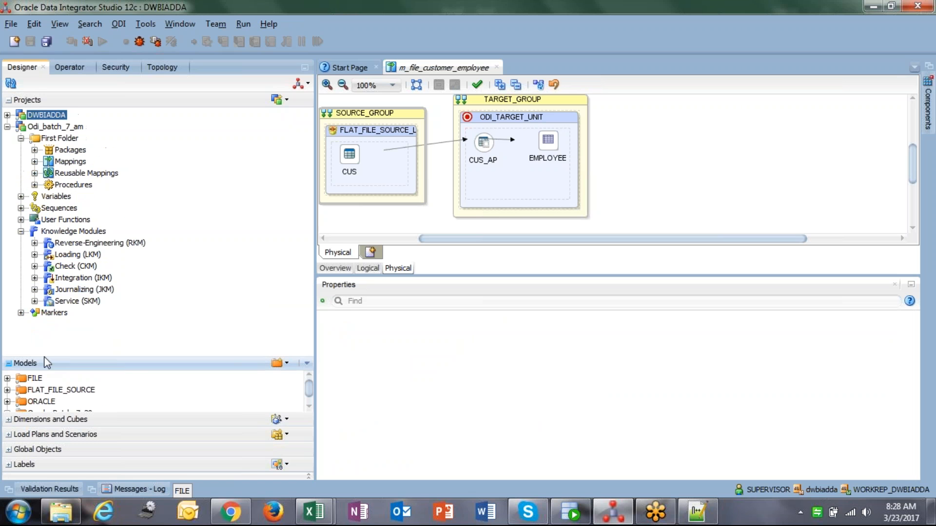
pyautogui.rightClick(87, 256)
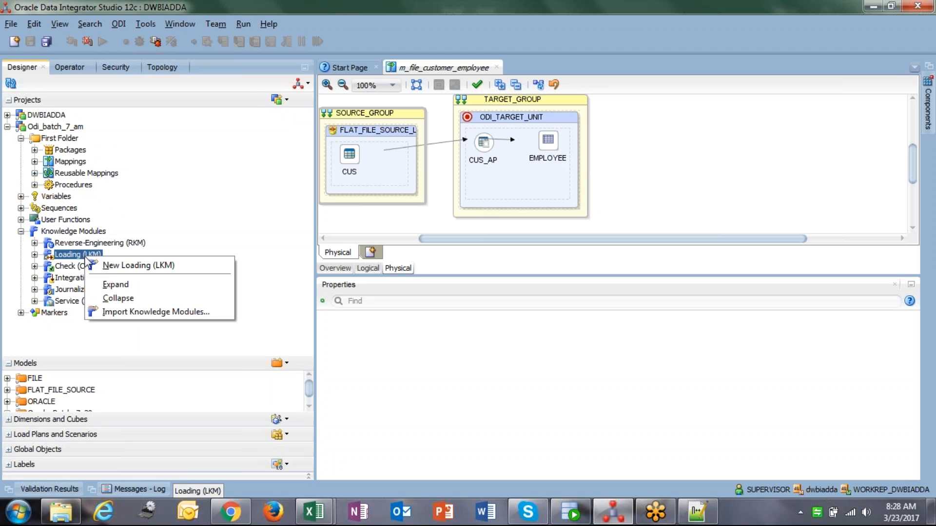
pyautogui.click(176, 312)
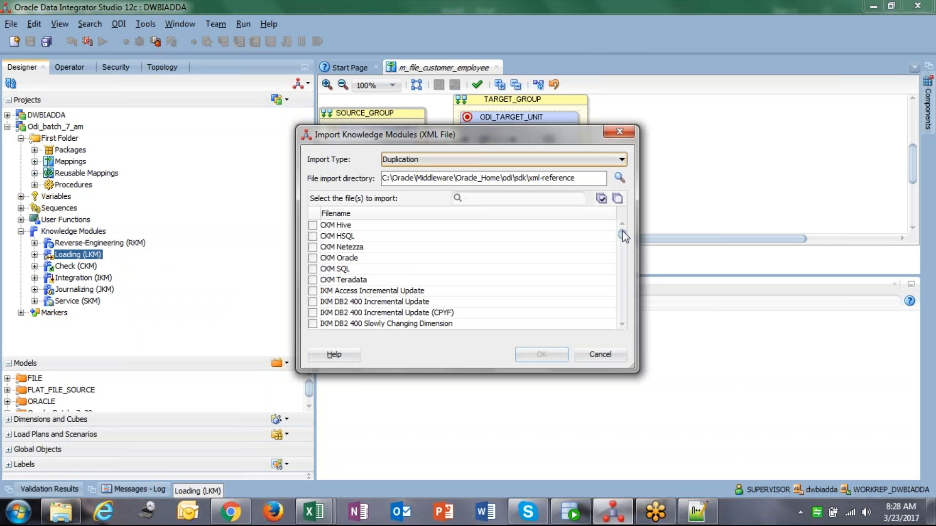
pyautogui.moveTo(624, 228); pyautogui.dragTo(620, 279)
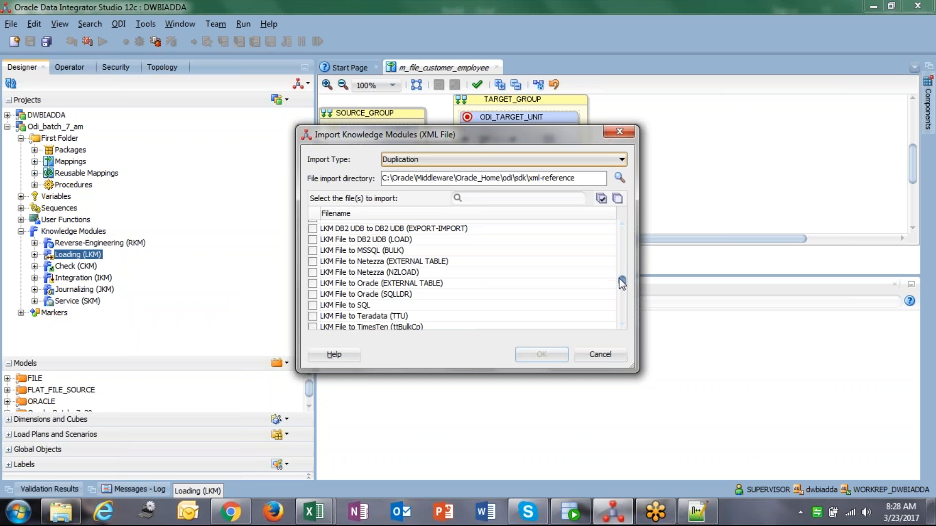
pyautogui.click(312, 305)
pyautogui.click(312, 294)
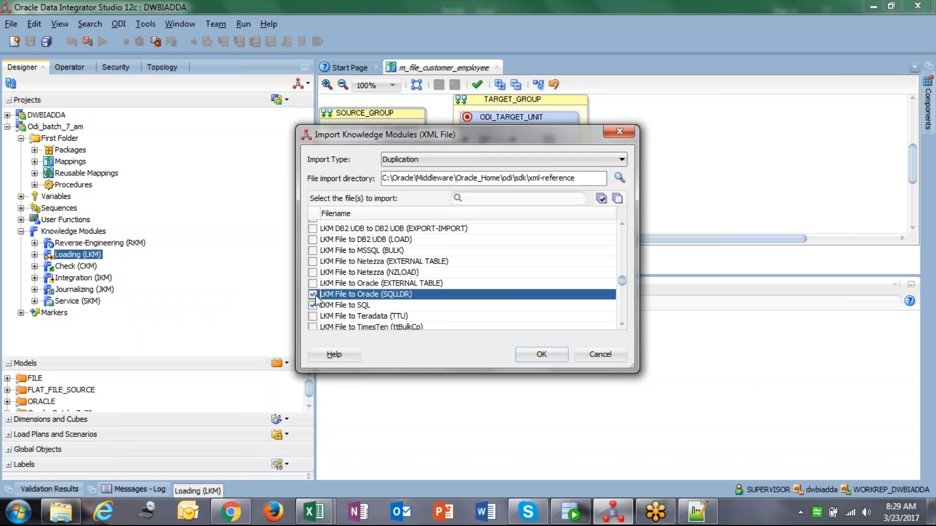
pyautogui.scroll(-1, 315, 297)
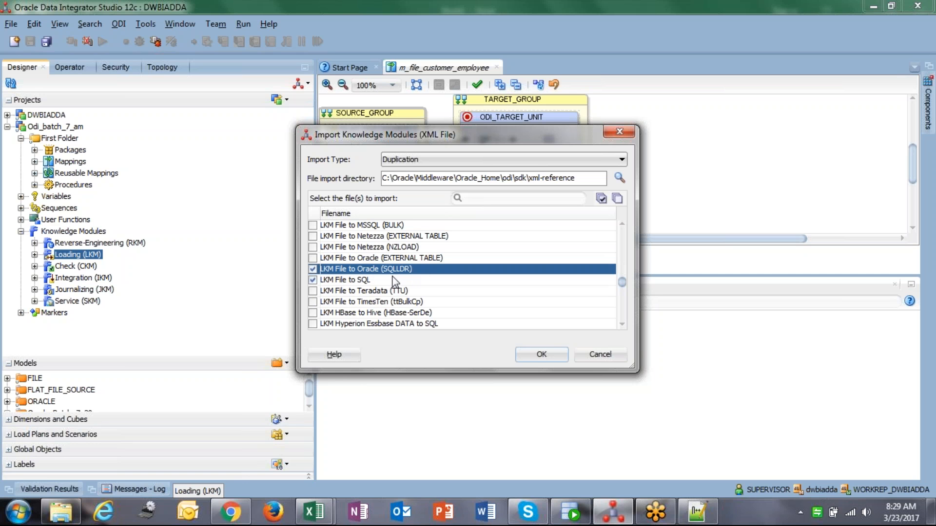
pyautogui.click(534, 356)
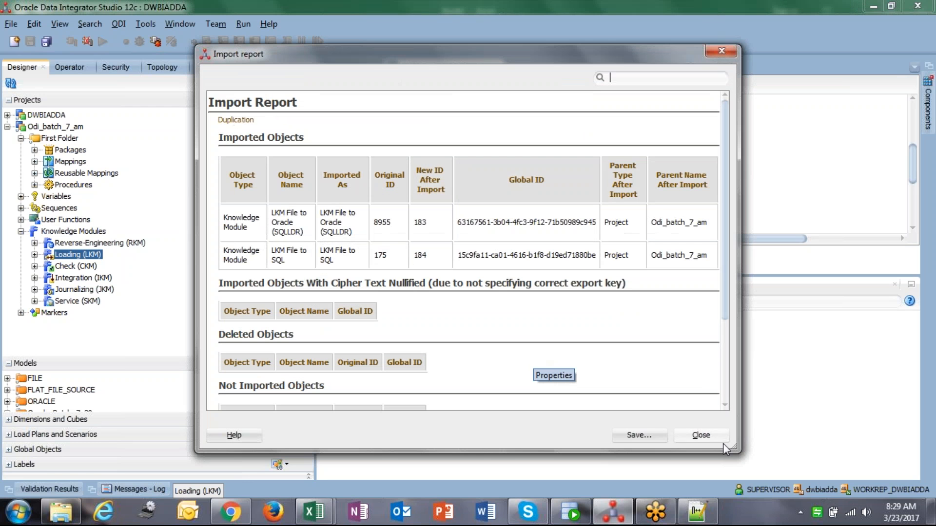
pyautogui.click(700, 435)
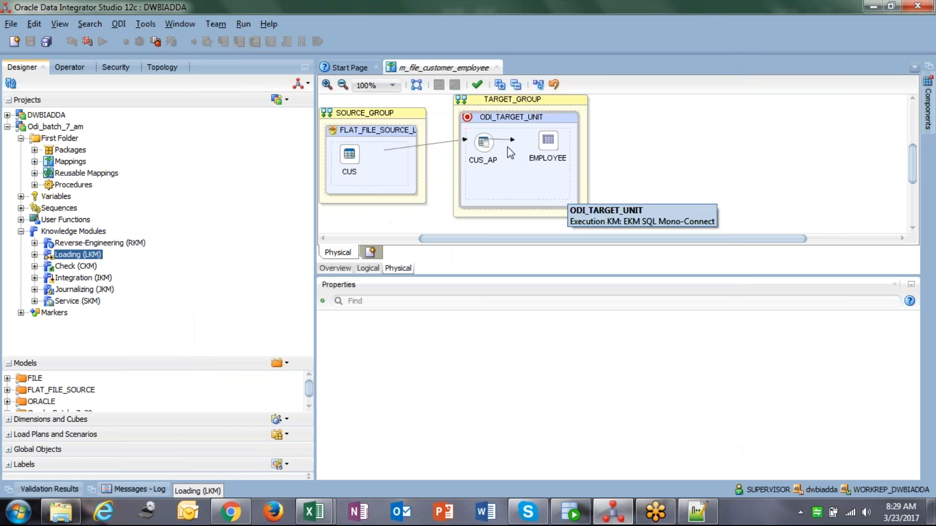
# Set the CUS_AP node's loading knowledge module to LKM File to SQL
pyautogui.click(484, 146)
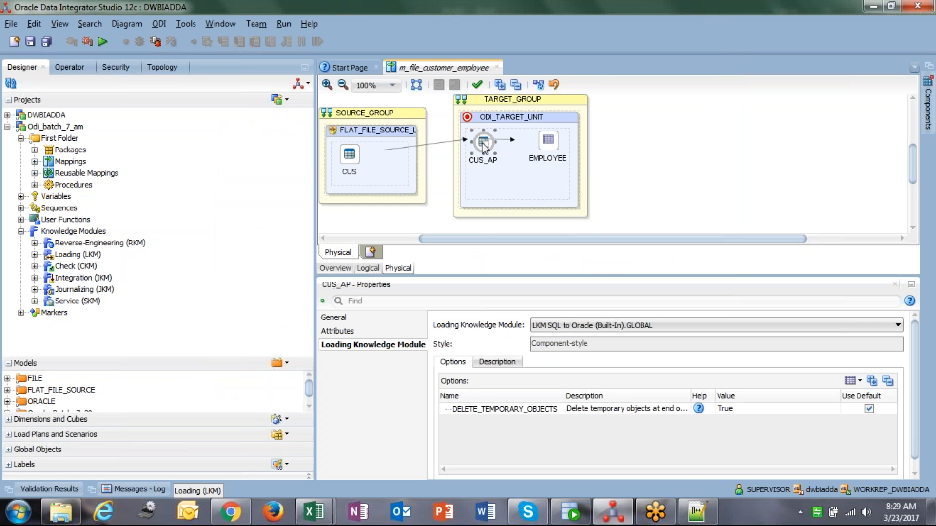
pyautogui.click(581, 325)
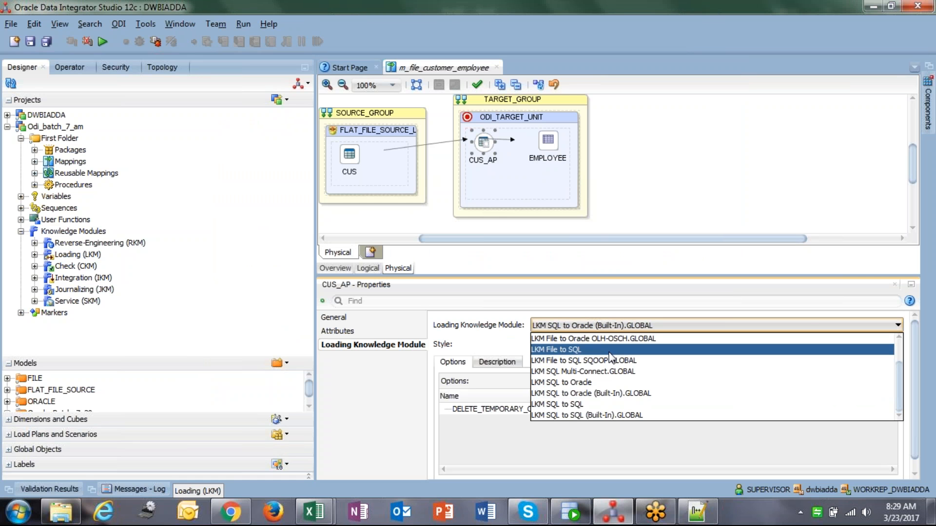
pyautogui.click(579, 349)
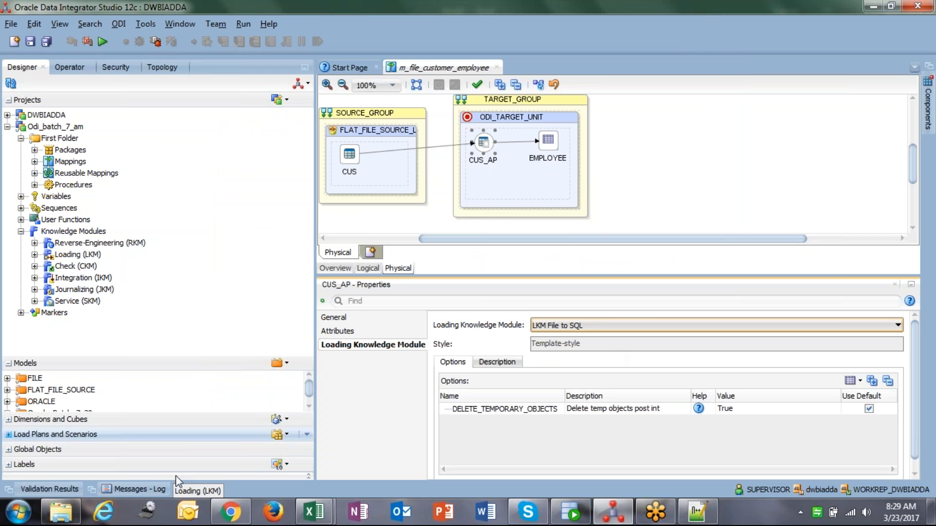
# Set the EMPLOYEE target's TRUNCATE_TARGET_TABLE integration option to True and save the mapping
pyautogui.click(548, 141)
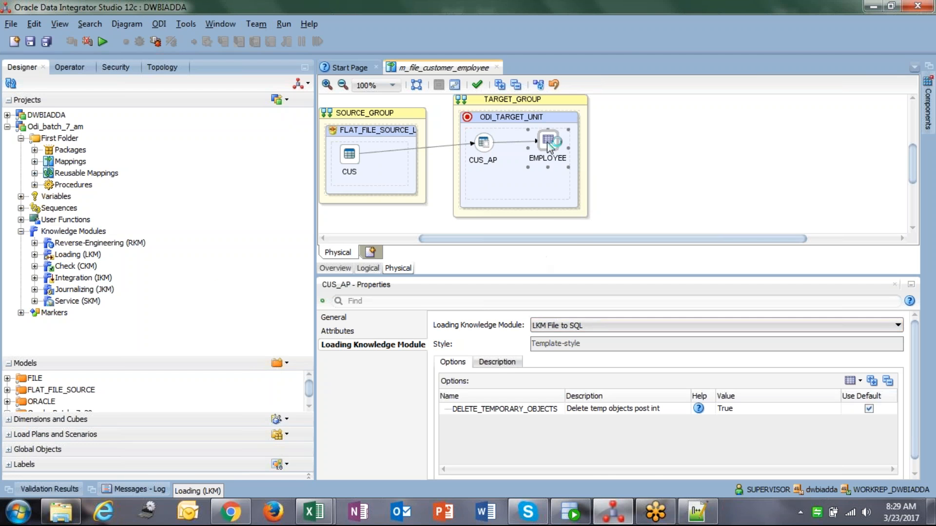
pyautogui.click(351, 345)
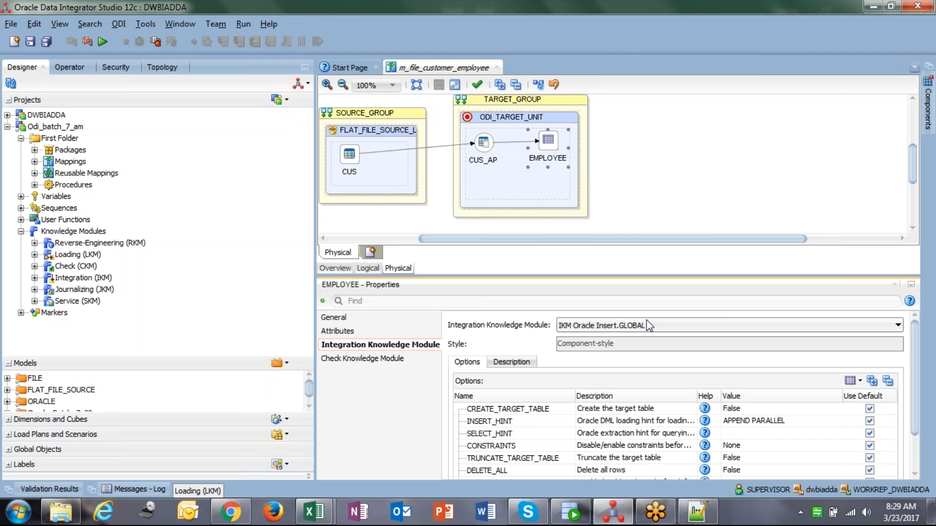
pyautogui.moveTo(731, 279); pyautogui.dragTo(731, 233)
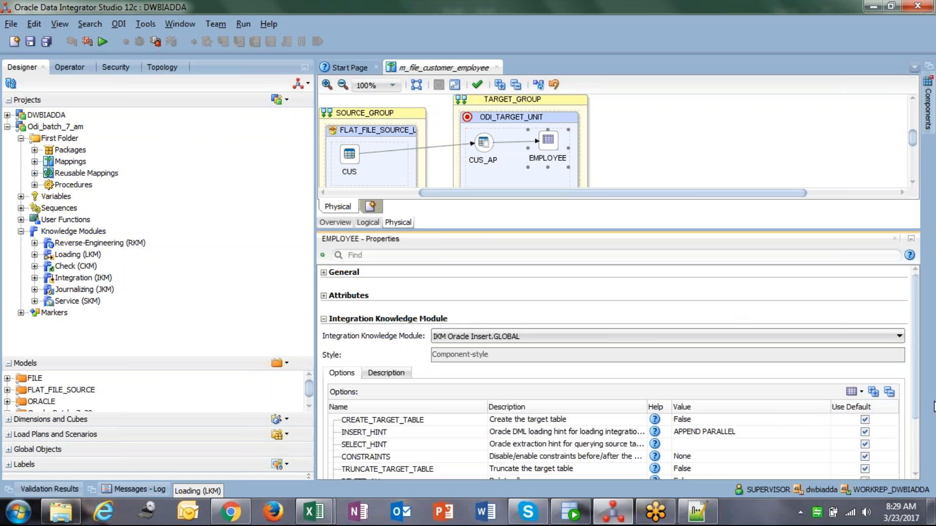
pyautogui.scroll(-3, 913, 434)
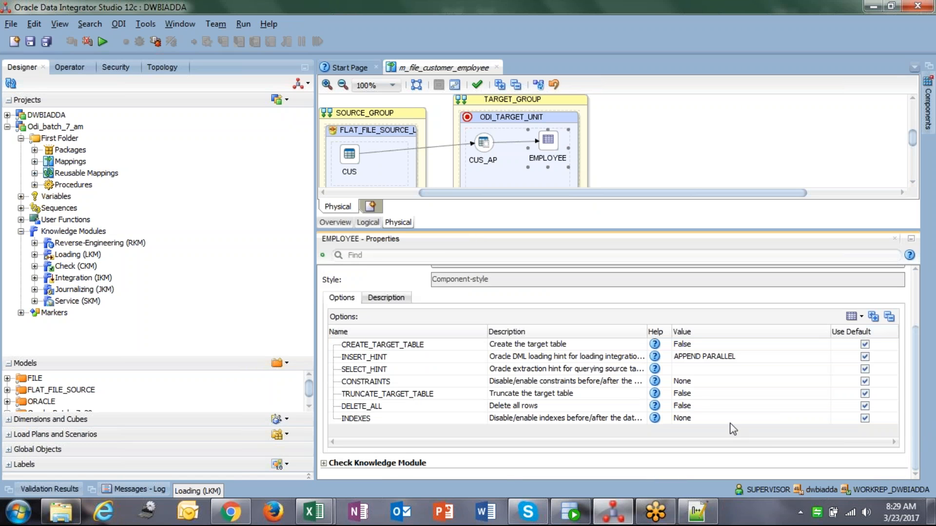
pyautogui.click(681, 397)
pyautogui.click(683, 394)
pyautogui.click(683, 404)
pyautogui.click(30, 41)
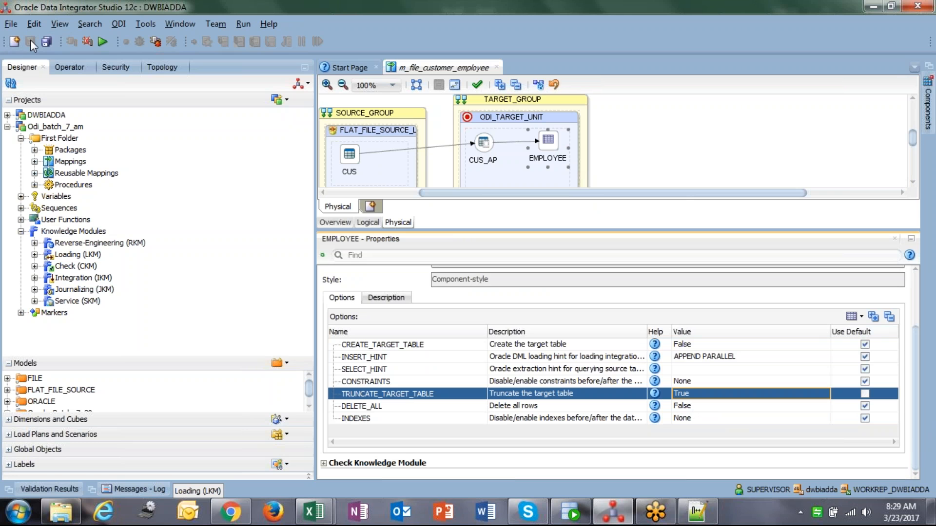
# Run the mapping in the Global context with the local agent
pyautogui.click(102, 42)
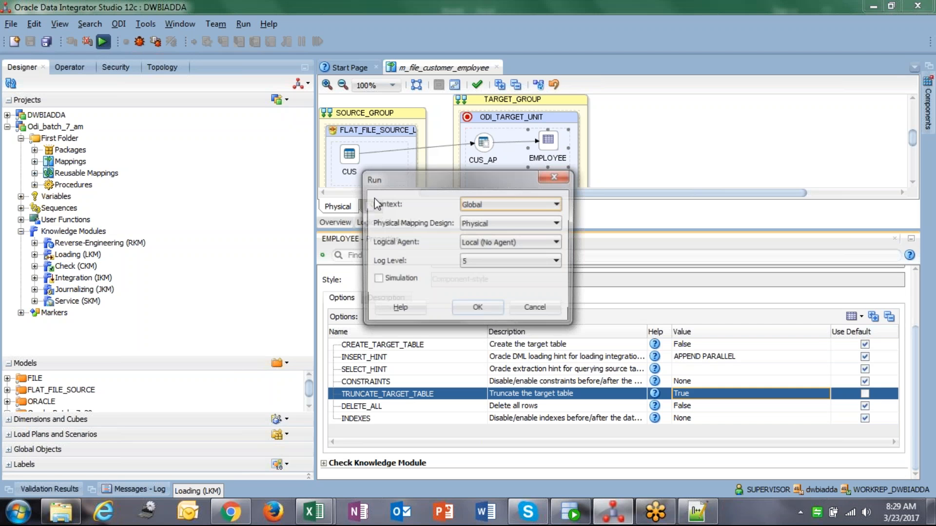
pyautogui.click(471, 311)
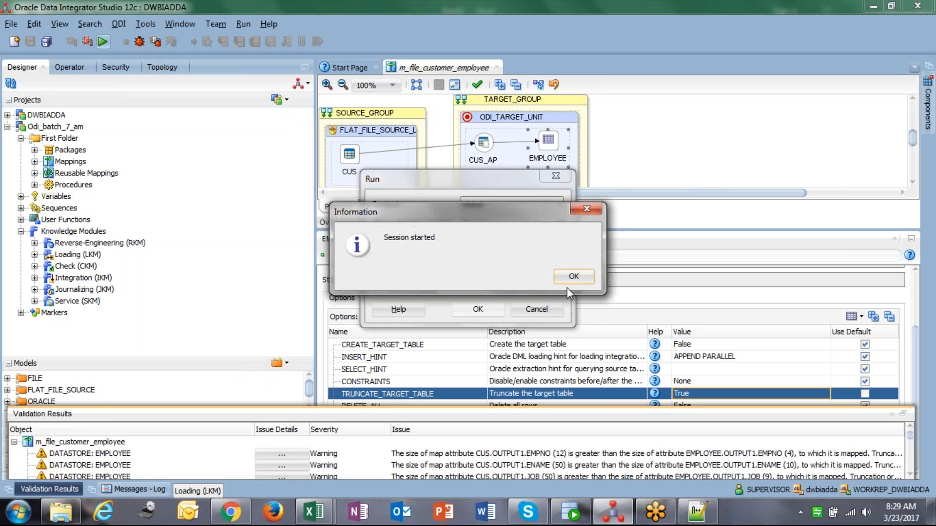
pyautogui.click(573, 276)
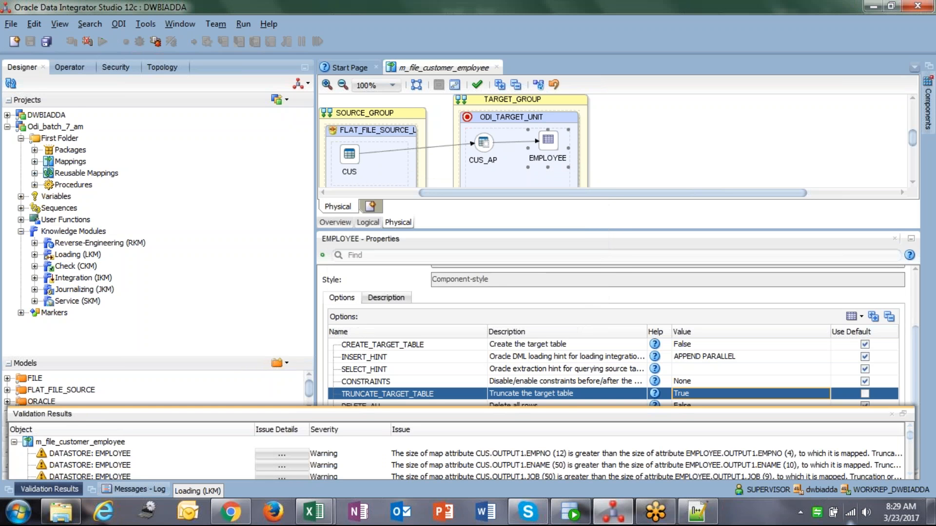
# Open the latest m_file_customer_employee session in Operator and drill down to its Load EMPLOYEE task
pyautogui.click(75, 69)
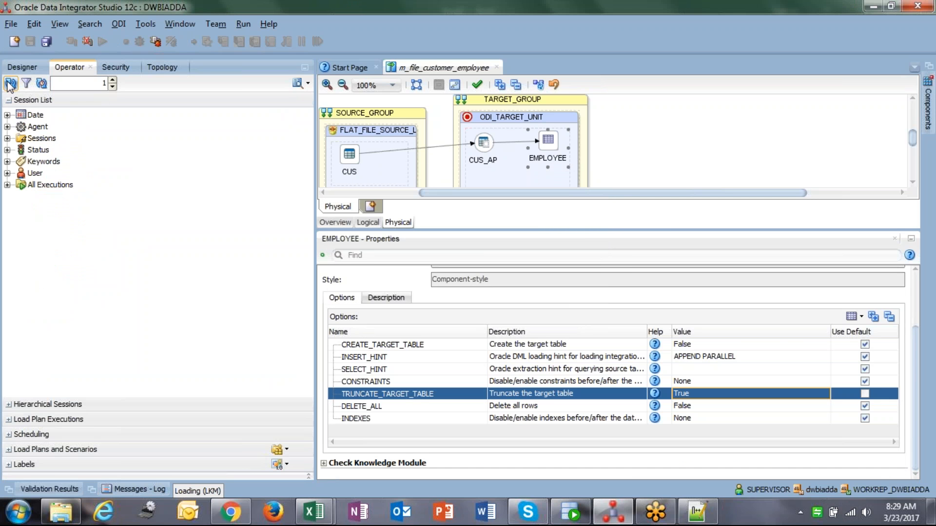
pyautogui.click(8, 185)
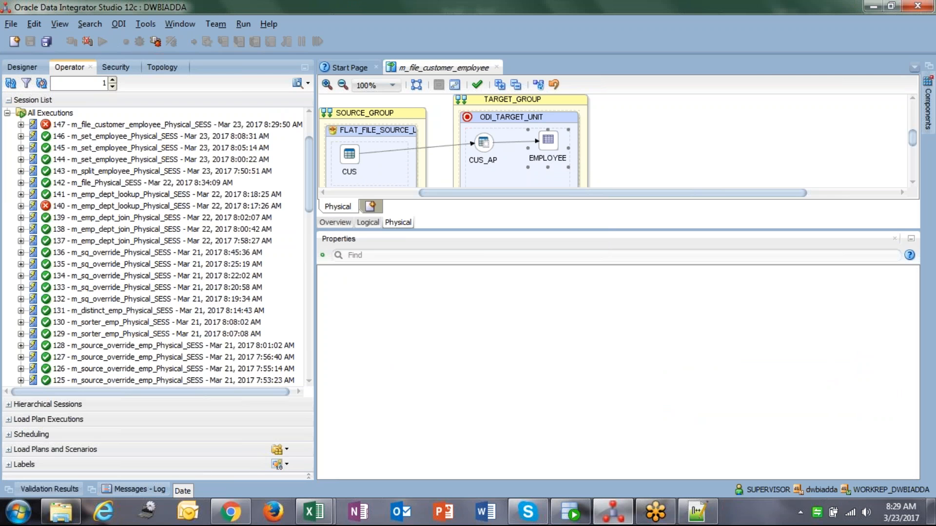
pyautogui.click(84, 125)
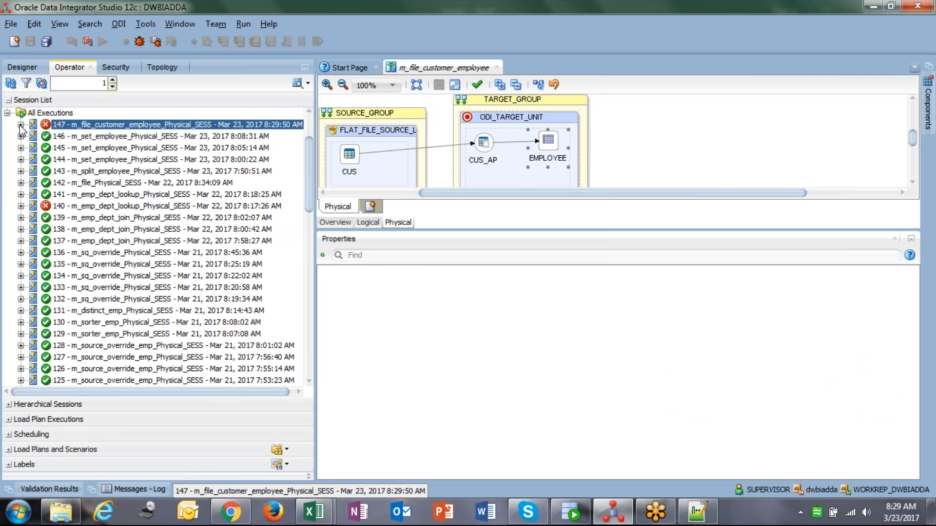
pyautogui.click(21, 125)
pyautogui.click(34, 147)
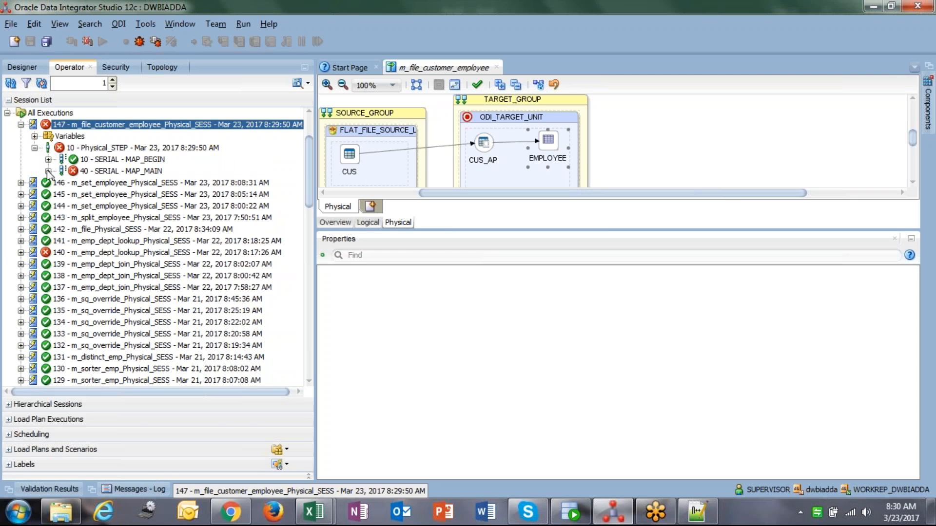
pyautogui.click(48, 171)
pyautogui.click(62, 195)
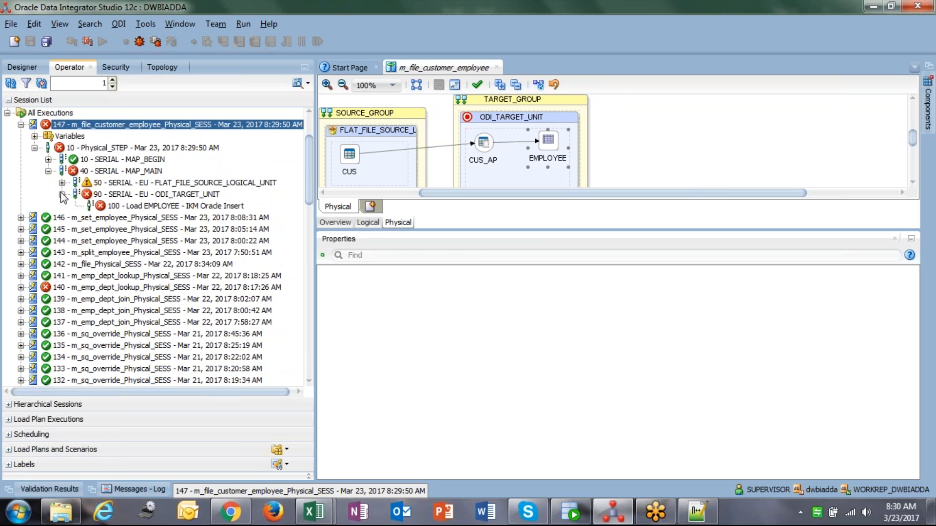
pyautogui.doubleClick(119, 206)
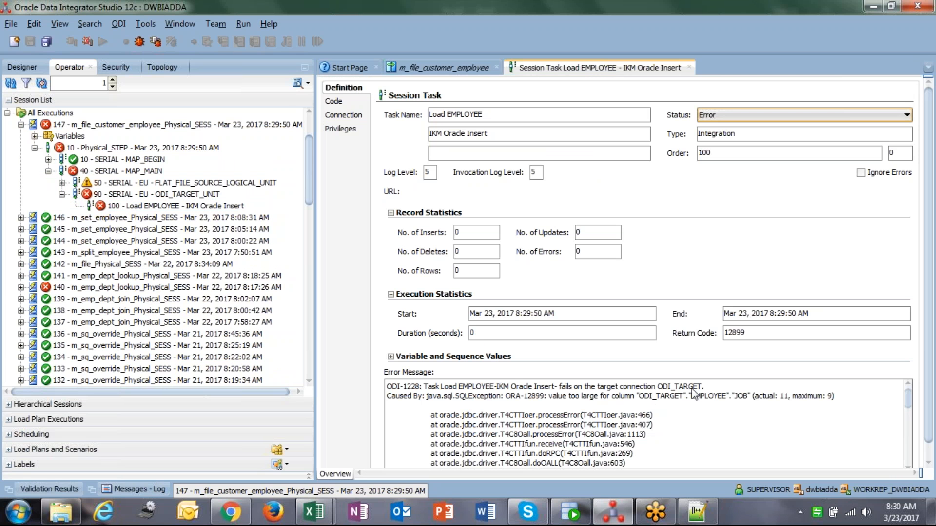
# Read the Load EMPLOYEE task's error message and view its executed code
pyautogui.moveTo(697, 396); pyautogui.dragTo(735, 398)
pyautogui.click(734, 398)
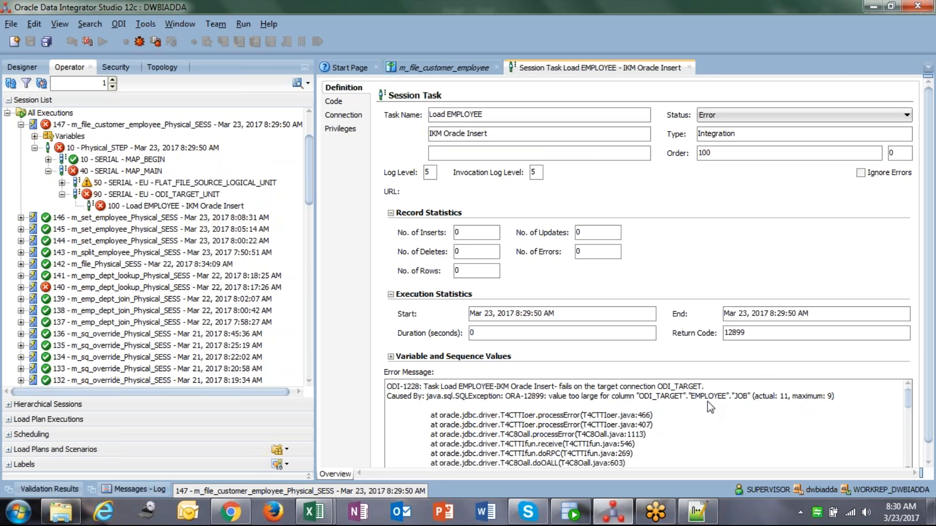
pyautogui.moveTo(690, 397); pyautogui.dragTo(744, 397)
pyautogui.click(745, 397)
pyautogui.click(334, 101)
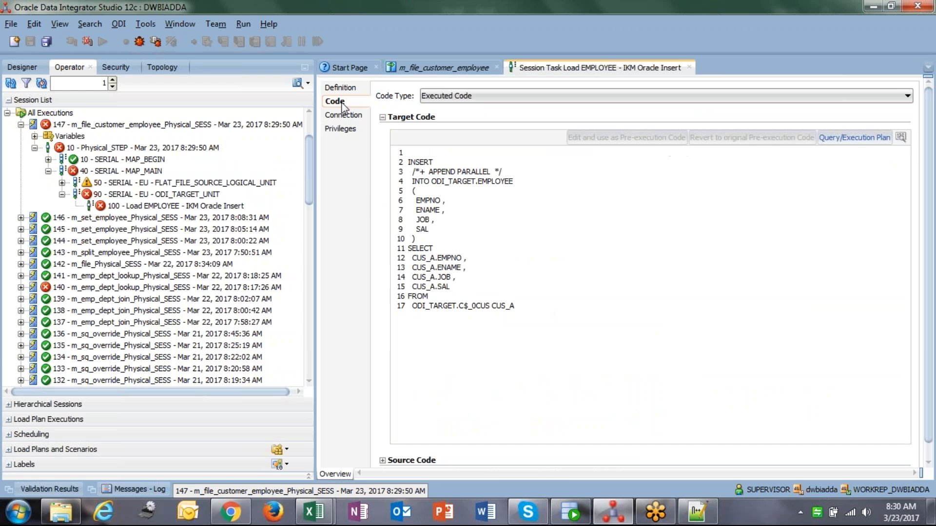
# Open Customer.txt from C:\DAT207x in Notepad++, change the JOB value of the EMPNO 2 row to Dev, and save the file
pyautogui.click(61, 512)
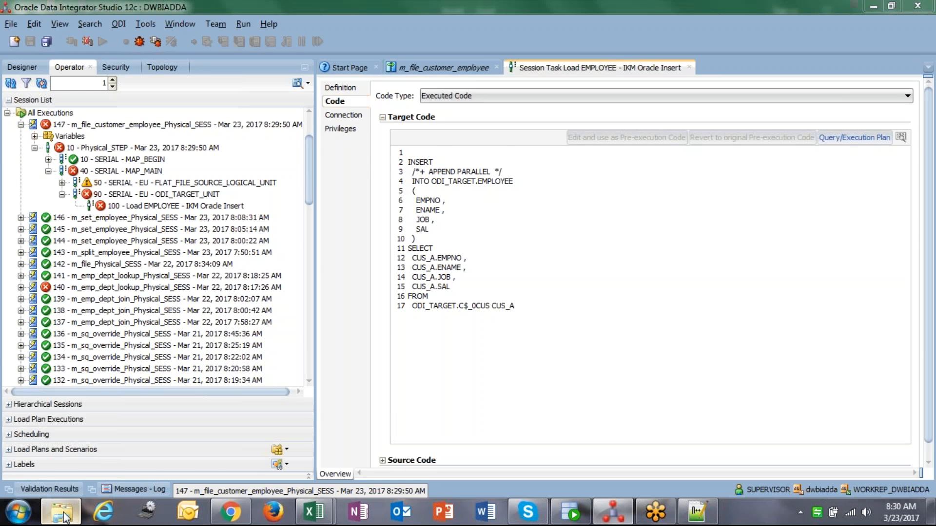
pyautogui.rightClick(183, 147)
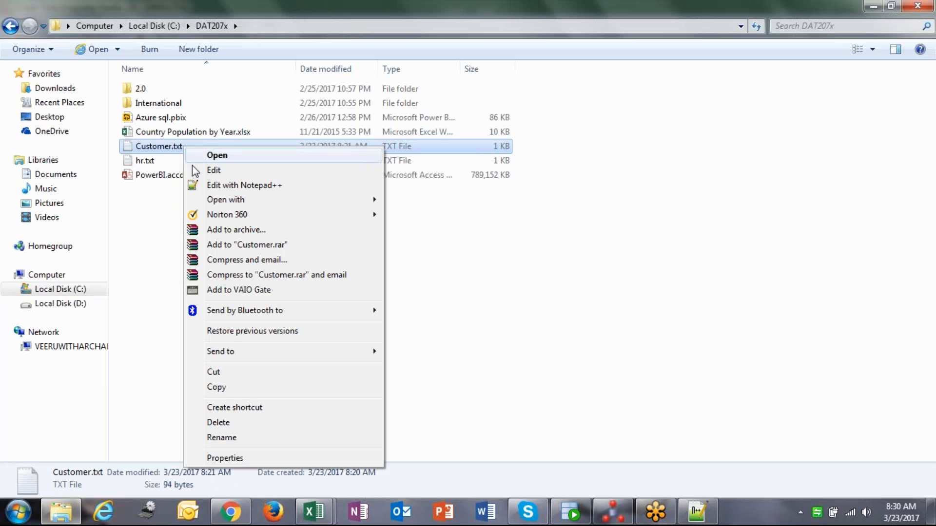
pyautogui.click(235, 184)
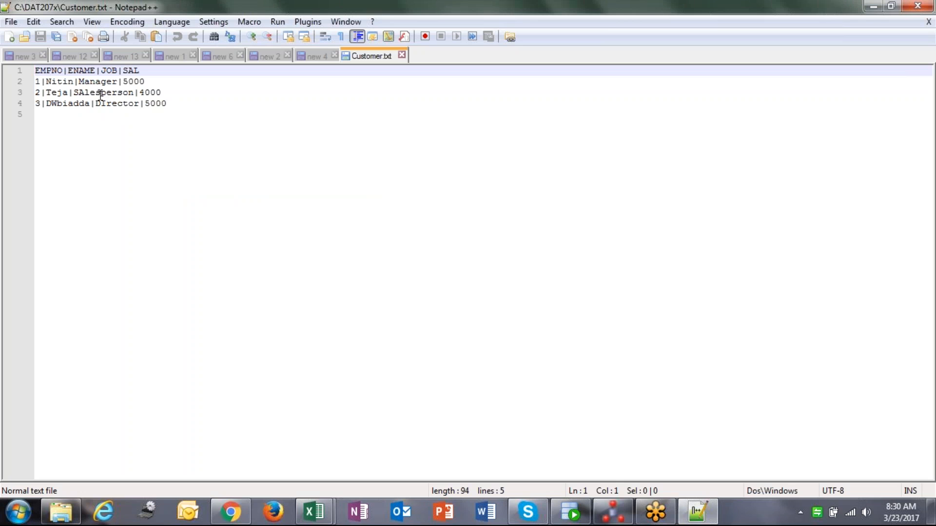
pyautogui.click(97, 92)
pyautogui.press('Right')
pyautogui.press('Right')
pyautogui.press('Right')
pyautogui.press('Right')
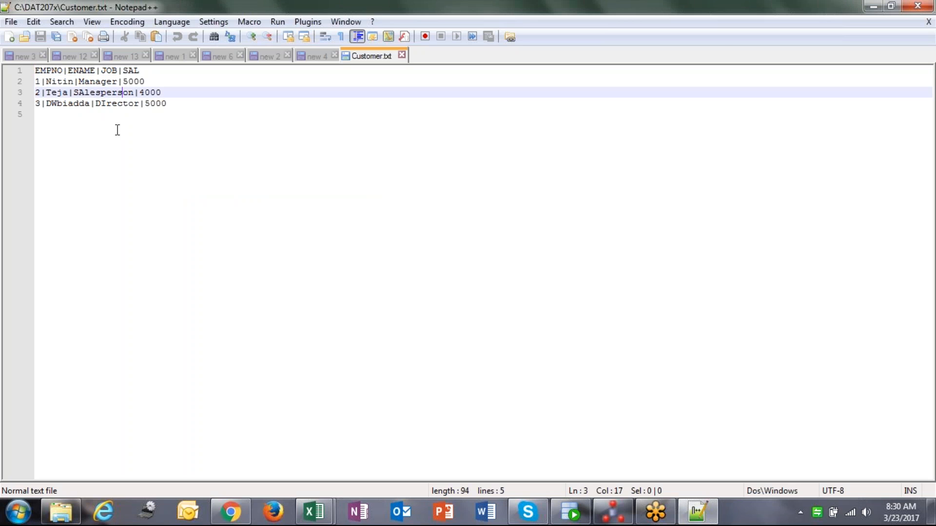
pyautogui.press('Delete')
pyautogui.press('Delete')
pyautogui.press('BackSpace')
pyautogui.press('BackSpace')
pyautogui.press('BackSpace')
pyautogui.press('BackSpace')
pyautogui.press('BackSpace')
pyautogui.press('BackSpace')
pyautogui.press('BackSpace')
pyautogui.press('BackSpace')
pyautogui.press('BackSpace')
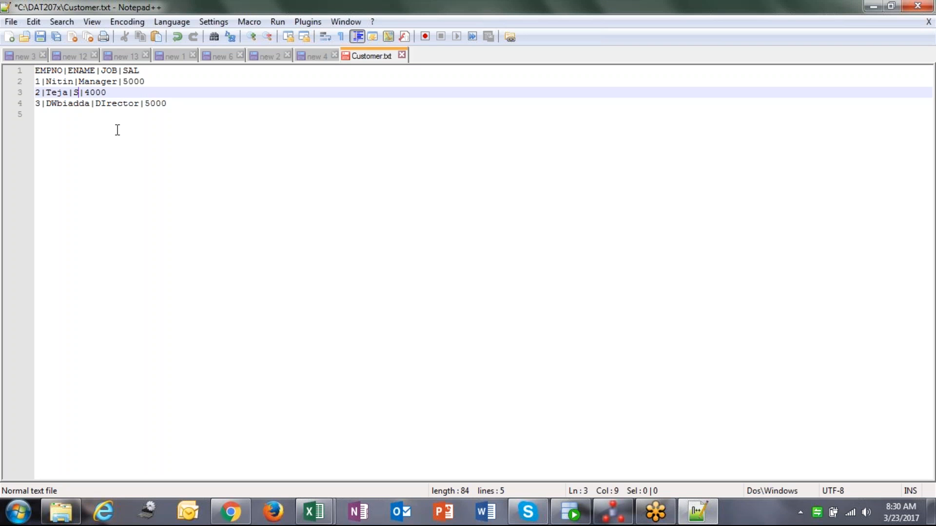
pyautogui.write('Deve')
pyautogui.press('BackSpace')
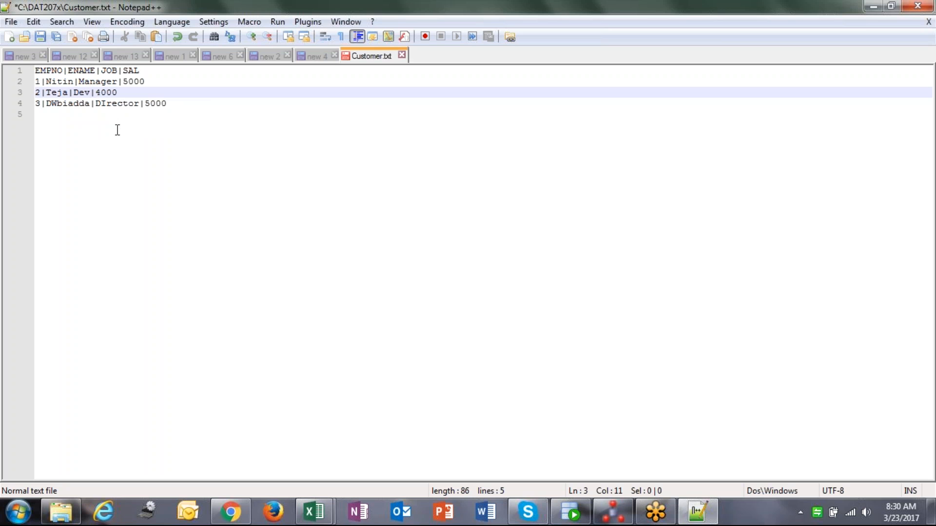
pyautogui.hotkey('ctrl', 's')
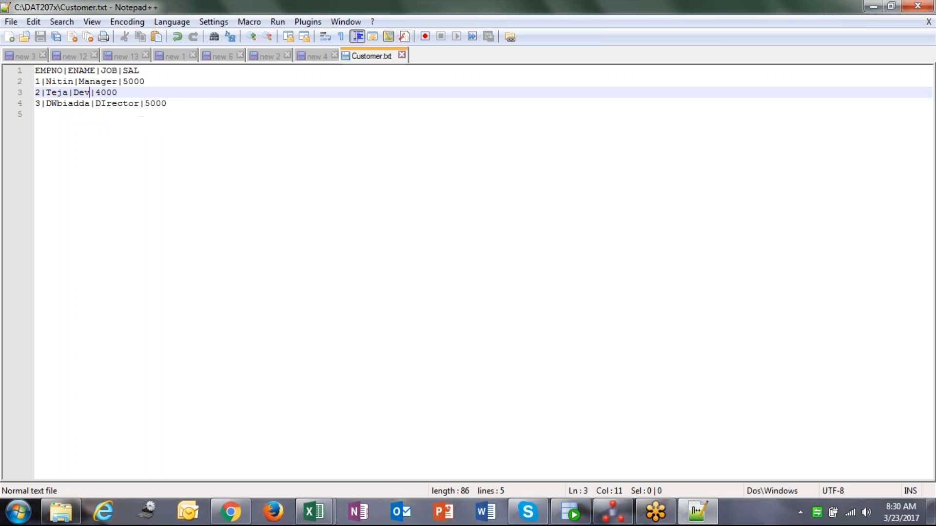
# Close the text file, rerun mapping m_file_customer_employee in ODI, and refresh the session list
pyautogui.click(402, 55)
pyautogui.click(613, 511)
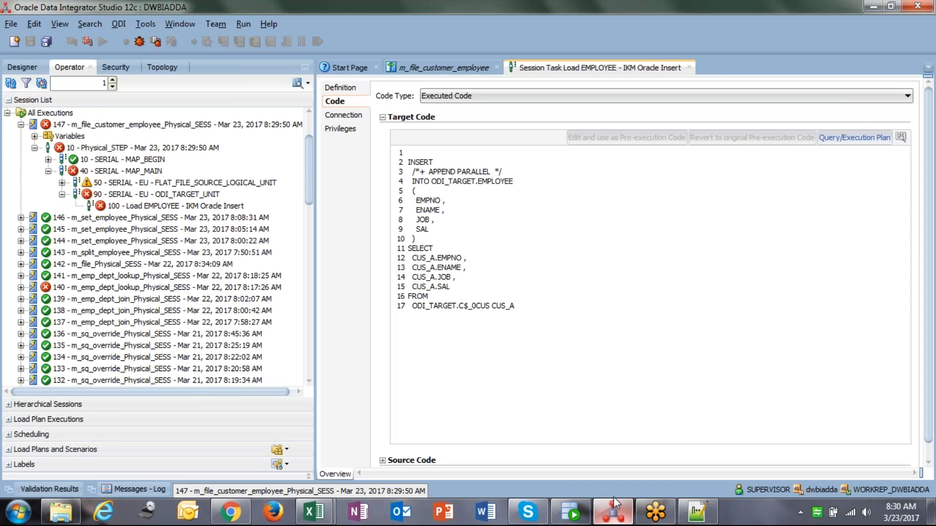
pyautogui.click(430, 71)
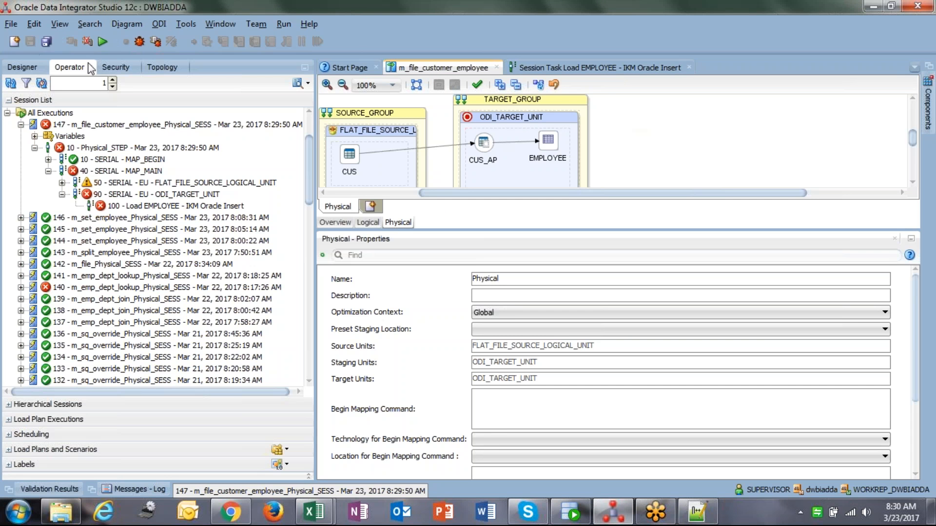
pyautogui.click(104, 40)
pyautogui.click(484, 310)
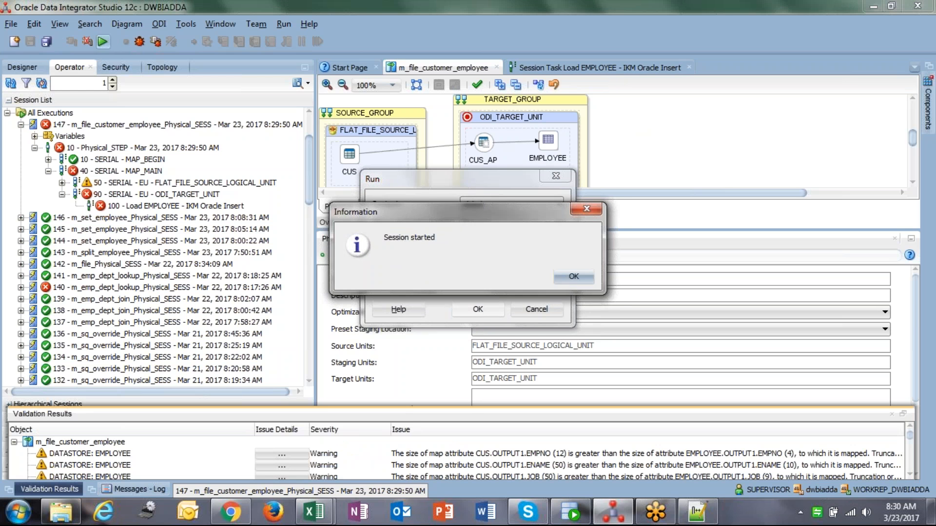
pyautogui.click(566, 274)
pyautogui.click(11, 83)
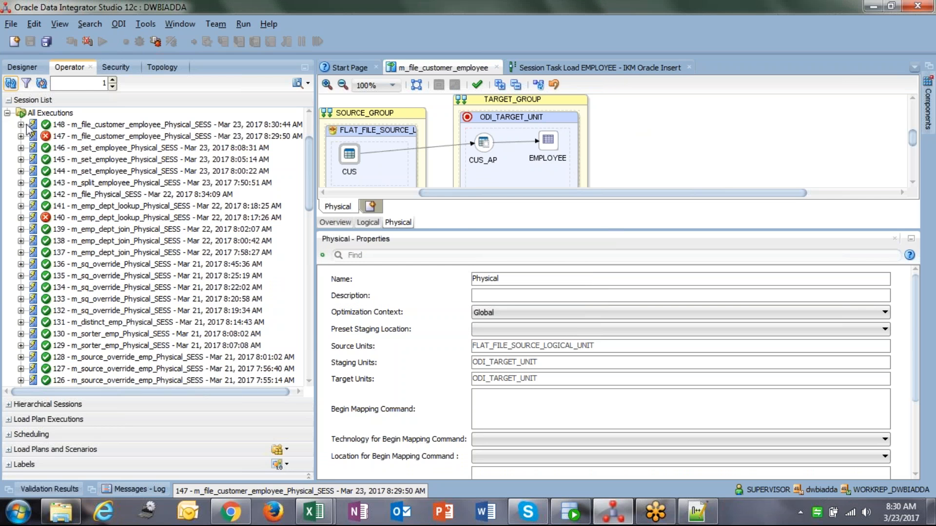
# Run select * from employee; against the ODI_TARGET connection in SQL Developer
pyautogui.click(585, 520)
pyautogui.click(350, 65)
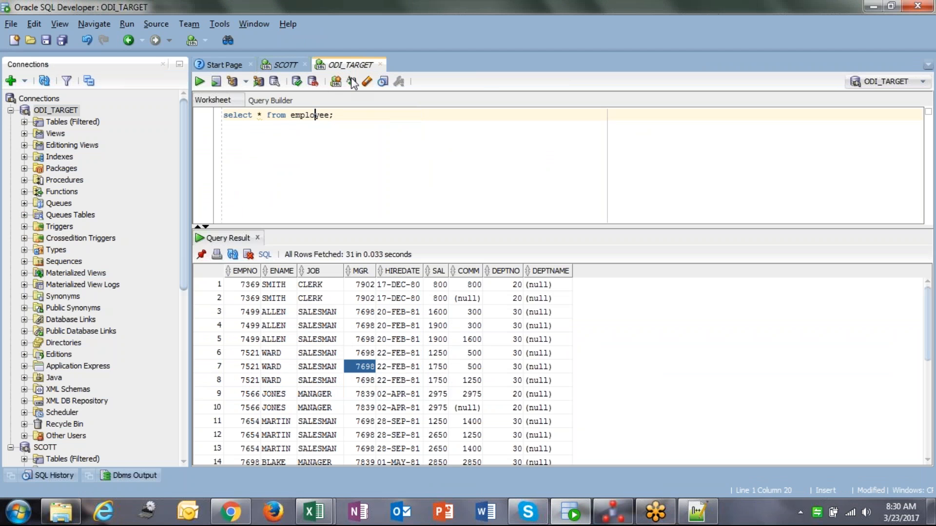
pyautogui.hotkey('ctrl', 'Return')
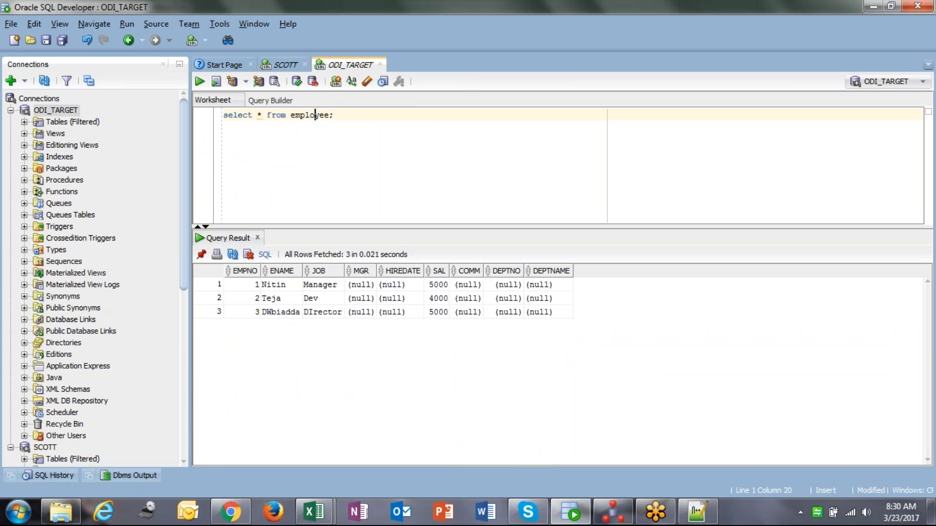
# Examine the loaded EMPLOYEE rows and their column values in the query result grid
pyautogui.click(257, 287)
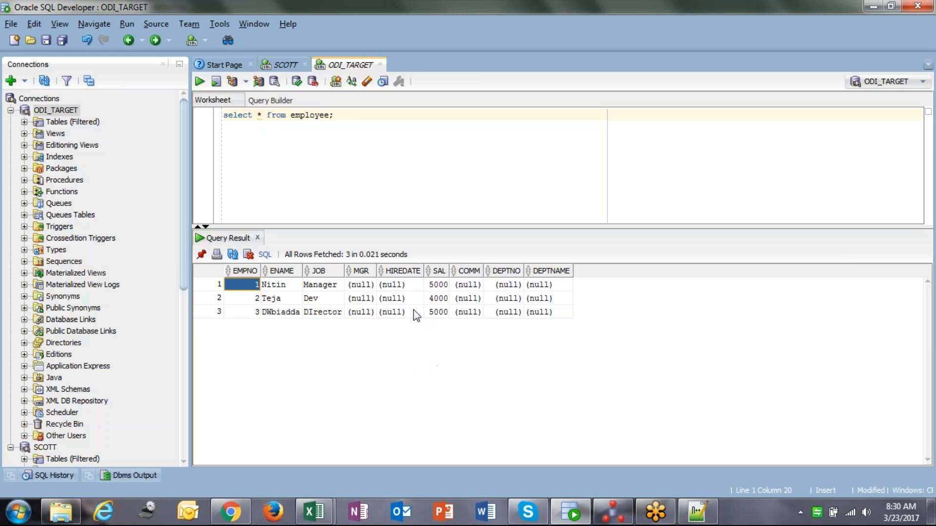
pyautogui.keyDown('shift'); pyautogui.click(539, 314); pyautogui.keyUp('shift')
pyautogui.click(462, 287)
pyautogui.click(361, 286)
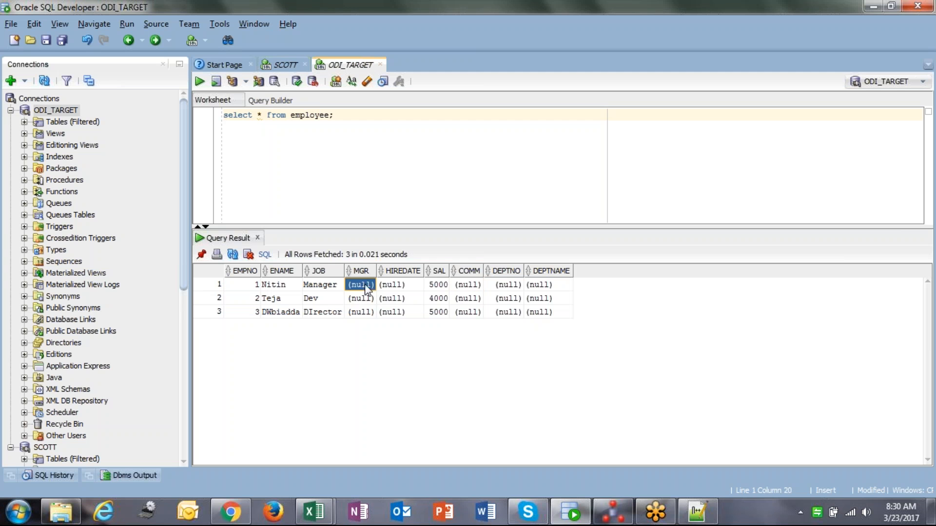
pyautogui.keyDown('shift'); pyautogui.click(361, 313); pyautogui.keyUp('shift')
pyautogui.click(479, 290)
pyautogui.keyDown('shift'); pyautogui.click(475, 316); pyautogui.keyUp('shift')
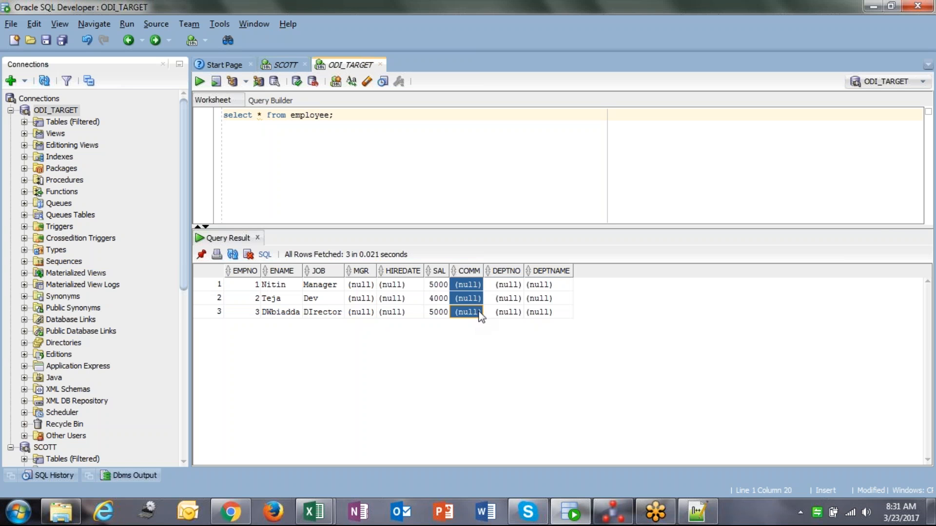
pyautogui.click(508, 287)
pyautogui.keyDown('shift'); pyautogui.click(509, 315); pyautogui.keyUp('shift')
pyautogui.click(541, 288)
pyautogui.keyDown('shift'); pyautogui.click(549, 315); pyautogui.keyUp('shift')
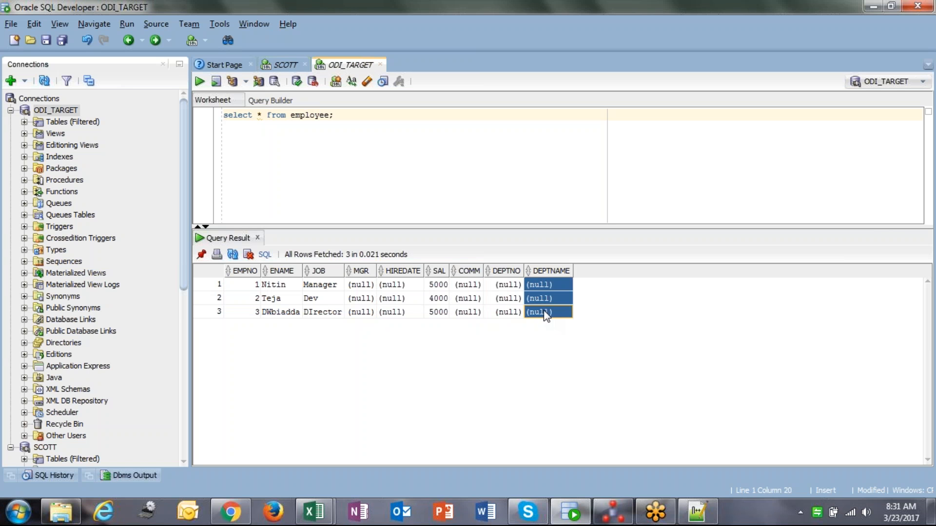
pyautogui.click(276, 287)
pyautogui.keyDown('shift'); pyautogui.click(285, 314); pyautogui.keyUp('shift')
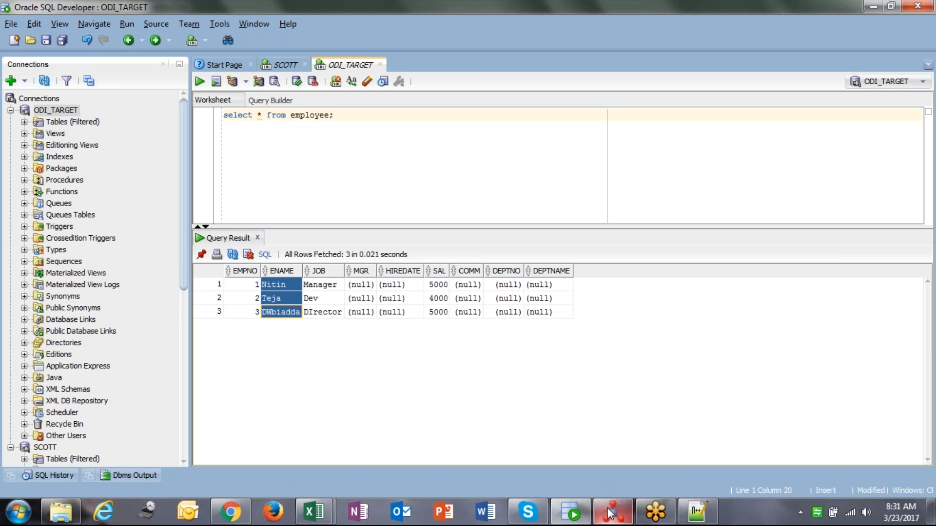
# Switch back to ODI Designer and browse the project's knowledge modules and models tree
pyautogui.moveTo(609, 513)
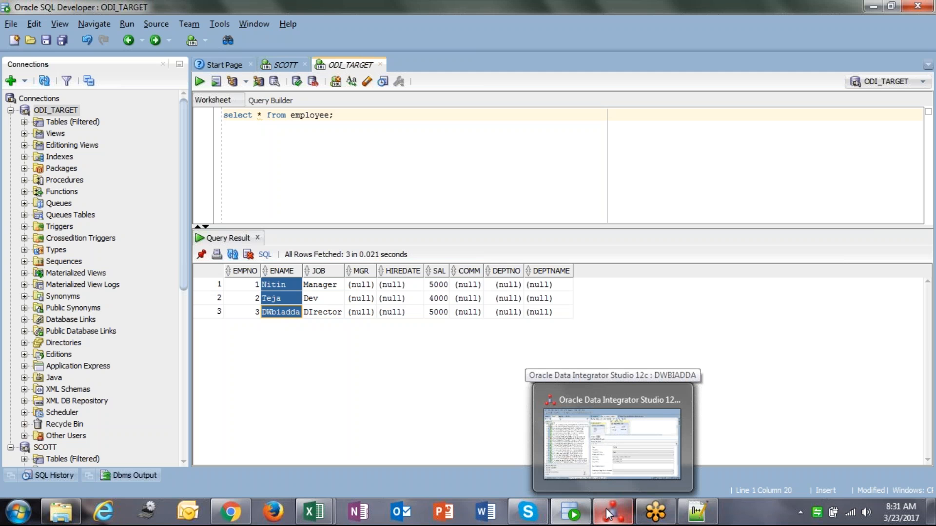
pyautogui.click(607, 508)
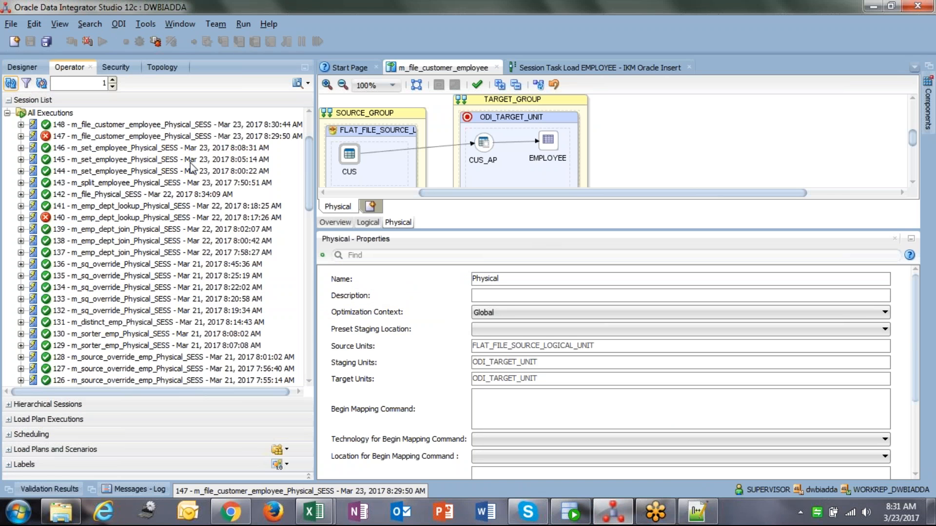
pyautogui.click(38, 67)
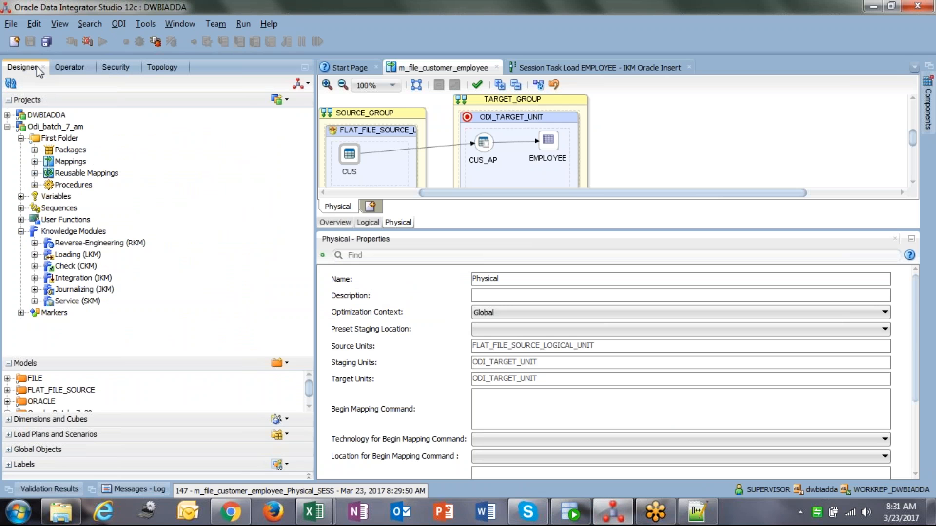
pyautogui.click(240, 363)
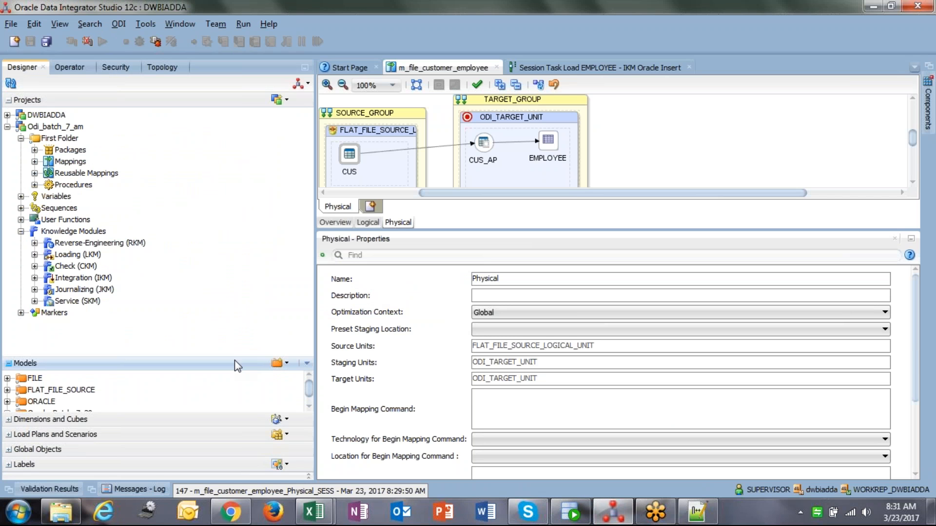
pyautogui.click(244, 363)
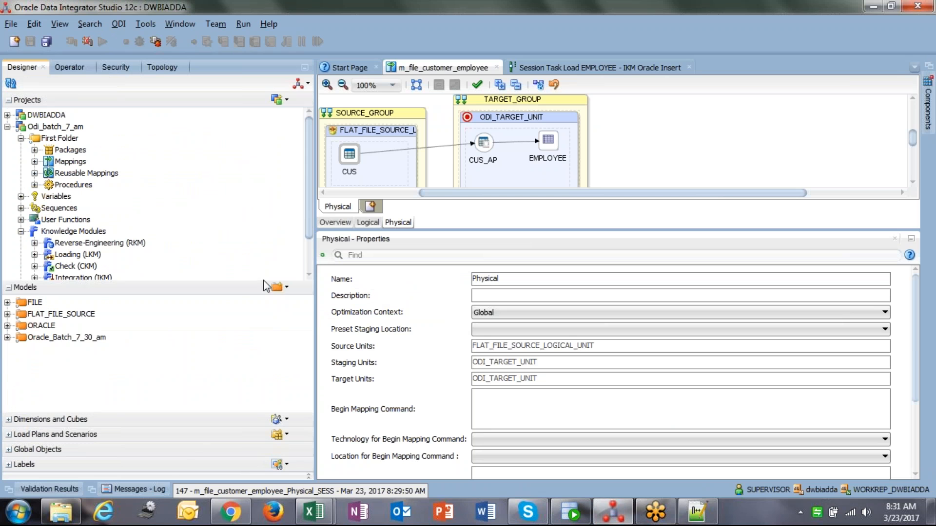
pyautogui.click(311, 269)
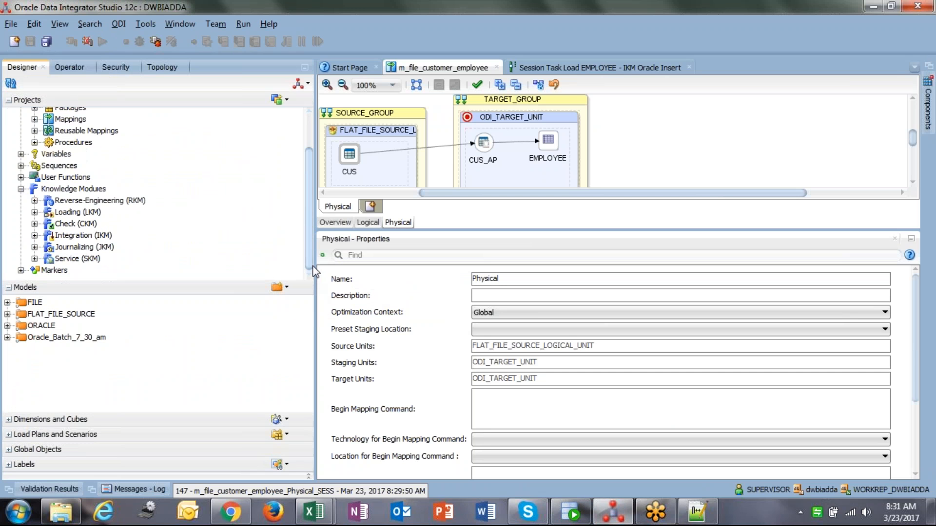
pyautogui.moveTo(310, 256)
pyautogui.mouseDown()
pyautogui.moveTo(314, 229)
pyautogui.moveTo(314, 262)
pyautogui.mouseUp()
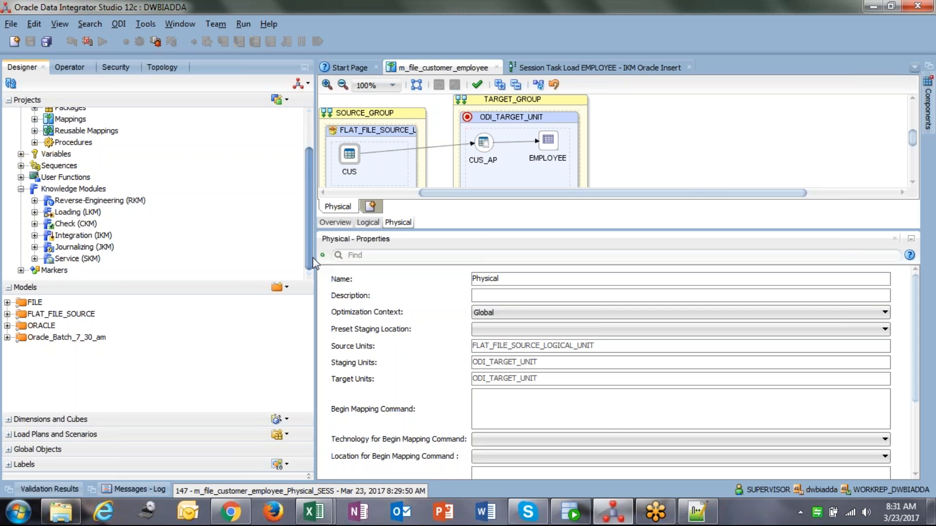
pyautogui.moveTo(312, 257); pyautogui.dragTo(315, 277)
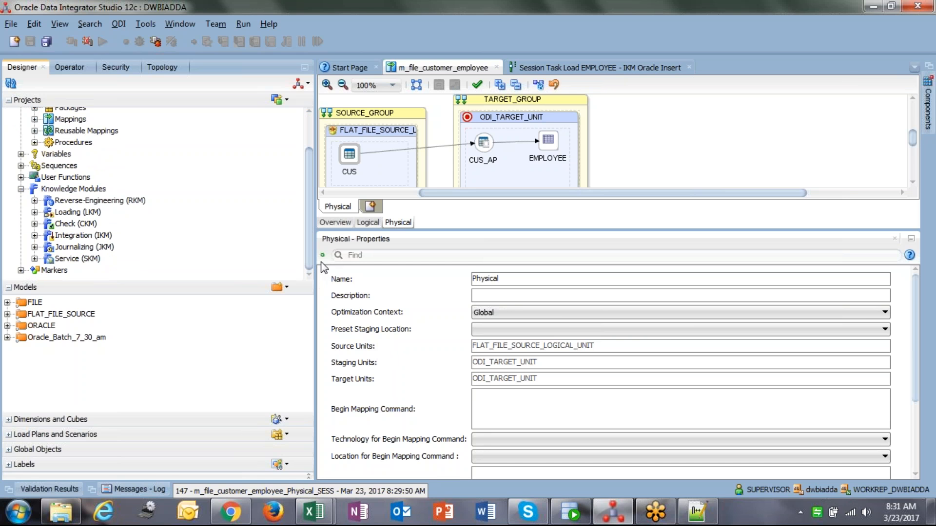
pyautogui.moveTo(305, 254)
pyautogui.mouseDown()
pyautogui.moveTo(306, 216)
pyautogui.moveTo(307, 267)
pyautogui.mouseUp()
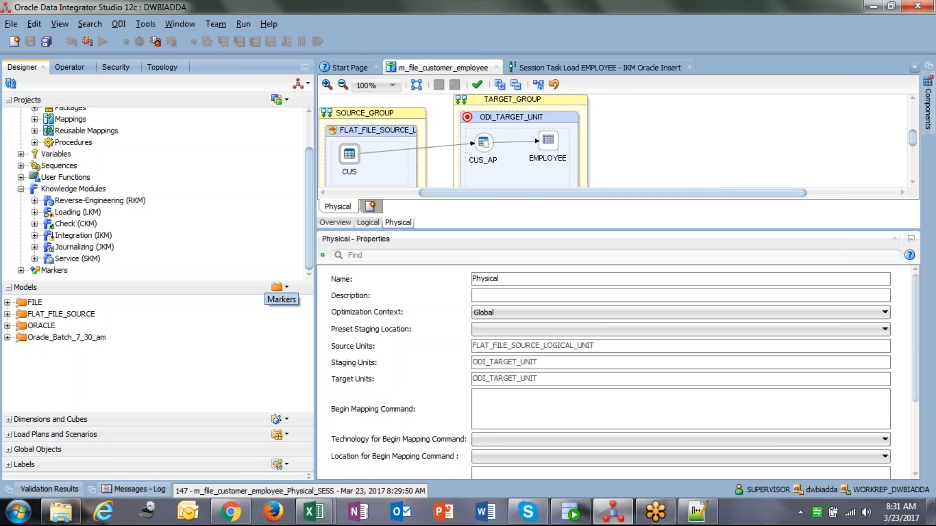
pyautogui.moveTo(309, 239); pyautogui.dragTo(316, 265)
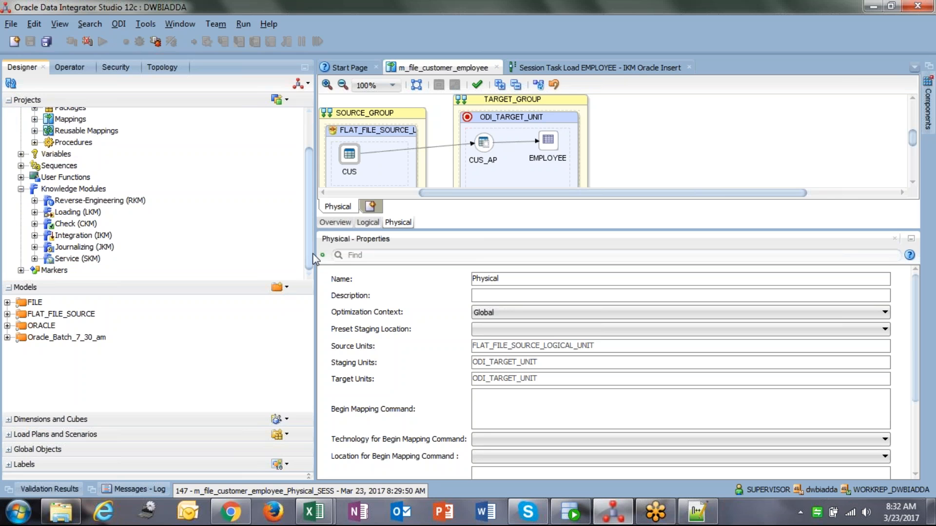
pyautogui.moveTo(309, 252)
pyautogui.mouseDown()
pyautogui.moveTo(305, 238)
pyautogui.moveTo(305, 250)
pyautogui.mouseUp()
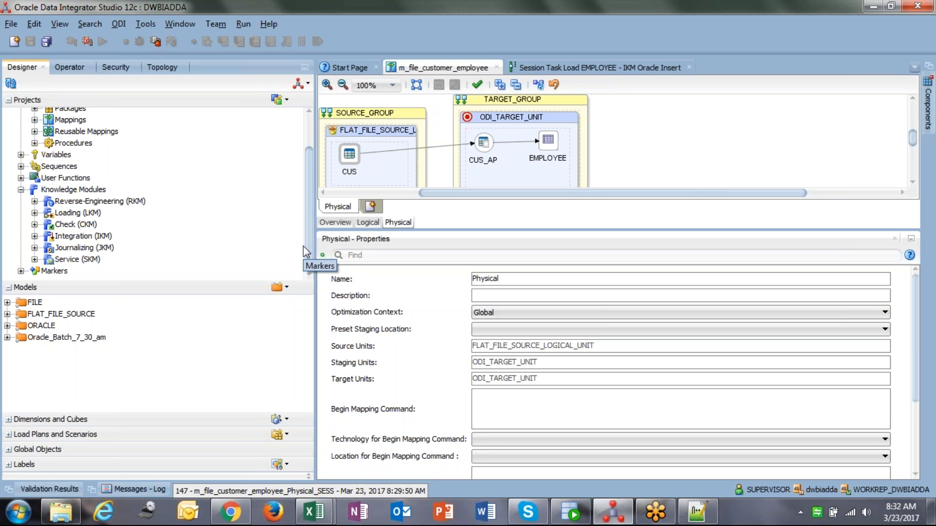
pyautogui.moveTo(307, 244)
pyautogui.mouseDown()
pyautogui.moveTo(311, 221)
pyautogui.moveTo(310, 249)
pyautogui.mouseUp()
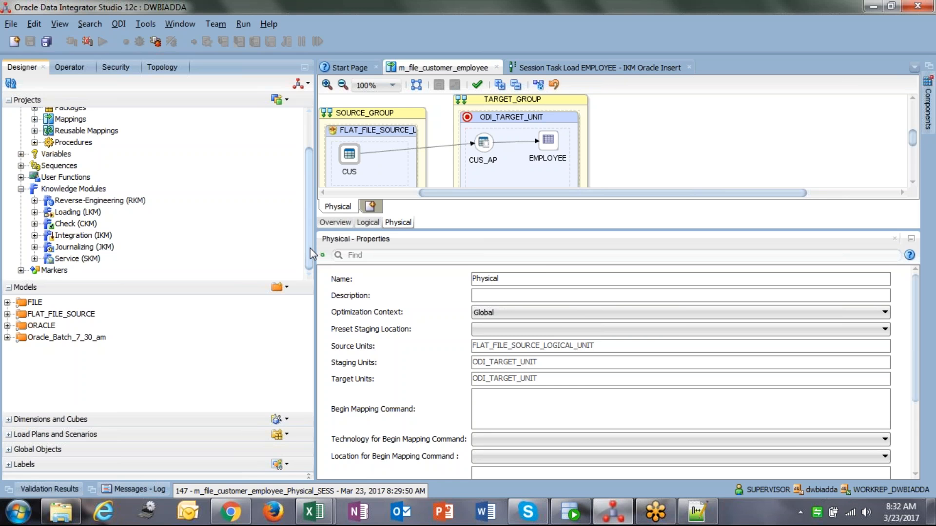
pyautogui.scroll(2, 310, 248)
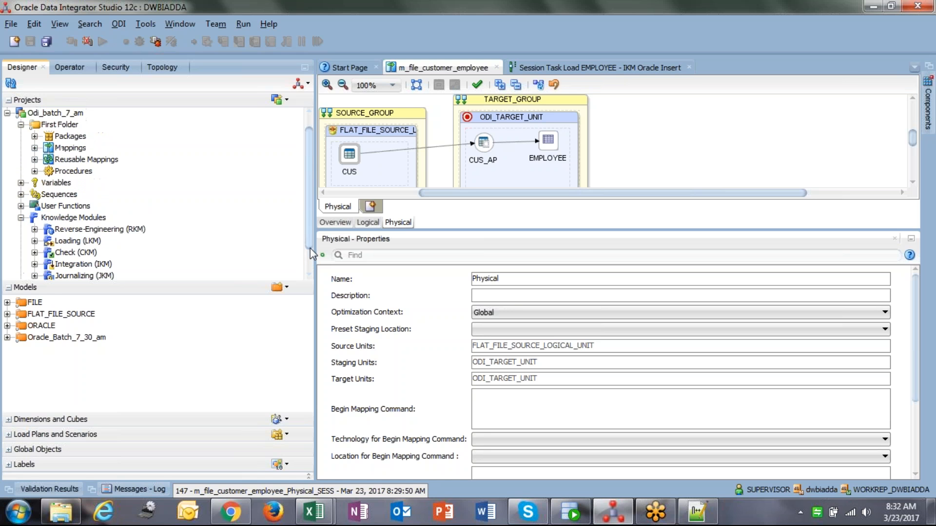